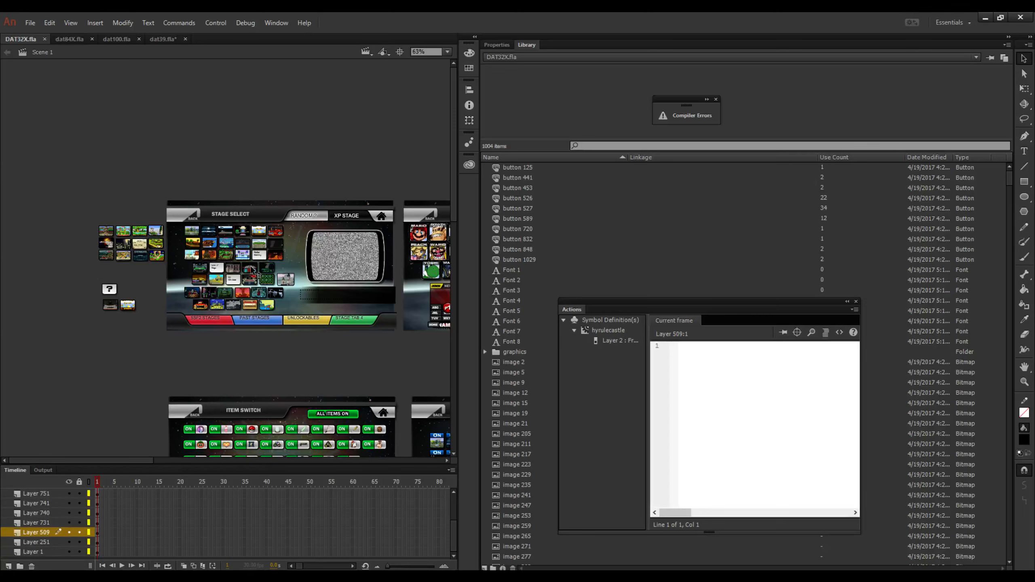
# Switch to JPEXS Free Flash Decompiler, preview booter.swf, and return to the Animate document.
pyautogui.scroll(2, 236, 270)
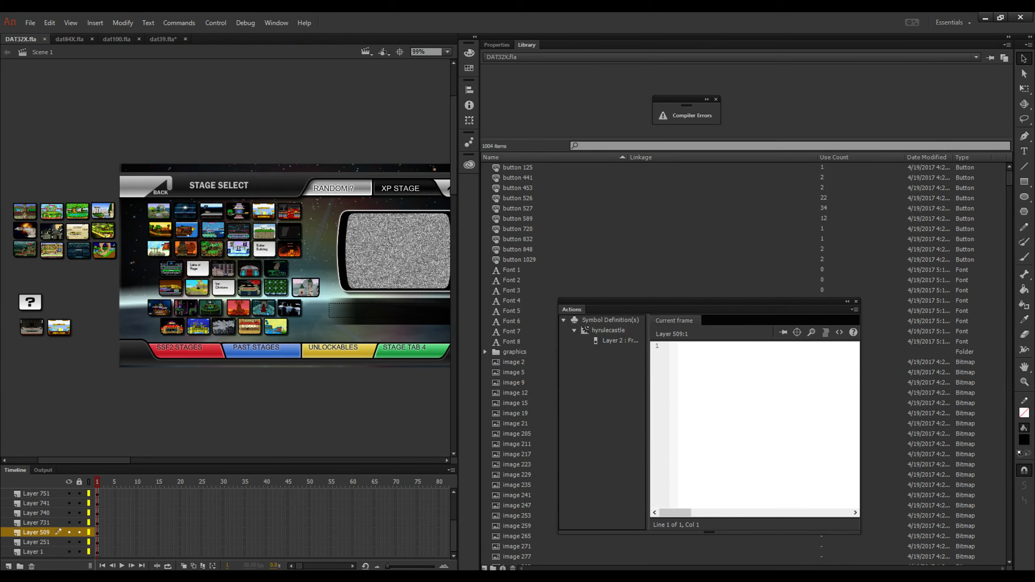
pyautogui.hotkey('alt', 'Tab')
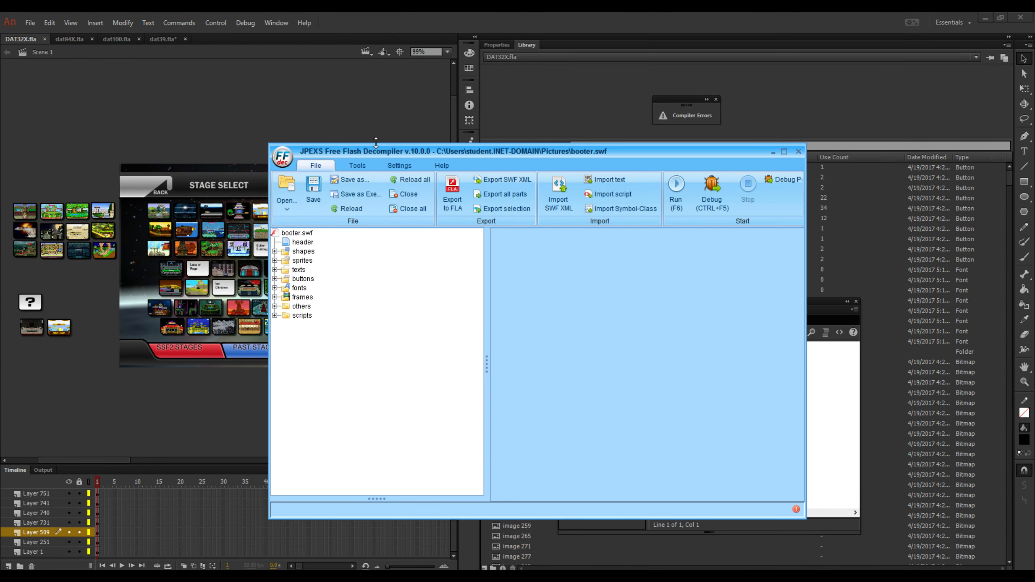
pyautogui.moveTo(376, 154); pyautogui.dragTo(529, 187)
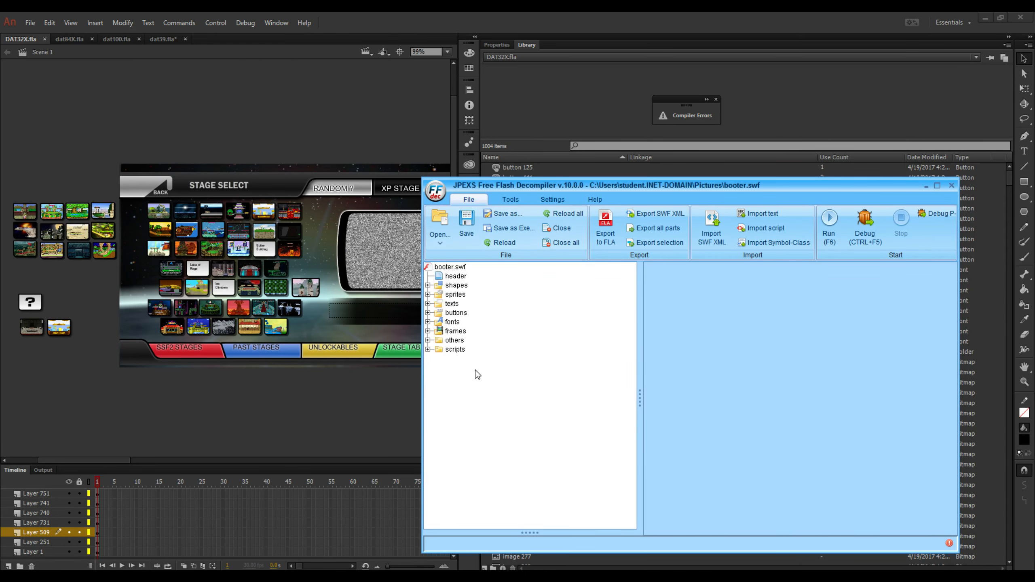
pyautogui.click(456, 275)
pyautogui.click(454, 267)
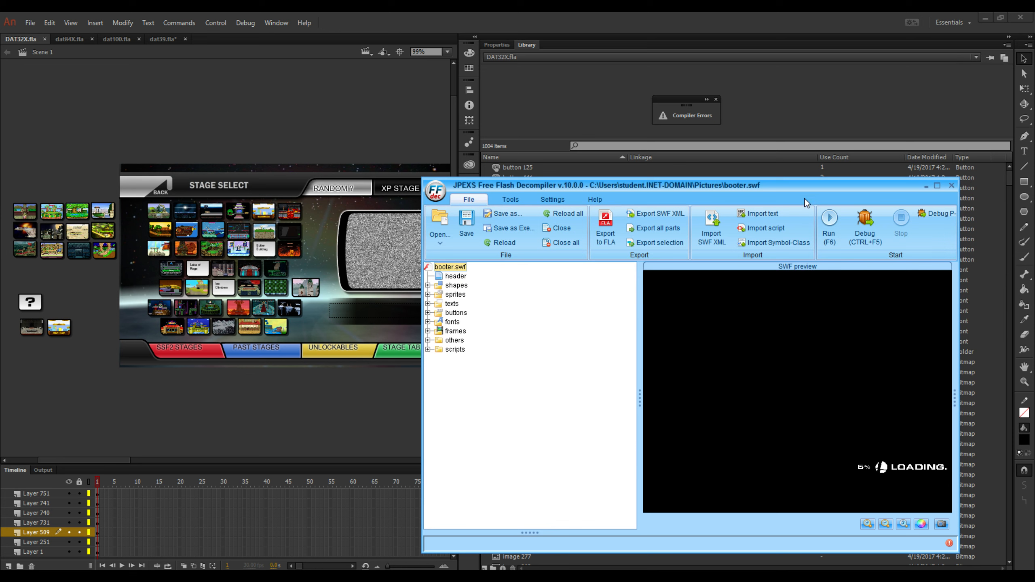
pyautogui.moveTo(801, 186); pyautogui.dragTo(588, 131)
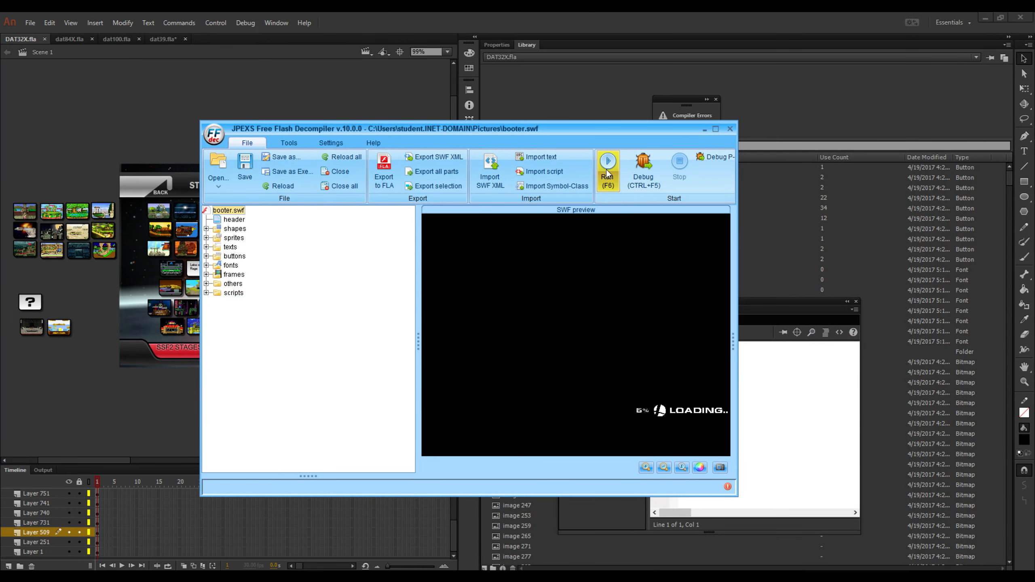
pyautogui.click(705, 129)
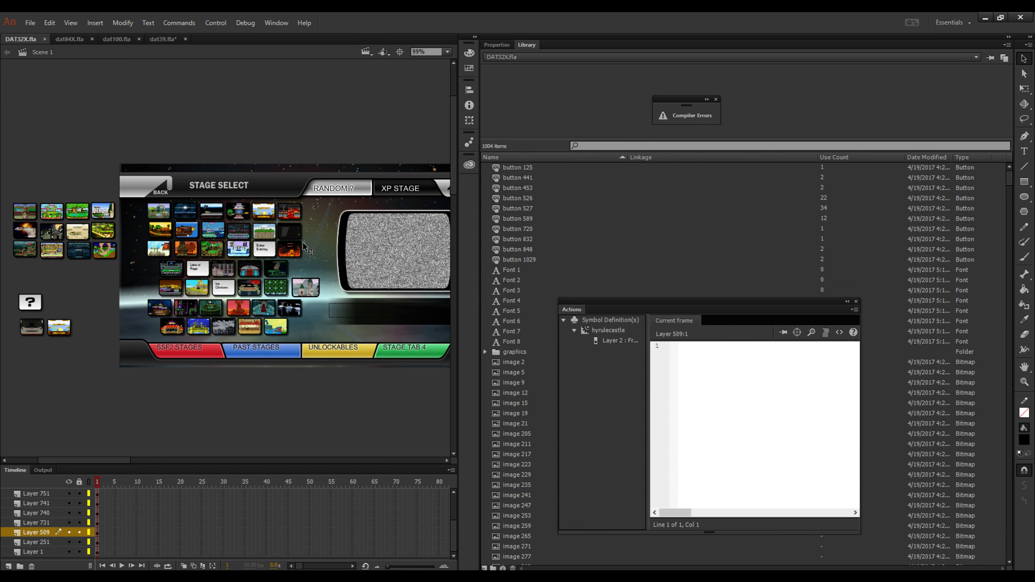
# Find the Stage Select screen among the menu layouts and open its sprite for editing in place.
pyautogui.scroll(-5, 303, 241)
pyautogui.scroll(-4, 303, 243)
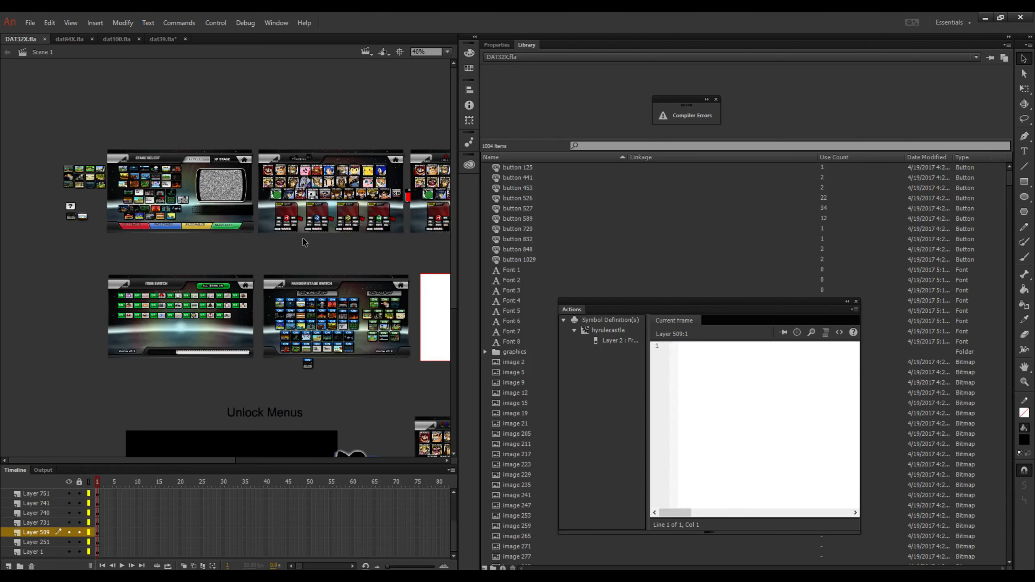
pyautogui.scroll(5, 228, 159)
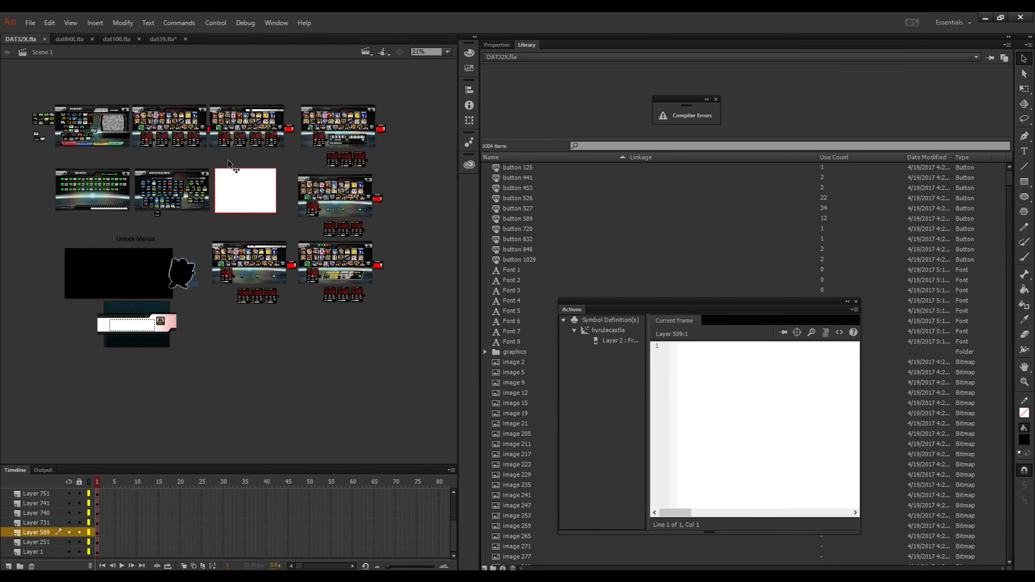
pyautogui.moveTo(217, 225); pyautogui.dragTo(450, 373)
pyautogui.moveTo(217, 281); pyautogui.dragTo(330, 295)
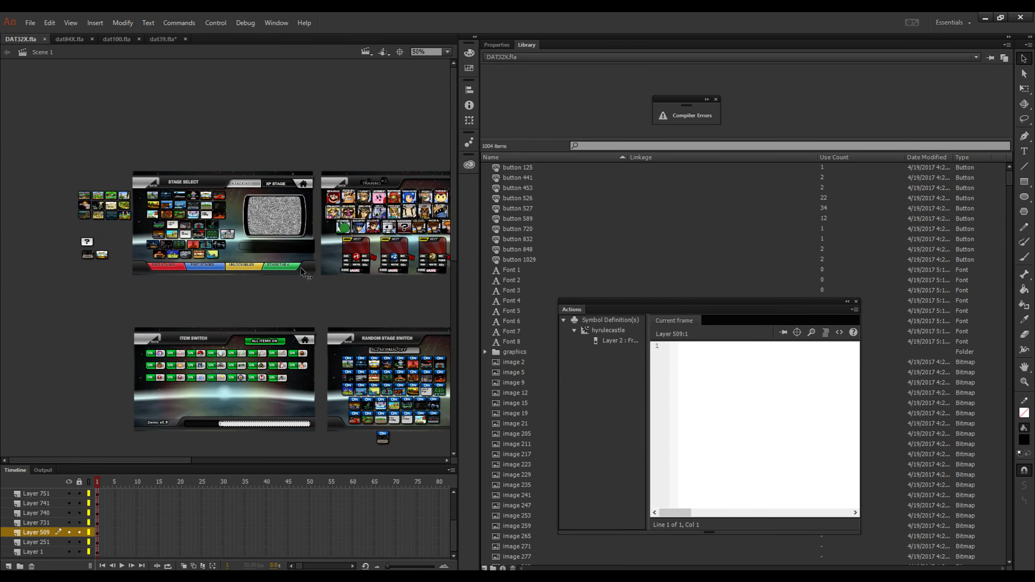
pyautogui.scroll(3, 228, 233)
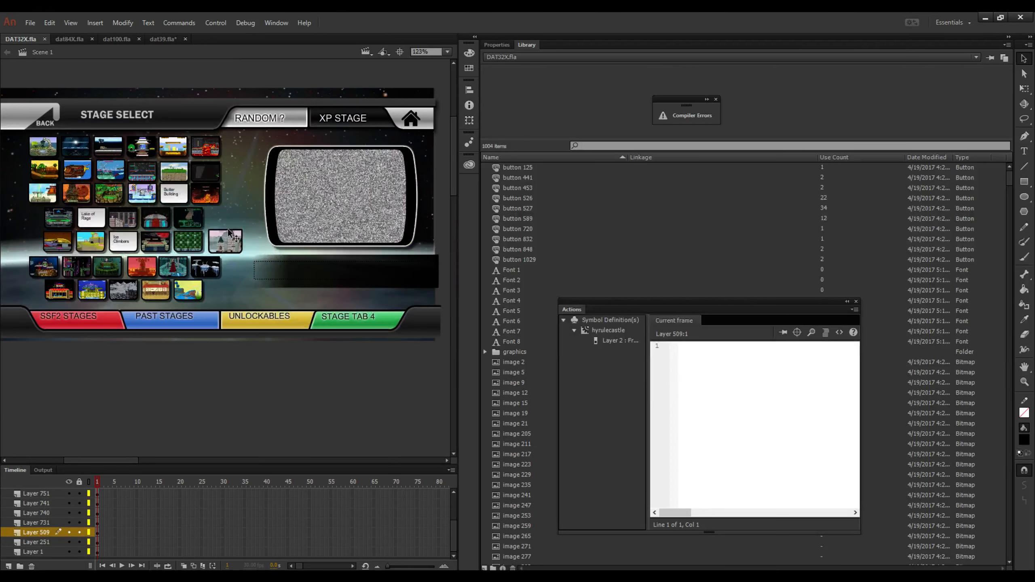
pyautogui.moveTo(239, 235); pyautogui.dragTo(392, 259)
pyautogui.click(376, 264)
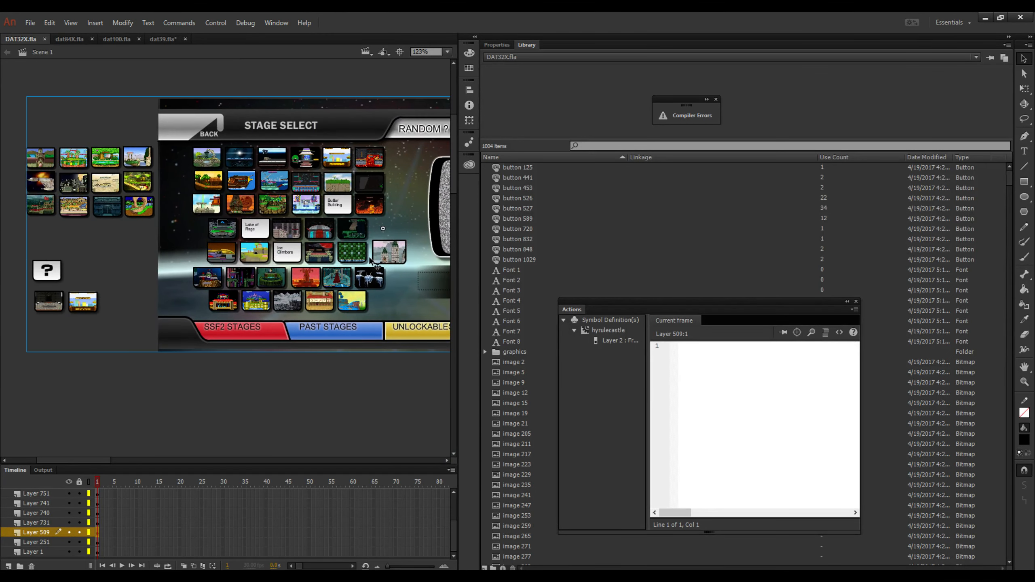
pyautogui.doubleClick(388, 257)
pyautogui.doubleClick(369, 379)
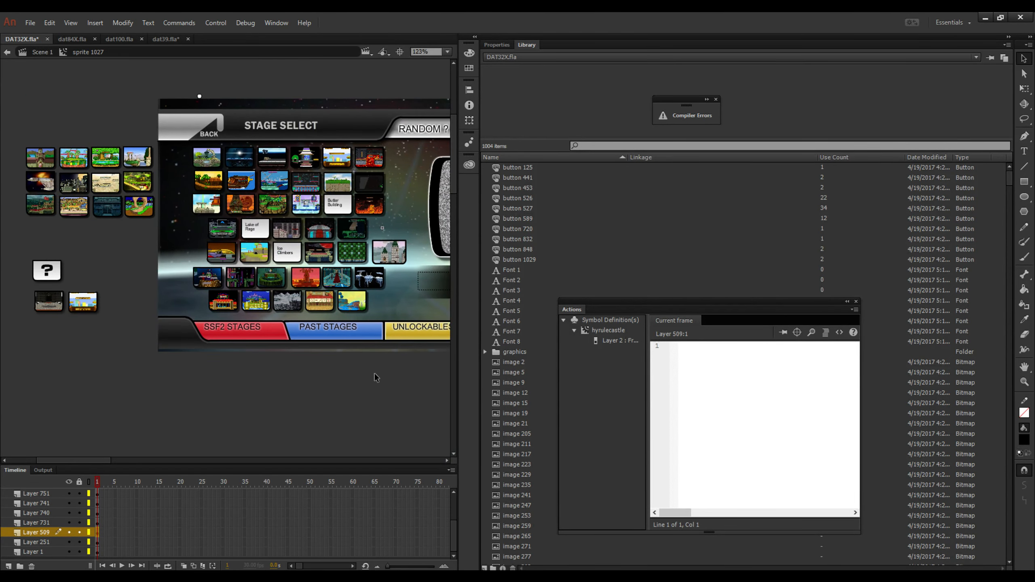
# Move the castle stage icon out of the Stage Select grid to just below the group of icons outside the screen.
pyautogui.doubleClick(386, 256)
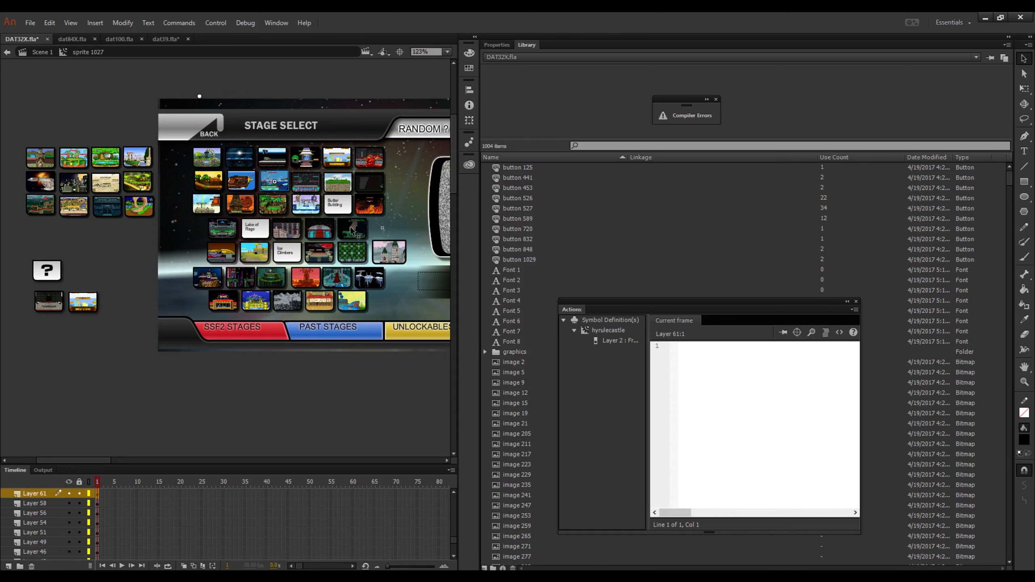
pyautogui.click(391, 256)
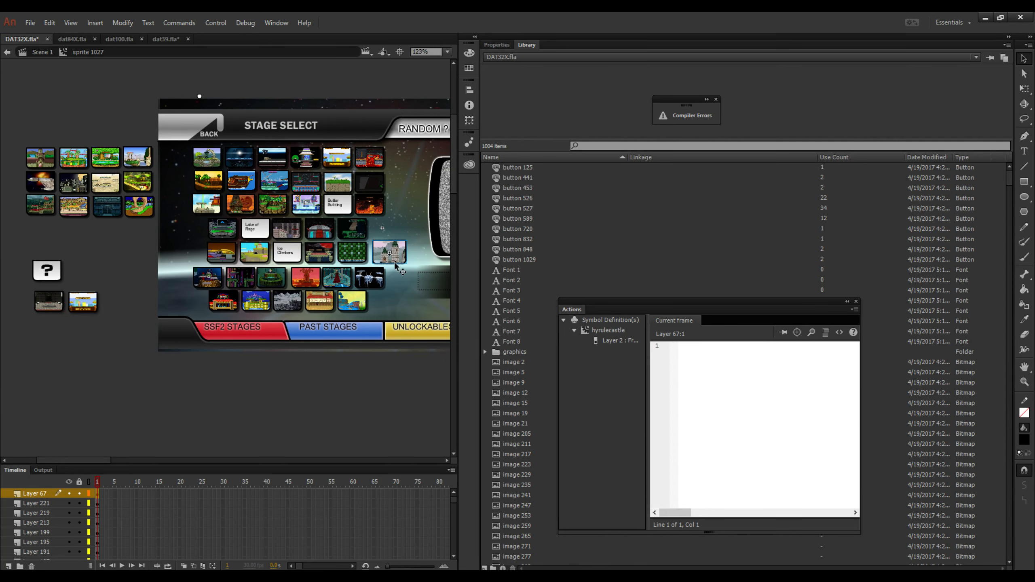
pyautogui.moveTo(397, 257); pyautogui.dragTo(50, 243)
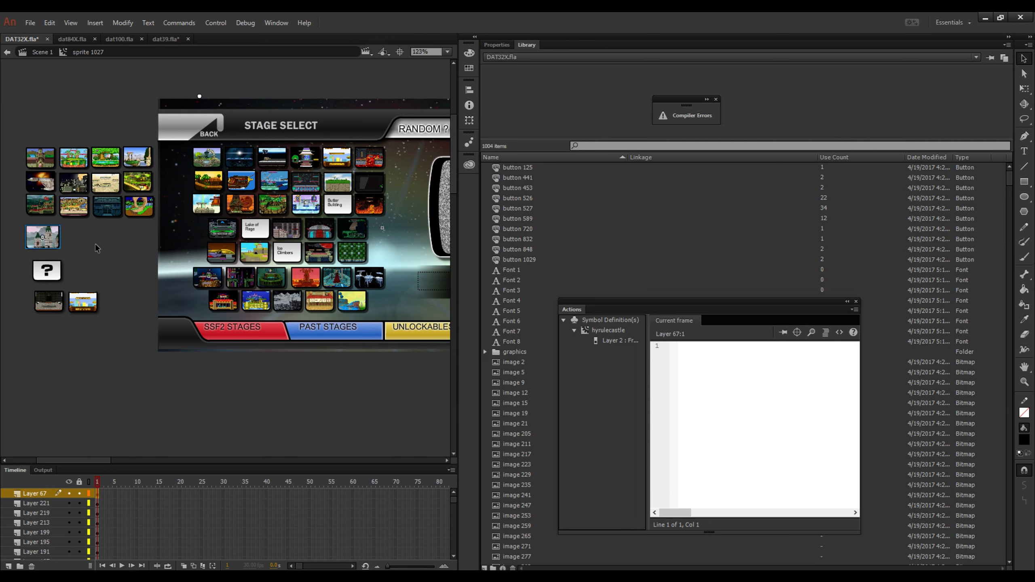
pyautogui.click(98, 254)
pyautogui.click(51, 237)
pyautogui.click(81, 242)
# Lower the Chrome playback volume slightly in the Windows volume mixer.
pyautogui.click(954, 578)
pyautogui.rightClick(954, 577)
pyautogui.click(954, 524)
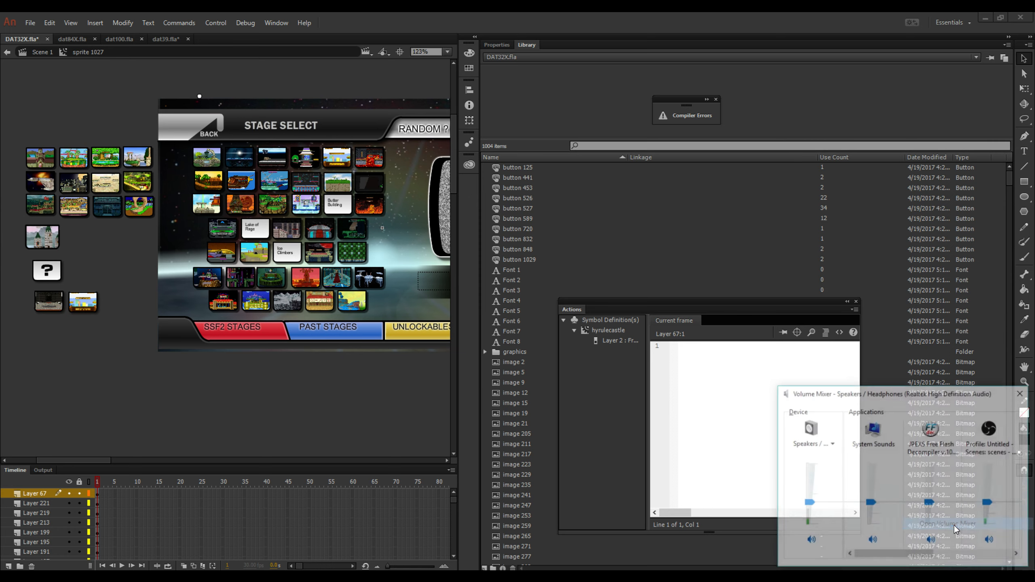
pyautogui.moveTo(902, 553); pyautogui.dragTo(971, 561)
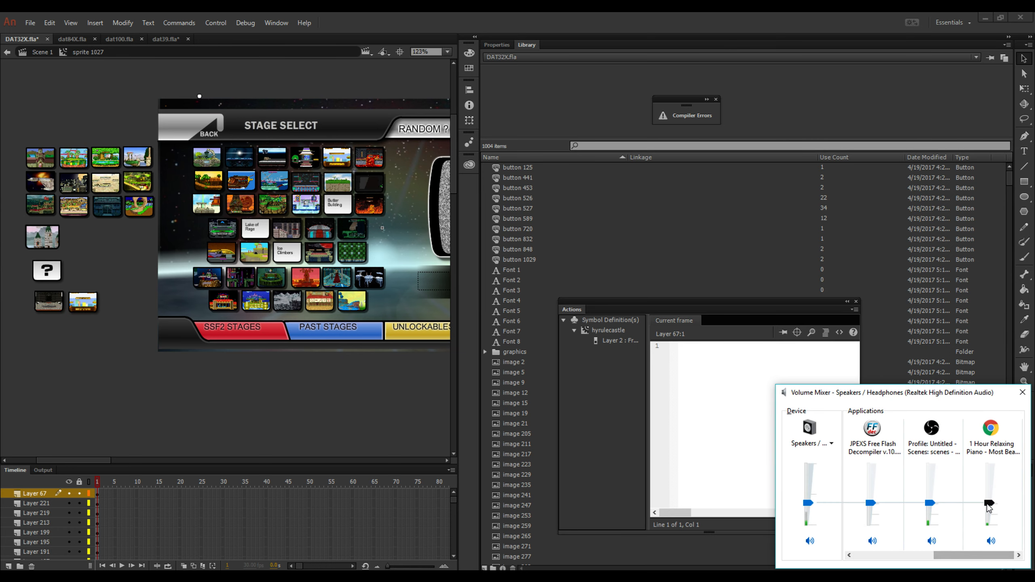
pyautogui.moveTo(989, 503); pyautogui.dragTo(990, 511)
pyautogui.click(287, 412)
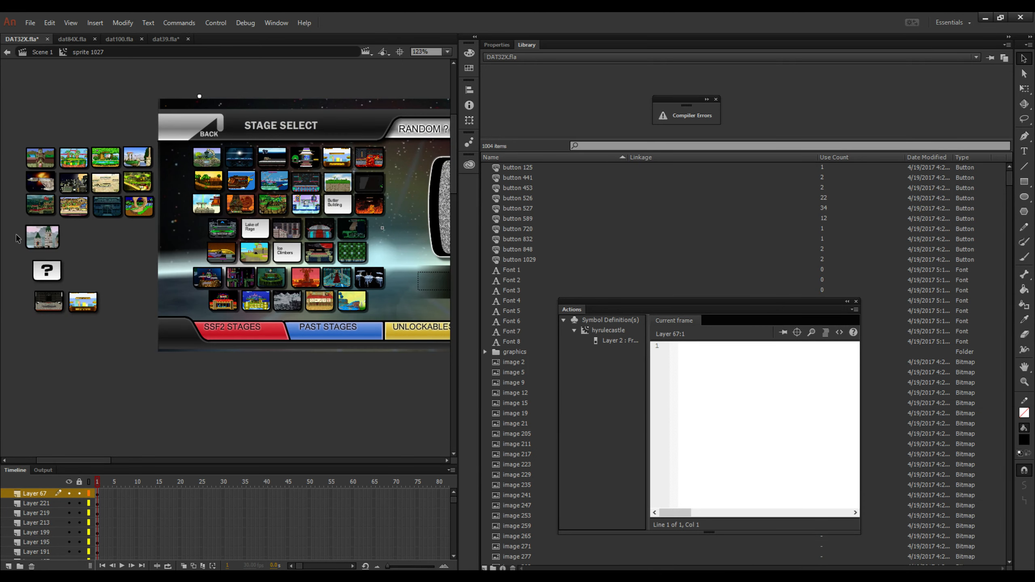
# Look over dat100.fla and dat39.fla, showing Layer 1 on frame 2 of dat39.fla, and return to DAT32X.fla.
pyautogui.click(32, 240)
pyautogui.click(131, 42)
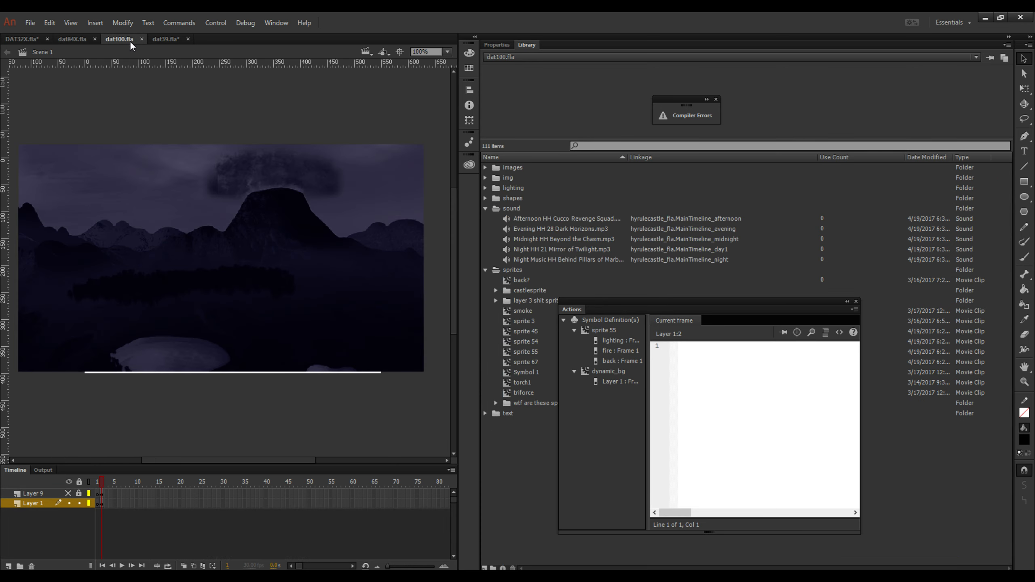
pyautogui.click(171, 39)
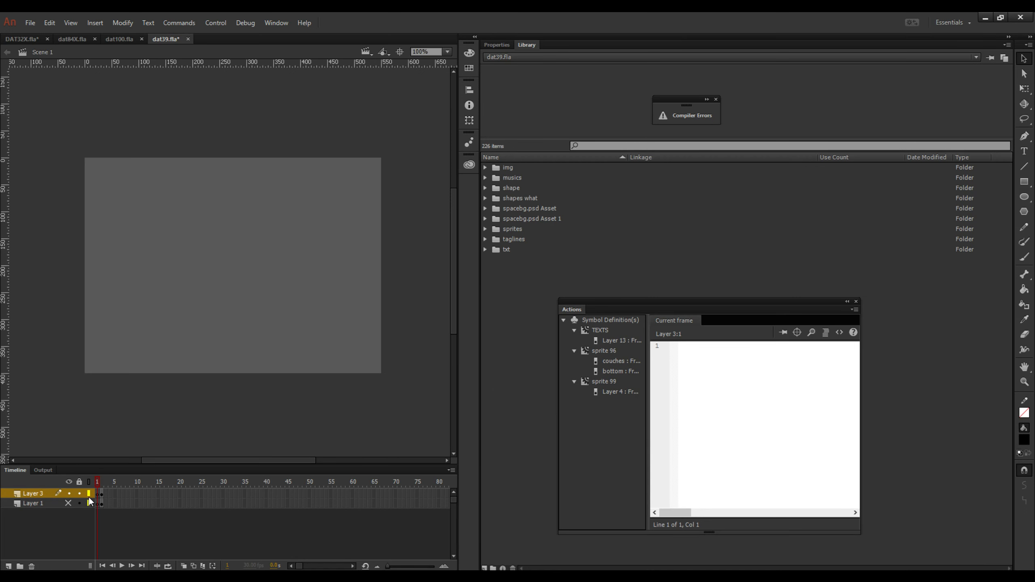
pyautogui.click(102, 483)
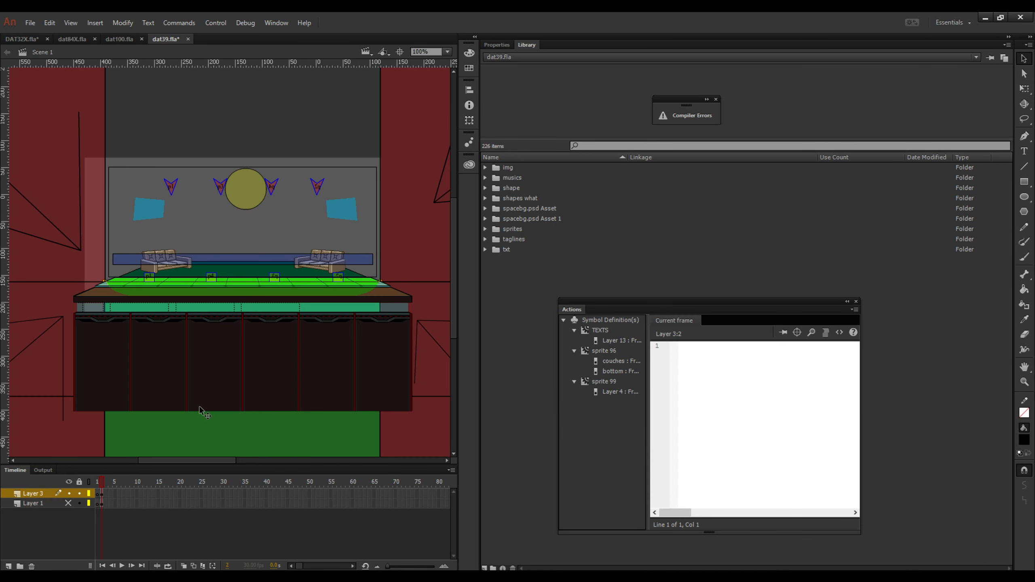
pyautogui.click(68, 503)
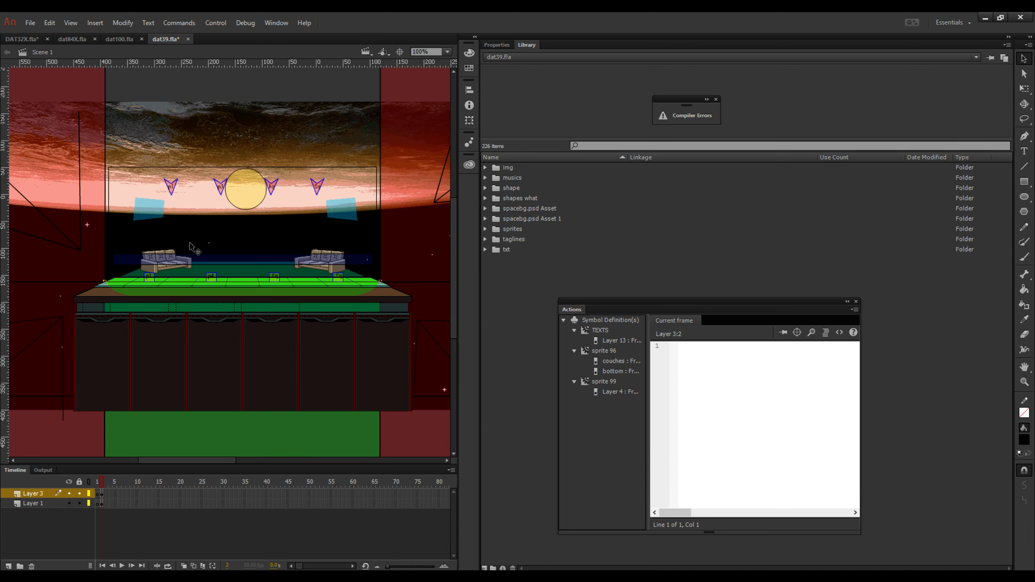
pyautogui.click(17, 37)
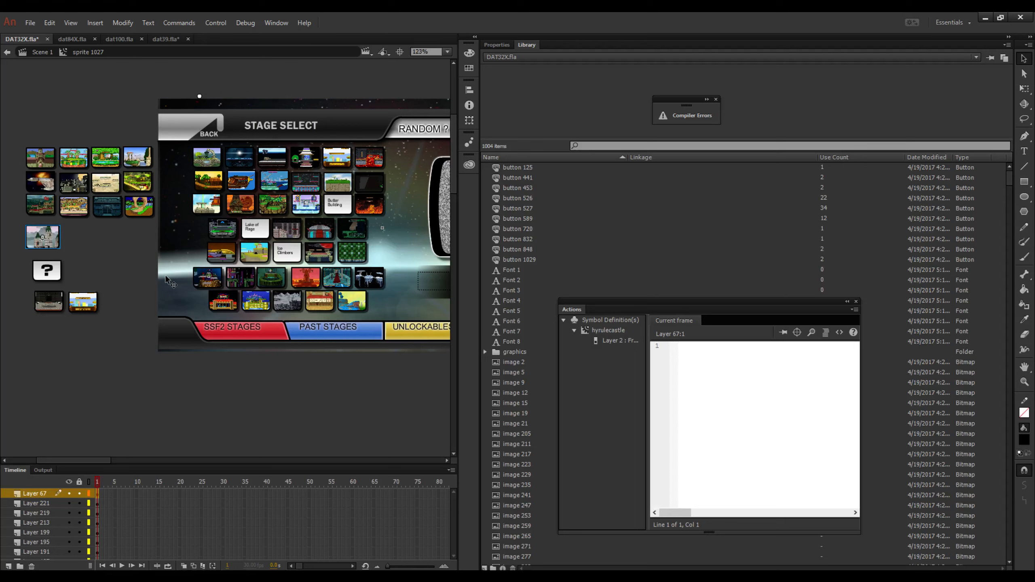
# Open the castle icon's hyrulecastle symbol, view its second frame, and select both of its layers.
pyautogui.doubleClick(48, 236)
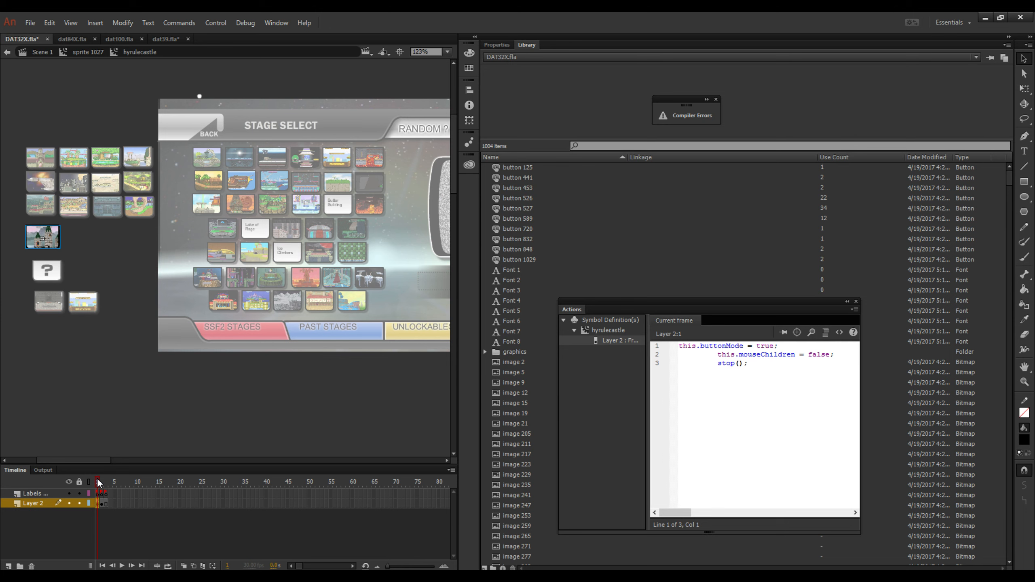
pyautogui.moveTo(98, 483); pyautogui.dragTo(106, 483)
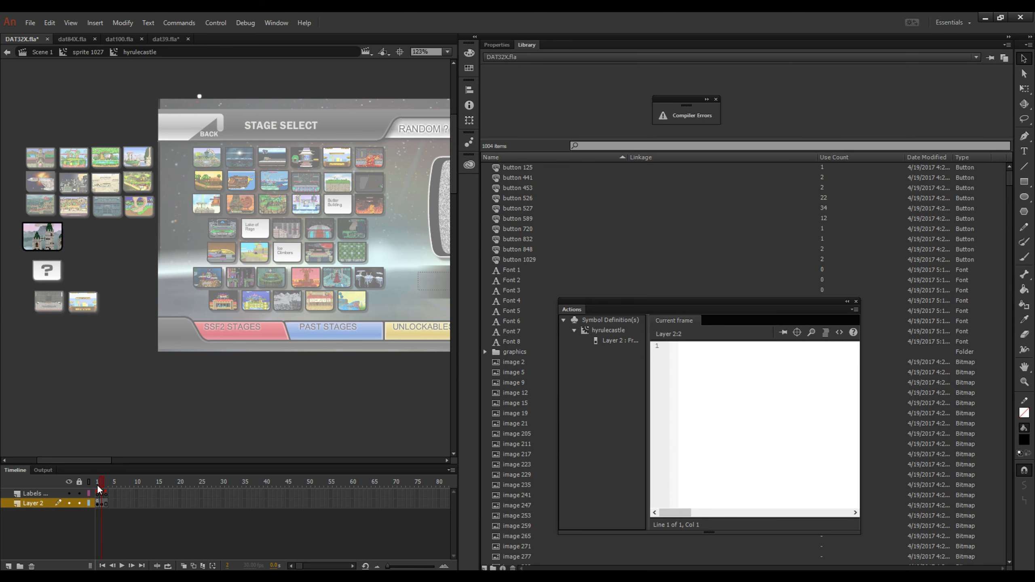
pyautogui.click(42, 504)
pyautogui.keyDown('shift'); pyautogui.click(45, 495); pyautogui.keyUp('shift')
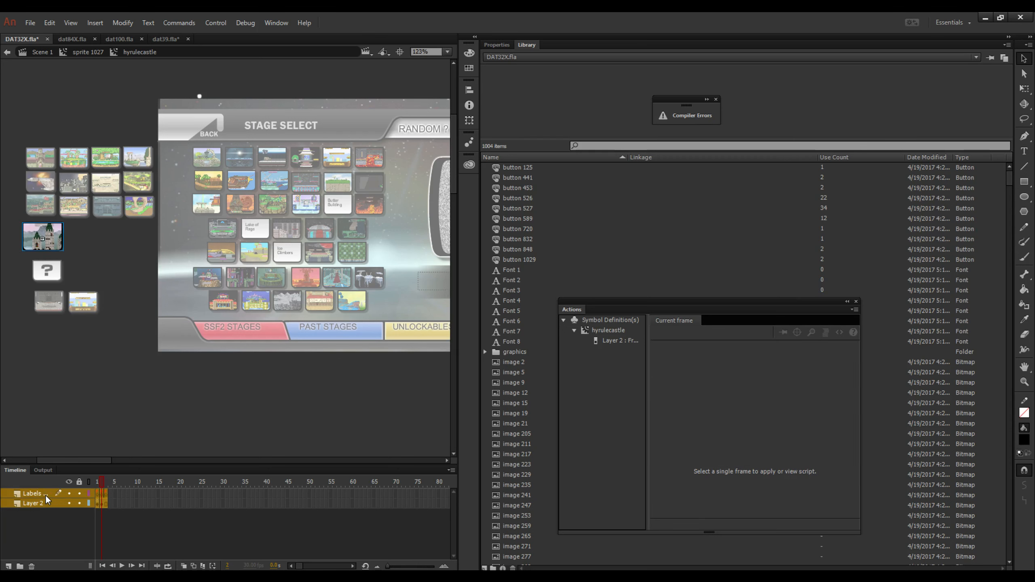
pyautogui.rightClick(46, 494)
pyautogui.click(77, 315)
# Clear the Actions panel off the library and move all loose button symbols into a new folder named buttons.
pyautogui.moveTo(614, 306); pyautogui.dragTo(172, 242)
pyautogui.scroll(-16, 611, 217)
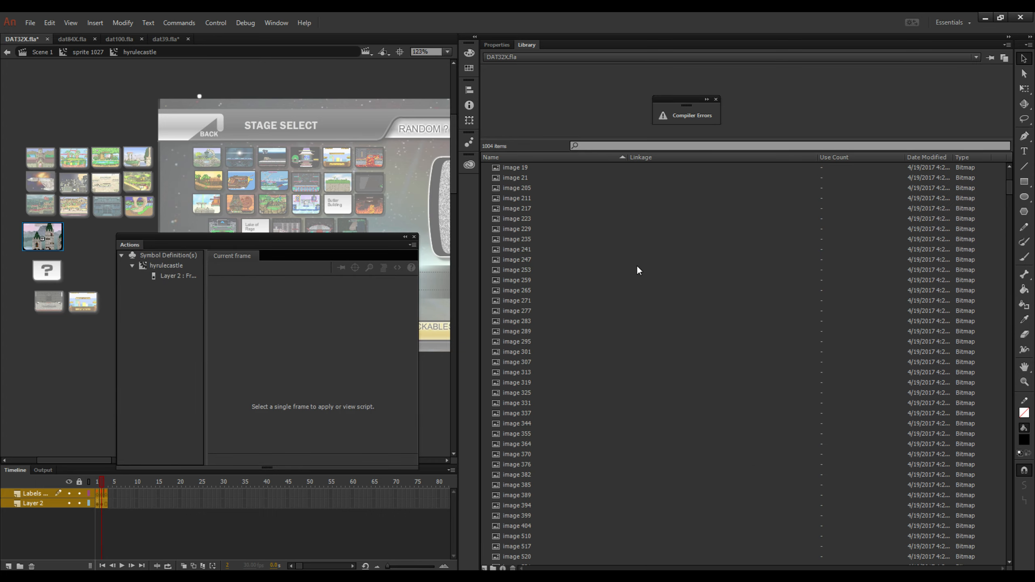
pyautogui.scroll(14, 626, 224)
pyautogui.scroll(2, 542, 242)
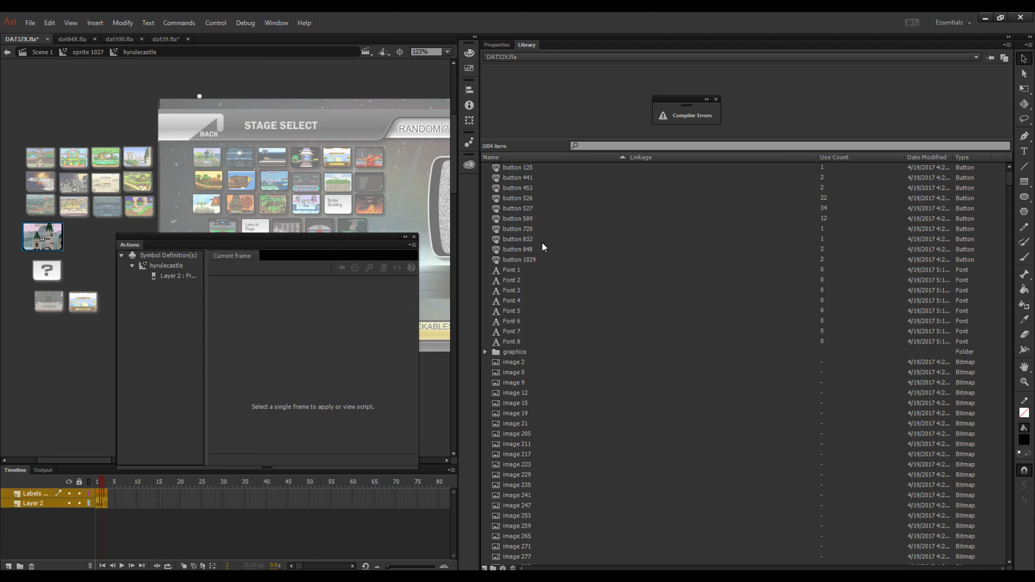
pyautogui.click(520, 257)
pyautogui.keyDown('shift'); pyautogui.click(528, 169); pyautogui.keyUp('shift')
pyautogui.rightClick(536, 210)
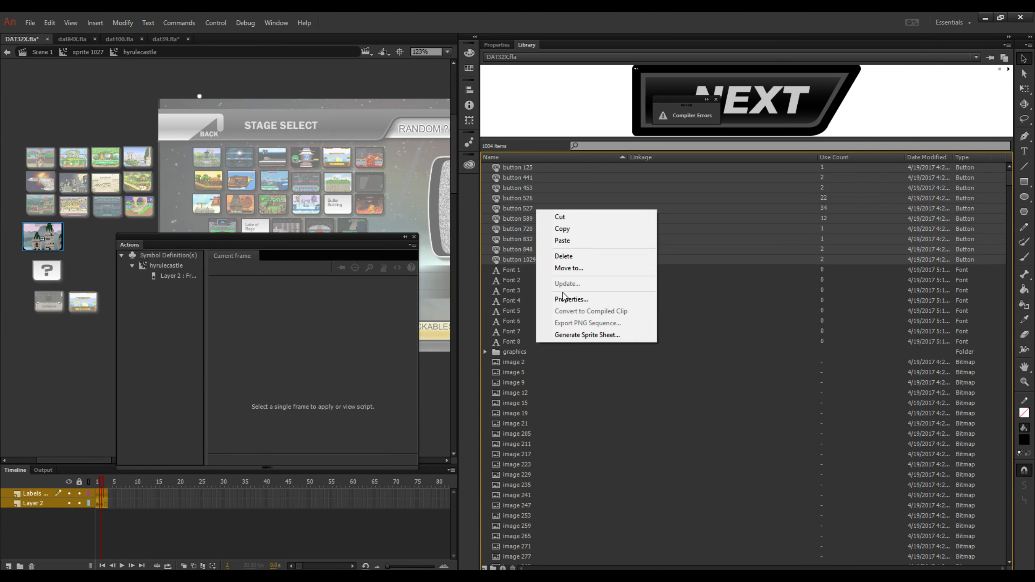
pyautogui.click(577, 268)
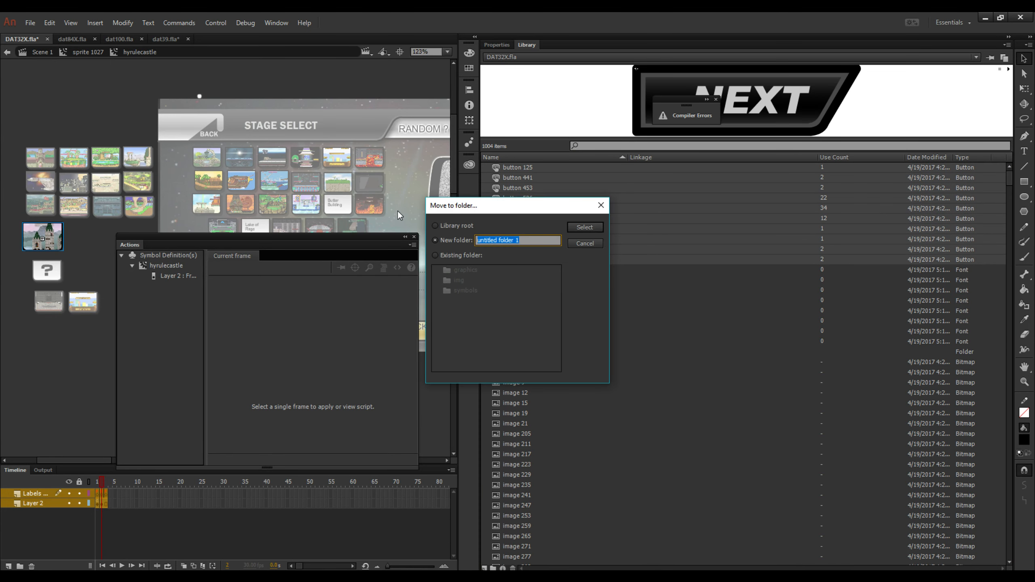
pyautogui.write('buttons')
pyautogui.click(575, 224)
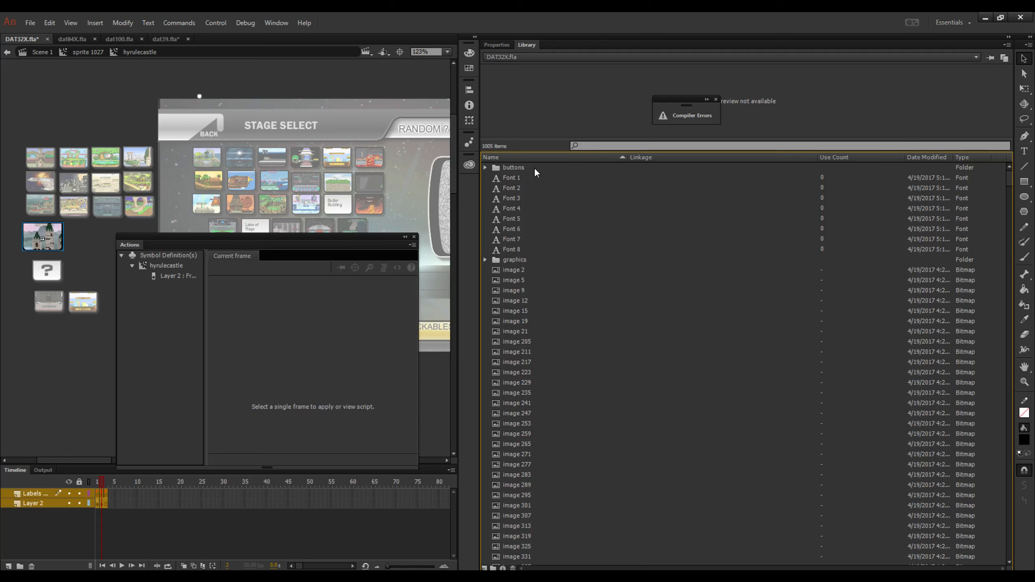
# Move Font 1 through Font 8 in the library into a new folder named fonts.
pyautogui.keyDown('shift'); pyautogui.click(508, 249); pyautogui.keyUp('shift')
pyautogui.rightClick(521, 225)
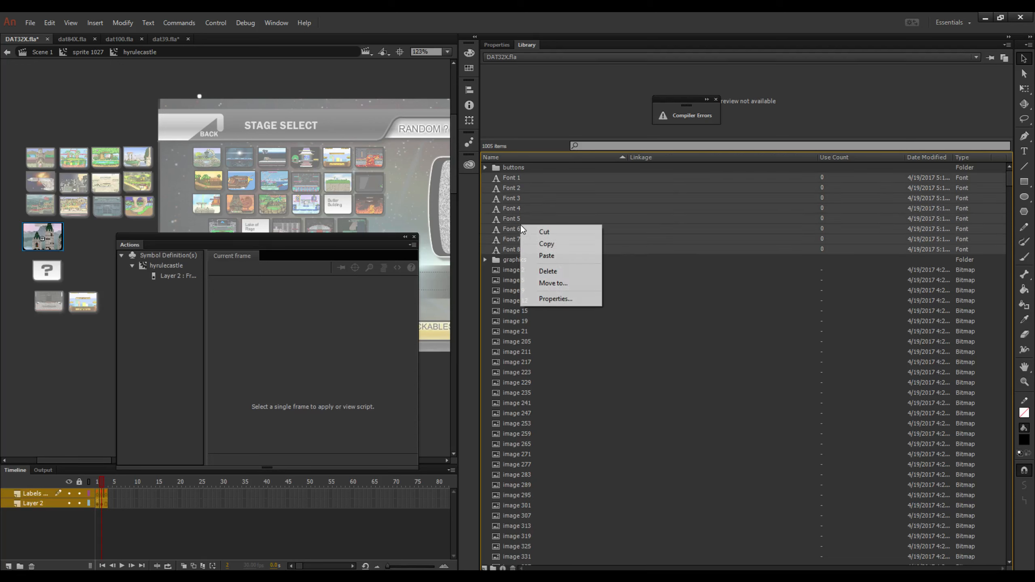
pyautogui.click(553, 283)
pyautogui.write('fonts')
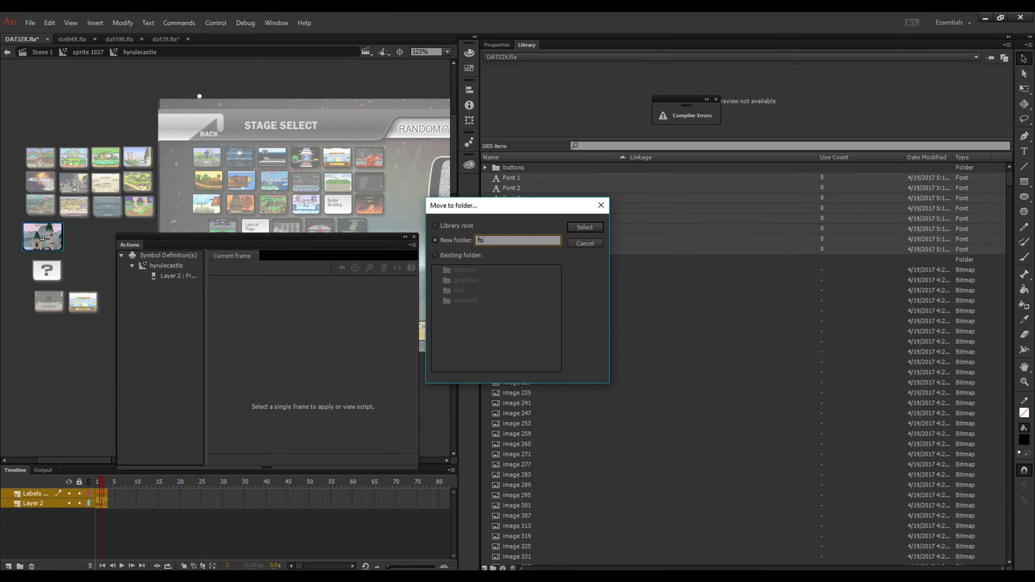
pyautogui.press('Return')
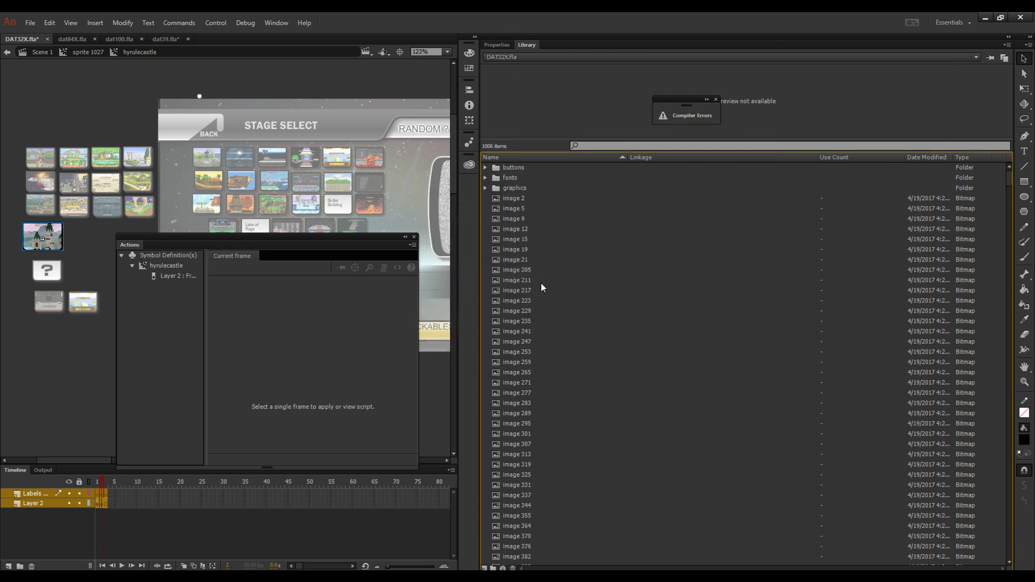
# Move all loose bitmaps in the library, image 2 through image 1016, into a new folder named images.
pyautogui.click(523, 202)
pyautogui.scroll(-7, 715, 299)
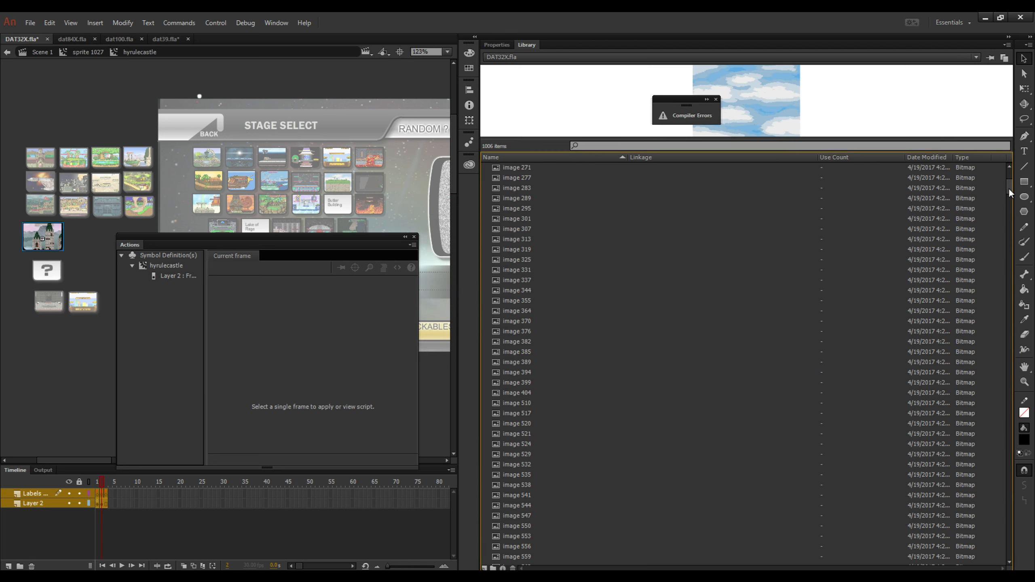
pyautogui.moveTo(1008, 188); pyautogui.dragTo(982, 222)
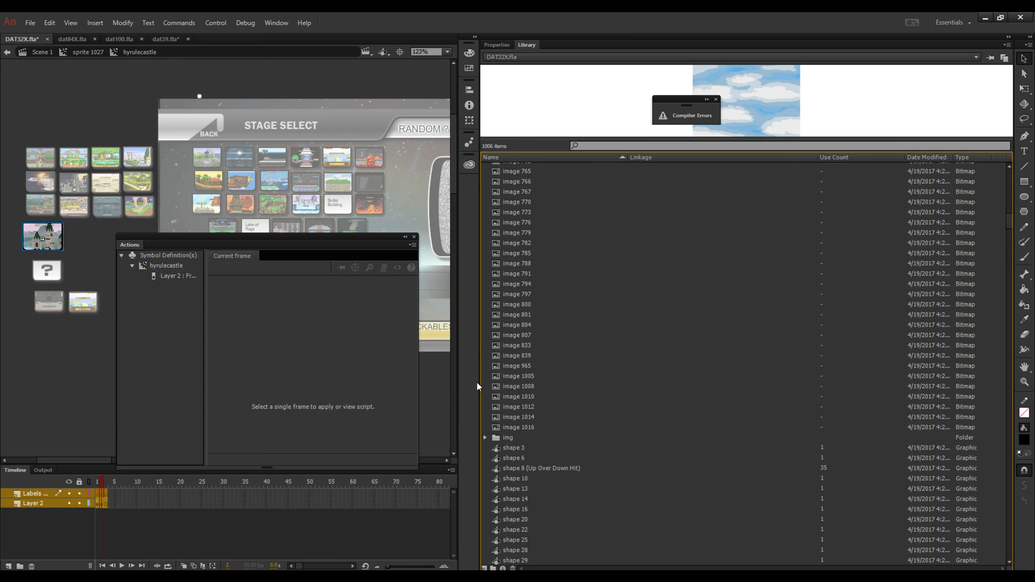
pyautogui.keyDown('shift'); pyautogui.click(532, 424); pyautogui.keyUp('shift')
pyautogui.rightClick(541, 344)
pyautogui.click(564, 404)
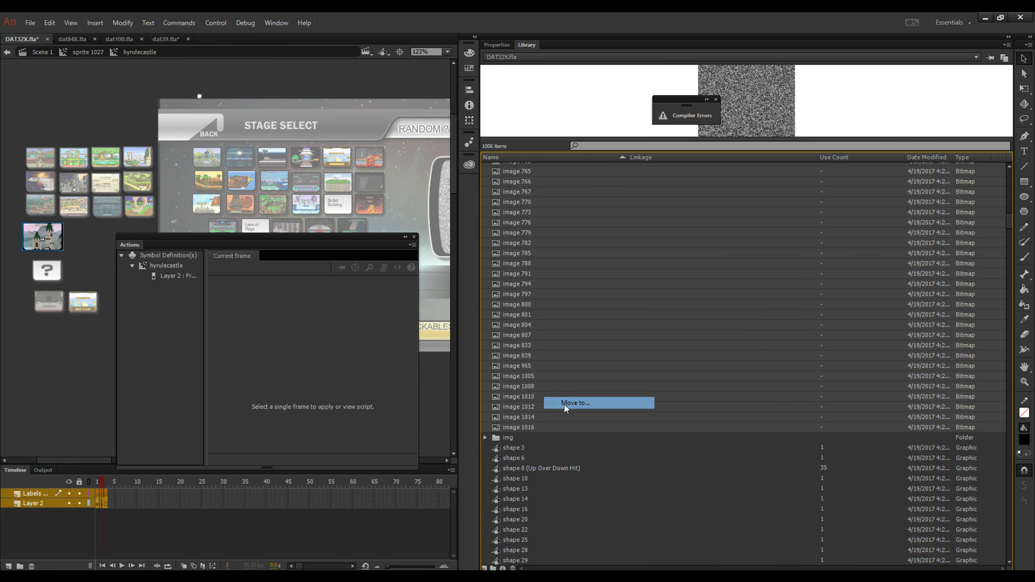
pyautogui.write('images')
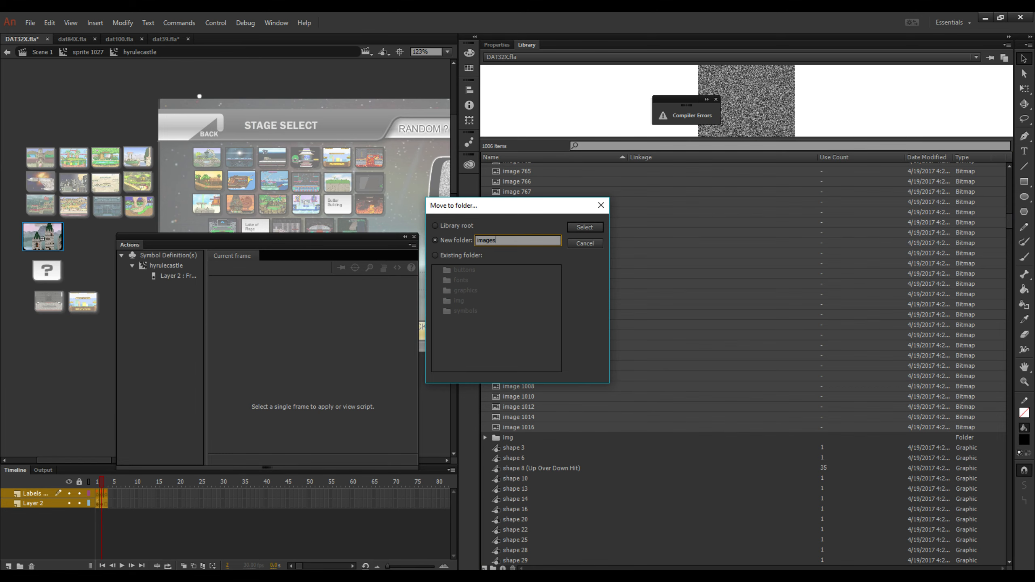
pyautogui.press('Return')
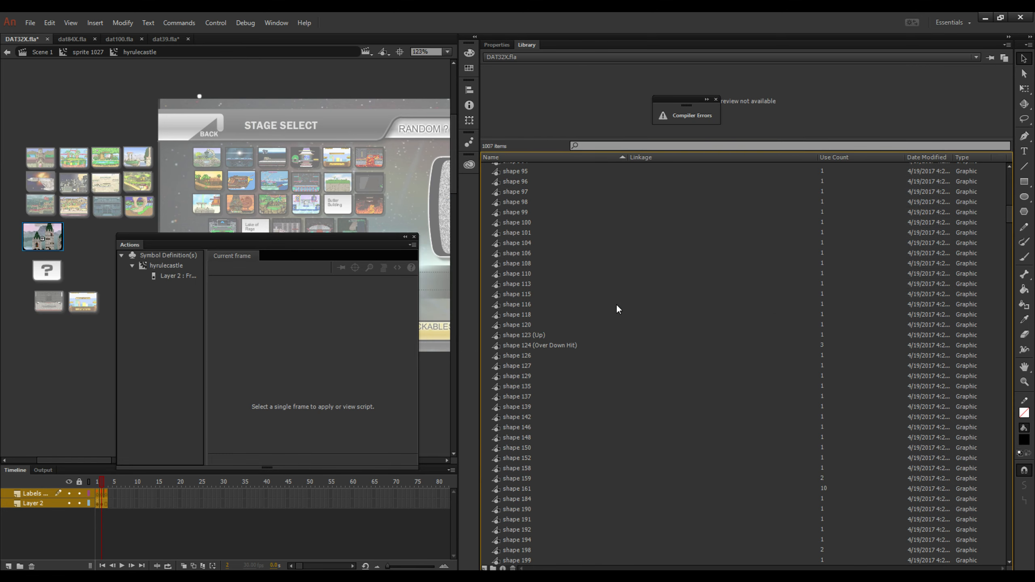
# Move all loose shape graphics in the library, shape 3 through shape 1042, into a new folder named shapes.
pyautogui.scroll(15, 565, 248)
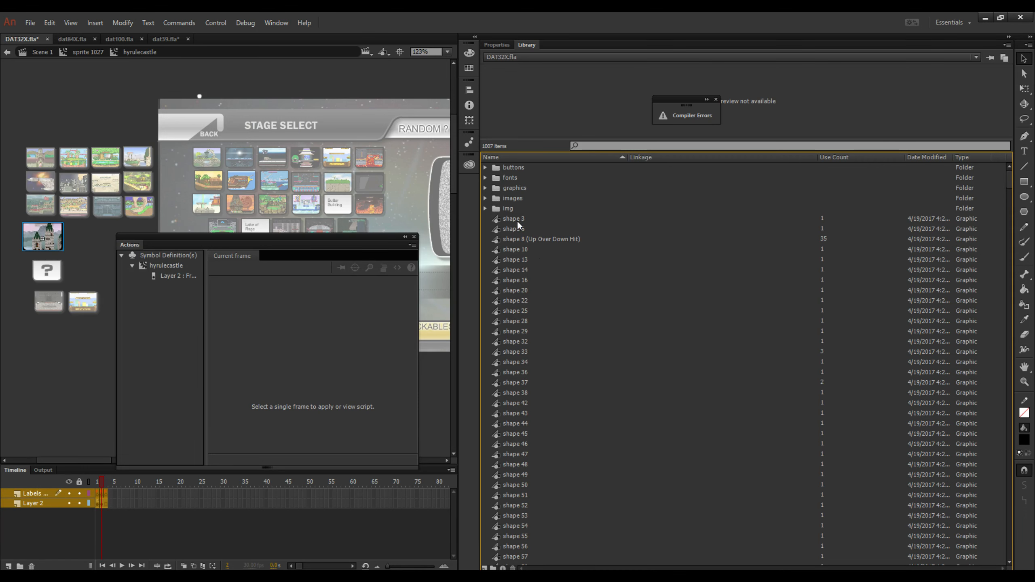
pyautogui.click(517, 220)
pyautogui.scroll(-15, 575, 337)
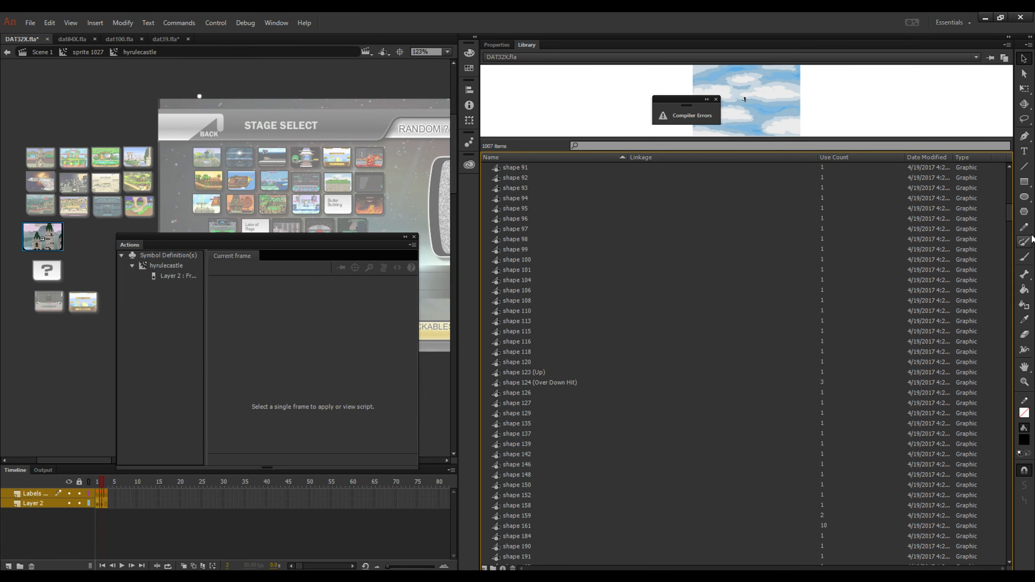
pyautogui.moveTo(1008, 215); pyautogui.dragTo(981, 352)
pyautogui.scroll(-3, 717, 381)
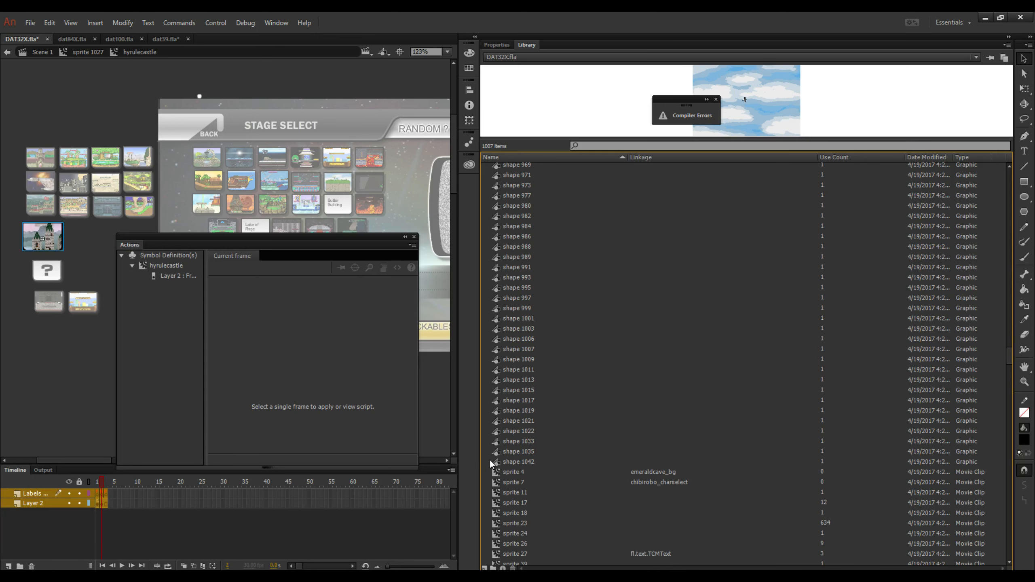
pyautogui.keyDown('shift'); pyautogui.click(505, 462); pyautogui.keyUp('shift')
pyautogui.rightClick(512, 426)
pyautogui.click(542, 483)
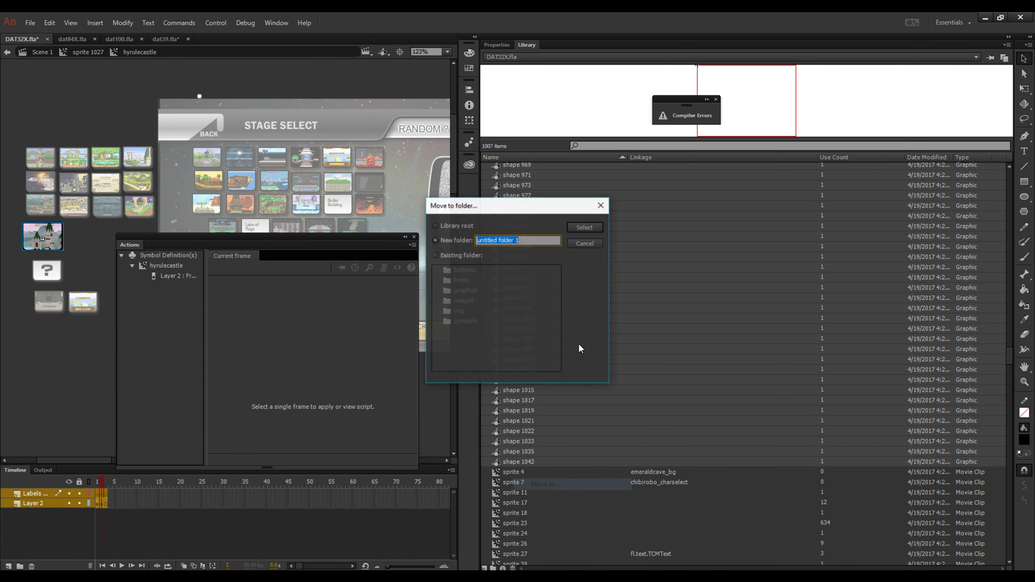
pyautogui.write('shapes')
pyautogui.press('Return')
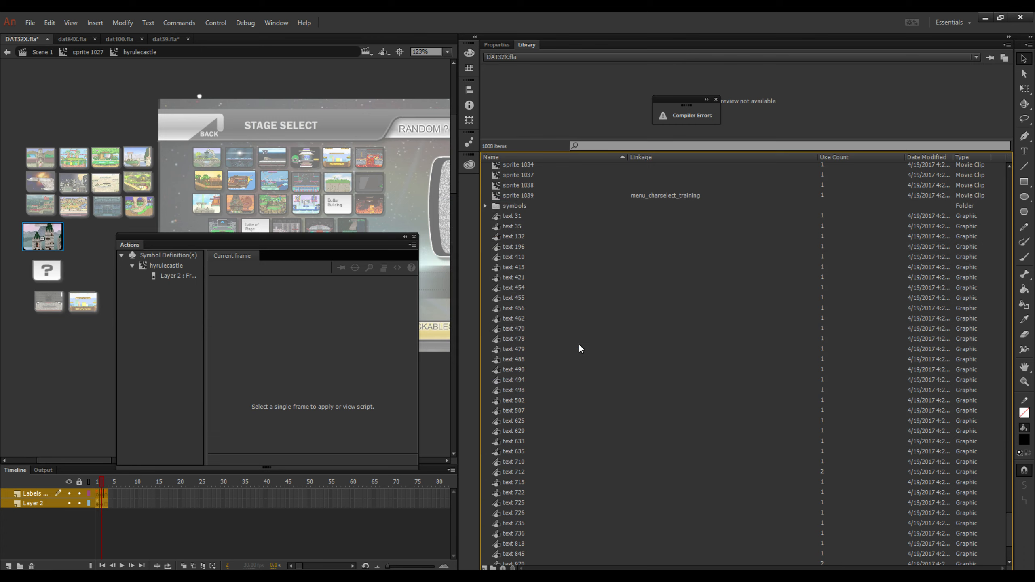
# Move all loose sprite movie clips in the library, sprite 4 through sprite 1039, into a new folder named sprites.
pyautogui.scroll(4, 517, 236)
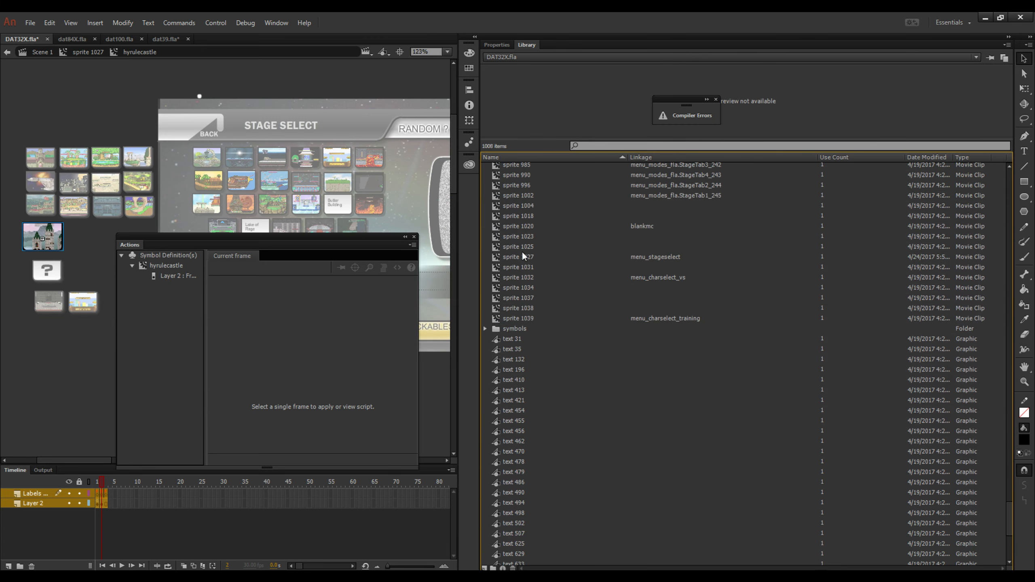
pyautogui.click(511, 319)
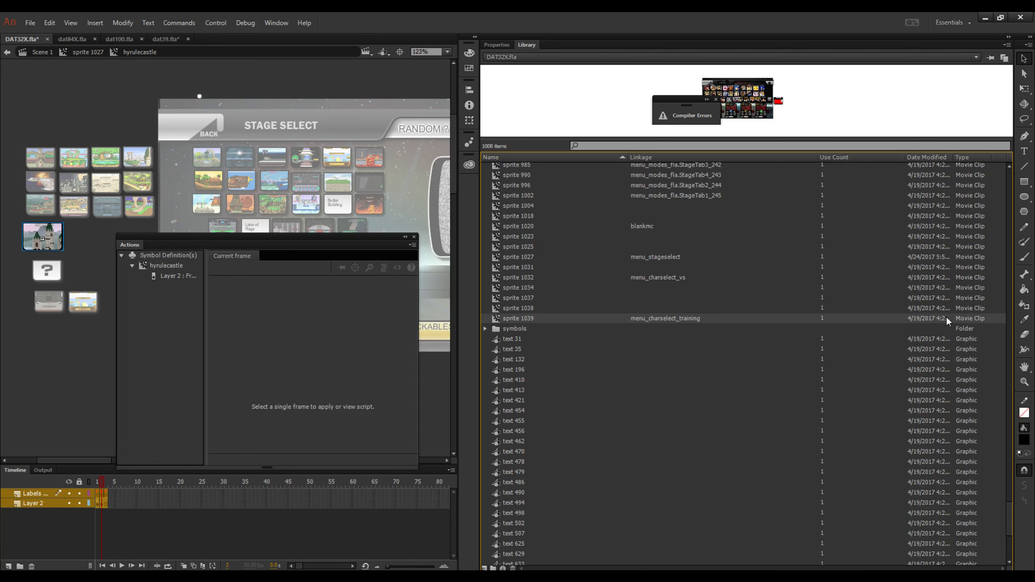
pyautogui.moveTo(1008, 516); pyautogui.dragTo(1018, 165)
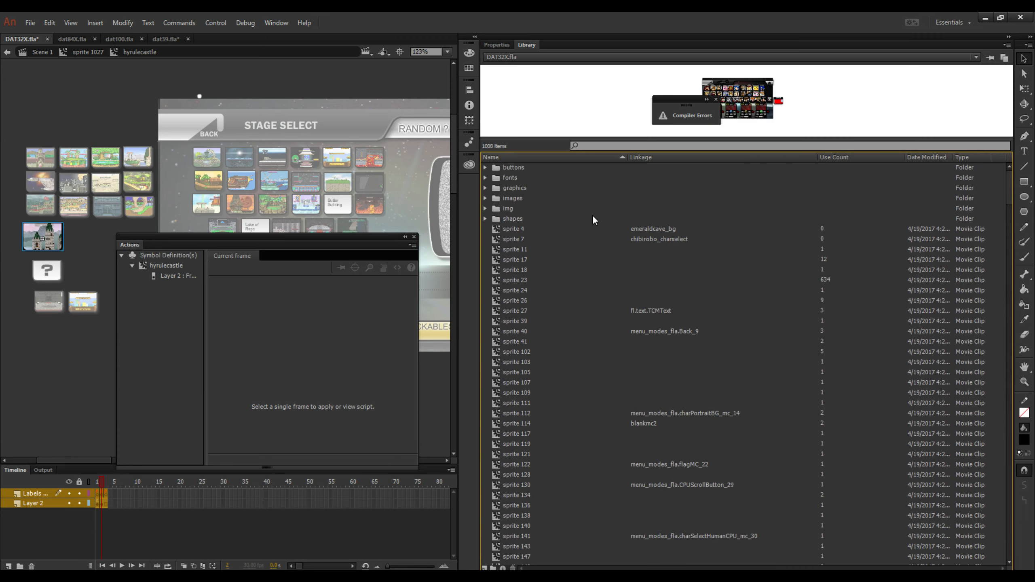
pyautogui.keyDown('shift'); pyautogui.click(549, 228); pyautogui.keyUp('shift')
pyautogui.rightClick(550, 228)
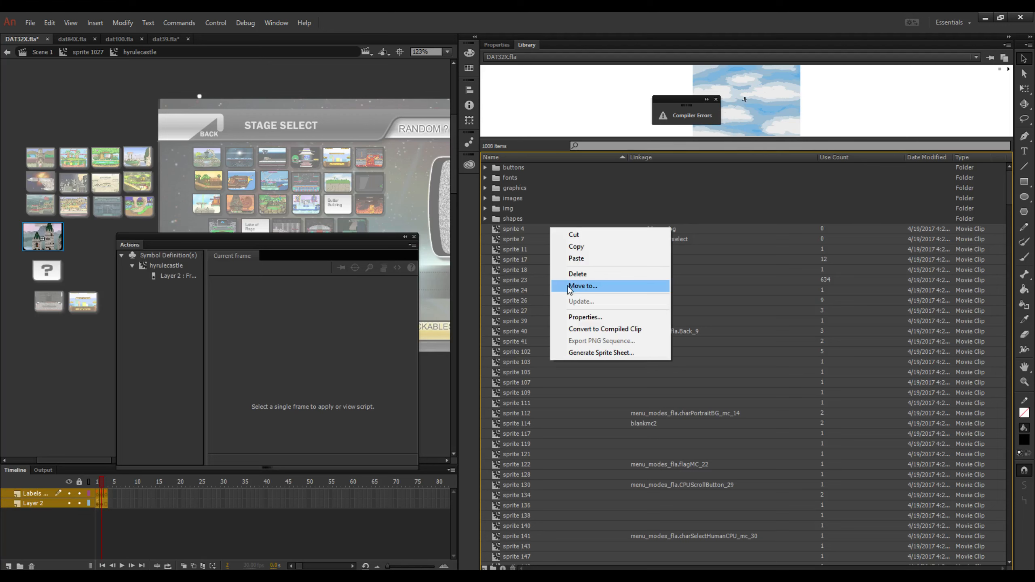
pyautogui.click(570, 287)
pyautogui.write('sprites')
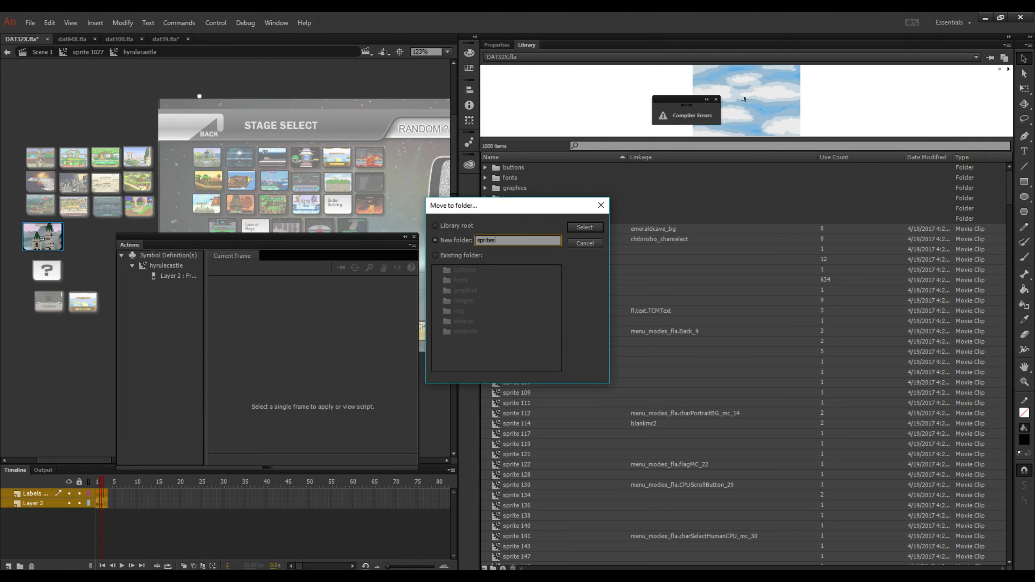
pyautogui.press('Return')
# Move all loose text graphics in the library, text 31 through text 1041, into a new folder named graphics1.
pyautogui.click(544, 249)
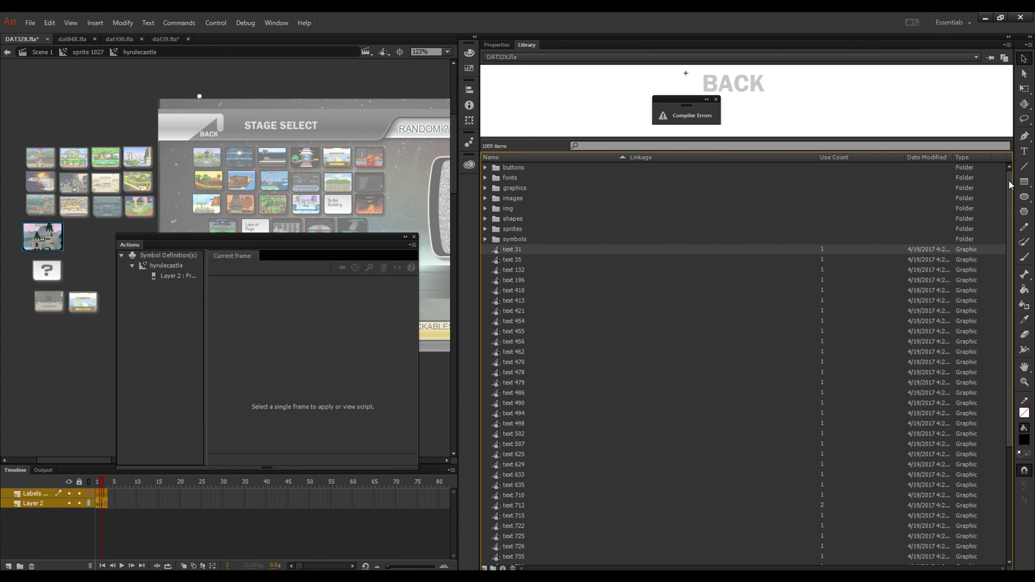
pyautogui.scroll(-5, 983, 358)
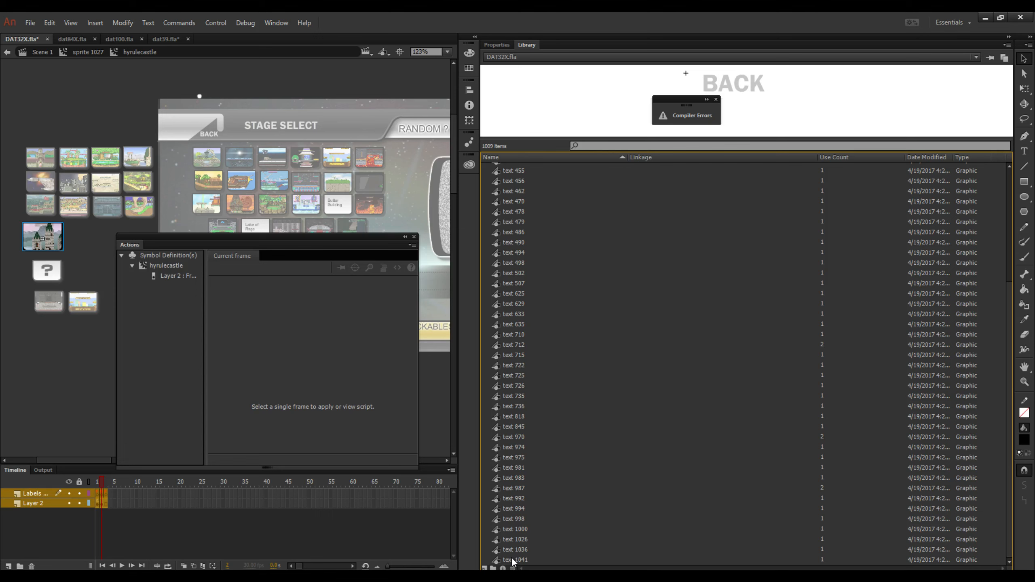
pyautogui.keyDown('shift'); pyautogui.click(513, 562); pyautogui.keyUp('shift')
pyautogui.rightClick(567, 425)
pyautogui.click(586, 484)
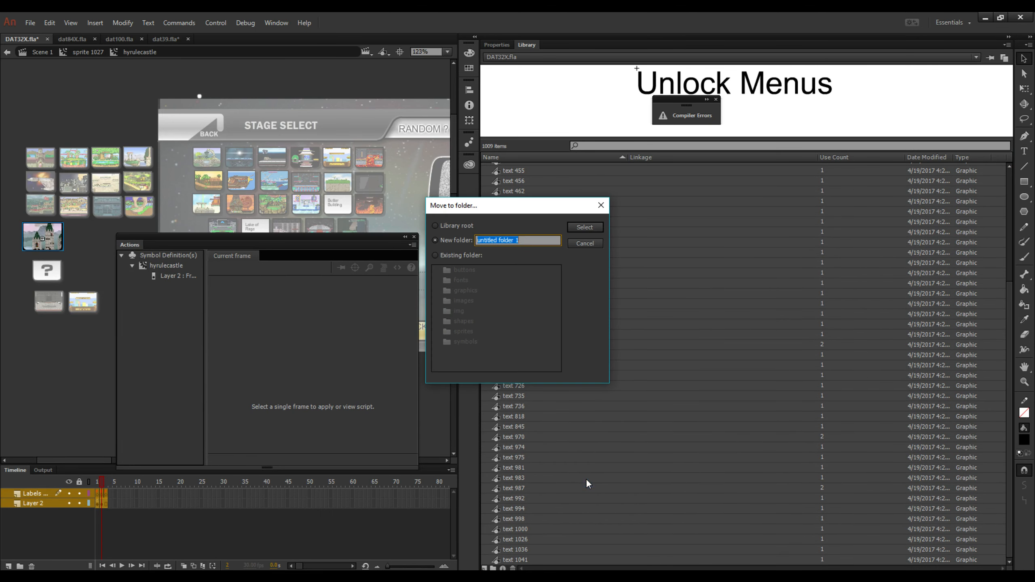
pyautogui.write('shapes')
pyautogui.press('Return')
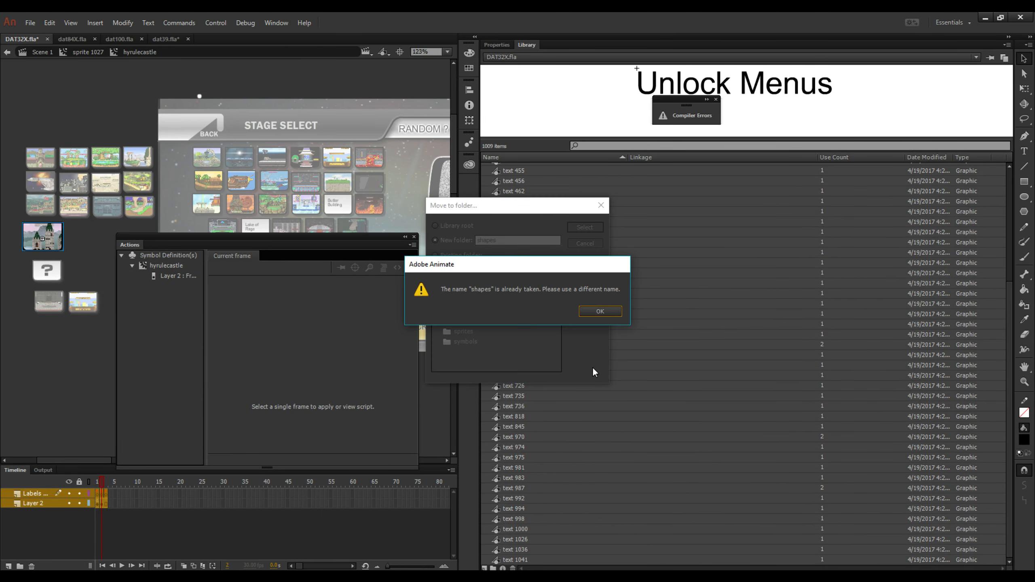
pyautogui.click(608, 310)
pyautogui.moveTo(515, 235); pyautogui.dragTo(451, 236)
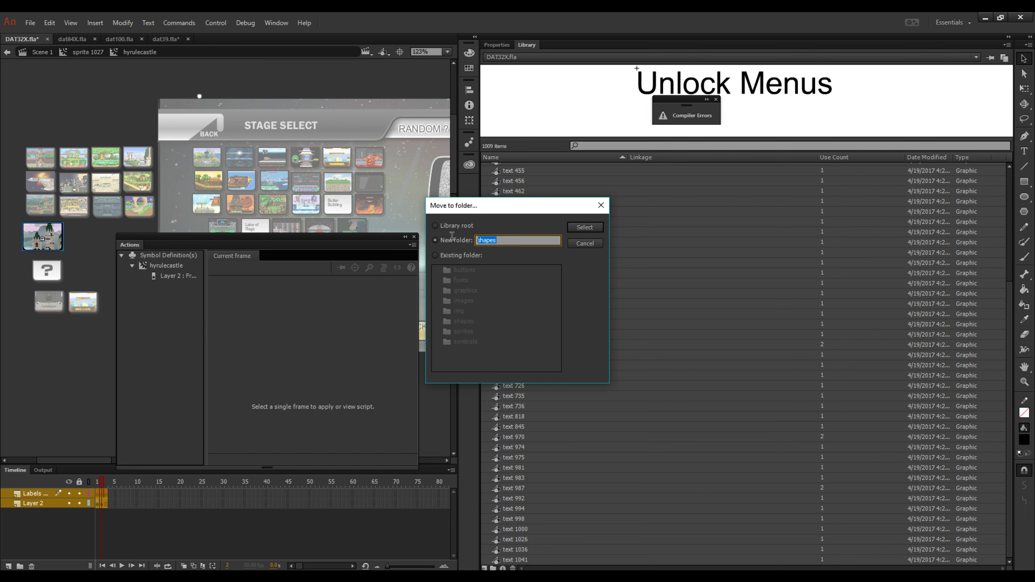
pyautogui.write('graphic')
pyautogui.press('Return')
pyautogui.click(606, 312)
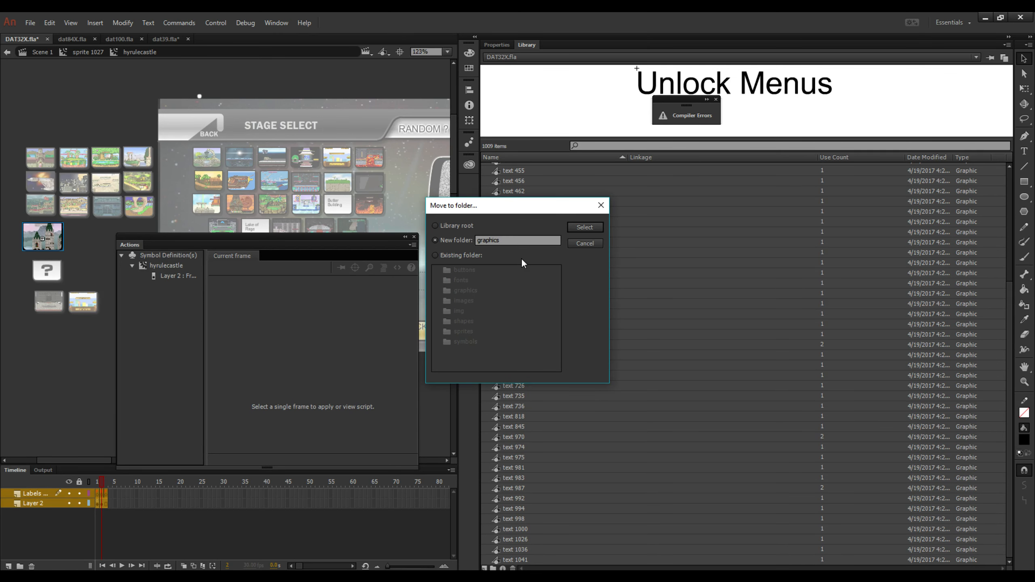
pyautogui.write('phics1')
pyautogui.press('Return')
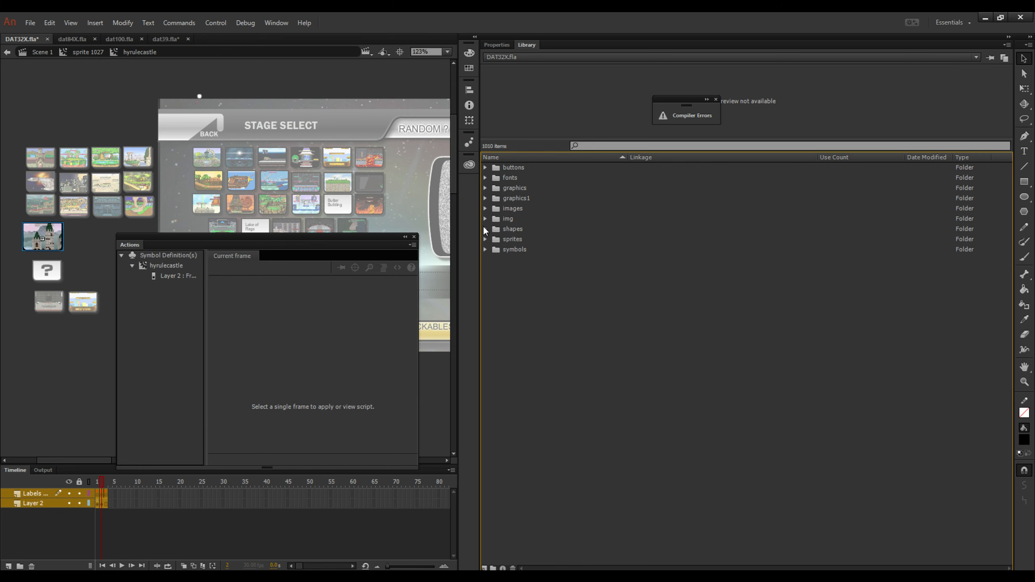
# Check the contents of the shapes and graphics1 folders and move both folders into the existing graphics folder.
pyautogui.click(485, 229)
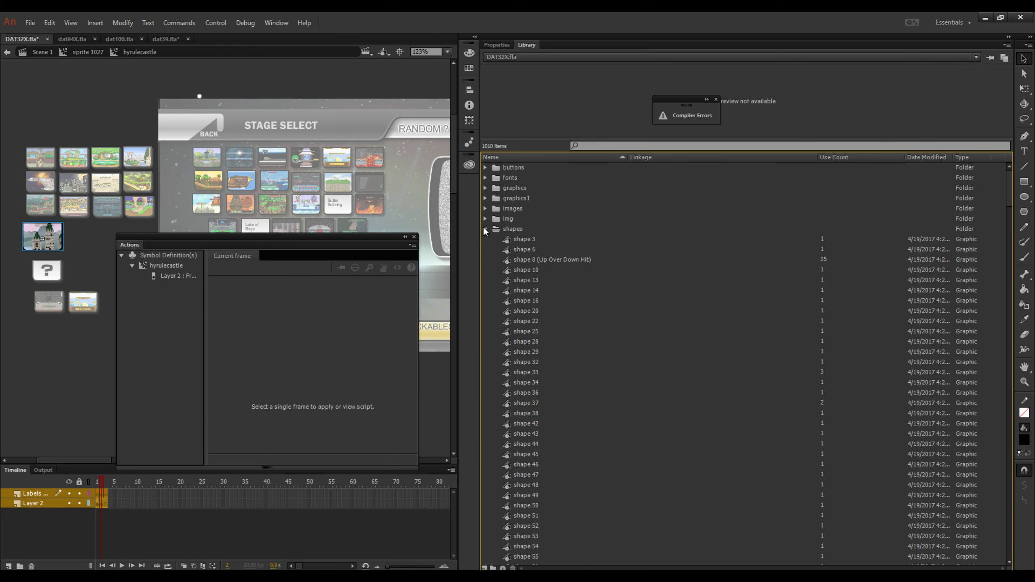
pyautogui.click(485, 229)
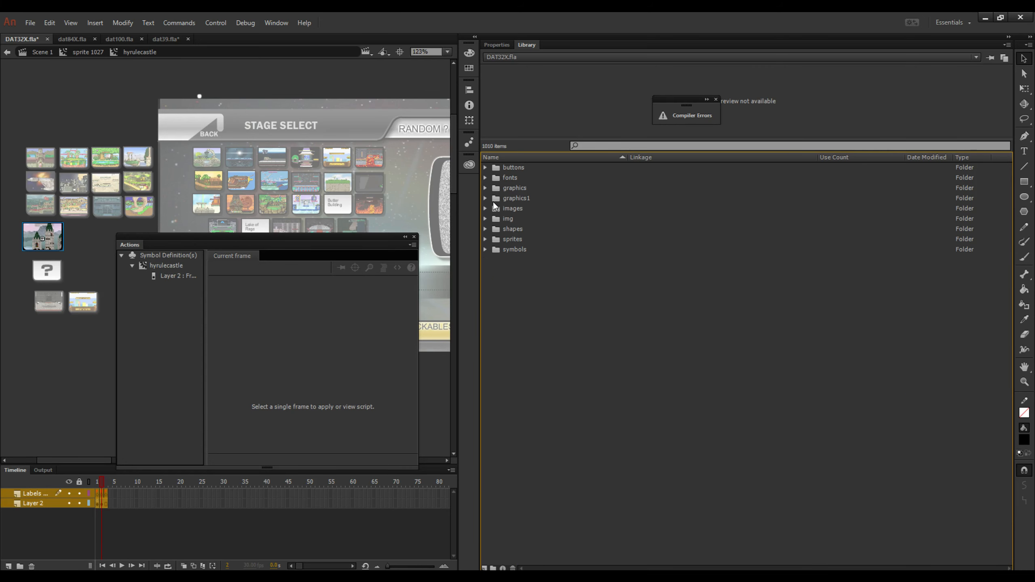
pyautogui.click(486, 199)
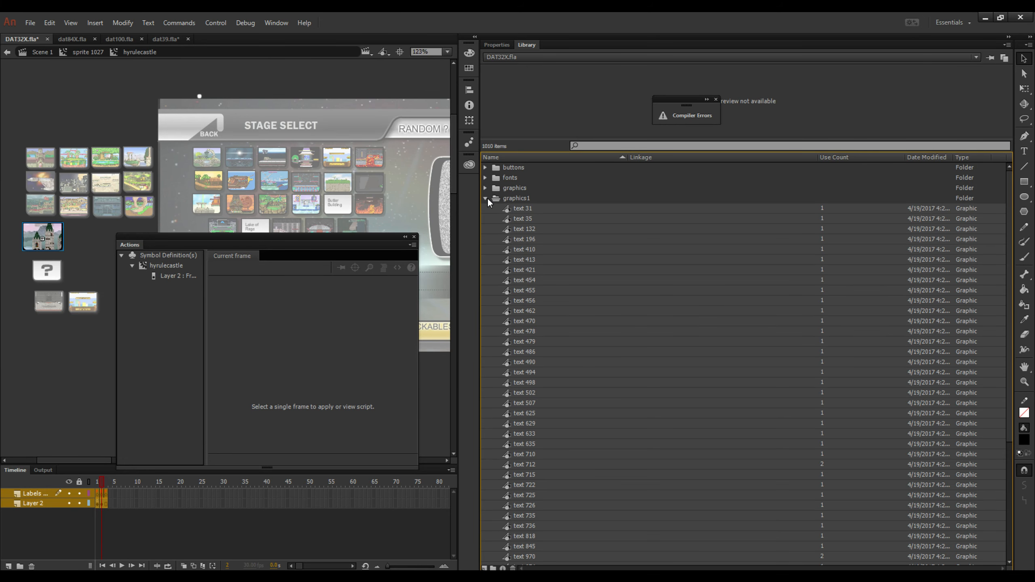
pyautogui.click(485, 198)
pyautogui.click(485, 229)
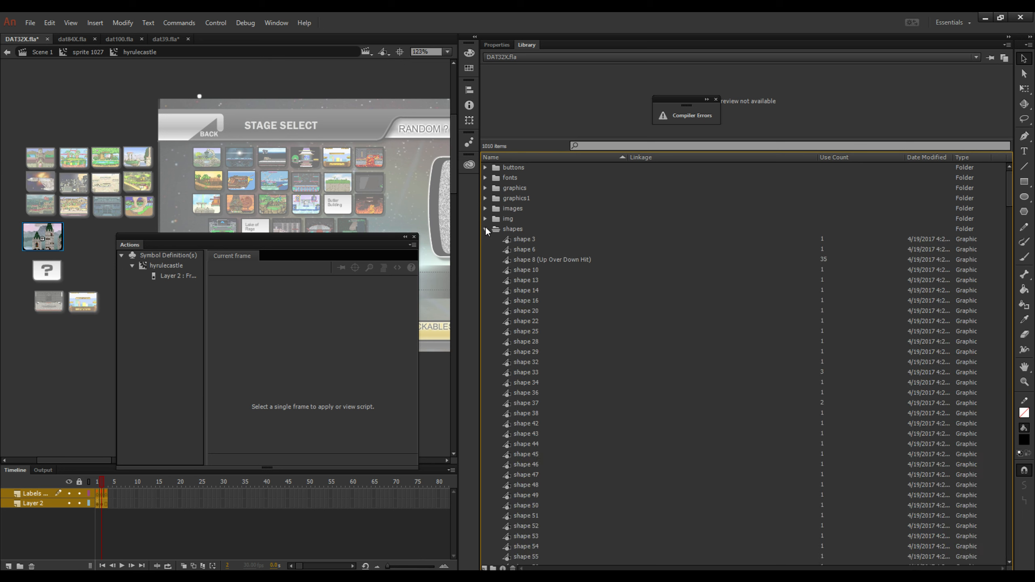
pyautogui.click(485, 228)
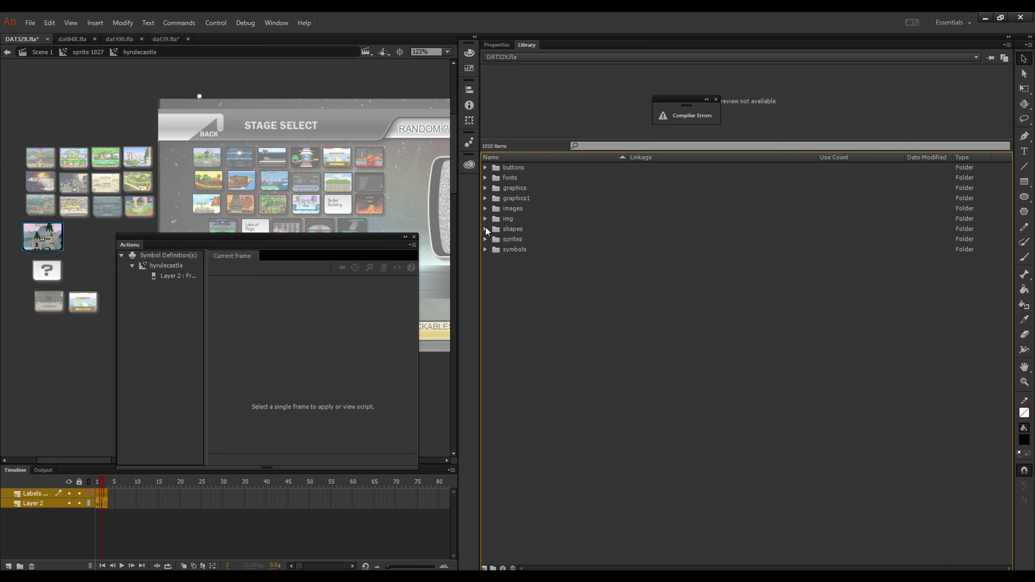
pyautogui.click(489, 189)
pyautogui.click(488, 190)
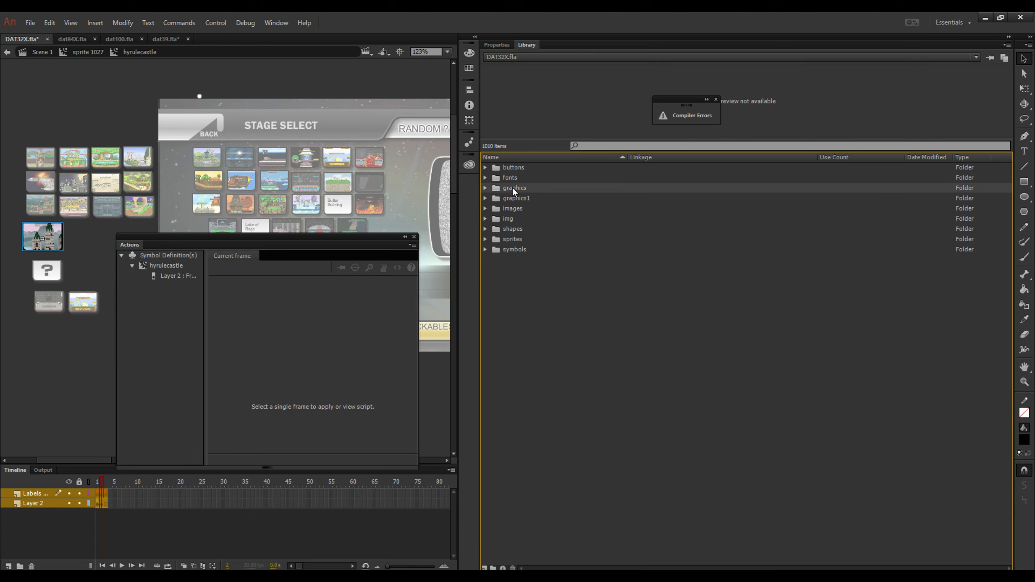
pyautogui.moveTo(514, 199)
pyautogui.mouseDown()
pyautogui.moveTo(514, 189)
pyautogui.moveTo(515, 221)
pyautogui.moveTo(522, 185)
pyautogui.mouseUp()
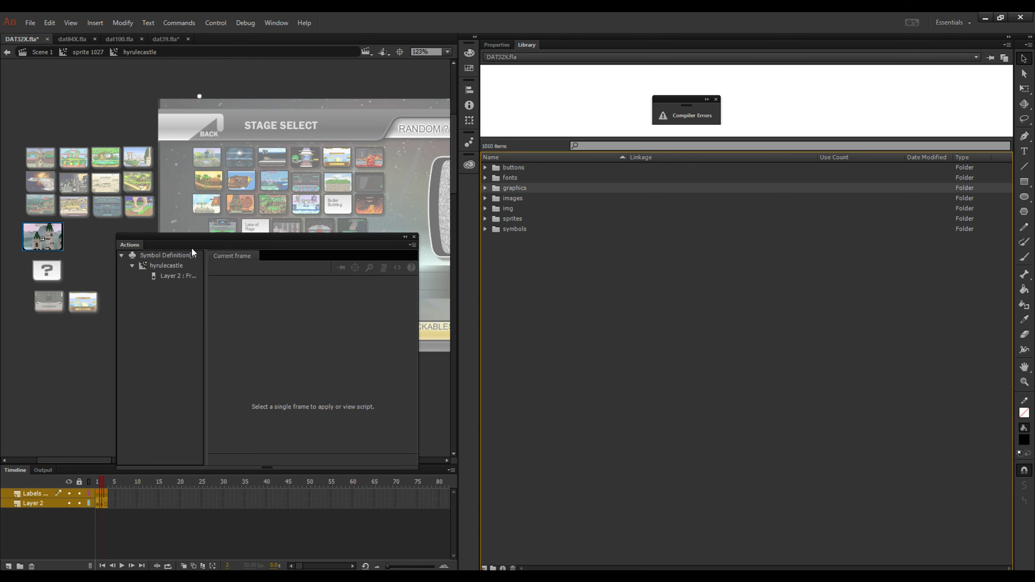
# Create a new movie clip symbol named waitingroomNEW in the library root.
pyautogui.moveTo(216, 235); pyautogui.dragTo(211, 236)
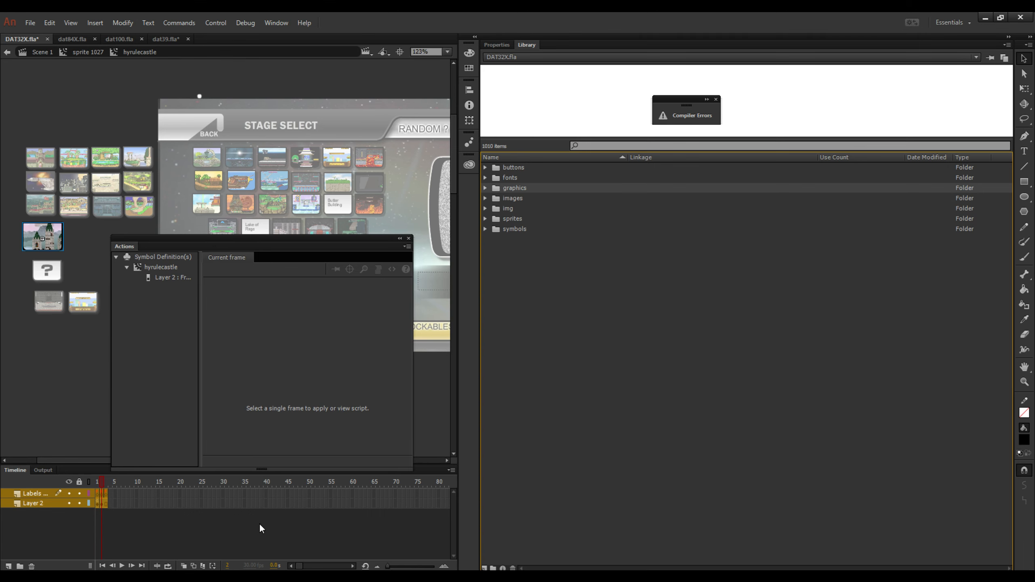
pyautogui.press('super+plus')
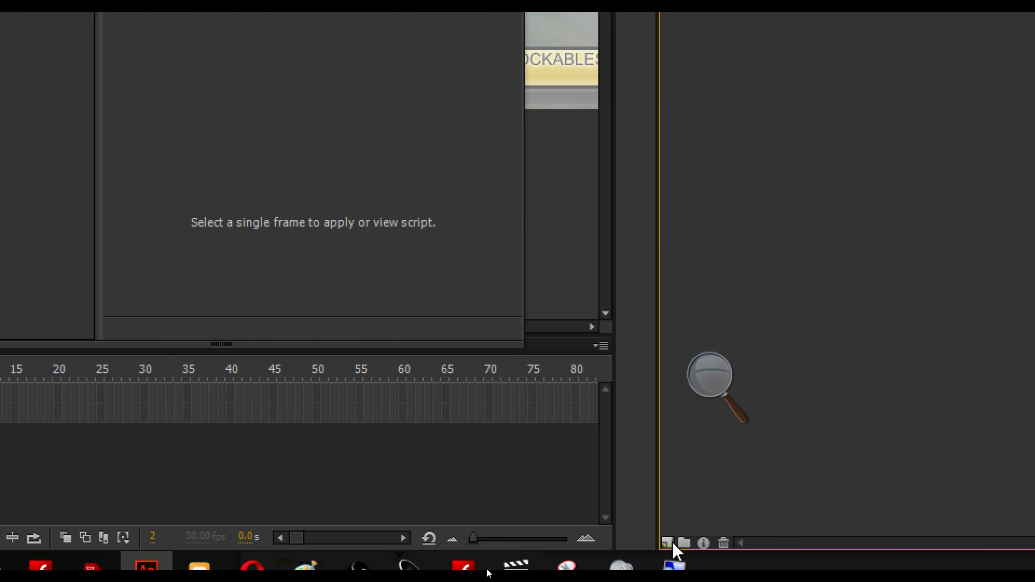
pyautogui.click(670, 543)
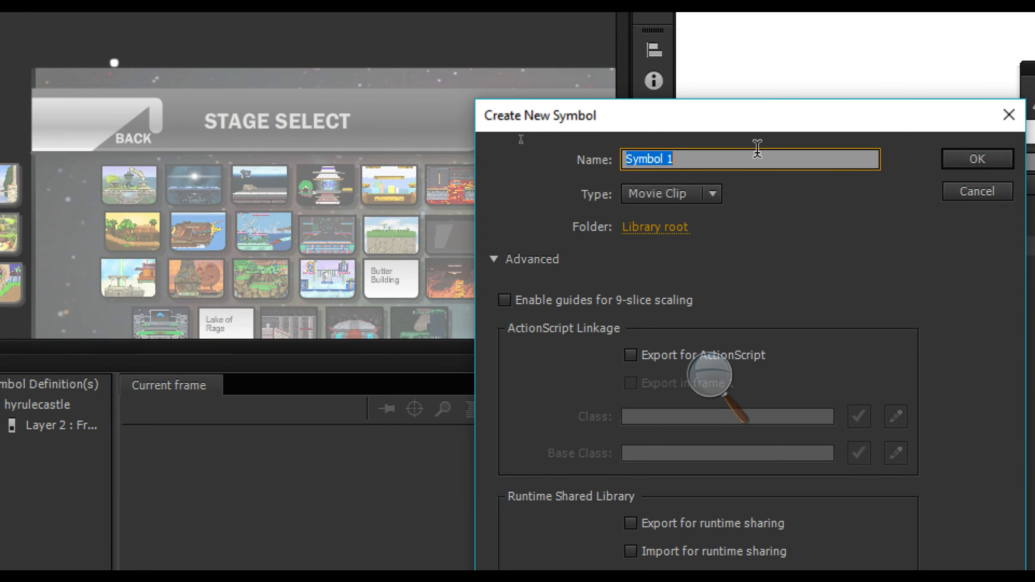
pyautogui.write('waitingroom')
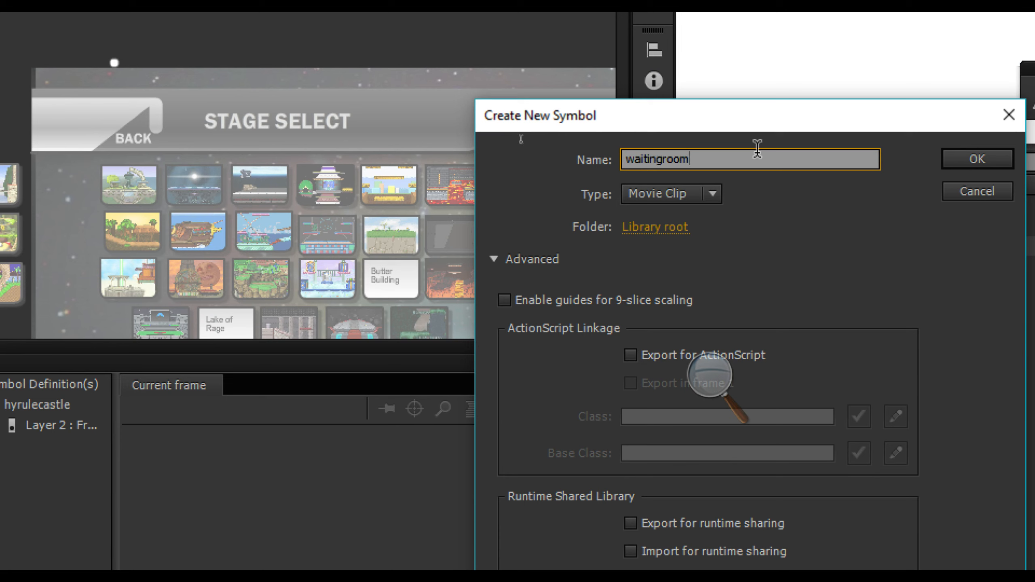
pyautogui.write('NEW')
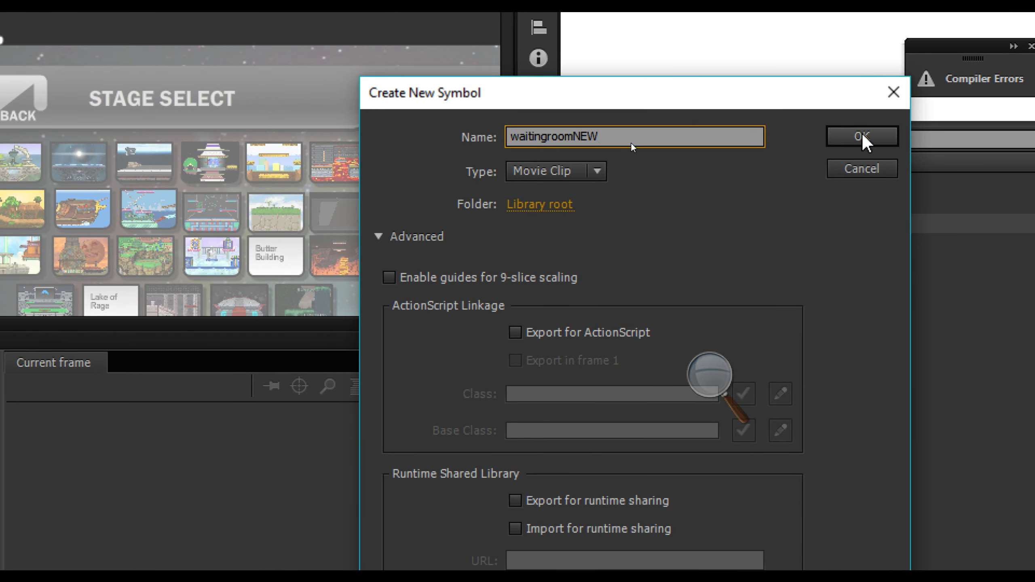
pyautogui.click(852, 107)
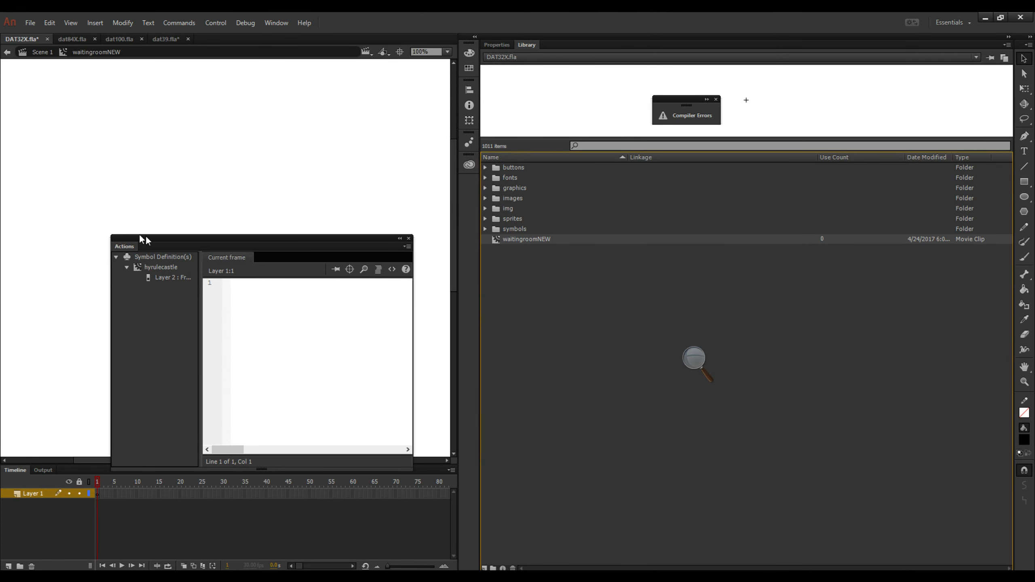
# Paste the copied Labels layer and Layer 2 into the waitingroomNEW symbol and delete its empty Layer 1.
pyautogui.moveTo(182, 238); pyautogui.dragTo(531, 249)
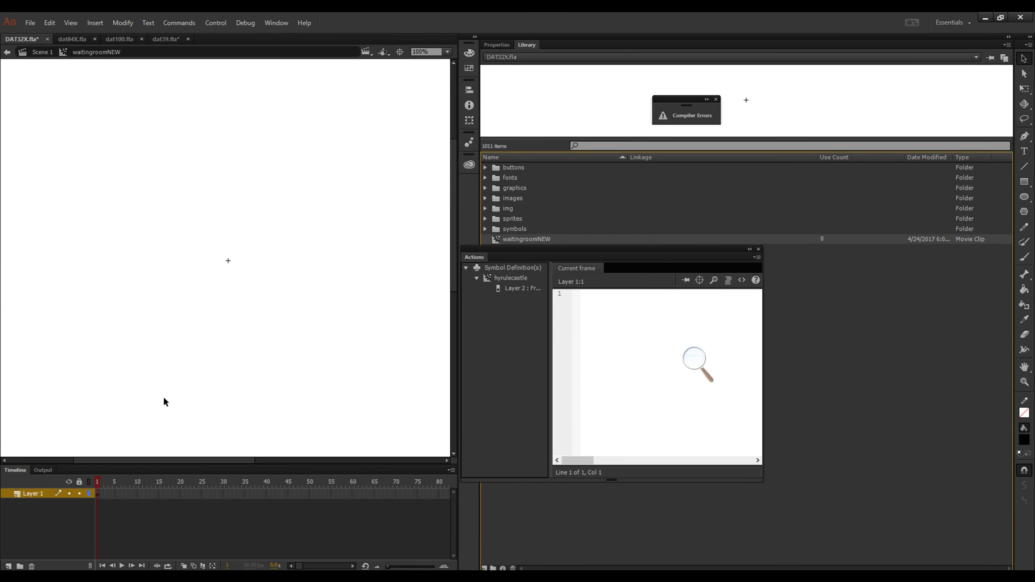
pyautogui.rightClick(36, 494)
pyautogui.click(75, 327)
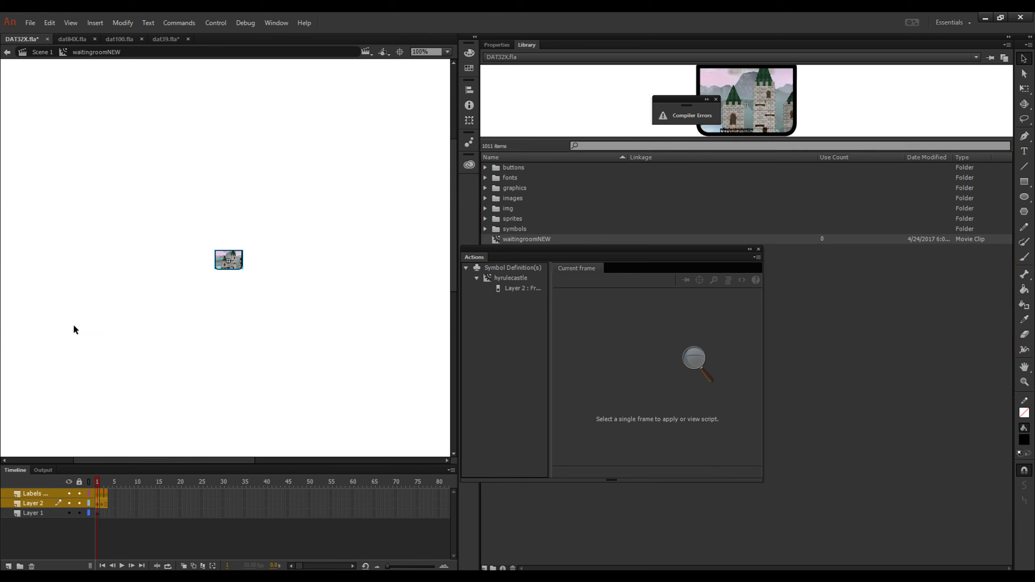
pyautogui.click(35, 513)
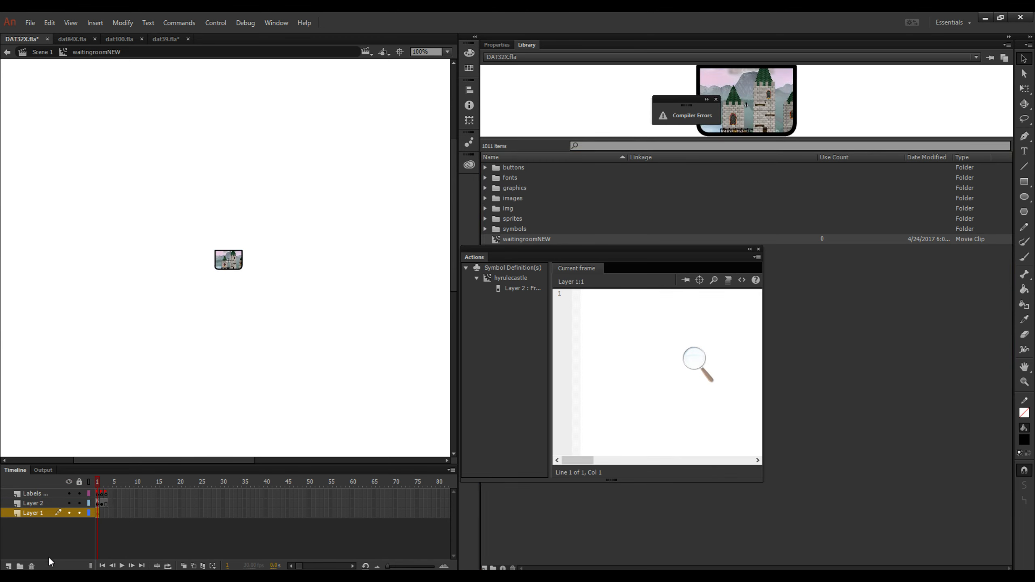
pyautogui.click(32, 566)
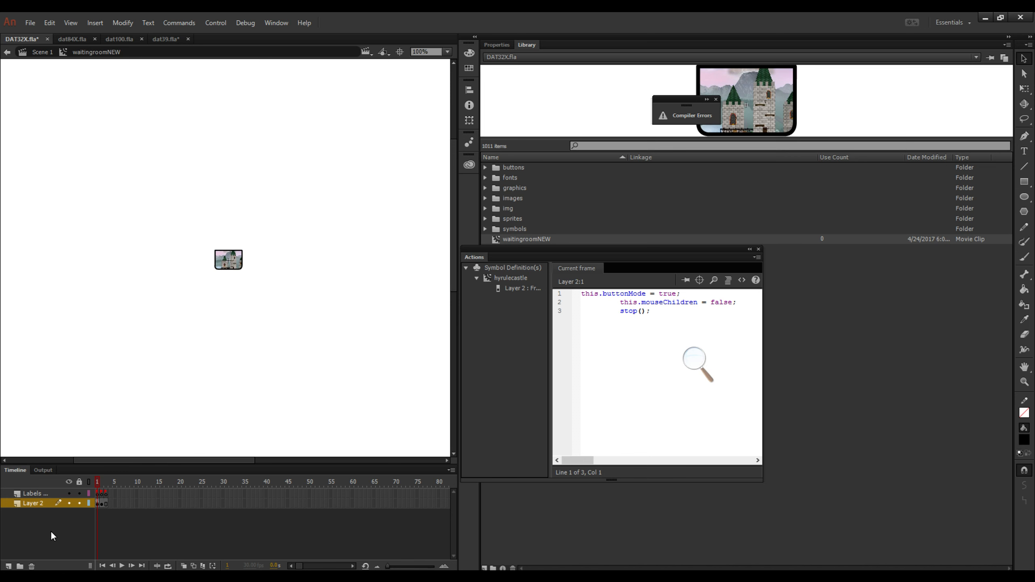
# Examine the castle icon and compare its size across the frames of Layer 2 in waitingroomNEW.
pyautogui.scroll(13, 228, 259)
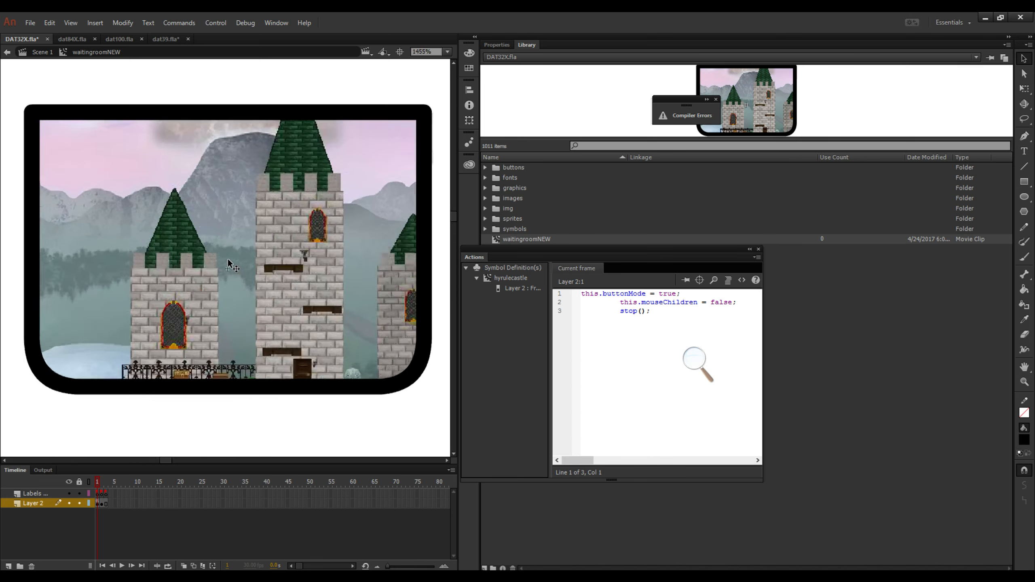
pyautogui.scroll(-4, 228, 259)
pyautogui.scroll(2, 237, 256)
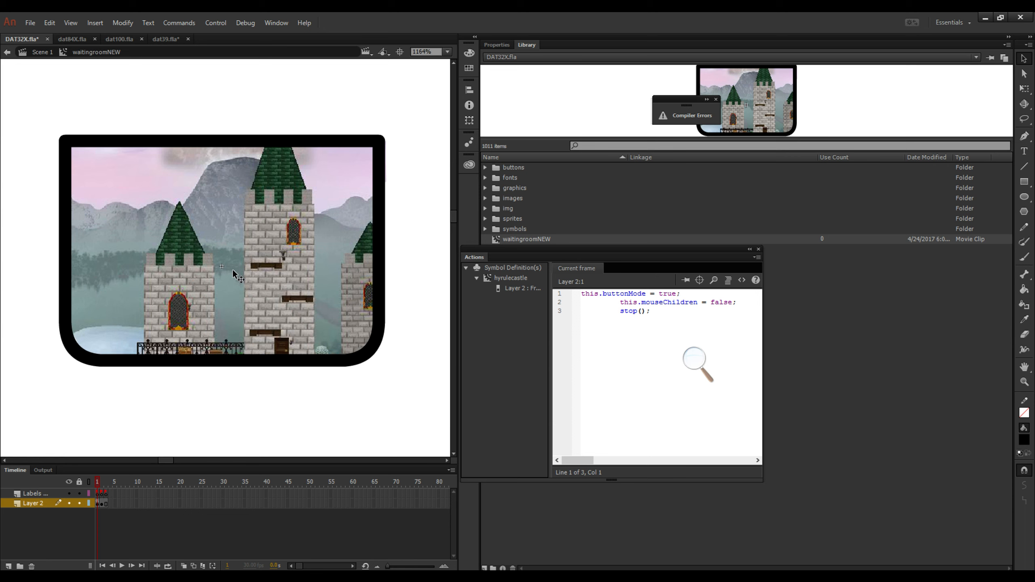
pyautogui.click(234, 269)
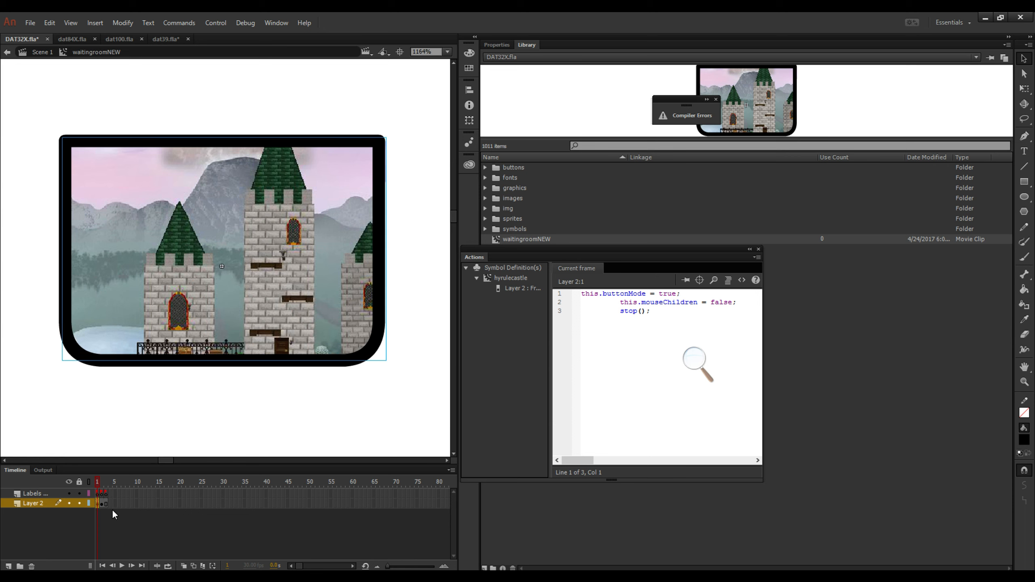
pyautogui.click(103, 503)
pyautogui.click(97, 502)
pyautogui.click(103, 503)
pyautogui.click(97, 503)
pyautogui.scroll(-4, 223, 271)
pyautogui.click(107, 502)
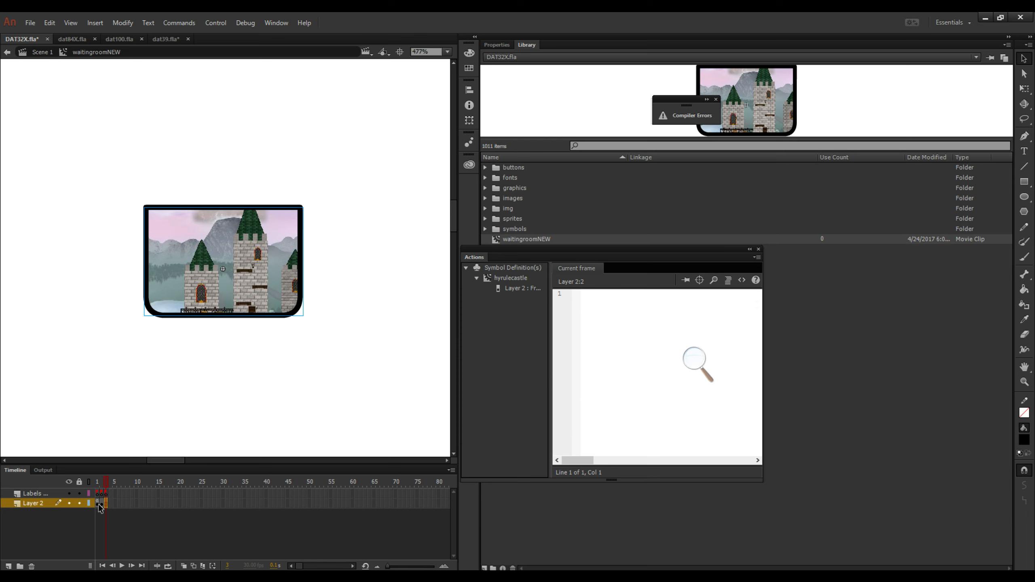
pyautogui.click(97, 503)
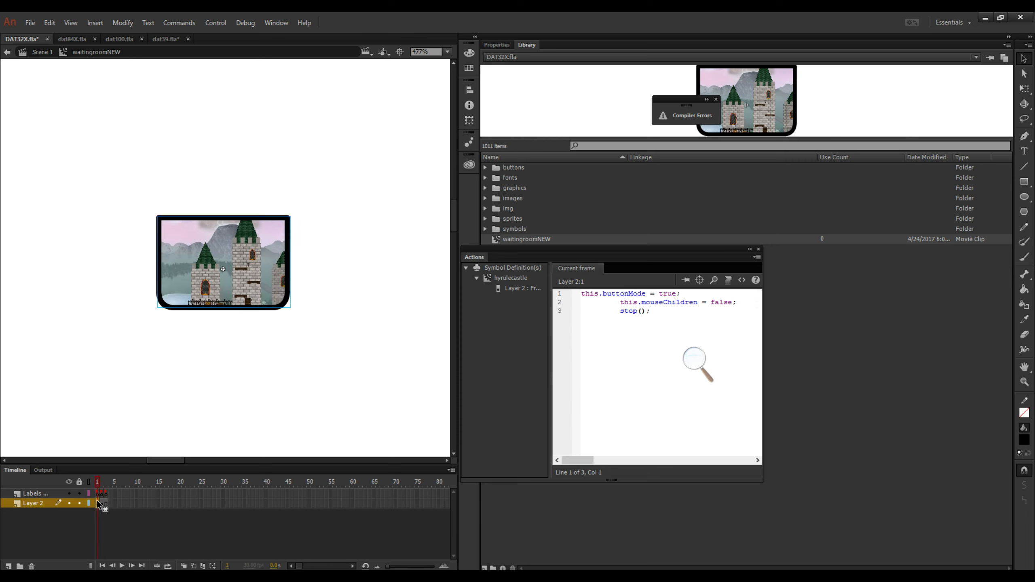
# Review the buttonMode, mouseChildren and stop script on the first frame of Layer 2.
pyautogui.click(264, 21)
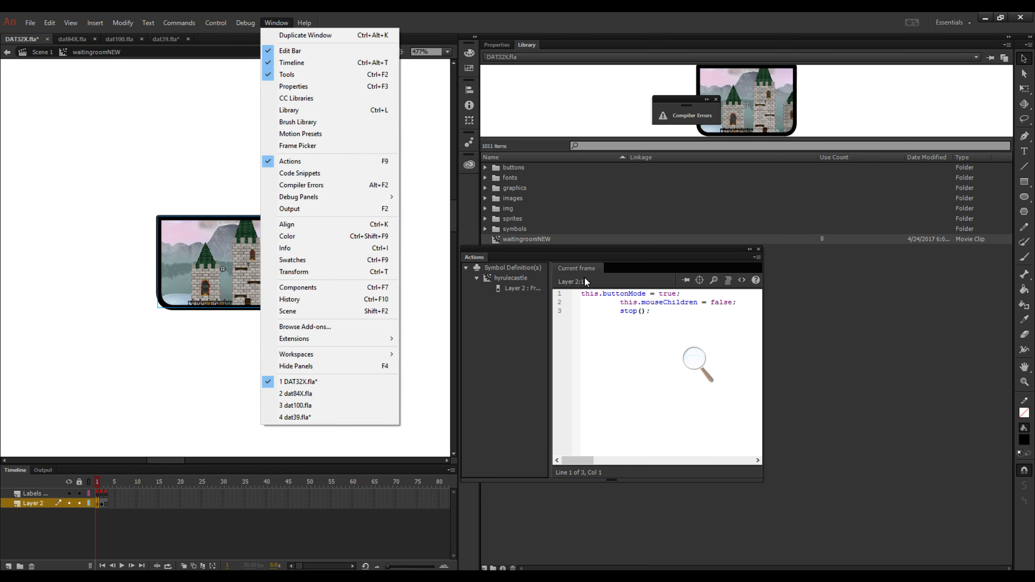
pyautogui.click(636, 317)
pyautogui.moveTo(664, 312); pyautogui.dragTo(595, 286)
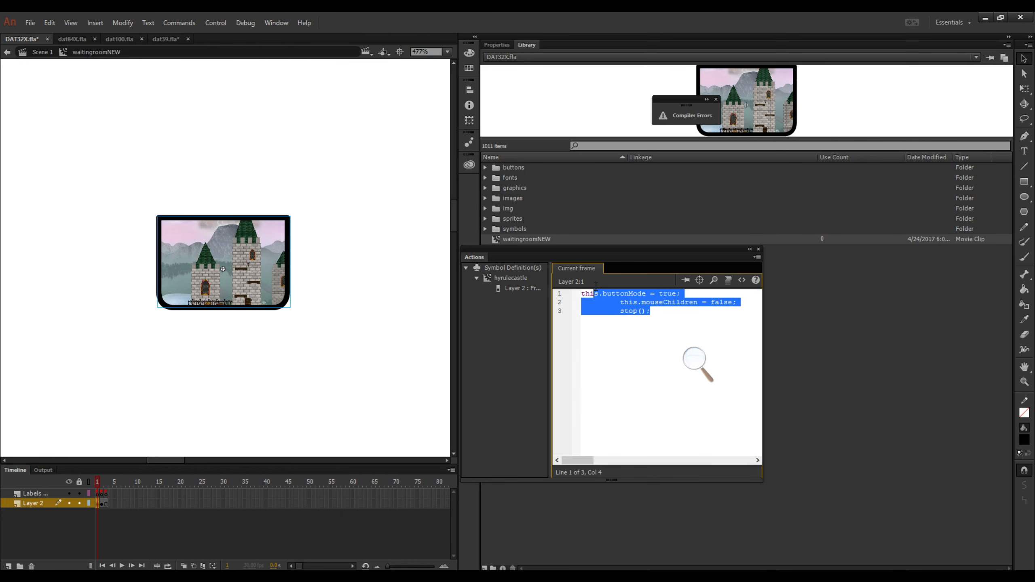
pyautogui.click(598, 303)
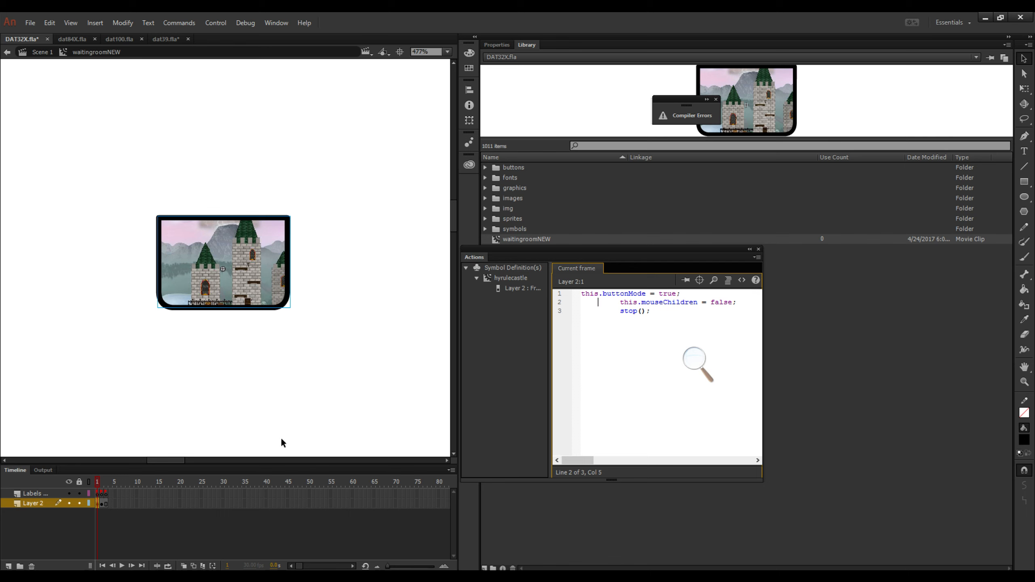
pyautogui.moveTo(98, 483)
pyautogui.mouseDown()
pyautogui.moveTo(106, 484)
pyautogui.moveTo(95, 482)
pyautogui.mouseUp()
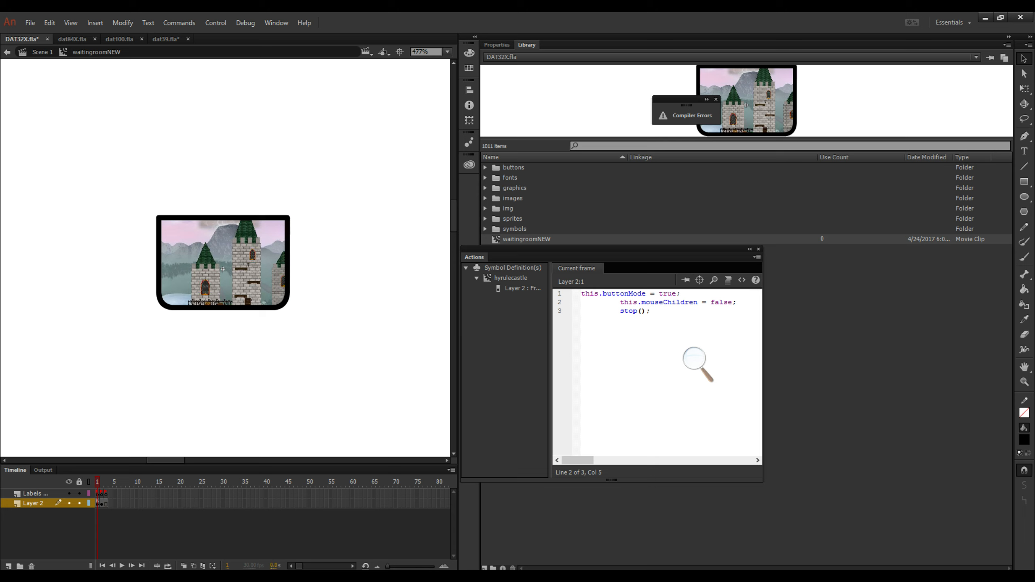
# Switch to File Explorer, go to the Pictures folder and launch Debug.exe.
pyautogui.click(99, 577)
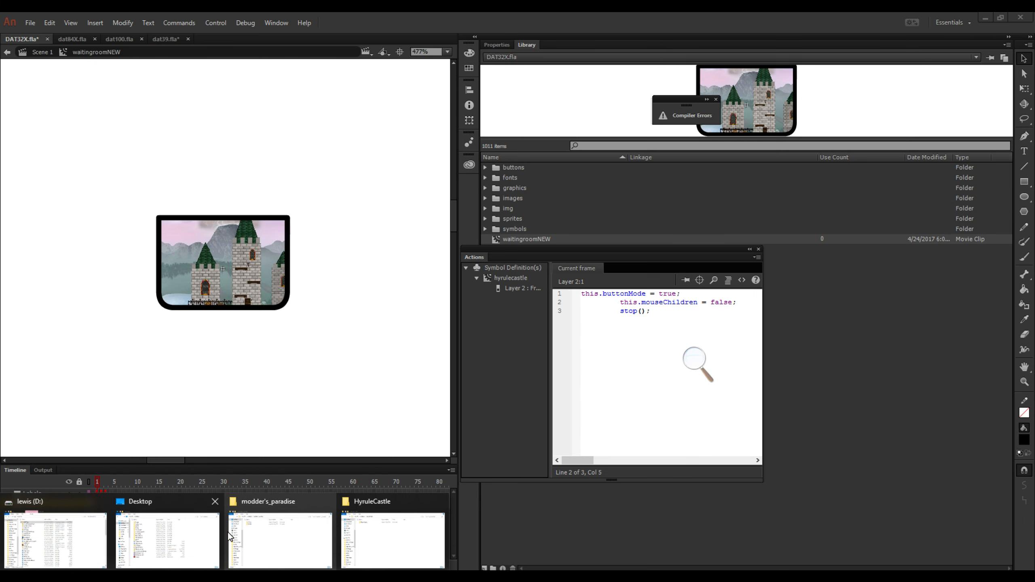
pyautogui.click(169, 534)
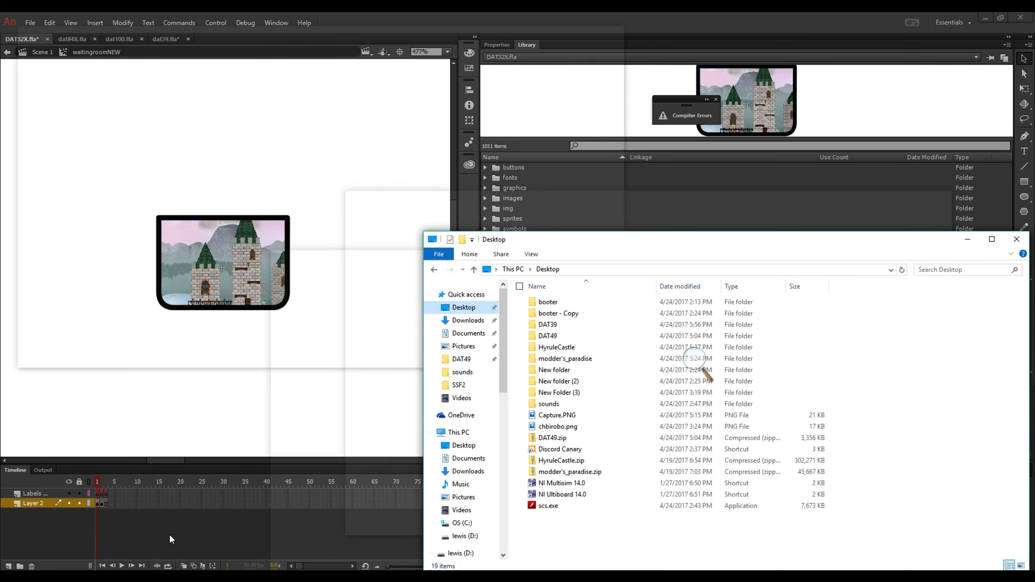
pyautogui.click(463, 346)
pyautogui.doubleClick(674, 312)
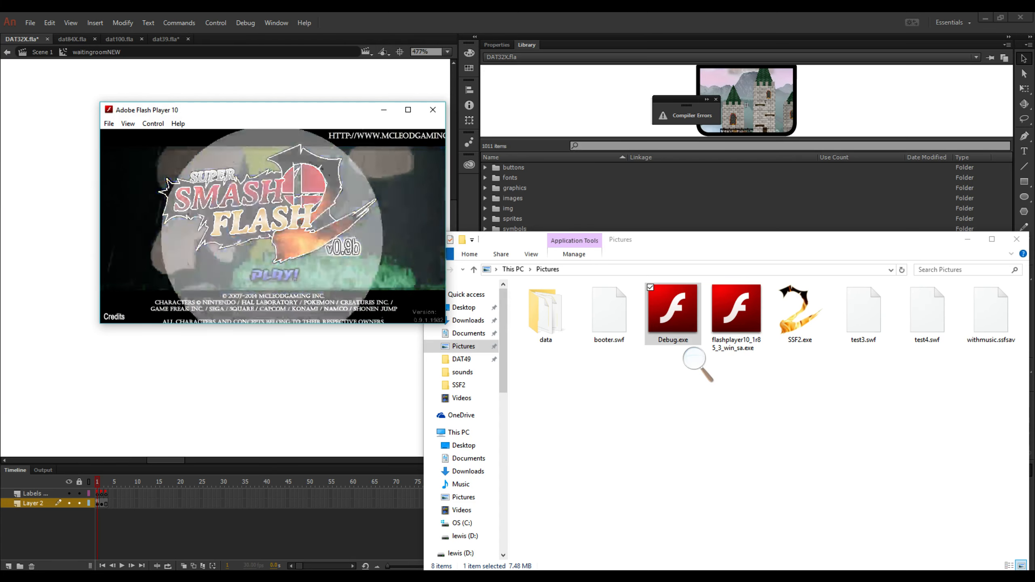
# Start a Free For All match with Lloyd against Chibi-Robo on the Silph Co. stage slot.
pyautogui.press('Return')
pyautogui.press('Return')
pyautogui.press('Return')
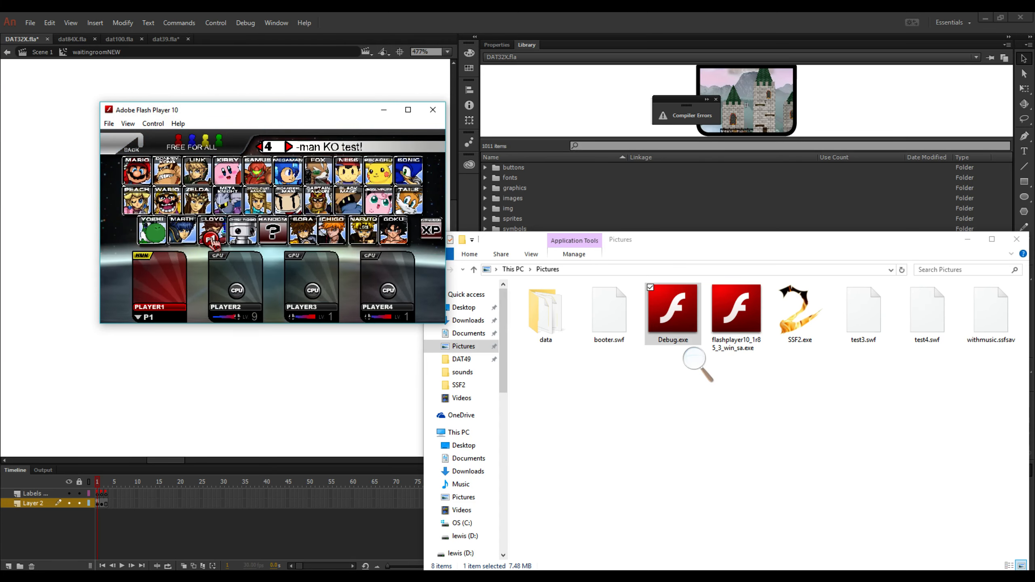
pyautogui.click(211, 240)
pyautogui.click(236, 290)
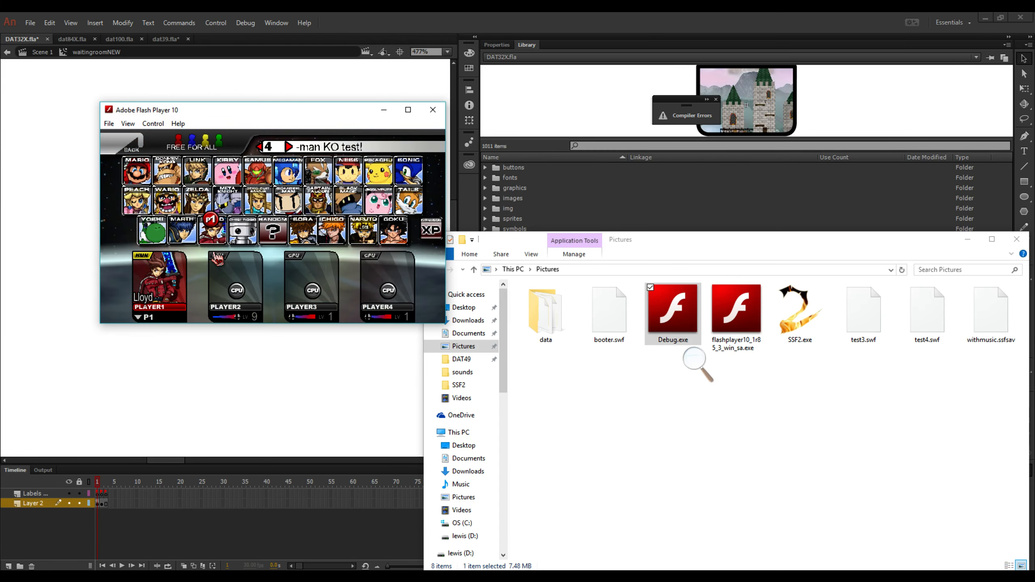
pyautogui.click(244, 240)
pyautogui.click(244, 245)
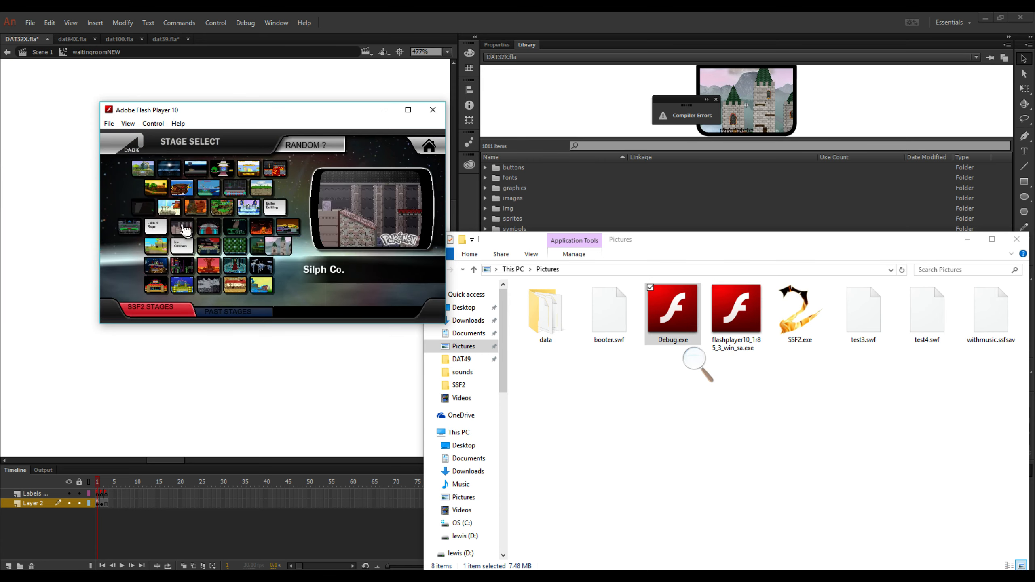
pyautogui.click(184, 227)
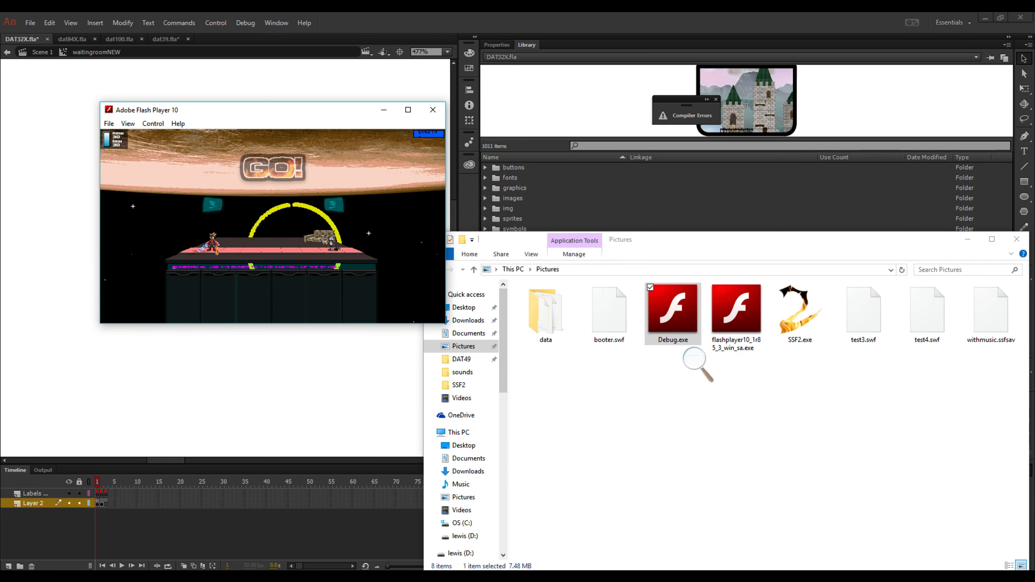
pyautogui.click(447, 578)
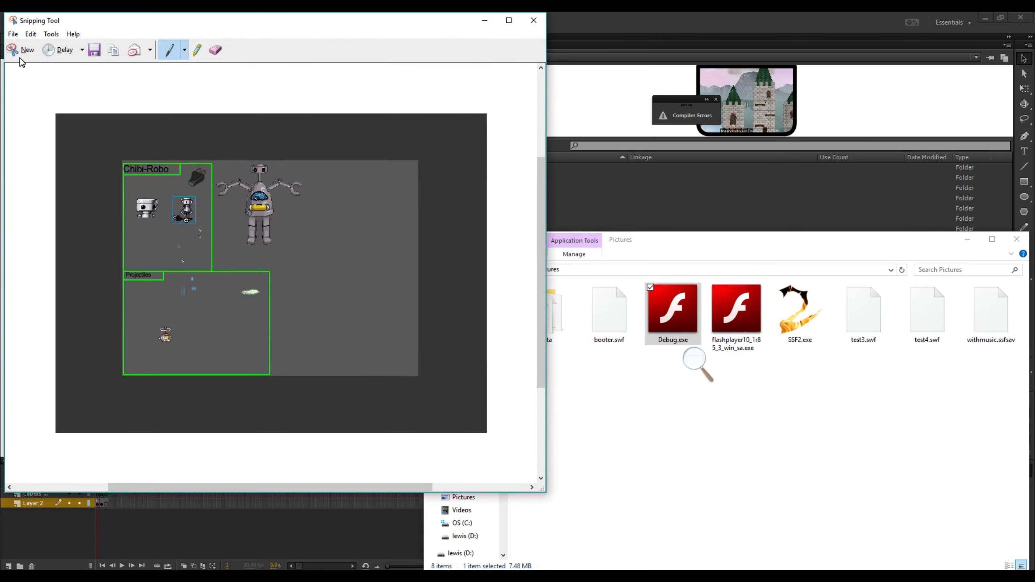
pyautogui.click(10, 53)
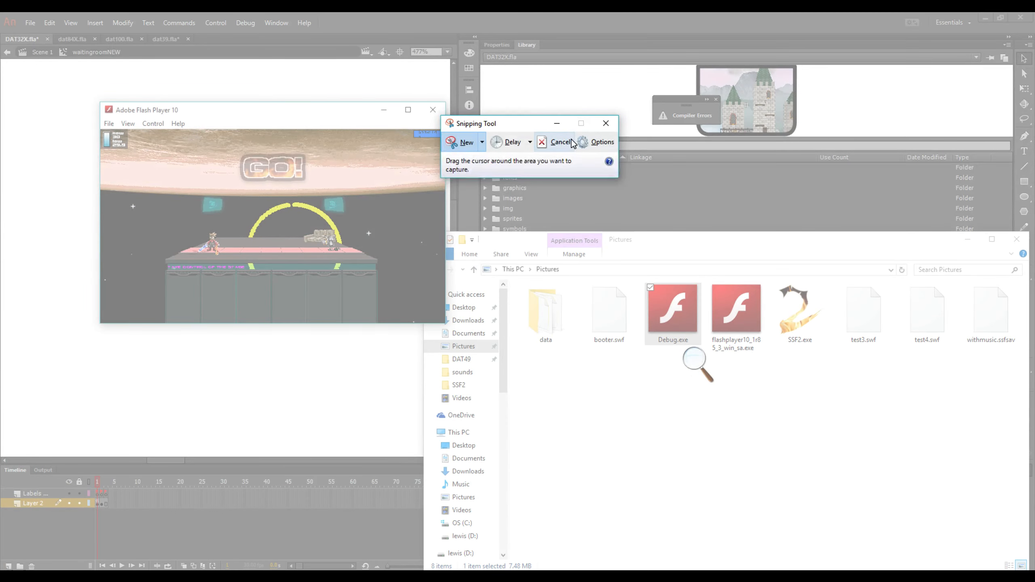
pyautogui.click(557, 123)
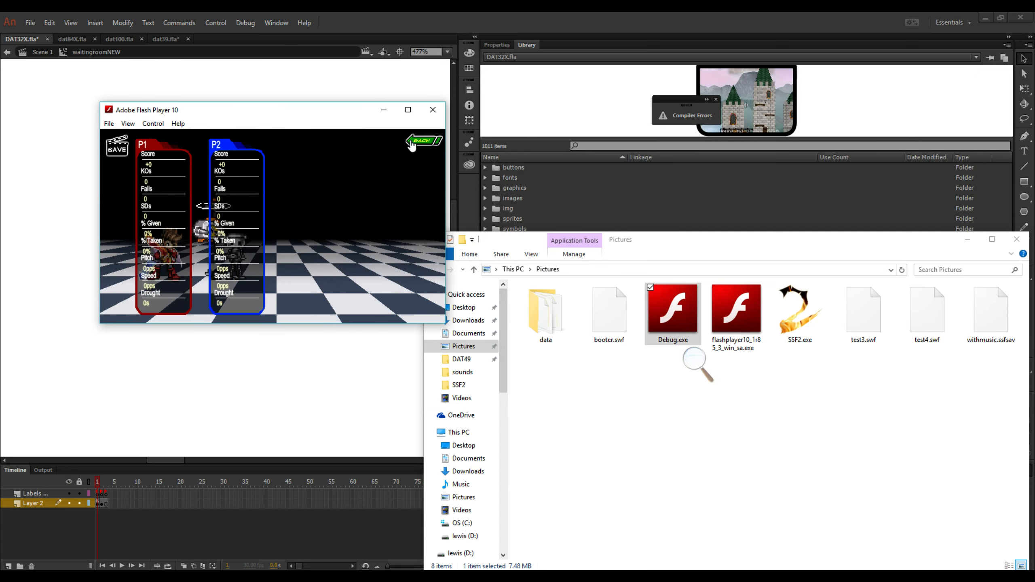
# Leave the match results for the main menu and check the music, sound and voice volume options.
pyautogui.click(413, 146)
pyautogui.click(138, 143)
pyautogui.click(139, 142)
pyautogui.click(165, 272)
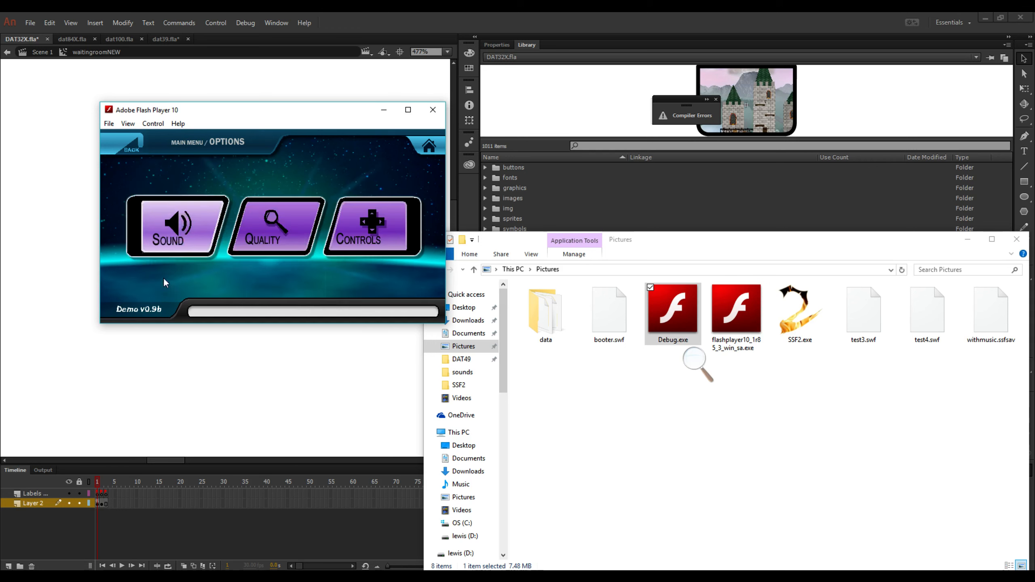
pyautogui.click(185, 229)
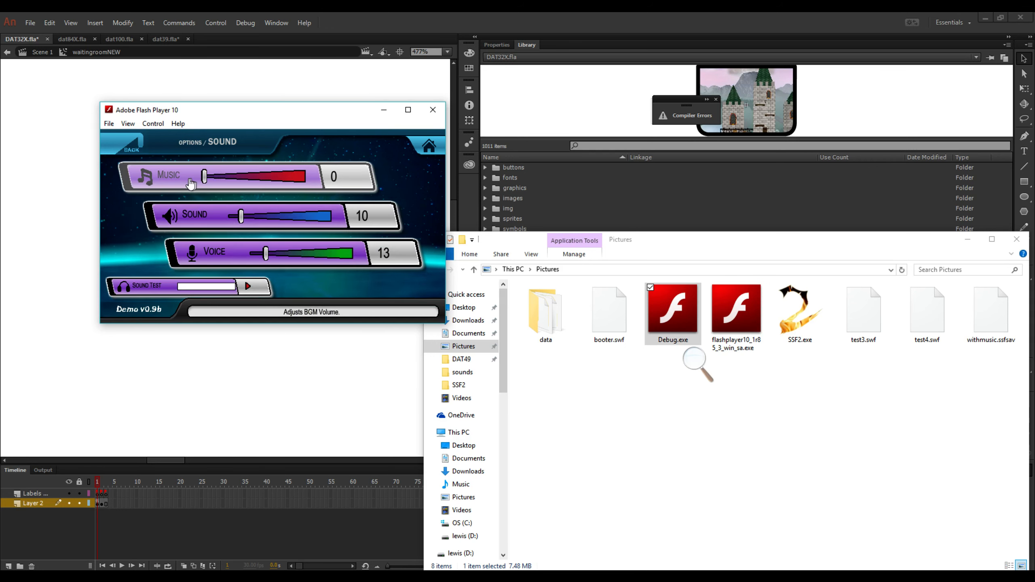
pyautogui.click(123, 145)
# Start a solo Training session with Mario against Fox on the Silph Co. stage slot.
pyautogui.click(330, 249)
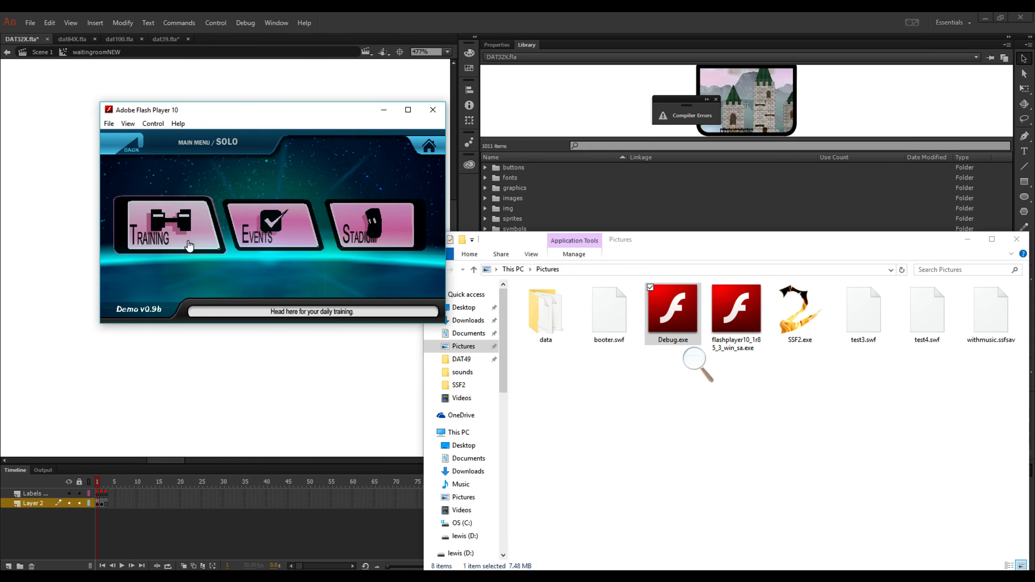
pyautogui.click(159, 256)
pyautogui.moveTo(160, 289); pyautogui.dragTo(140, 172)
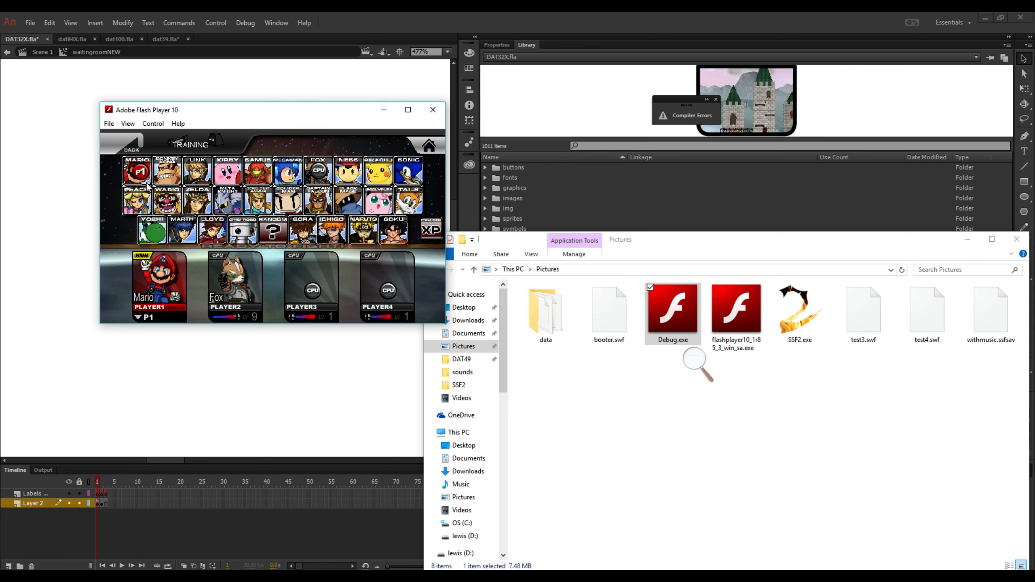
pyautogui.click(235, 246)
pyautogui.click(180, 230)
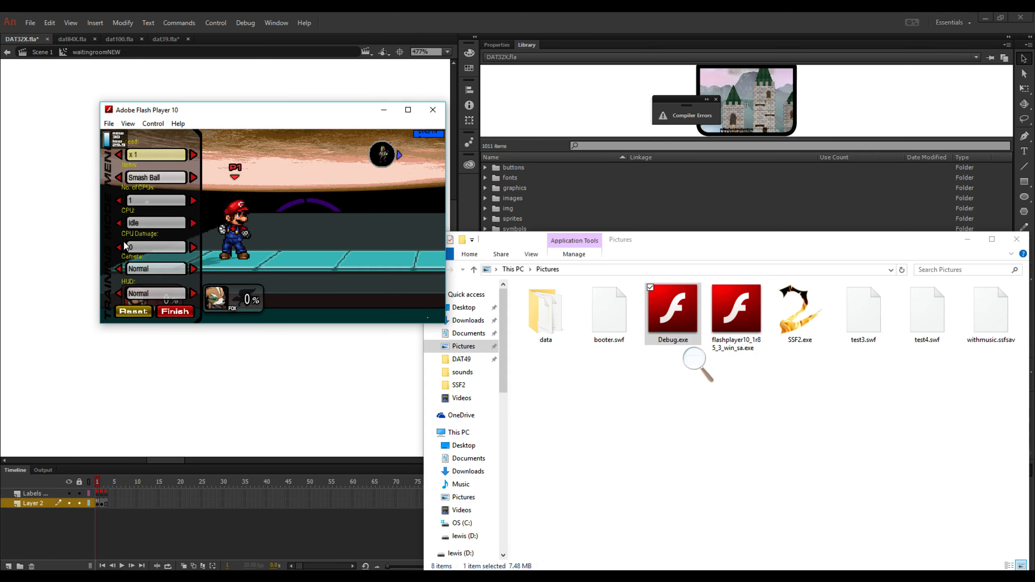
# Set the number of CPUs to 0 and the HUD to None in the training menu.
pyautogui.click(119, 200)
pyautogui.click(119, 293)
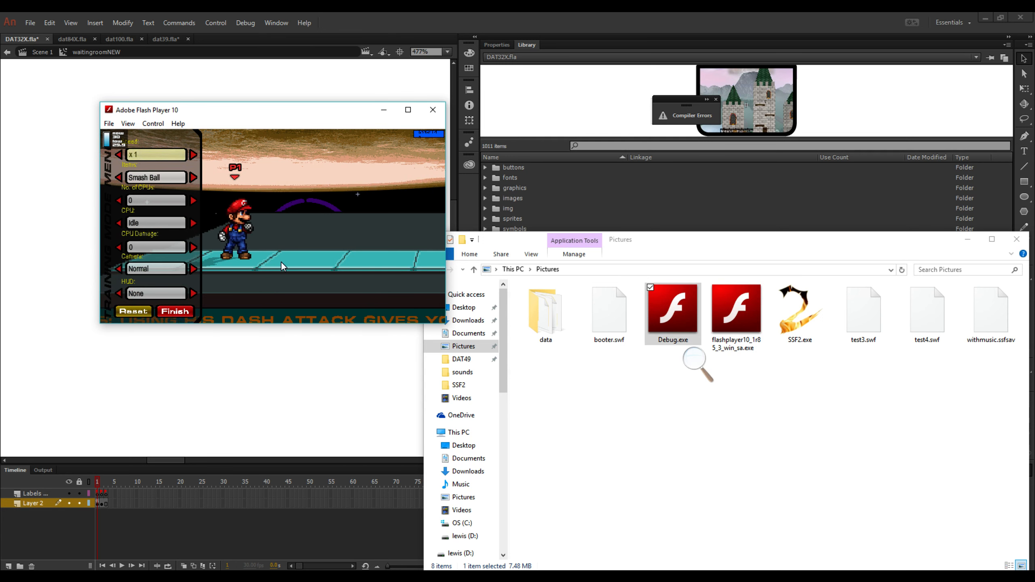
pyautogui.press('Return')
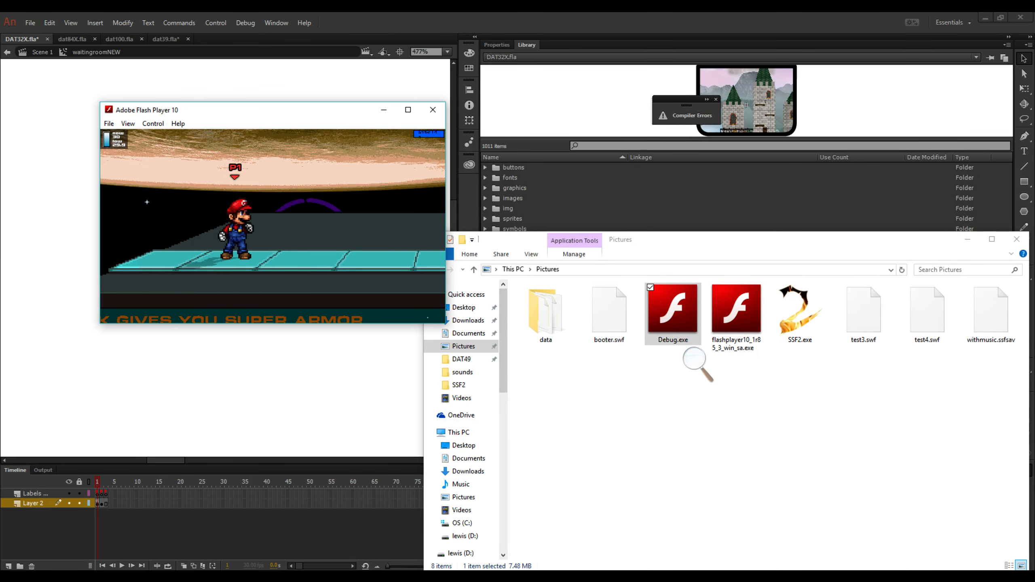
# Maximize the game window, then set the training HUD to None and the camera to Stage.
pyautogui.click(408, 109)
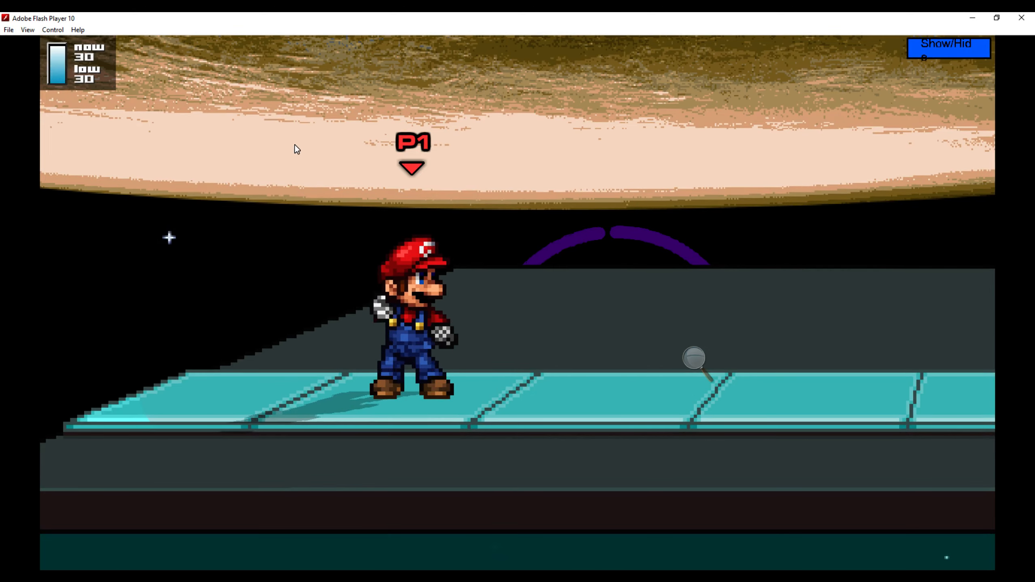
pyautogui.press('Return')
pyautogui.click(93, 491)
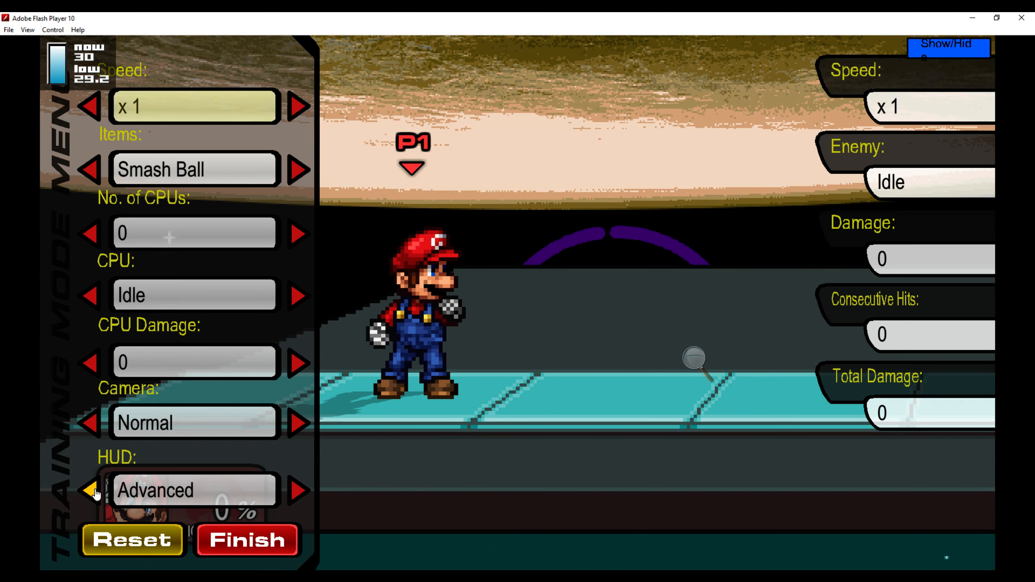
pyautogui.click(93, 492)
pyautogui.click(93, 492)
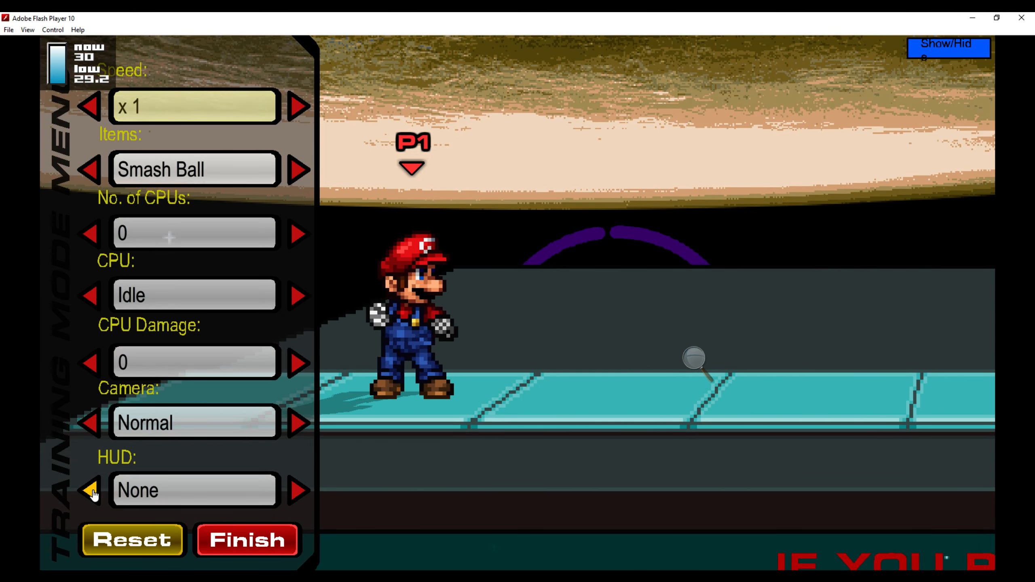
pyautogui.click(93, 424)
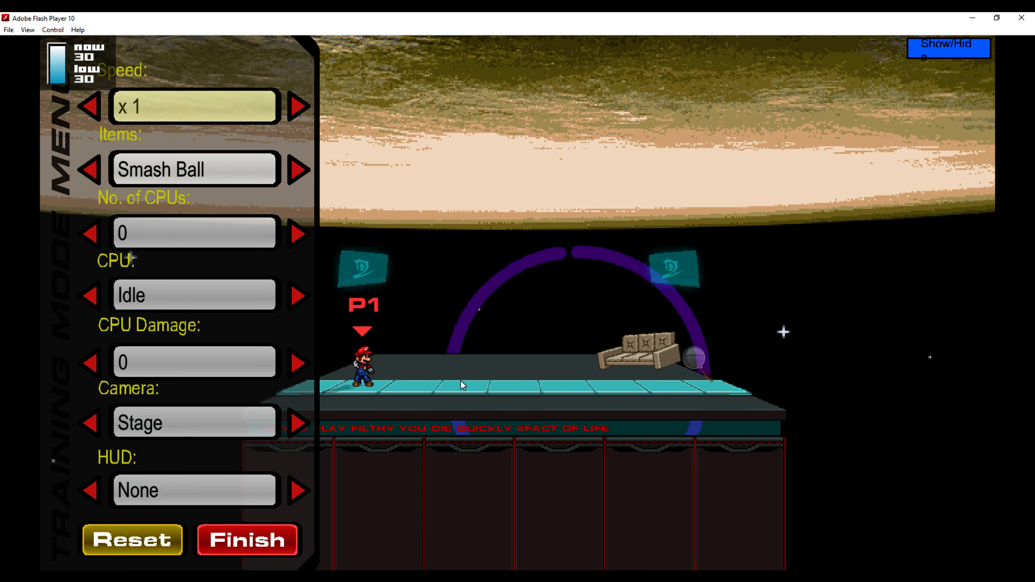
pyautogui.press('Return')
# Switch to Snipping Tool and snip the stage area with the couch and purple arch, retaking it over a slightly larger area.
pyautogui.click(261, 576)
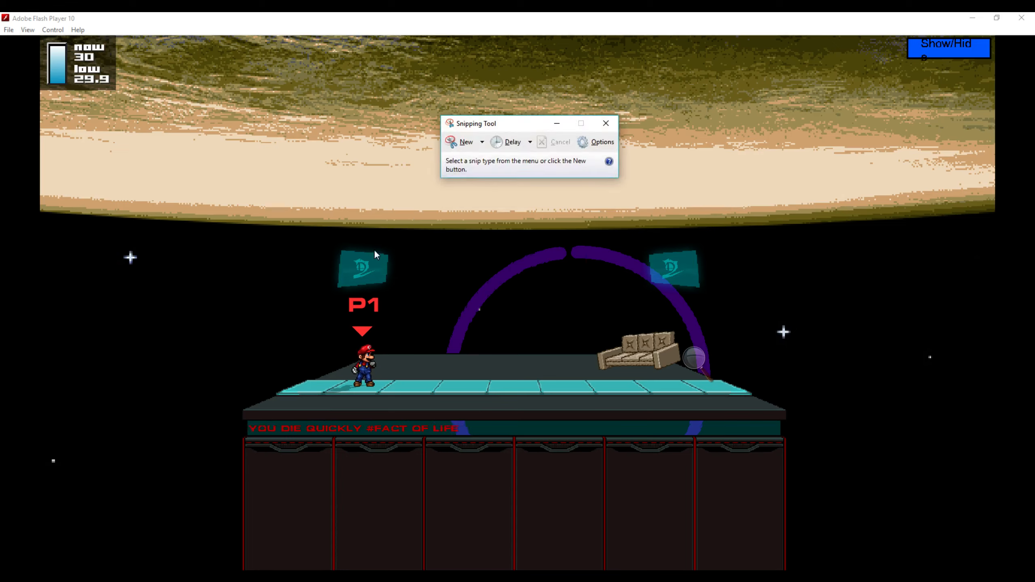
pyautogui.click(456, 143)
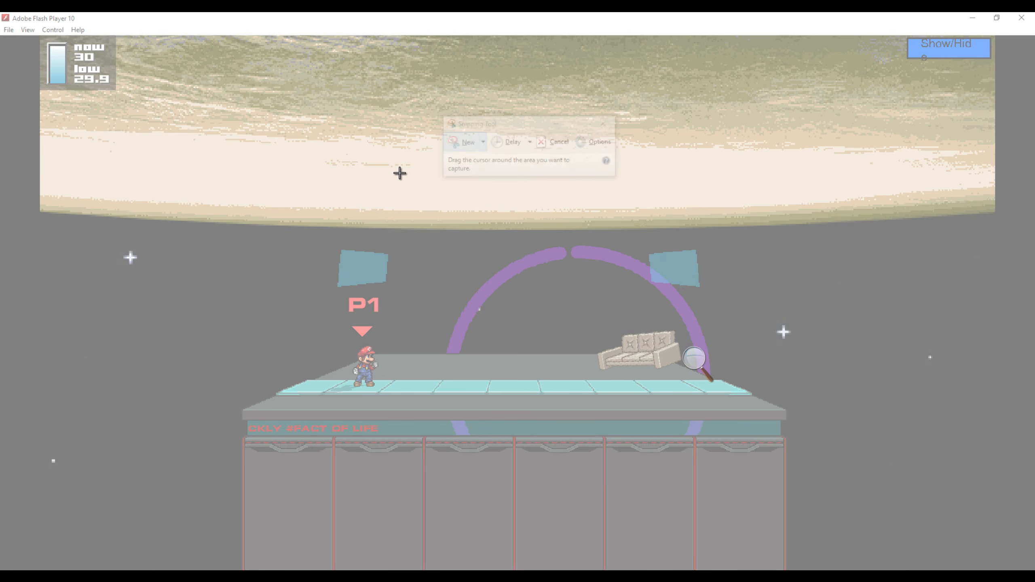
pyautogui.moveTo(393, 172); pyautogui.dragTo(902, 484)
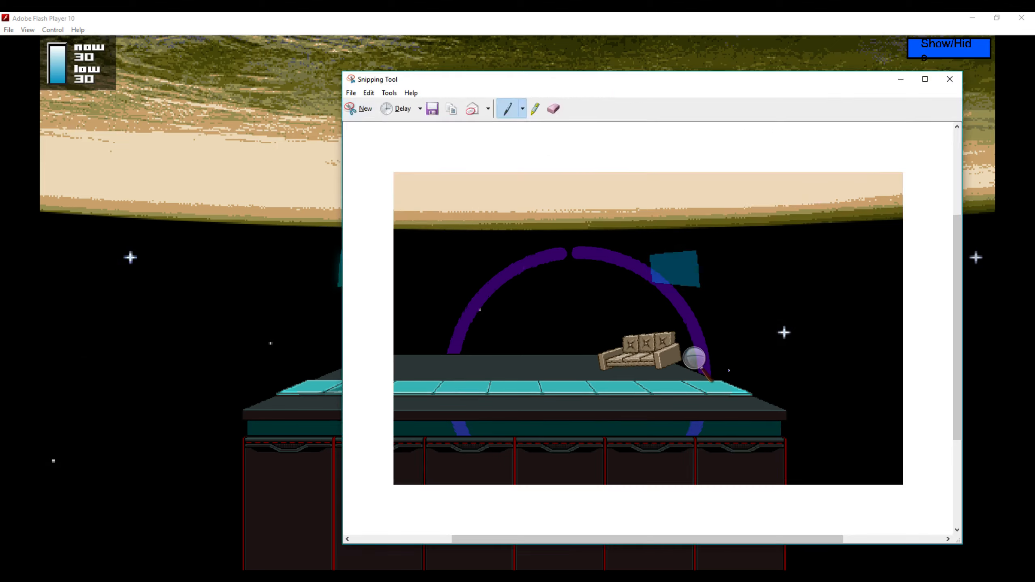
pyautogui.moveTo(391, 80); pyautogui.dragTo(464, 81)
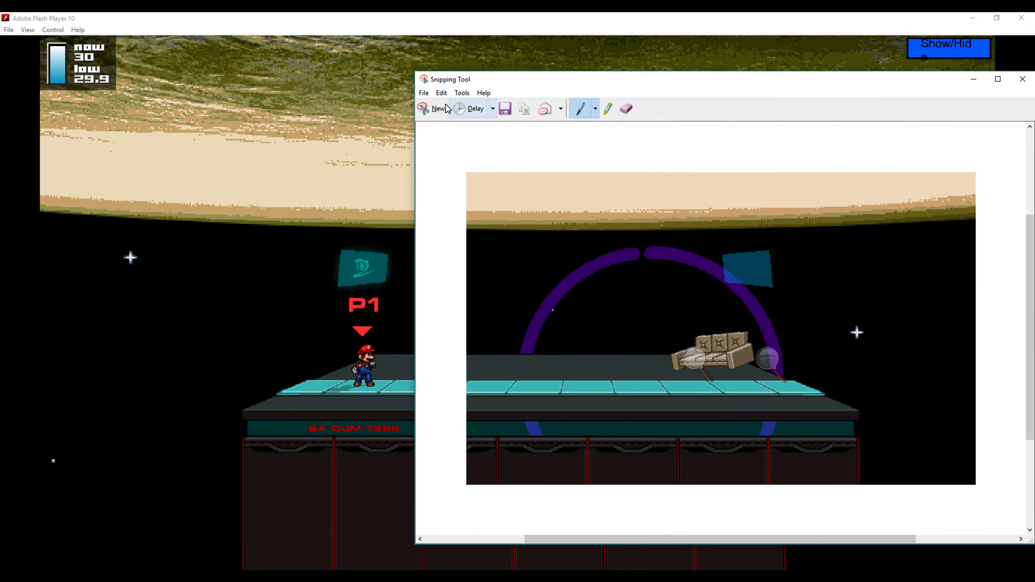
pyautogui.click(438, 108)
pyautogui.moveTo(377, 152); pyautogui.dragTo(908, 497)
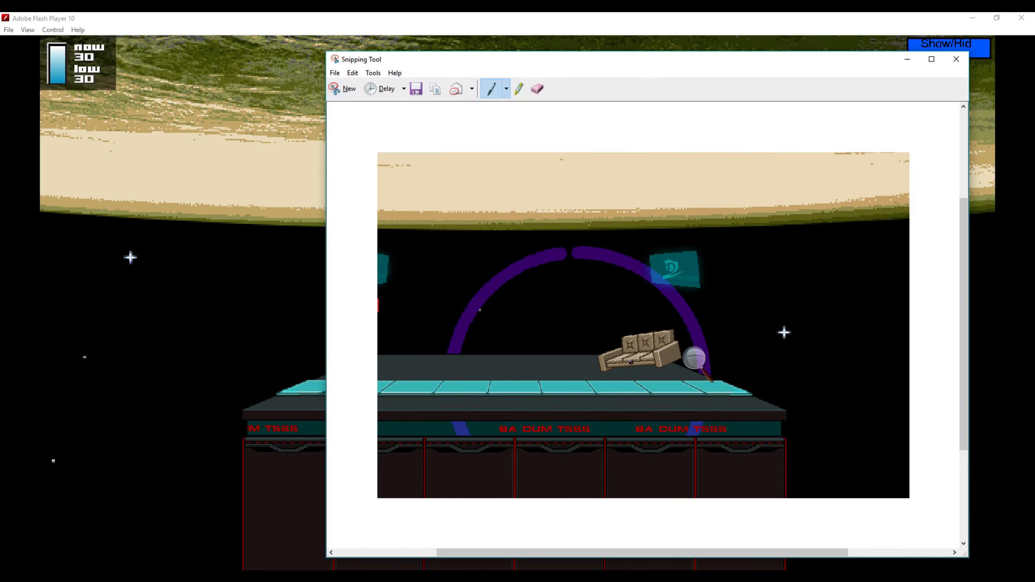
# Save the snip to the Desktop as a PNG named stagepreview and minimize Snipping Tool.
pyautogui.rightClick(506, 330)
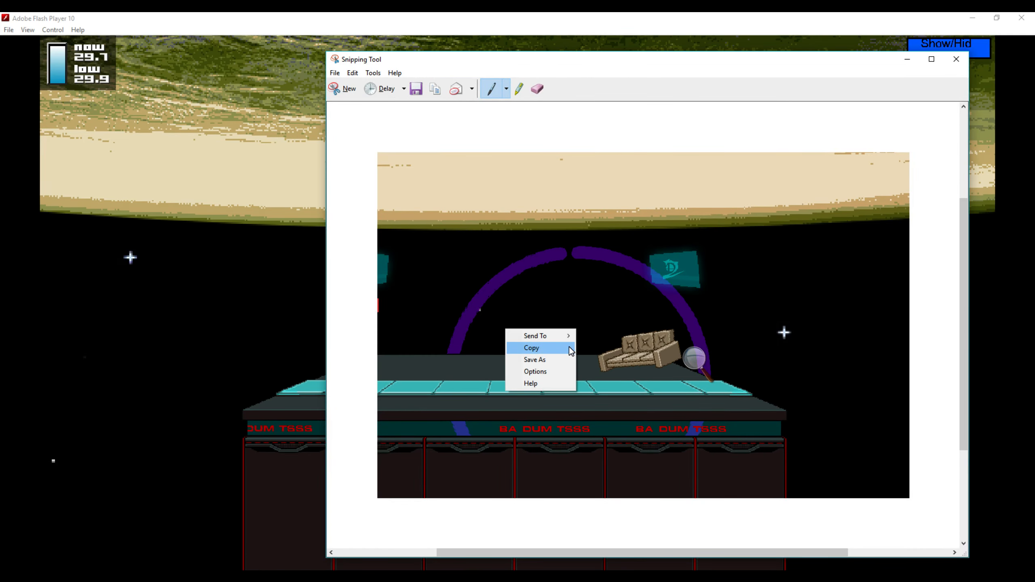
pyautogui.click(530, 358)
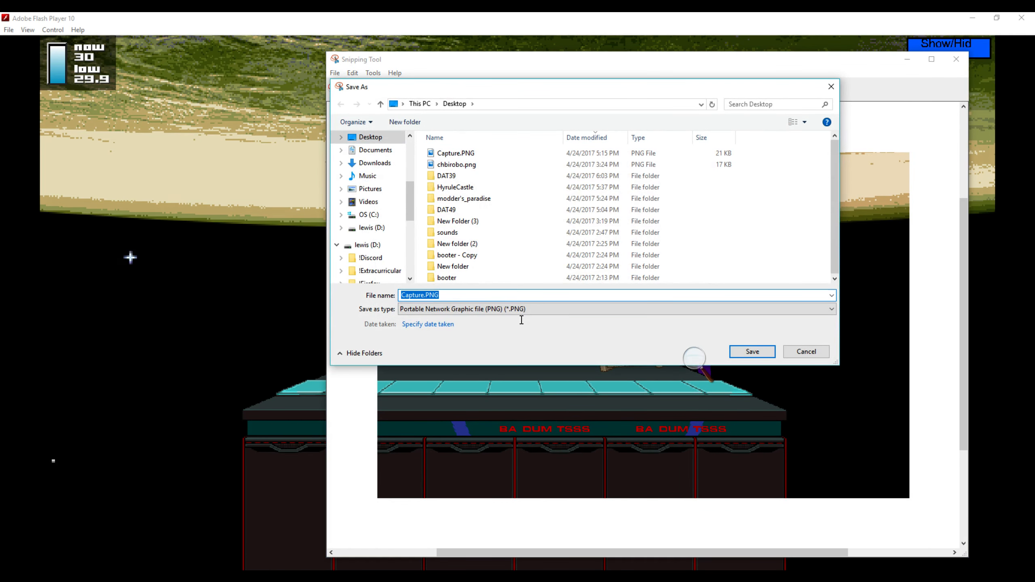
pyautogui.write('stagepreview')
pyautogui.press('Return')
pyautogui.click(907, 59)
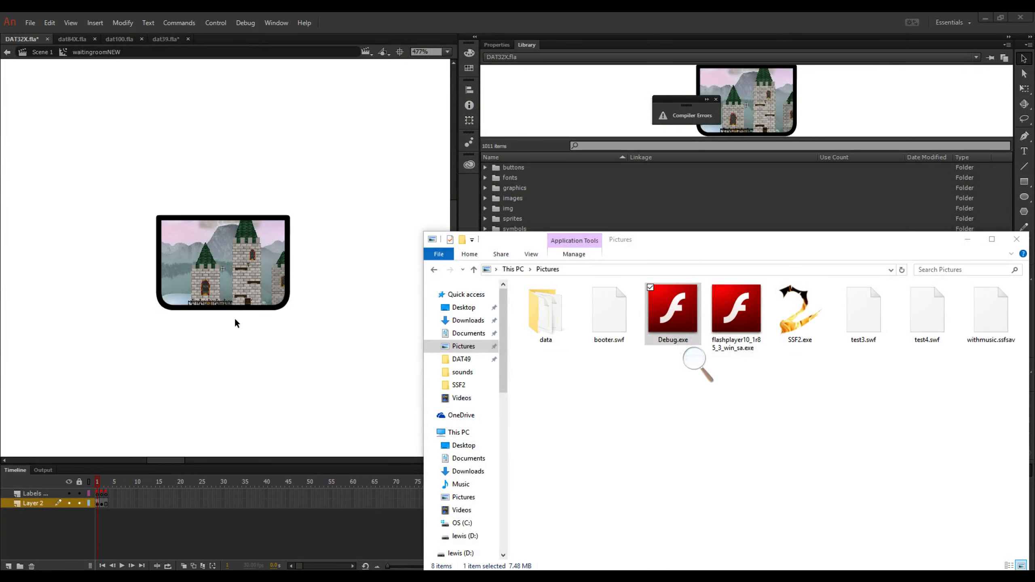
# In Animate, import stagepreview.PNG from the Desktop onto the stage of the waitingroomNEW symbol.
pyautogui.click(244, 259)
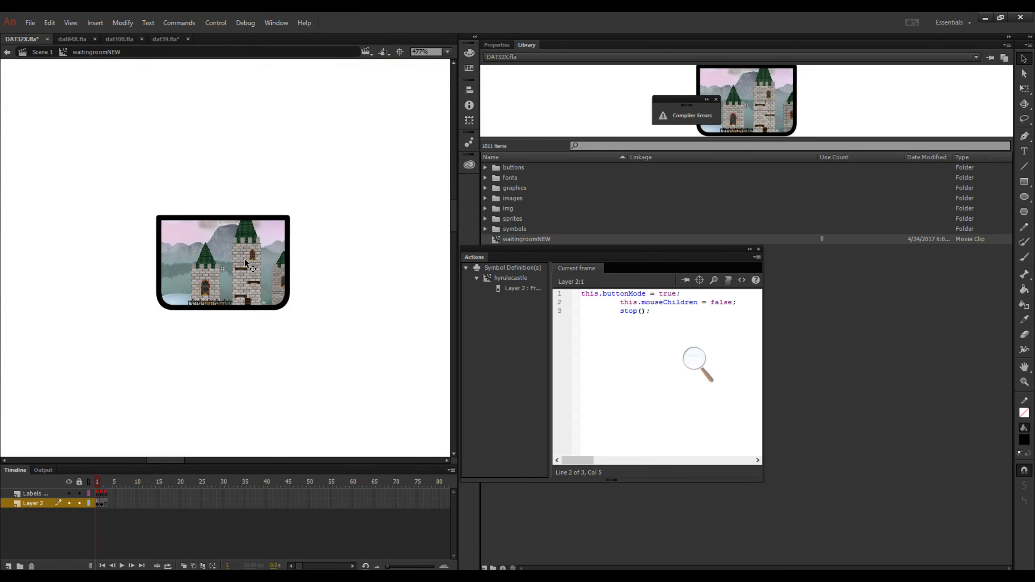
pyautogui.click(29, 21)
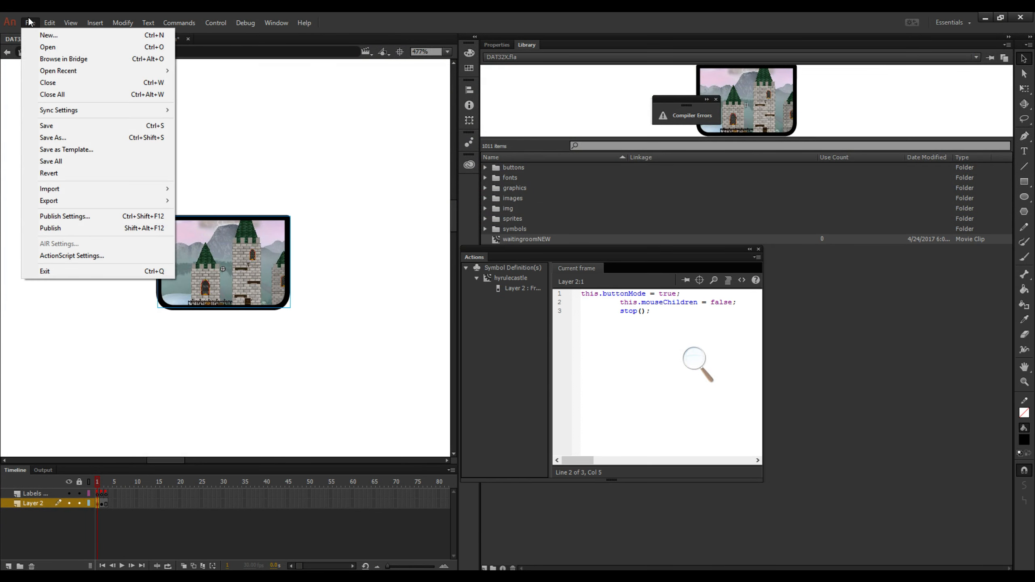
pyautogui.moveTo(74, 189)
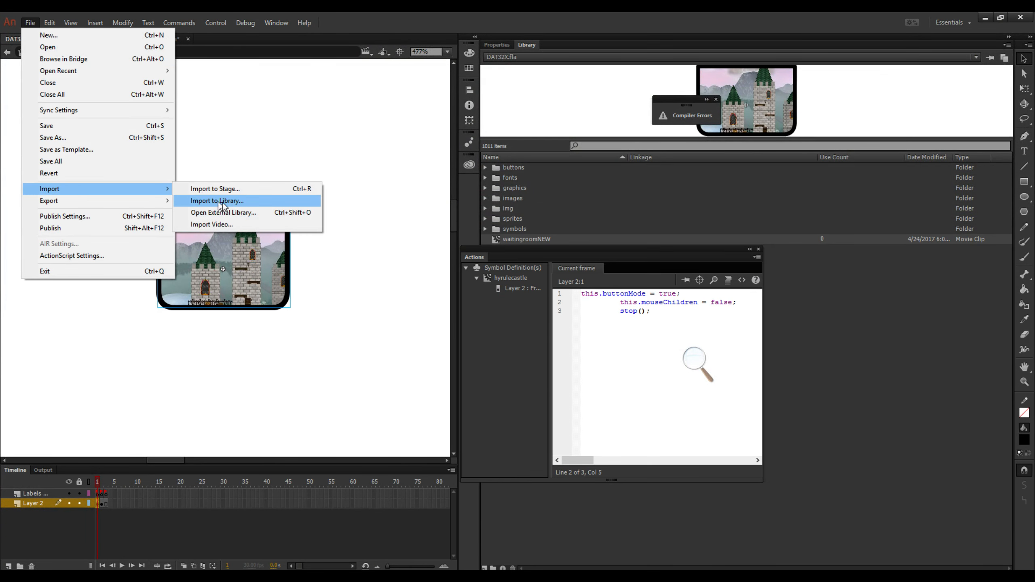
pyautogui.click(246, 189)
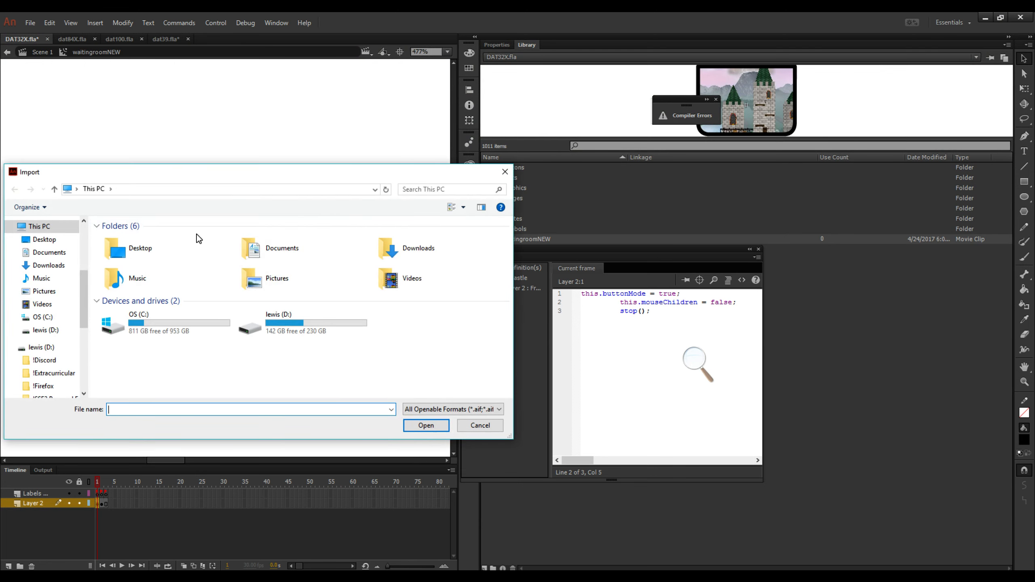
pyautogui.doubleClick(139, 246)
pyautogui.doubleClick(194, 239)
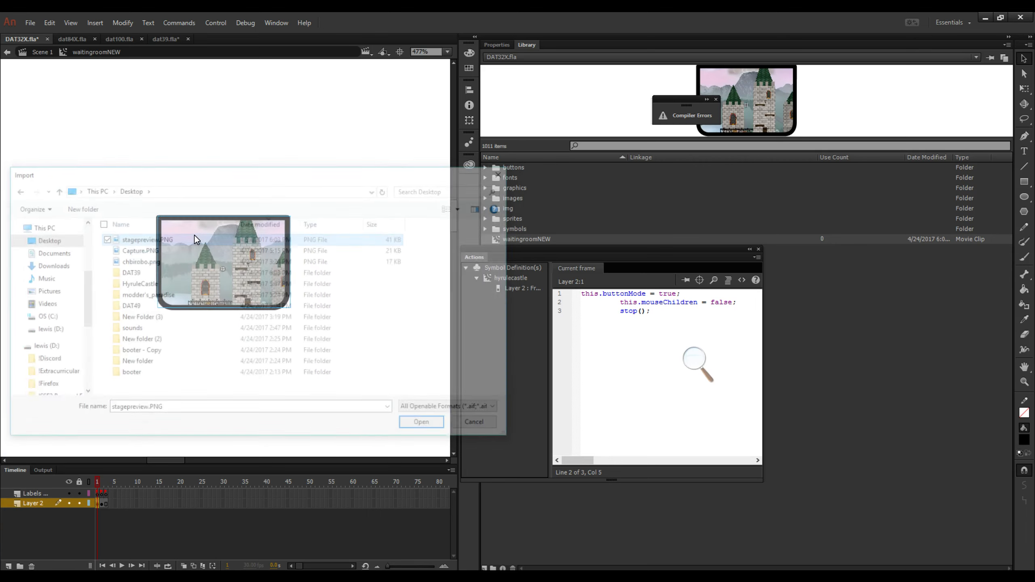
pyautogui.scroll(-12, 340, 201)
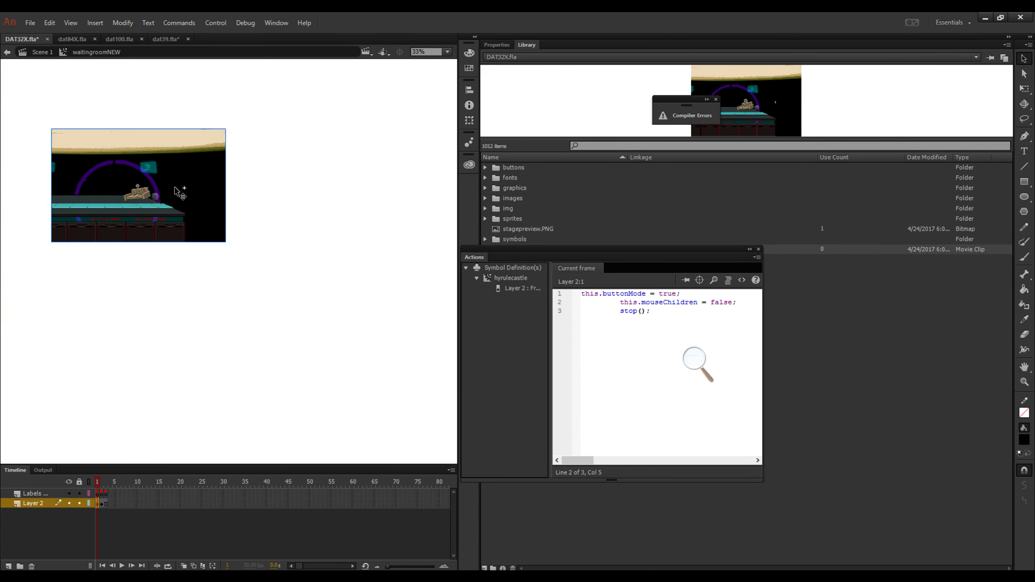
# Move the Actions panel off the library list, then turn off smoothing and keep Lossless (PNG/GIF) compression for stagepreview.PNG.
pyautogui.moveTo(496, 255); pyautogui.dragTo(717, 344)
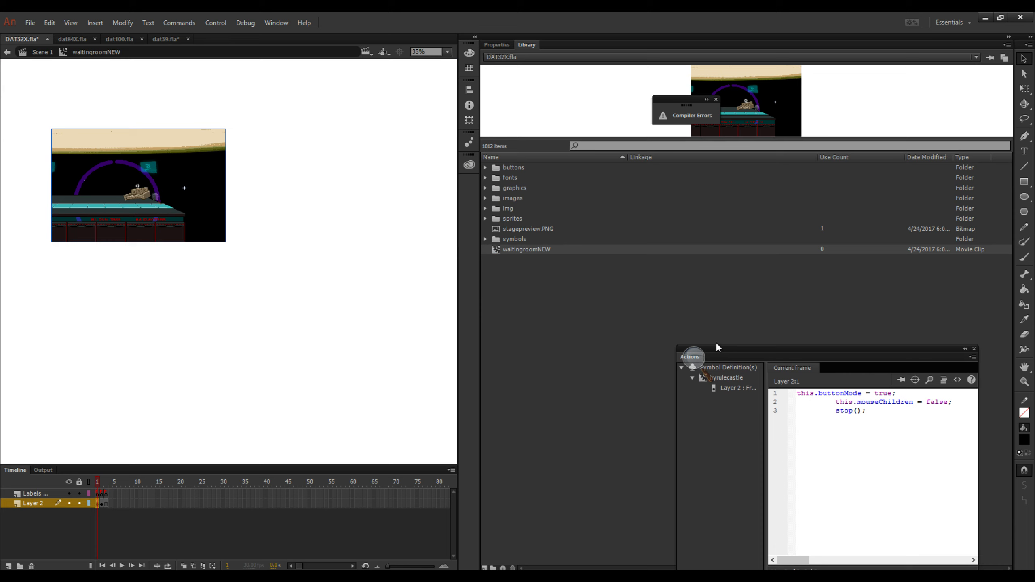
pyautogui.click(517, 228)
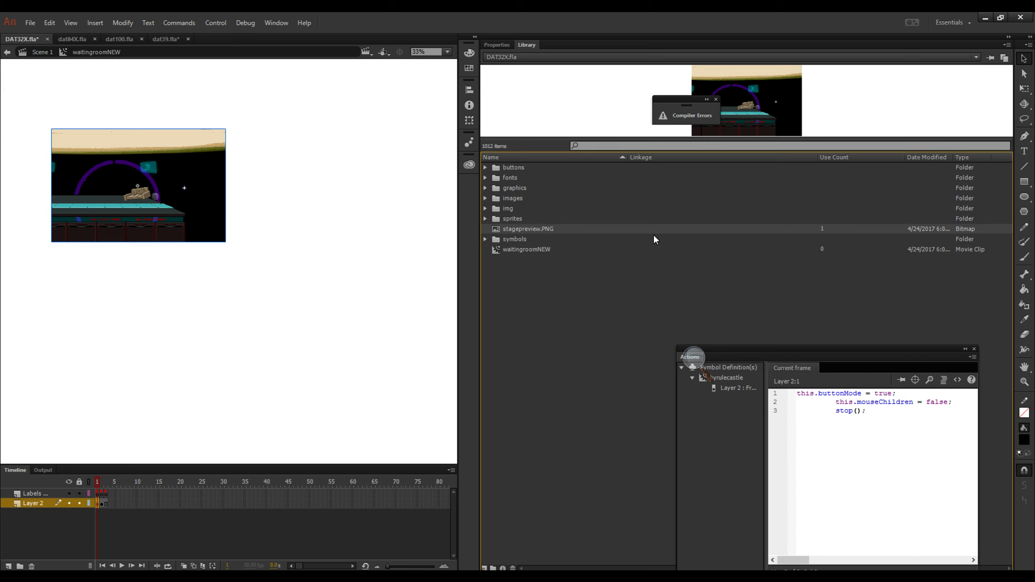
pyautogui.rightClick(519, 233)
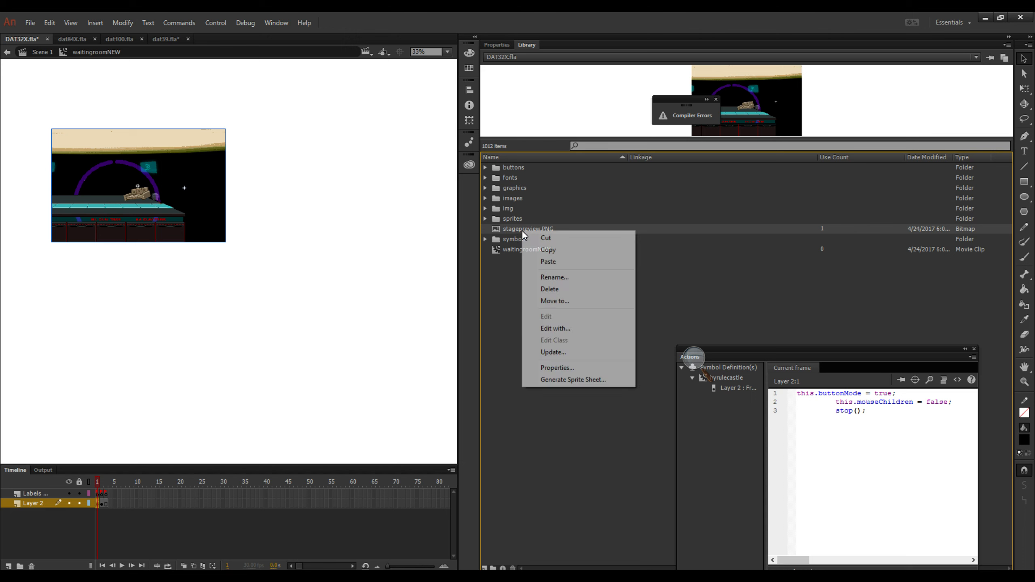
pyautogui.click(556, 367)
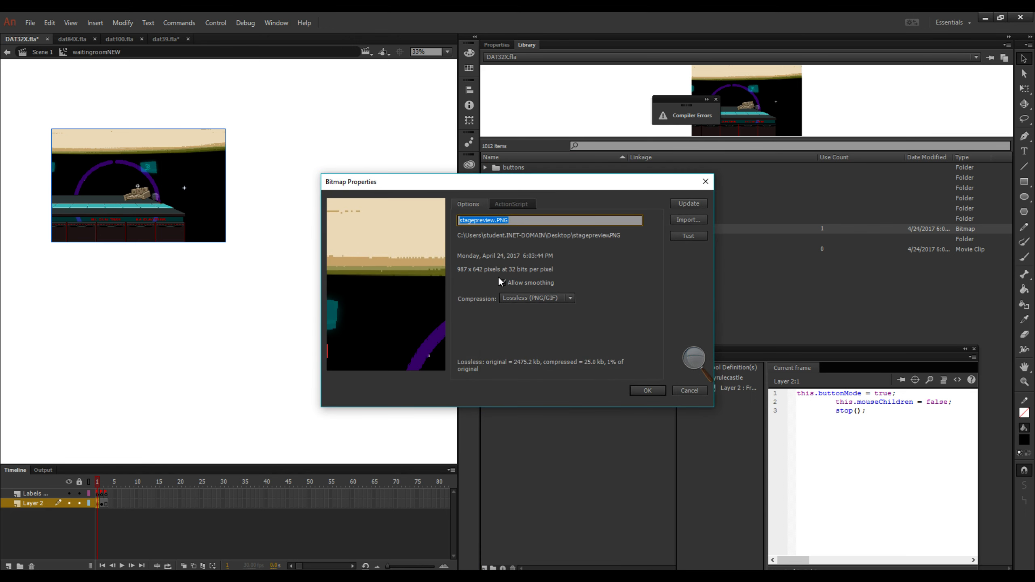
pyautogui.click(502, 283)
pyautogui.click(511, 298)
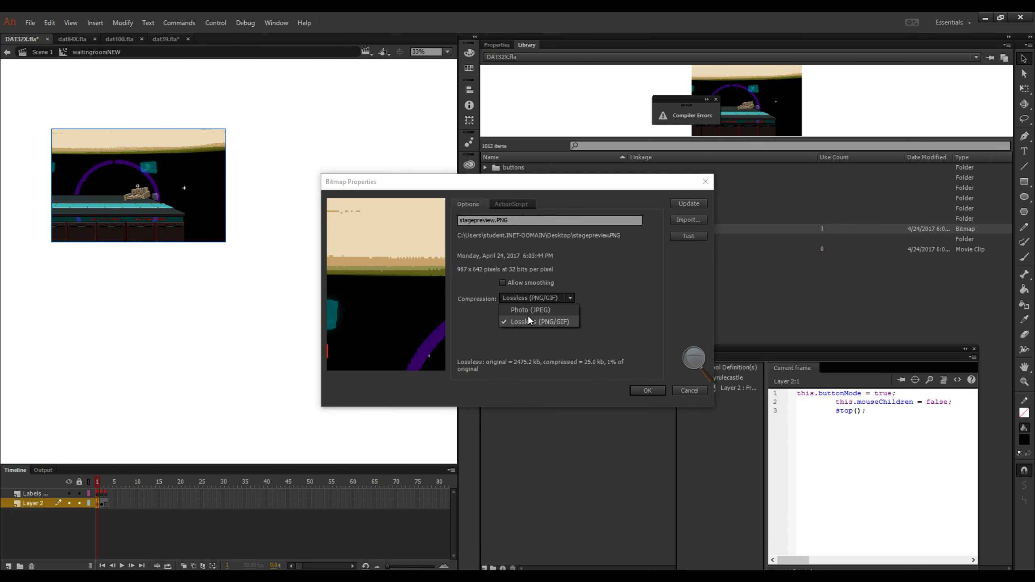
pyautogui.click(528, 321)
pyautogui.click(646, 390)
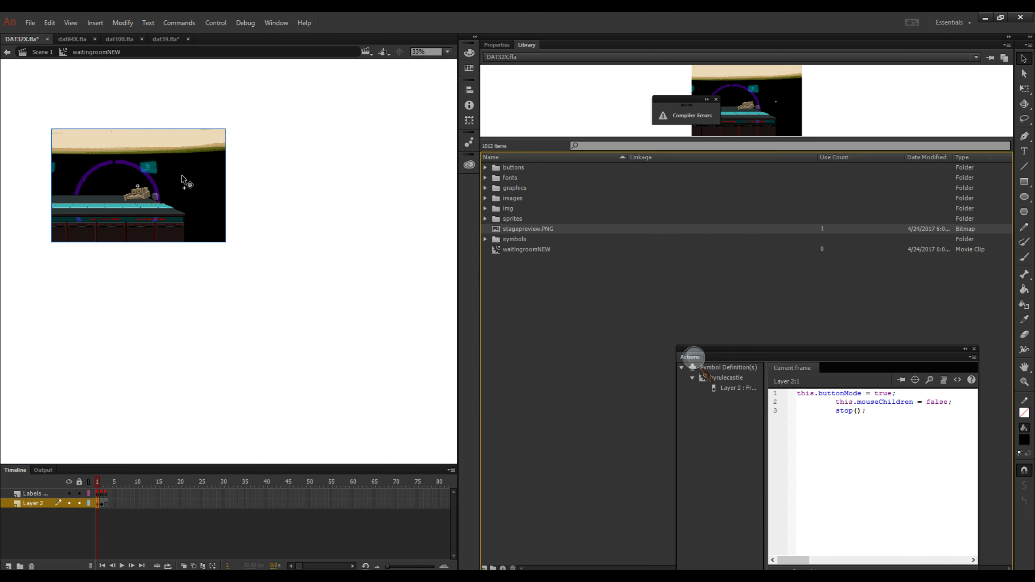
# Allow smoothing on the stagepreview.PNG bitmap to compare how its pixels look close up.
pyautogui.scroll(10, 182, 179)
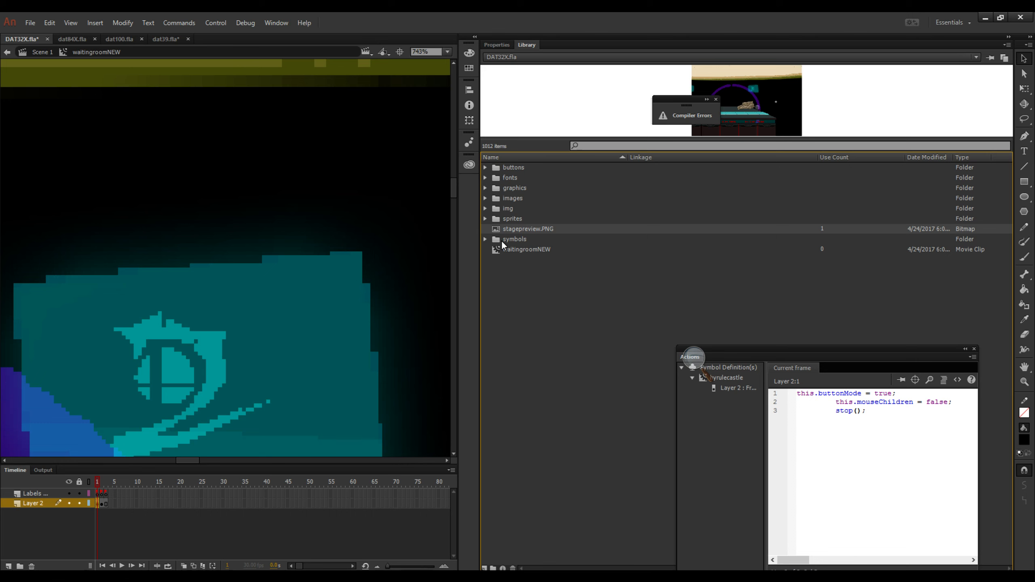
pyautogui.rightClick(520, 226)
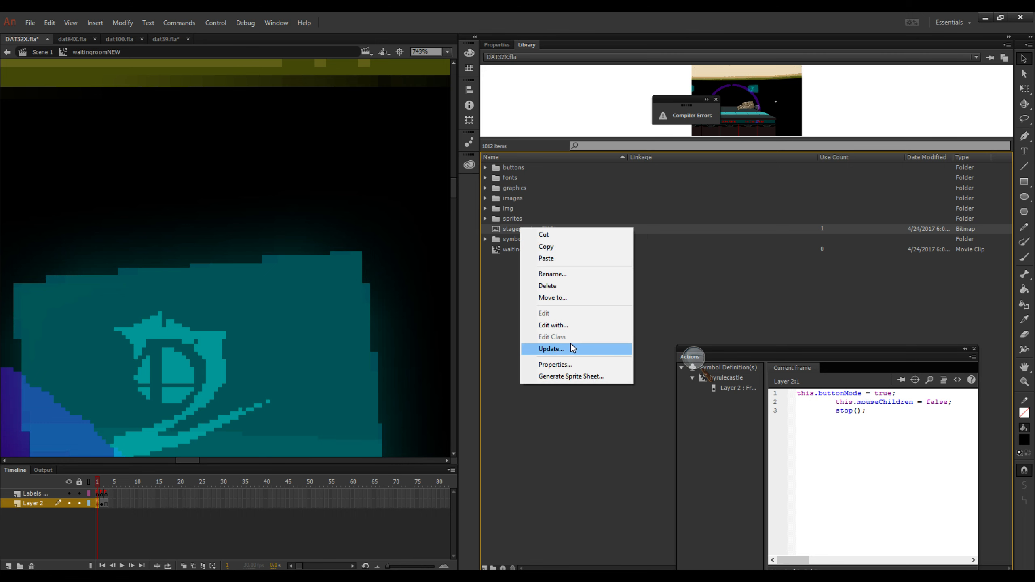
pyautogui.click(570, 365)
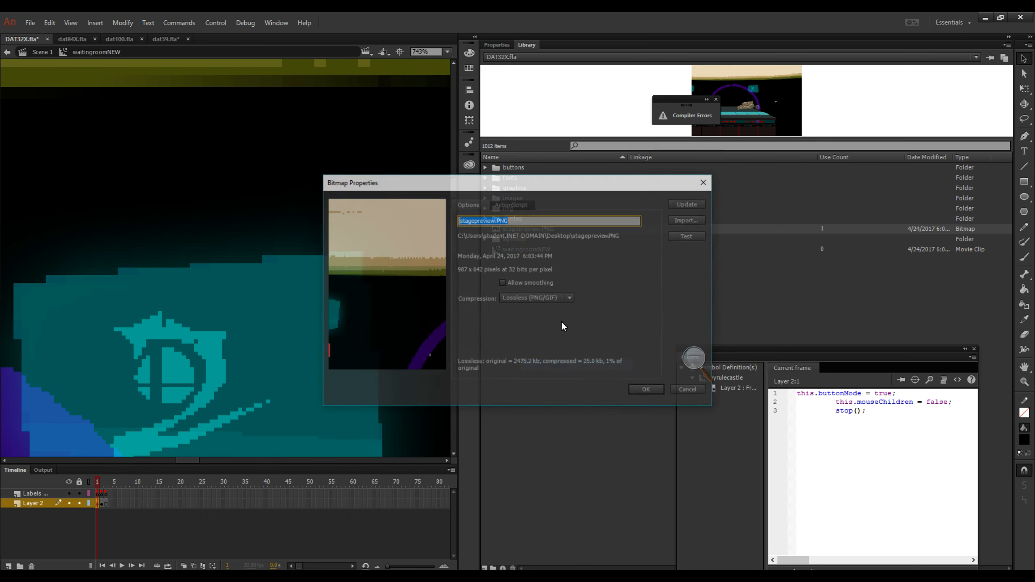
pyautogui.click(503, 283)
pyautogui.click(645, 390)
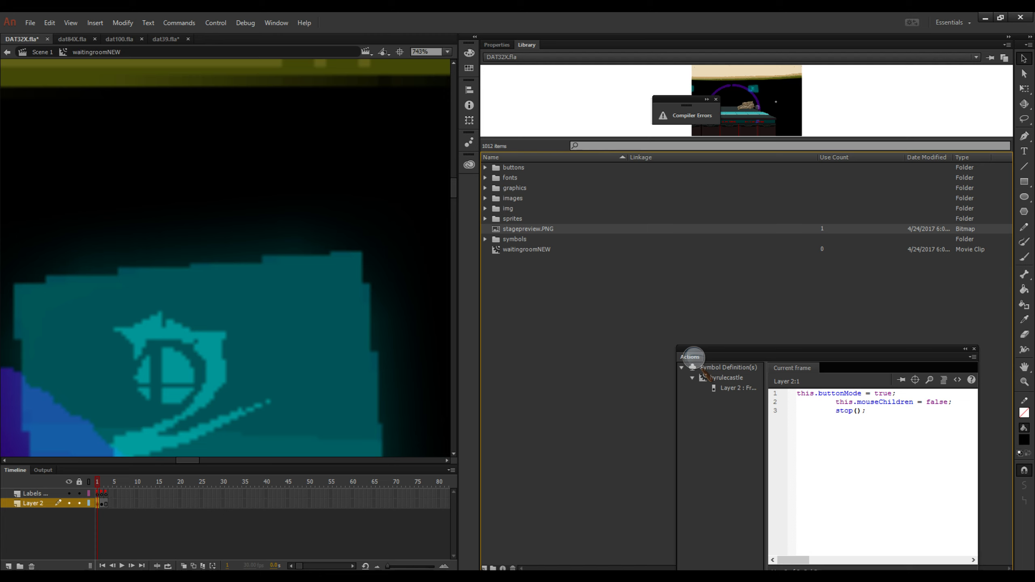
# Switch to the browser, skip the ad on the YouTube music video, and minimize the browser.
pyautogui.moveTo(118, 577)
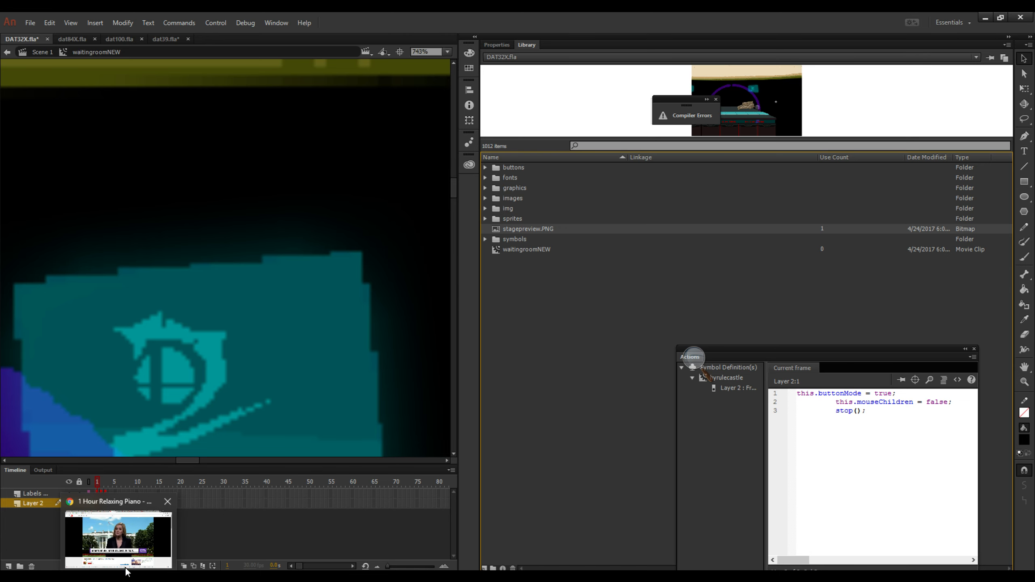
pyautogui.click(118, 538)
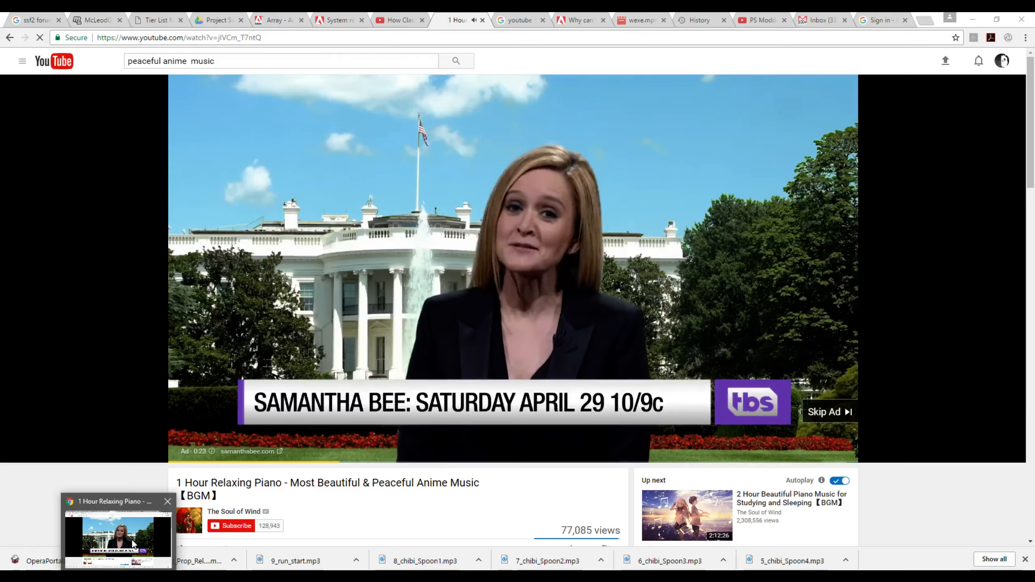
pyautogui.click(842, 415)
pyautogui.click(972, 19)
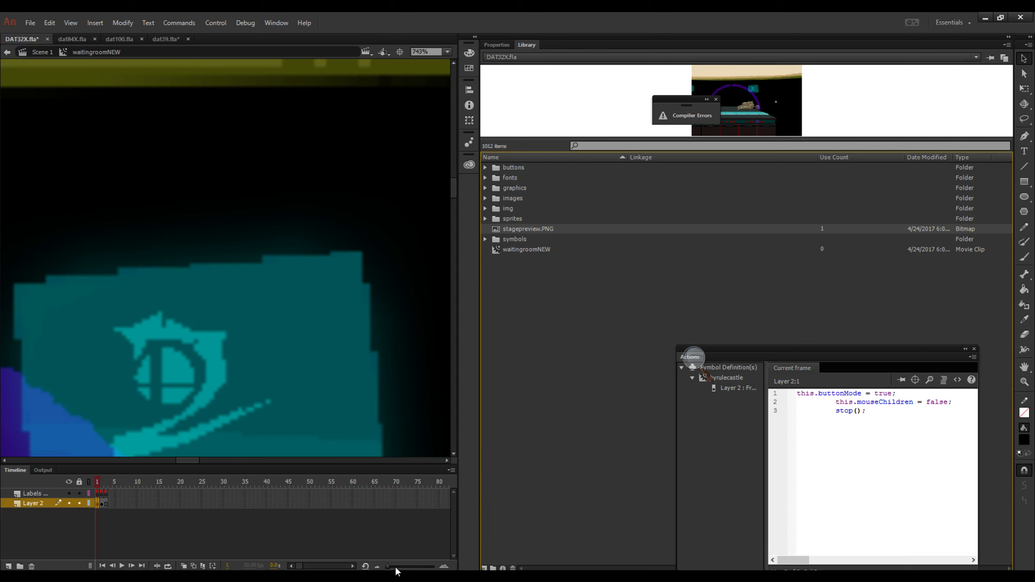
# Turn smoothing back off in the bitmap properties of stagepreview.PNG.
pyautogui.rightClick(529, 231)
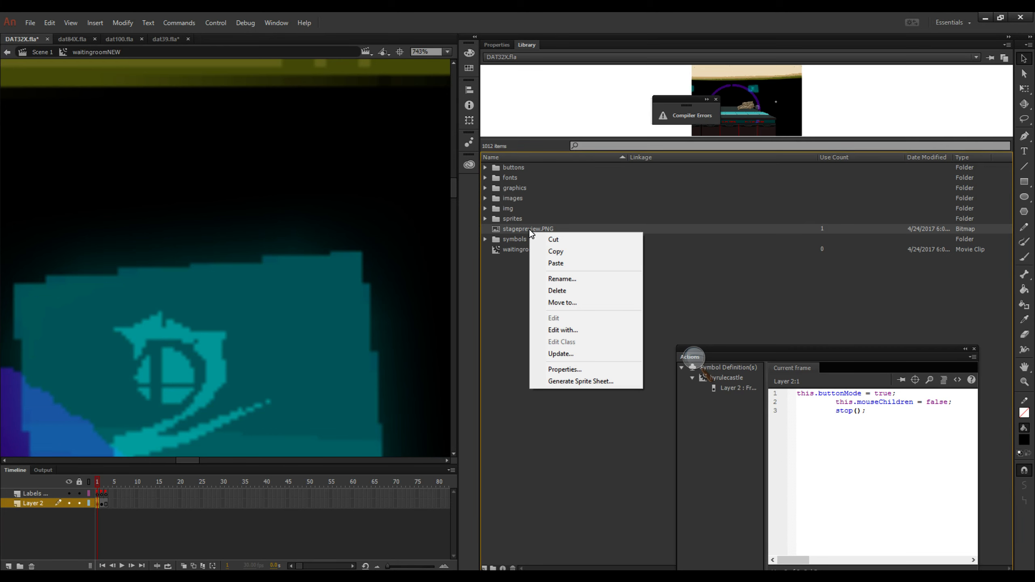
pyautogui.click(551, 370)
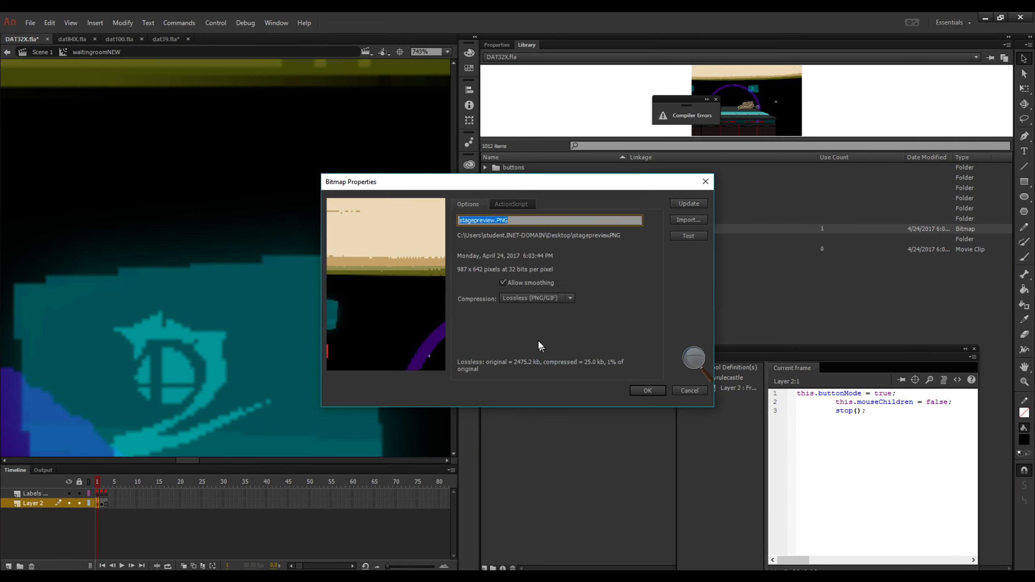
pyautogui.click(506, 281)
pyautogui.click(652, 392)
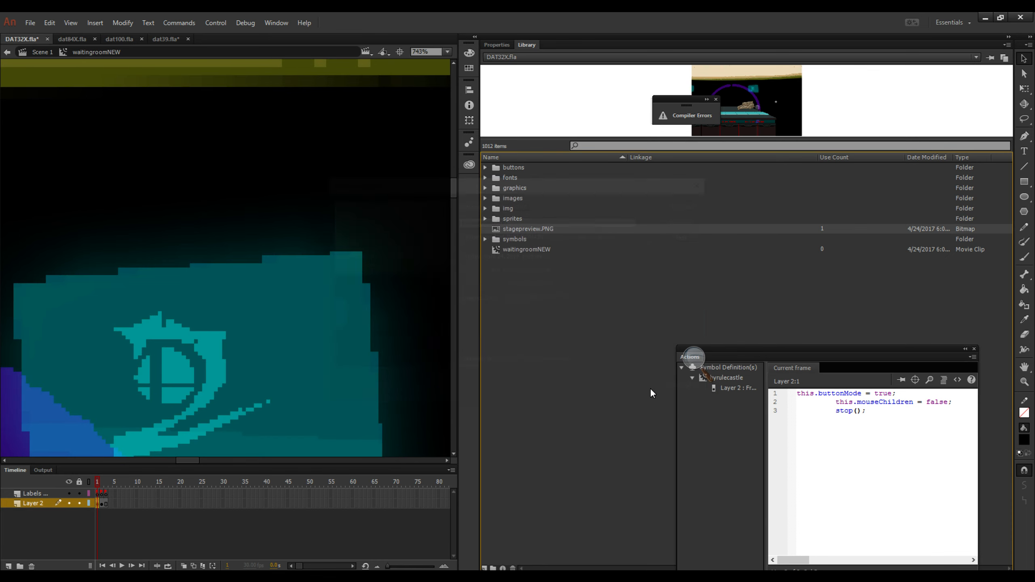
# Move the imported stage screenshot diagonally down and to the right on the canvas.
pyautogui.scroll(-13, 153, 248)
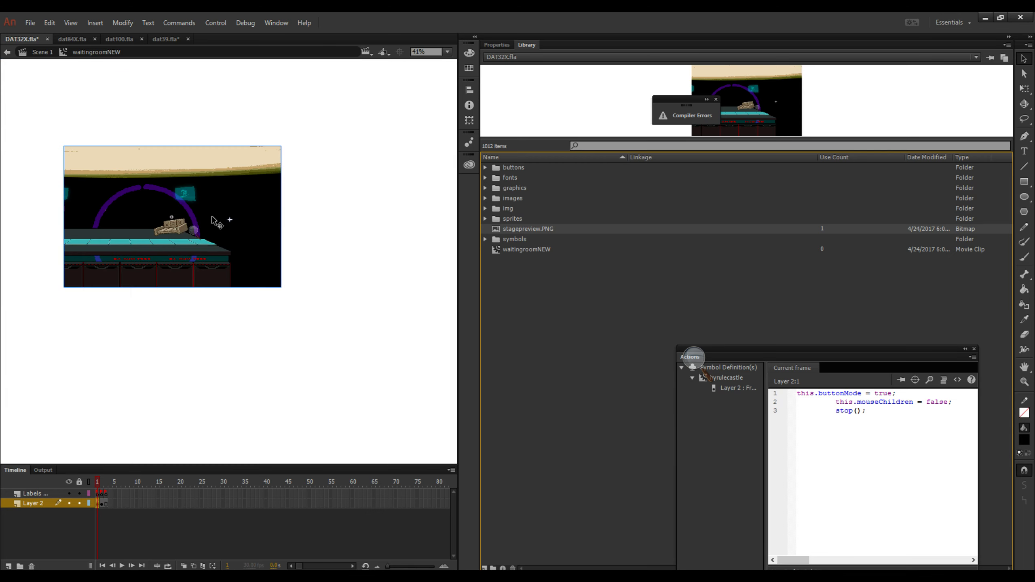
pyautogui.moveTo(204, 216); pyautogui.dragTo(372, 360)
pyautogui.moveTo(312, 339); pyautogui.dragTo(247, 276)
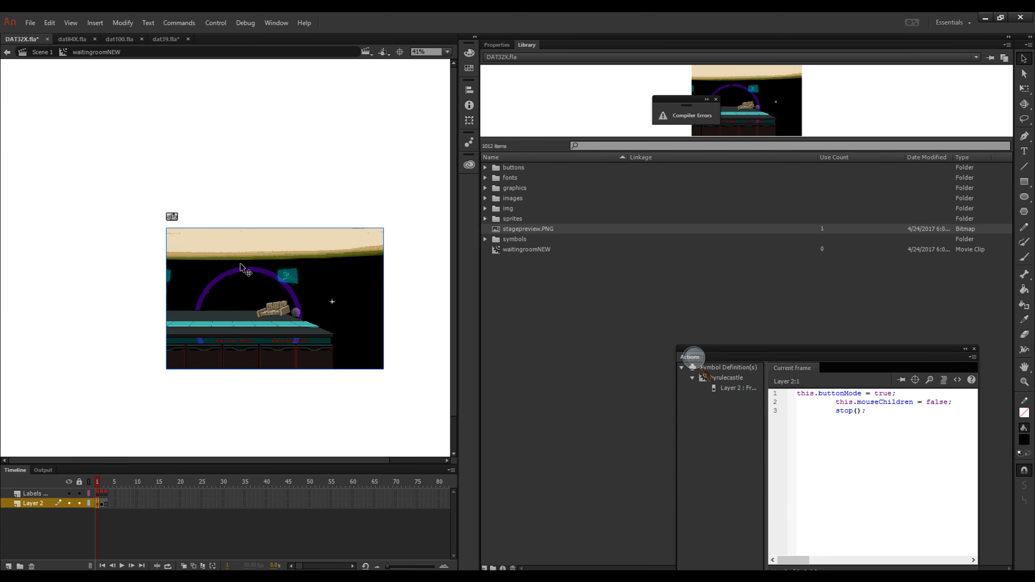
pyautogui.scroll(1, 168, 223)
pyautogui.scroll(-2, 244, 252)
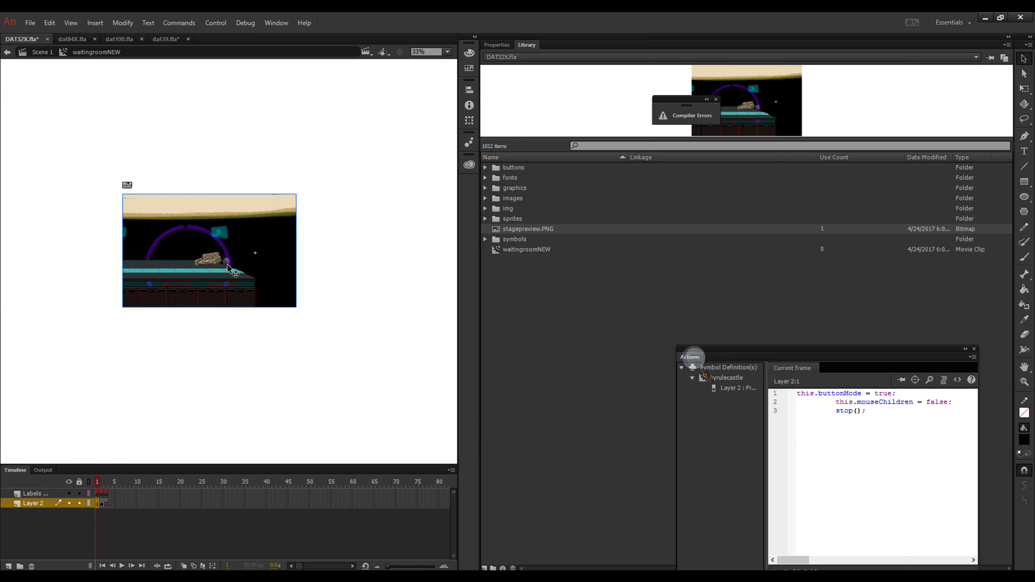
# Link the width and height scaling, shrink the stage screenshot to roughly icon size, and move it up and to the left.
pyautogui.click(467, 127)
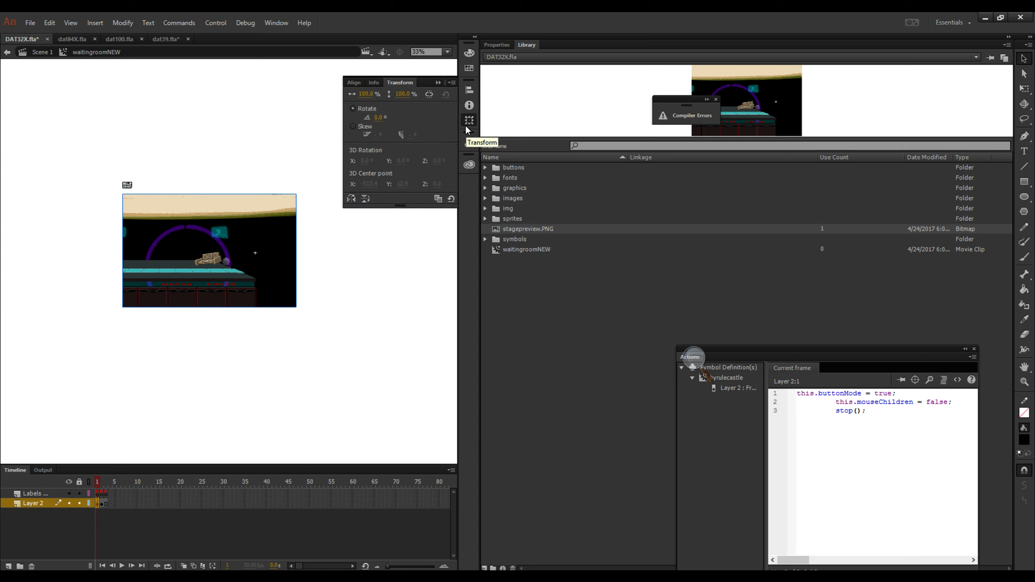
pyautogui.moveTo(370, 94); pyautogui.dragTo(338, 93)
pyautogui.hotkey('ctrl', 'z')
pyautogui.click(430, 94)
pyautogui.moveTo(364, 93); pyautogui.dragTo(318, 99)
pyautogui.moveTo(209, 247); pyautogui.dragTo(126, 184)
pyautogui.scroll(4, 149, 193)
pyautogui.scroll(9, 191, 245)
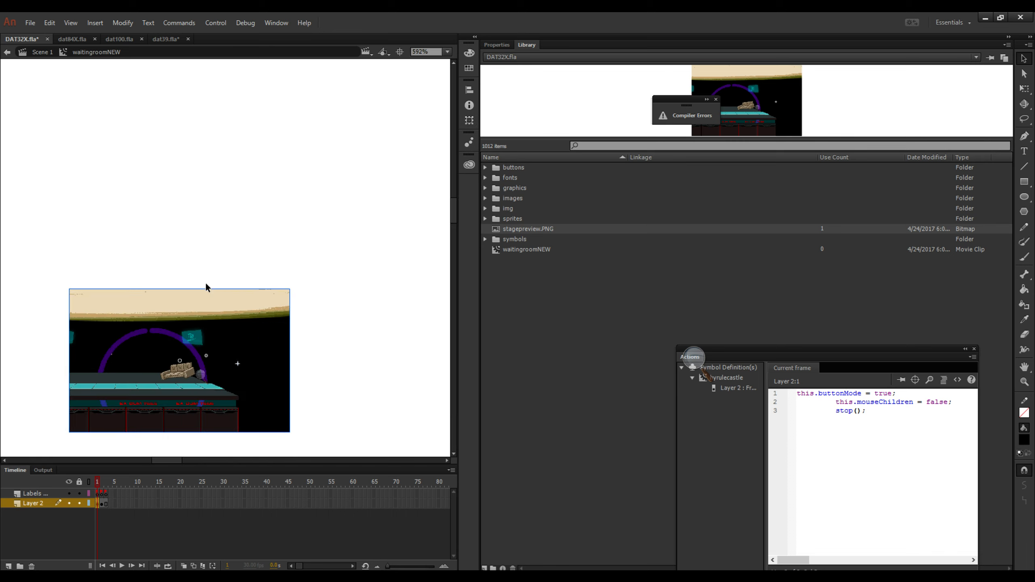
# Move the stage screenshot up and to the right so it overlaps the castle icon.
pyautogui.moveTo(239, 354); pyautogui.dragTo(320, 183)
pyautogui.scroll(4, 231, 293)
pyautogui.scroll(-5, 192, 279)
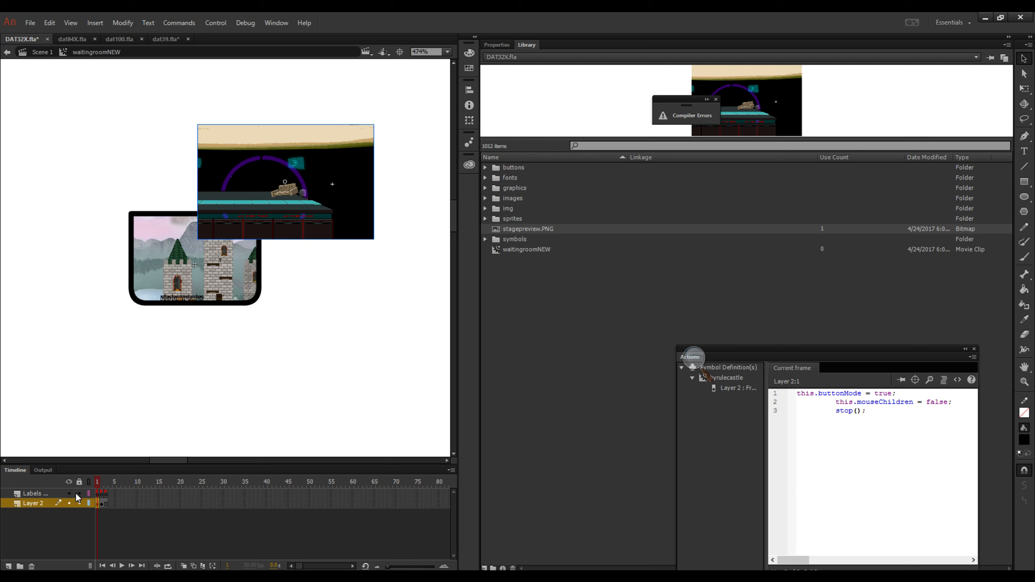
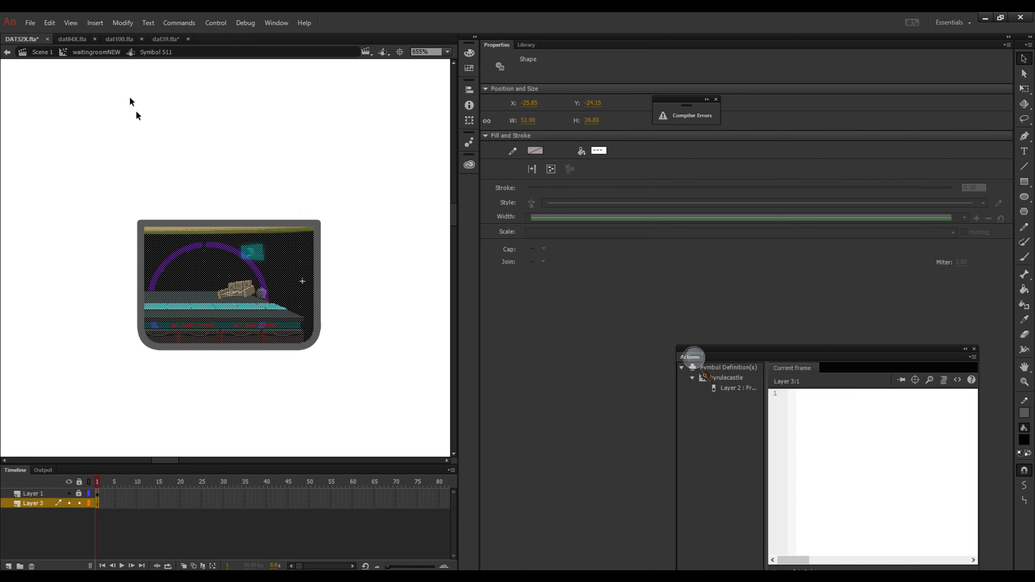
# Open the larger icon graphic in the last frame of waitingroomNEW and place the cut-out stage picture over its castle image on Layer 3.
pyautogui.click(92, 52)
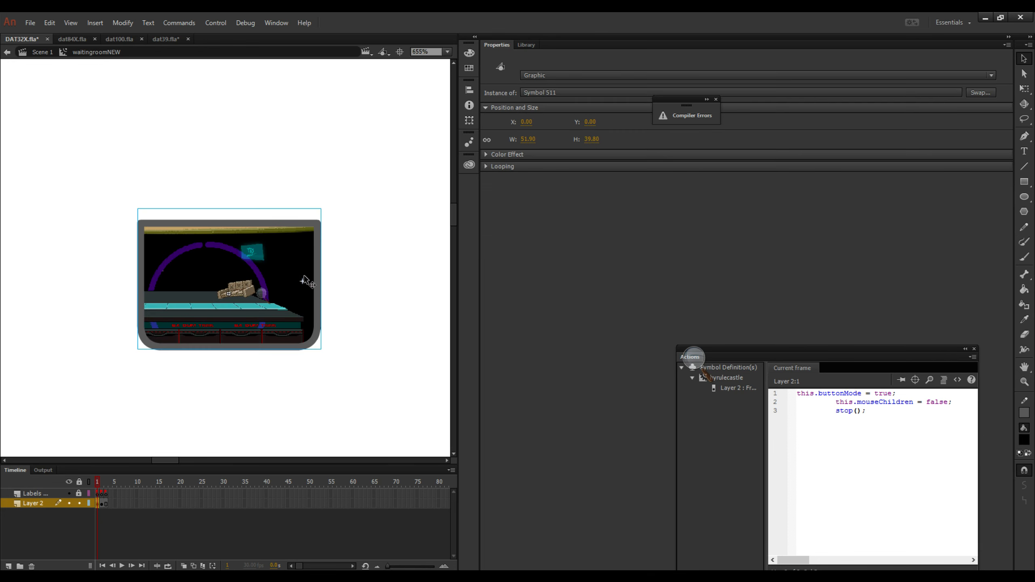
pyautogui.click(106, 503)
pyautogui.click(244, 304)
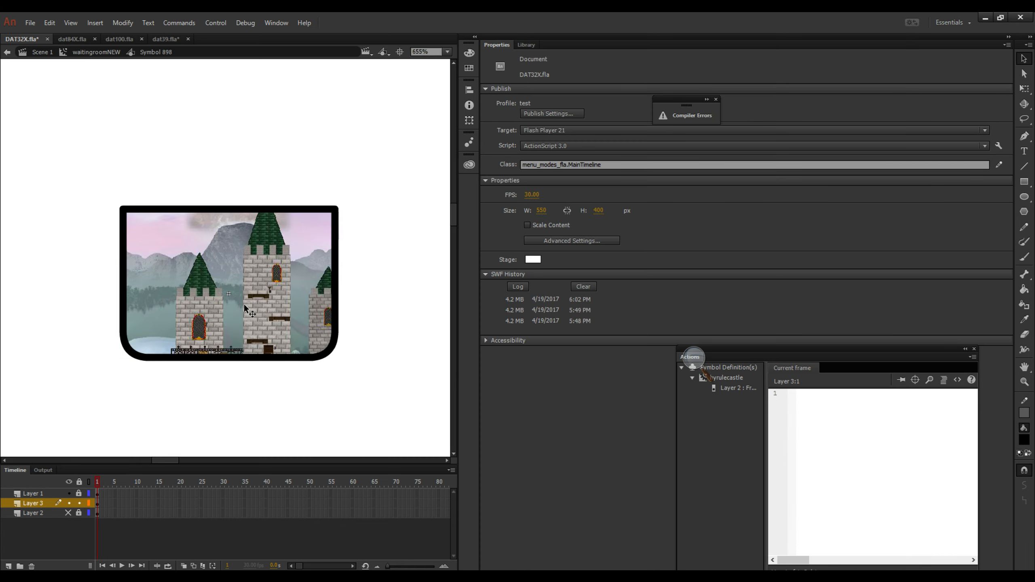
pyautogui.doubleClick(245, 304)
pyautogui.moveTo(250, 285)
pyautogui.mouseDown()
pyautogui.moveTo(332, 137)
pyautogui.moveTo(330, 252)
pyautogui.moveTo(242, 303)
pyautogui.mouseUp()
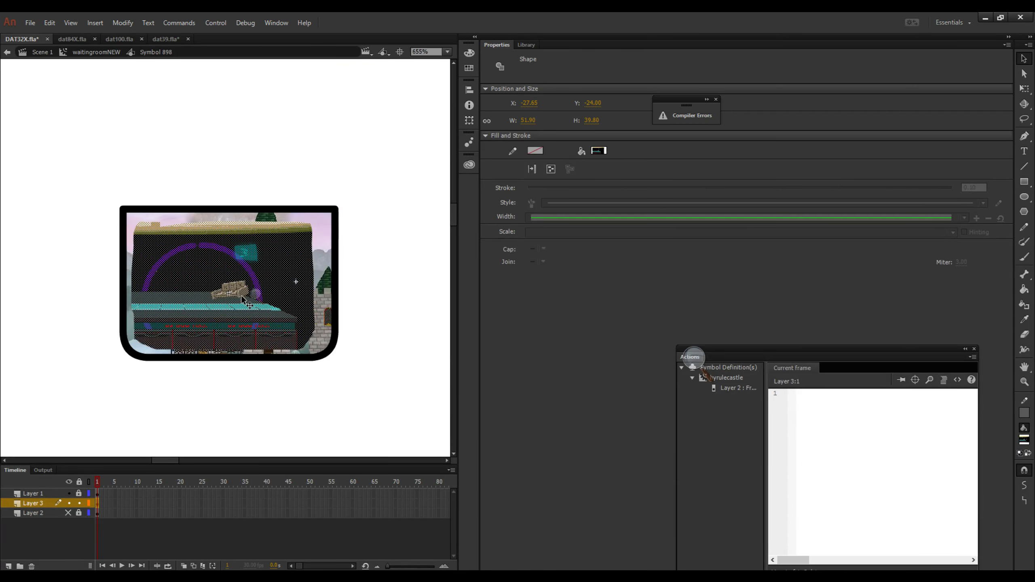
# Scale the stage picture to 120% and shift it so it fills the icon's black frame.
pyautogui.click(473, 120)
pyautogui.moveTo(365, 93); pyautogui.dragTo(381, 92)
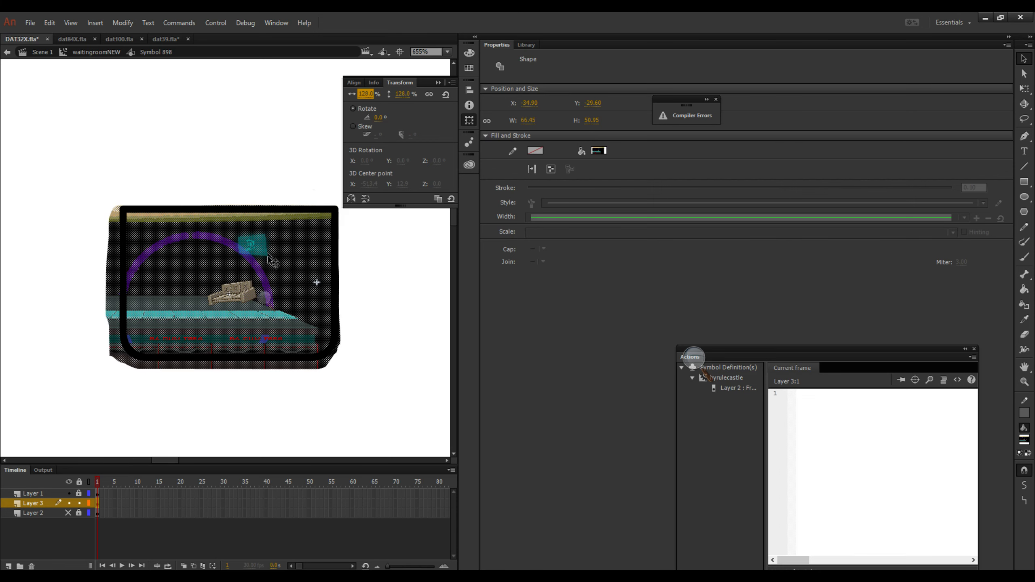
pyautogui.moveTo(271, 267); pyautogui.dragTo(278, 263)
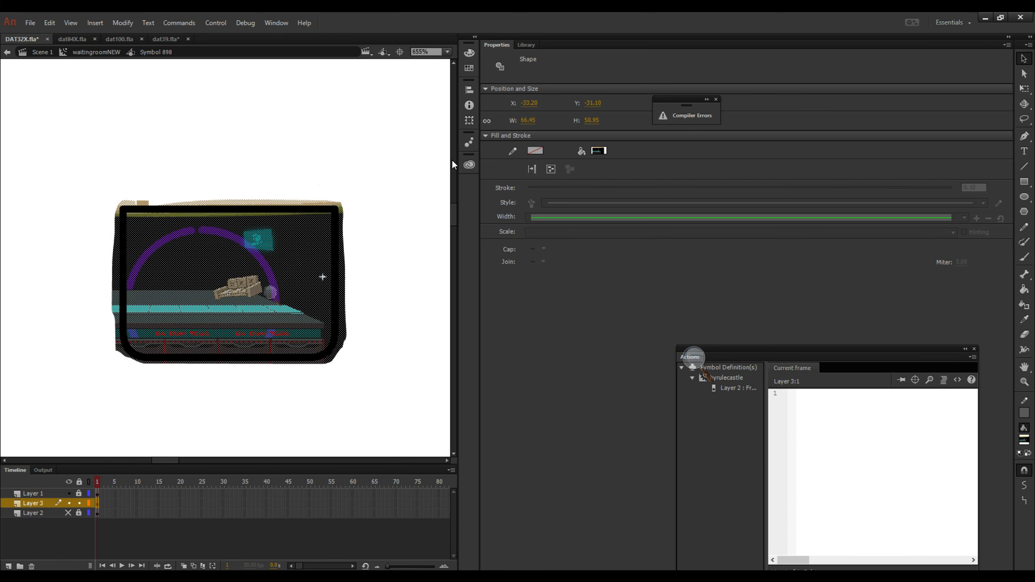
pyautogui.click(468, 120)
pyautogui.moveTo(363, 94); pyautogui.dragTo(356, 92)
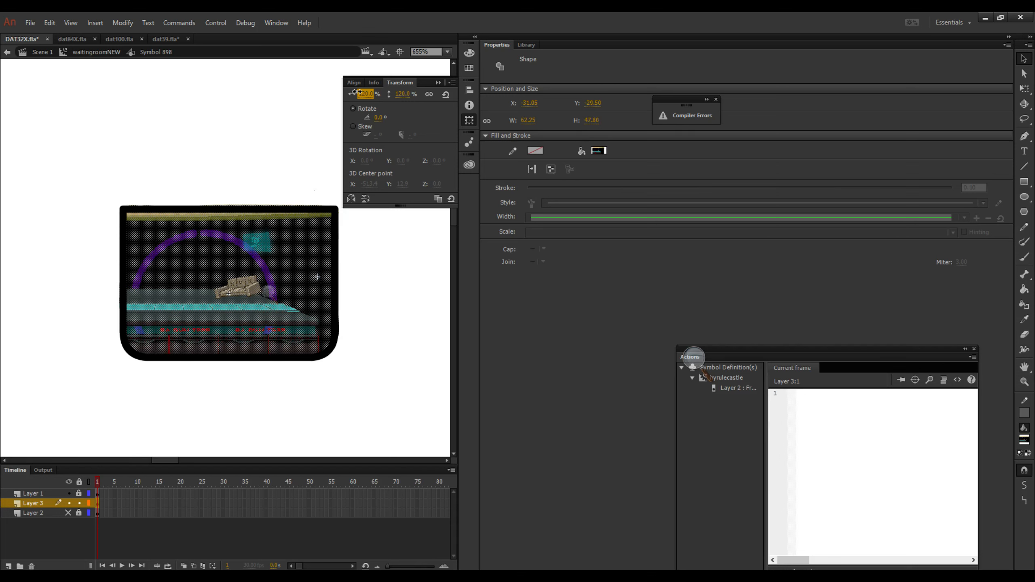
# Erase the parts of the stage picture that stick out along the top and sides of the black frame.
pyautogui.scroll(4, 248, 325)
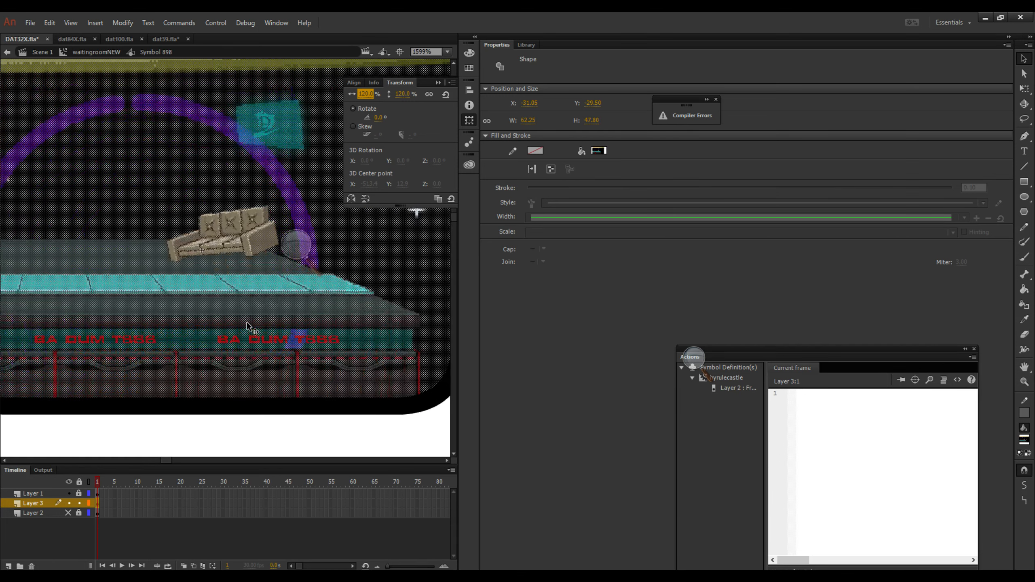
pyautogui.scroll(-2, 248, 324)
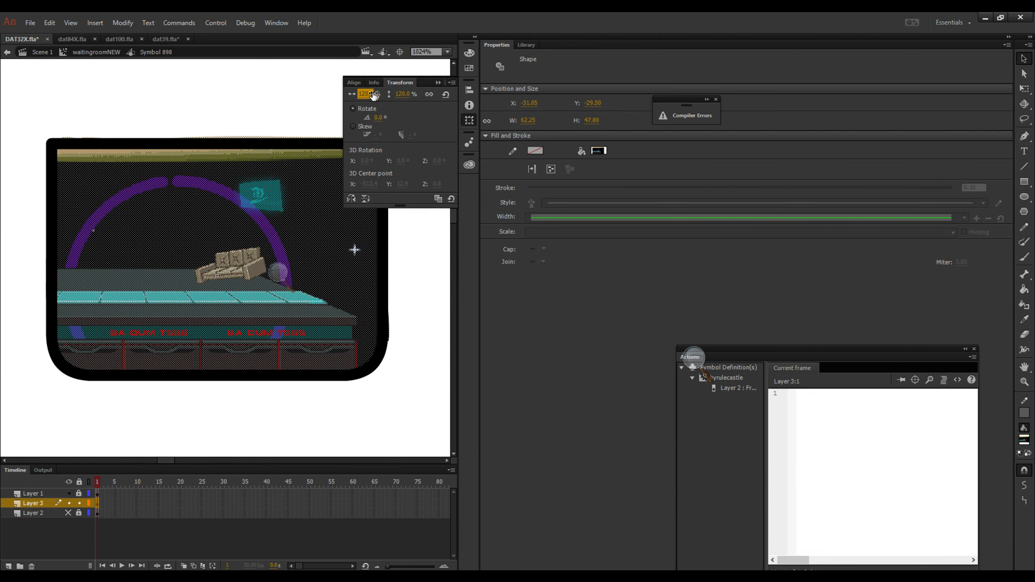
pyautogui.scroll(-1, 271, 179)
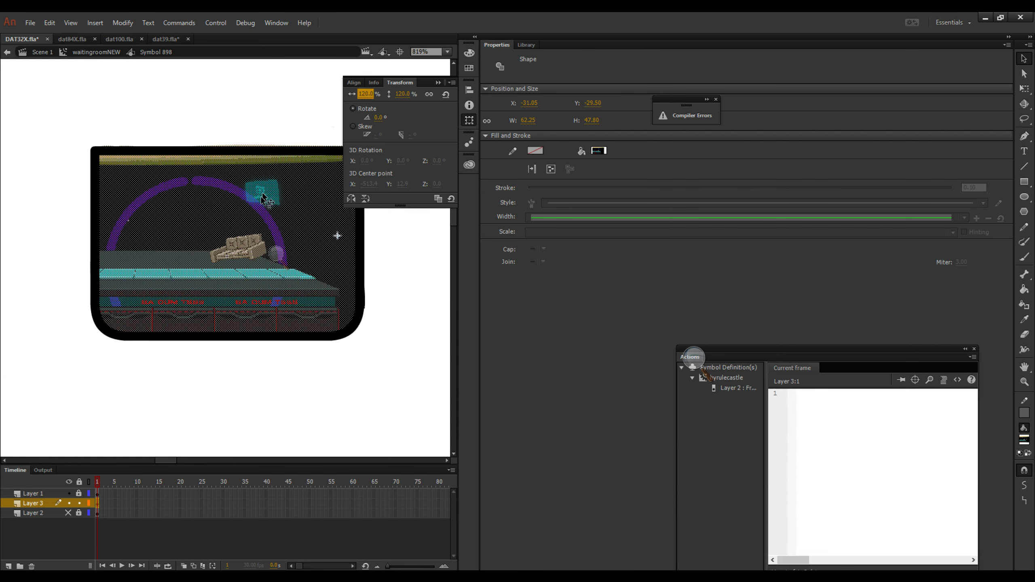
pyautogui.moveTo(234, 242); pyautogui.dragTo(217, 269)
pyautogui.press('e')
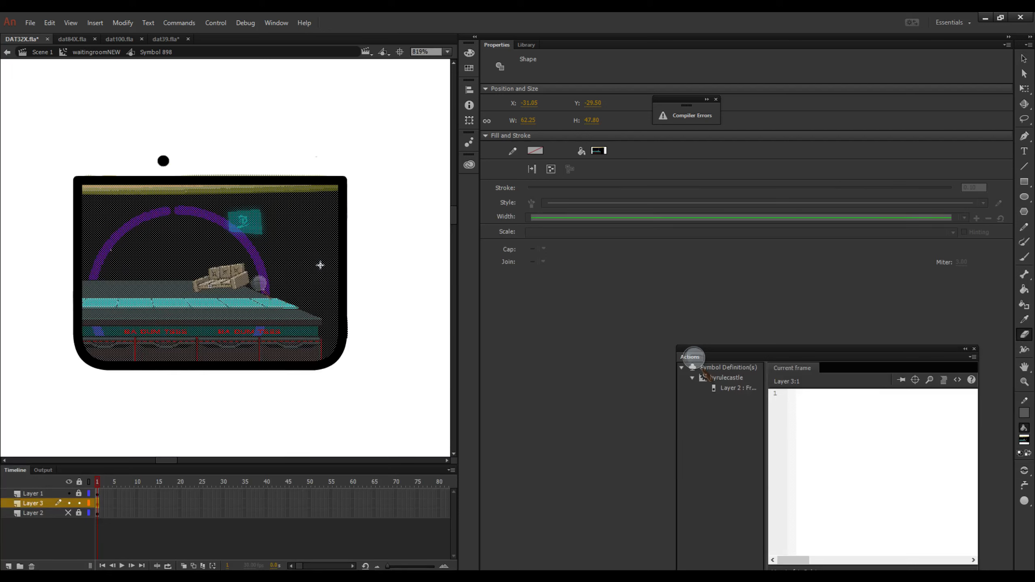
pyautogui.moveTo(88, 175); pyautogui.dragTo(350, 176)
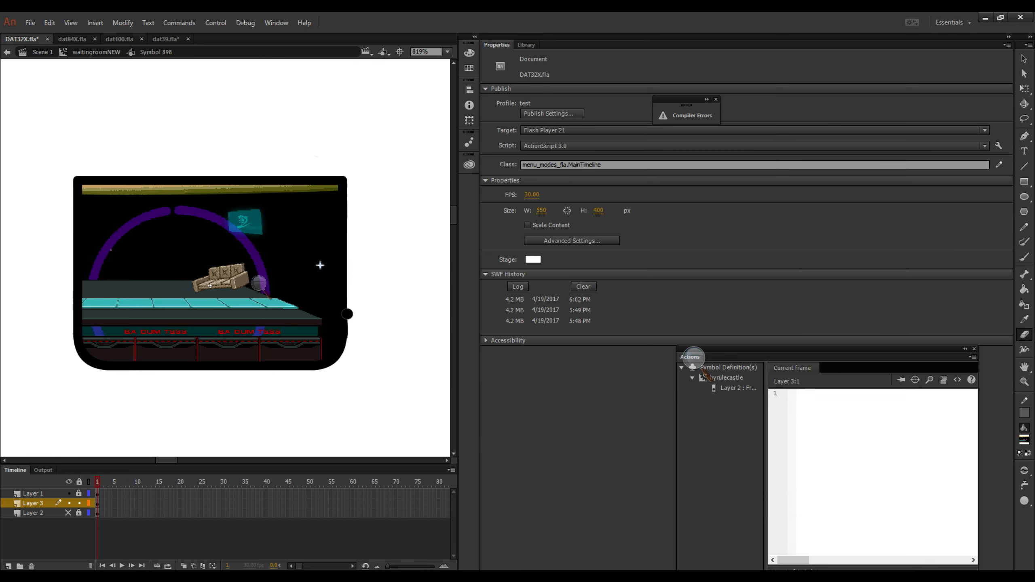
pyautogui.moveTo(347, 314); pyautogui.dragTo(349, 351)
pyautogui.moveTo(67, 330); pyautogui.dragTo(81, 373)
# Hide Layer 3 to check Layer 2, delete Layer 2 with its old stage image, and show Layer 3 again.
pyautogui.click(69, 504)
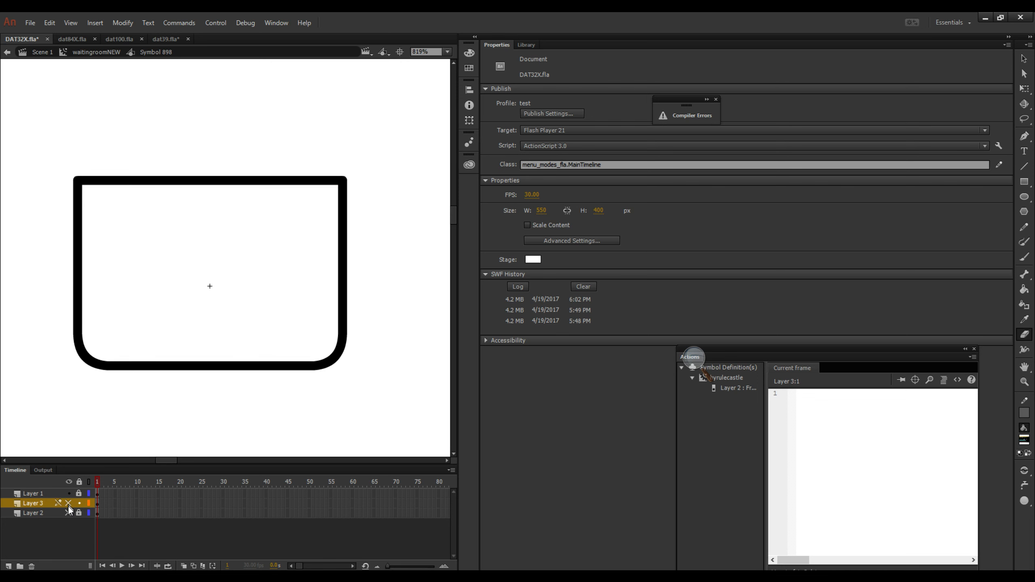
pyautogui.click(68, 512)
pyautogui.click(68, 512)
pyautogui.click(67, 513)
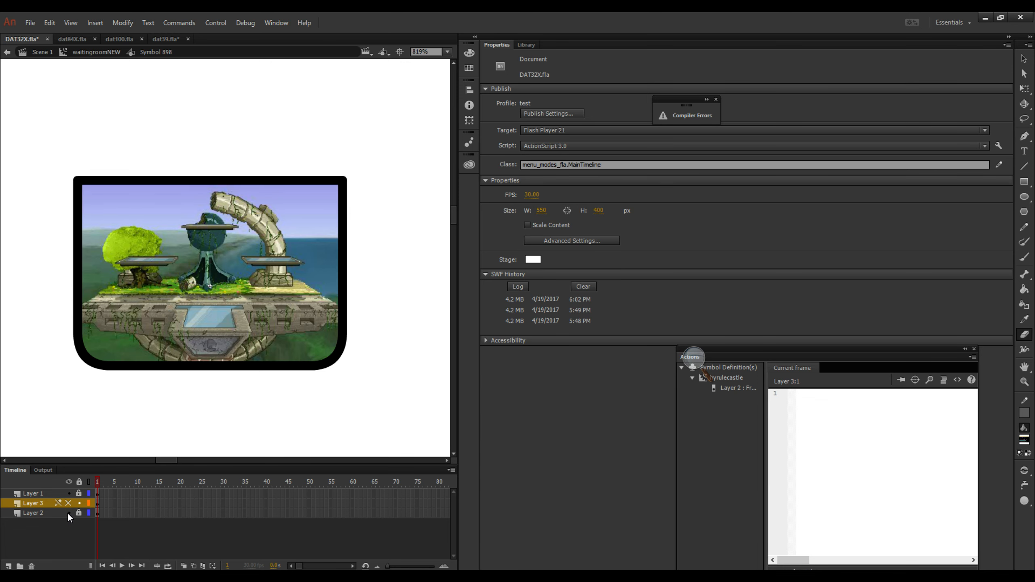
pyautogui.click(67, 512)
pyautogui.click(57, 513)
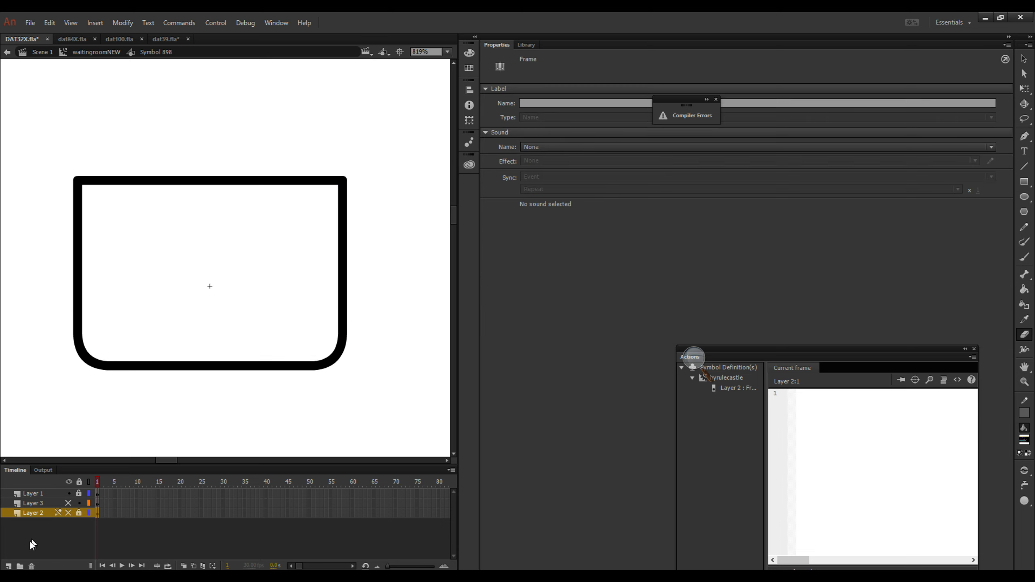
pyautogui.click(32, 567)
pyautogui.click(68, 502)
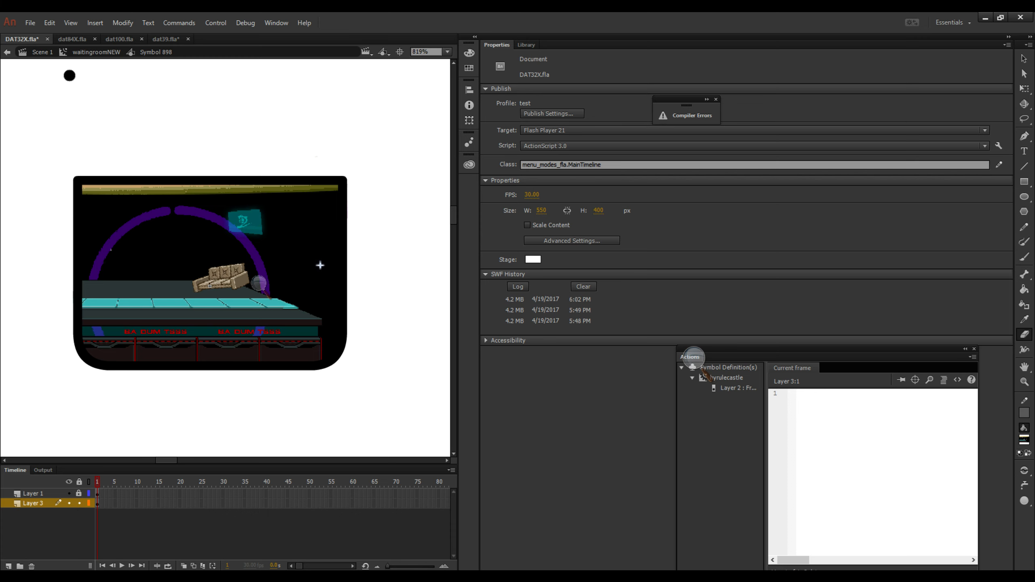
# Return to the first frame of waitingroomNEW and open its smaller icon graphic for editing.
pyautogui.click(93, 52)
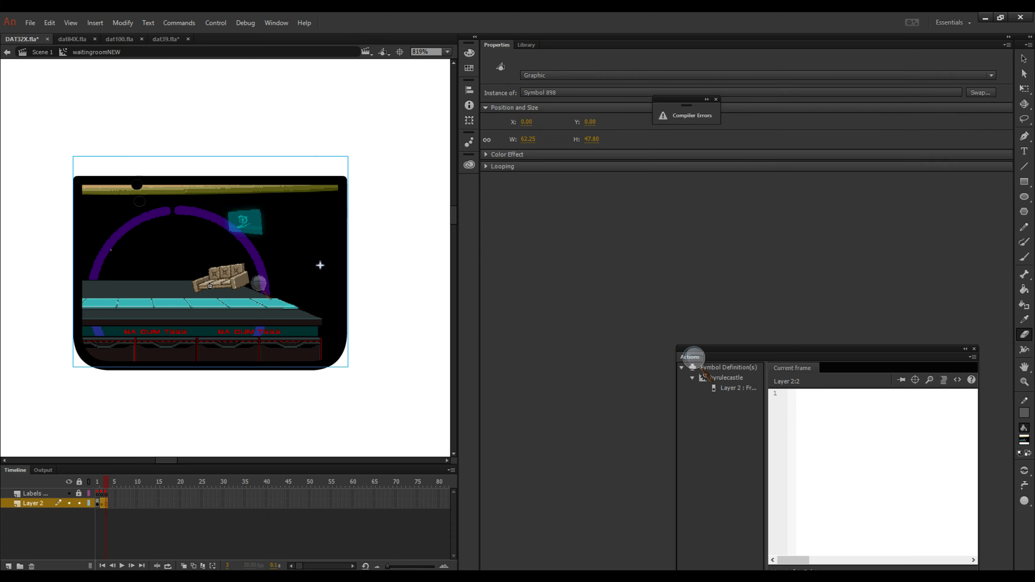
pyautogui.click(102, 483)
pyautogui.moveTo(102, 483)
pyautogui.mouseDown()
pyautogui.moveTo(91, 480)
pyautogui.moveTo(115, 482)
pyautogui.moveTo(86, 482)
pyautogui.mouseUp()
pyautogui.press('v')
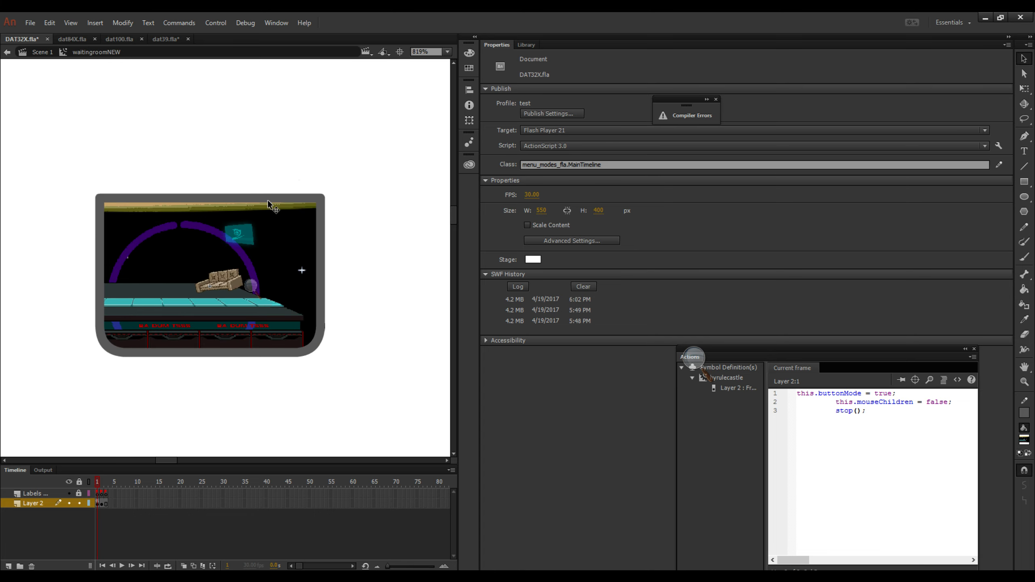
pyautogui.doubleClick(273, 199)
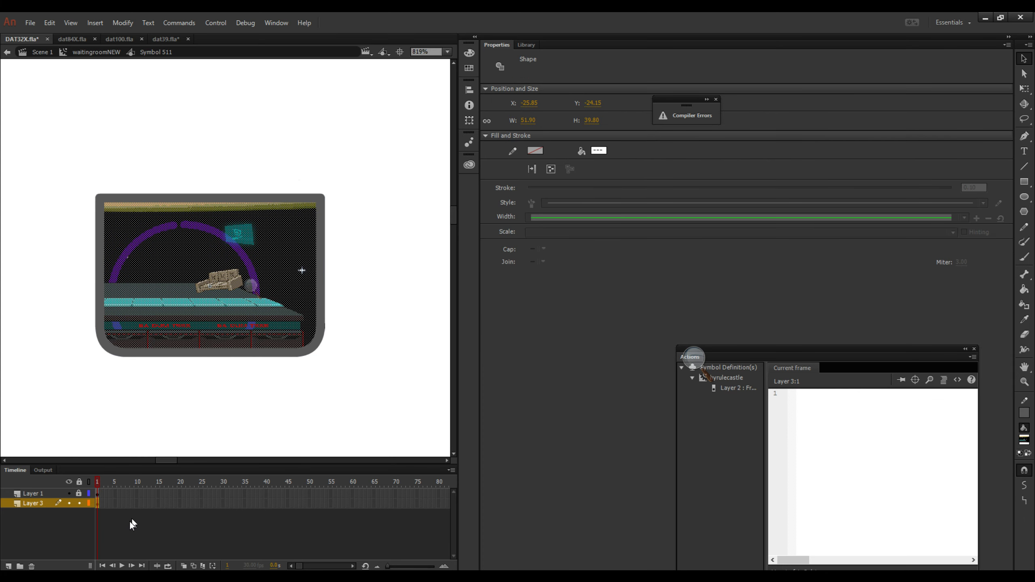
# Lock Layer 3, unlock Layer 1, set the icon frame's stroke colour to black, and return to waitingroomNEW.
pyautogui.click(79, 503)
pyautogui.click(80, 493)
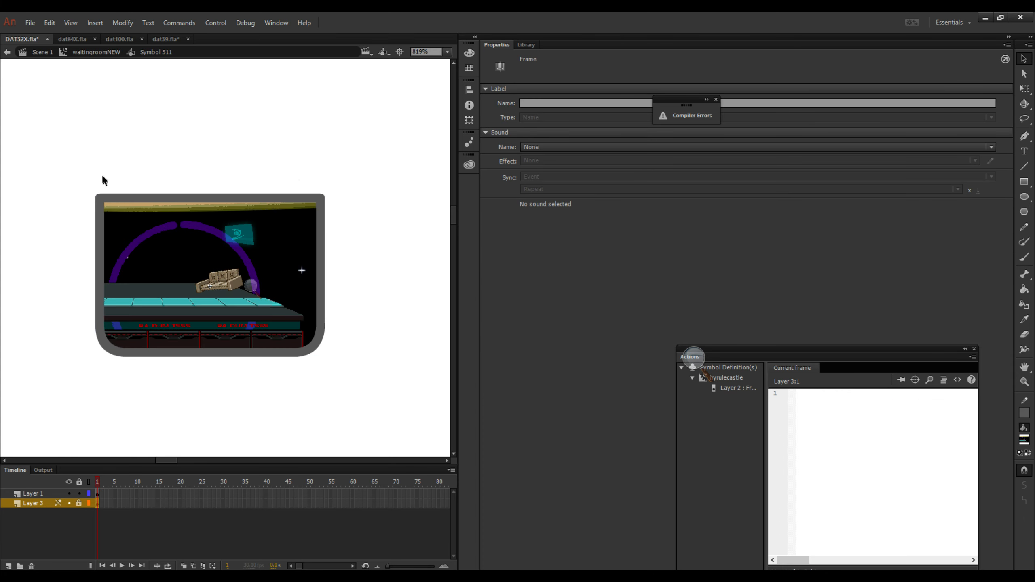
pyautogui.moveTo(55, 146); pyautogui.dragTo(364, 421)
pyautogui.click(529, 151)
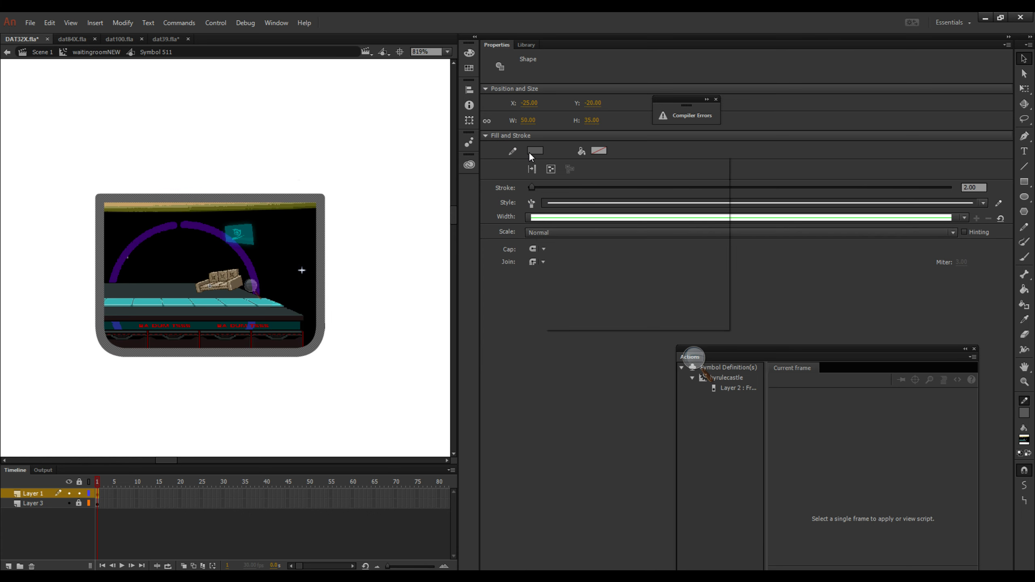
pyautogui.click(551, 175)
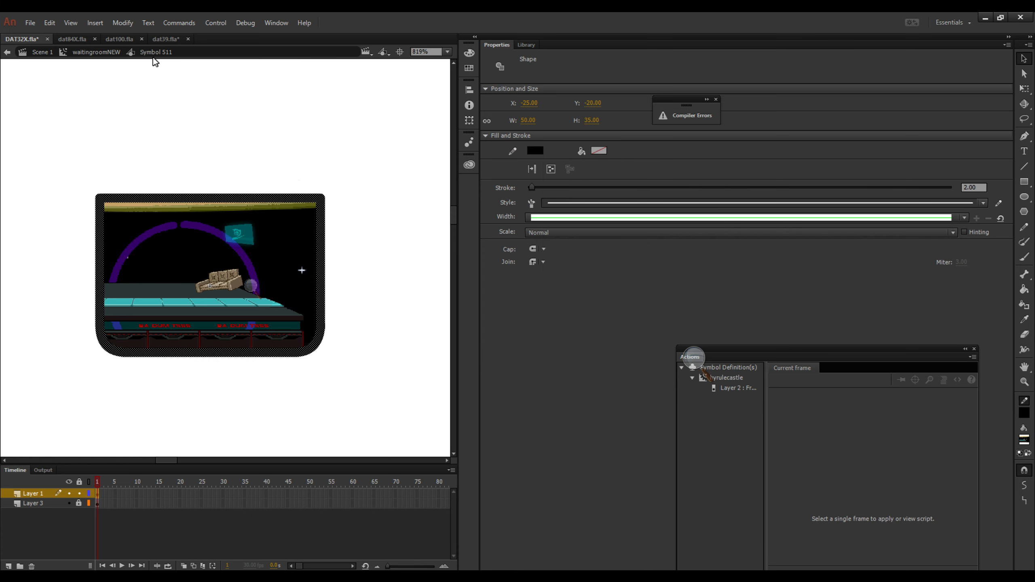
pyautogui.click(108, 52)
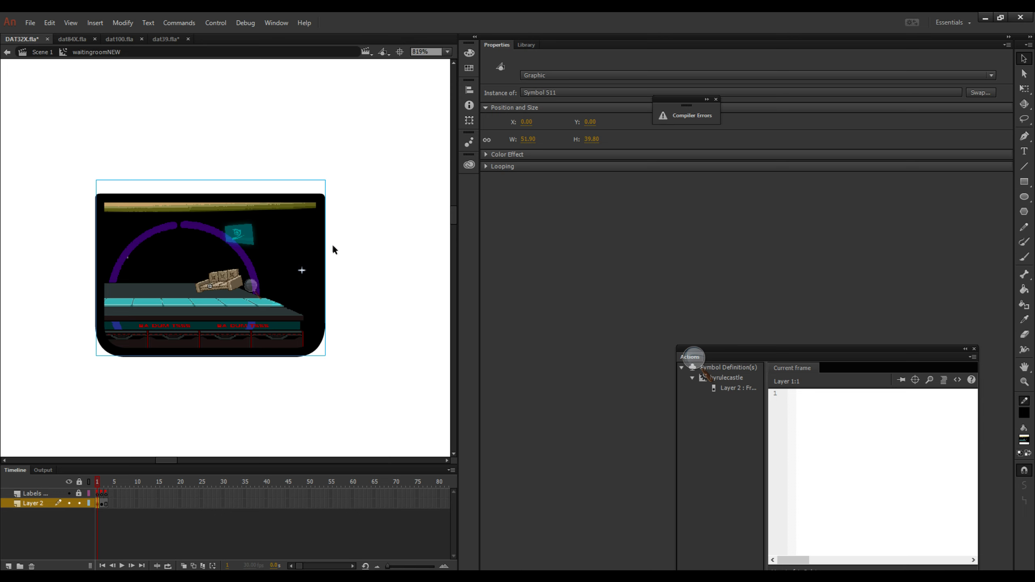
pyautogui.click(347, 275)
# Search the library for "hyru" and copy the linkage name of the hyrulecastle movie clip.
pyautogui.click(527, 45)
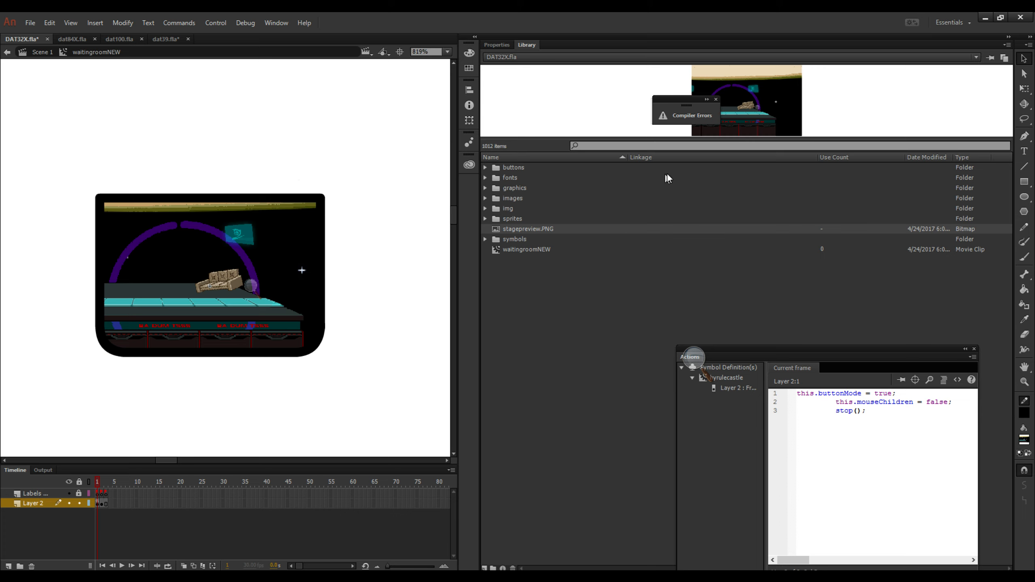
pyautogui.click(655, 144)
pyautogui.write('hyruk')
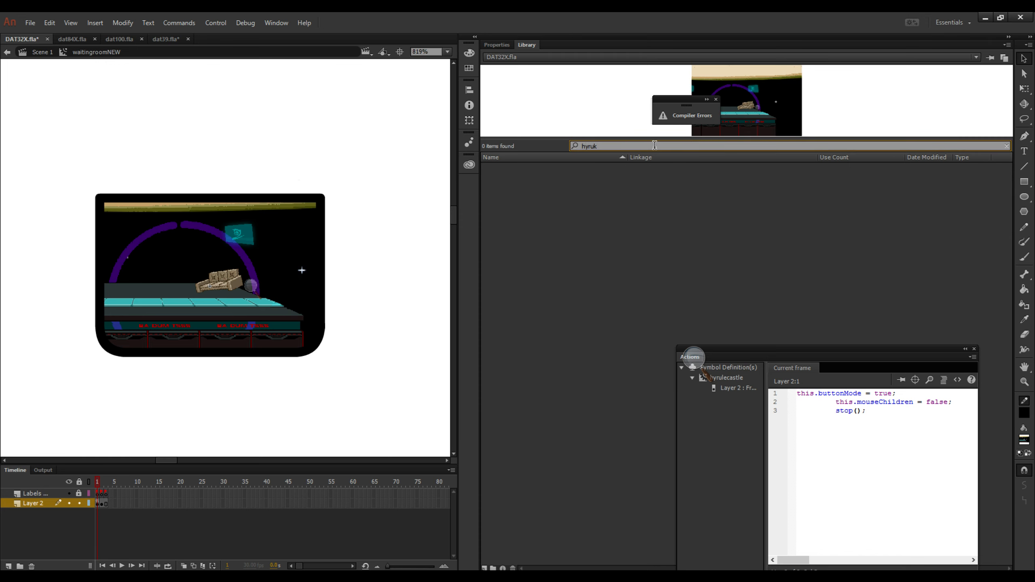
pyautogui.press('BackSpace')
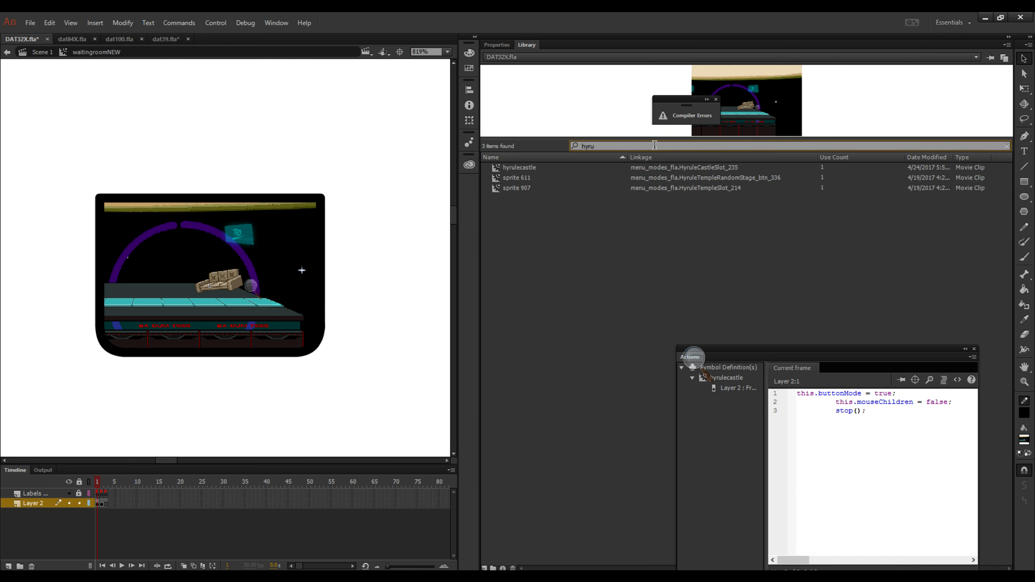
pyautogui.doubleClick(675, 166)
pyautogui.hotkey('ctrl', 'c')
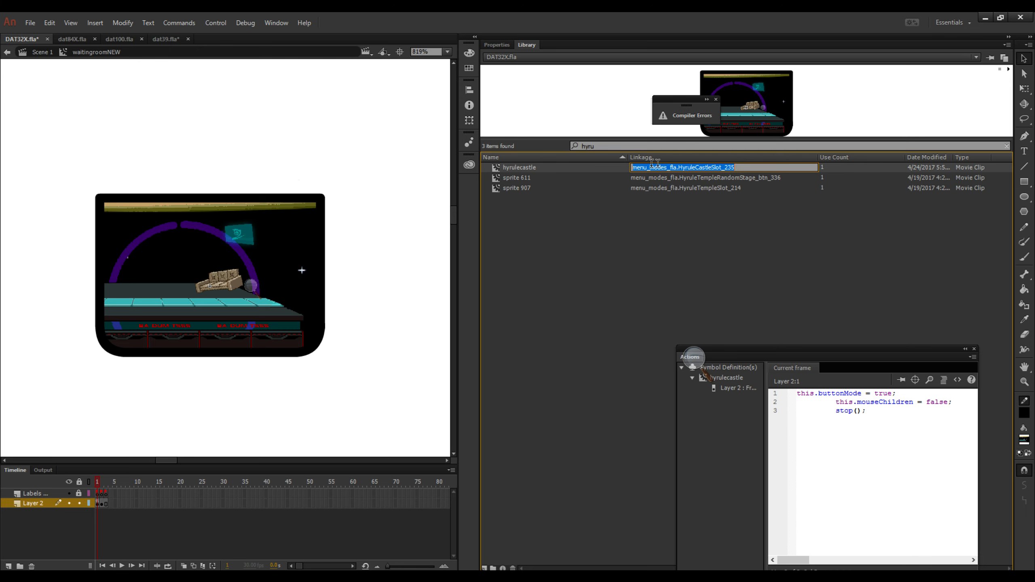
# Clear the library search and enable Export for ActionScript in the symbol properties of waitingroomNEW.
pyautogui.click(1006, 146)
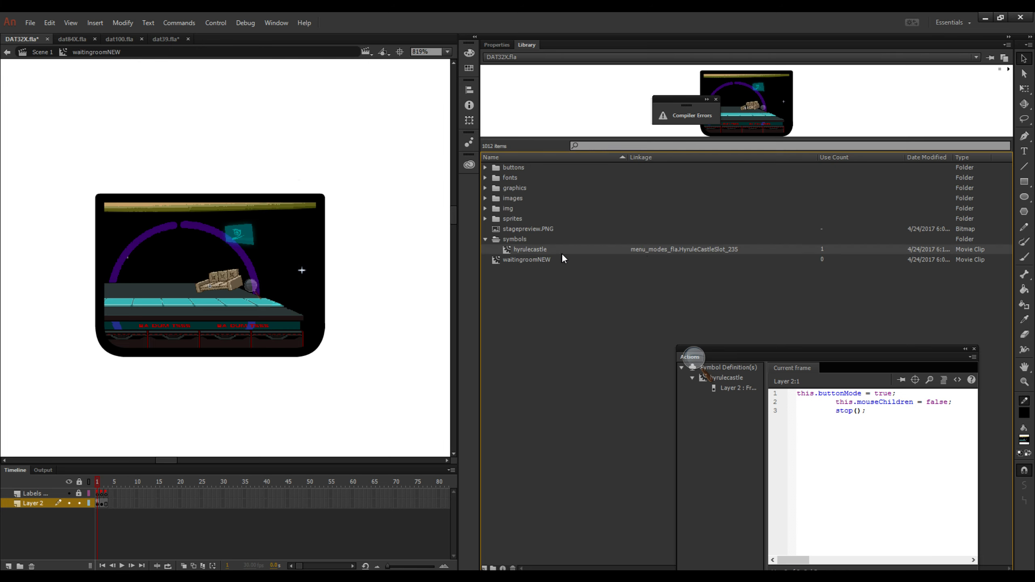
pyautogui.click(514, 260)
pyautogui.rightClick(535, 254)
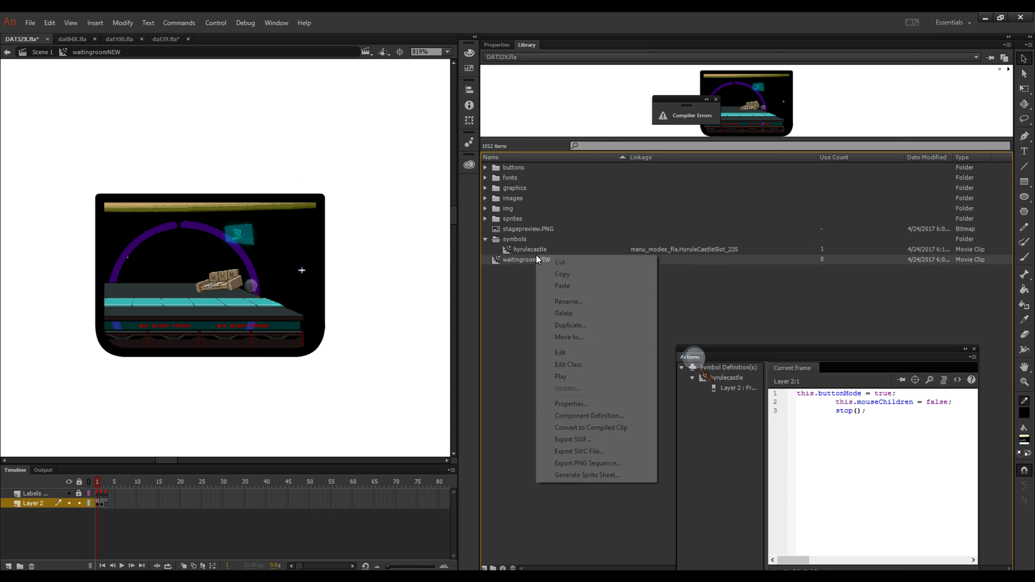
pyautogui.click(523, 259)
pyautogui.rightClick(523, 262)
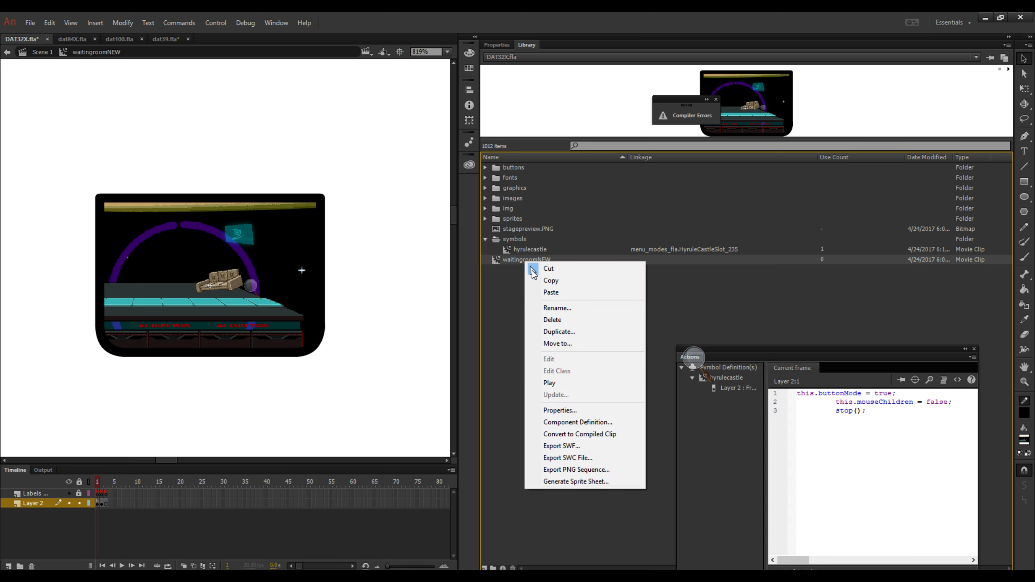
pyautogui.click(558, 409)
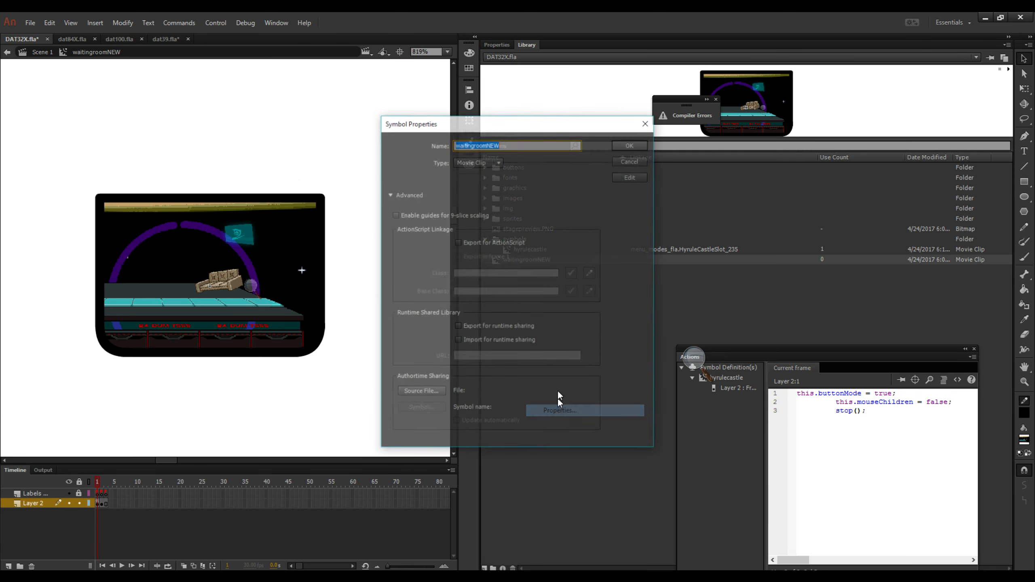
pyautogui.click(457, 243)
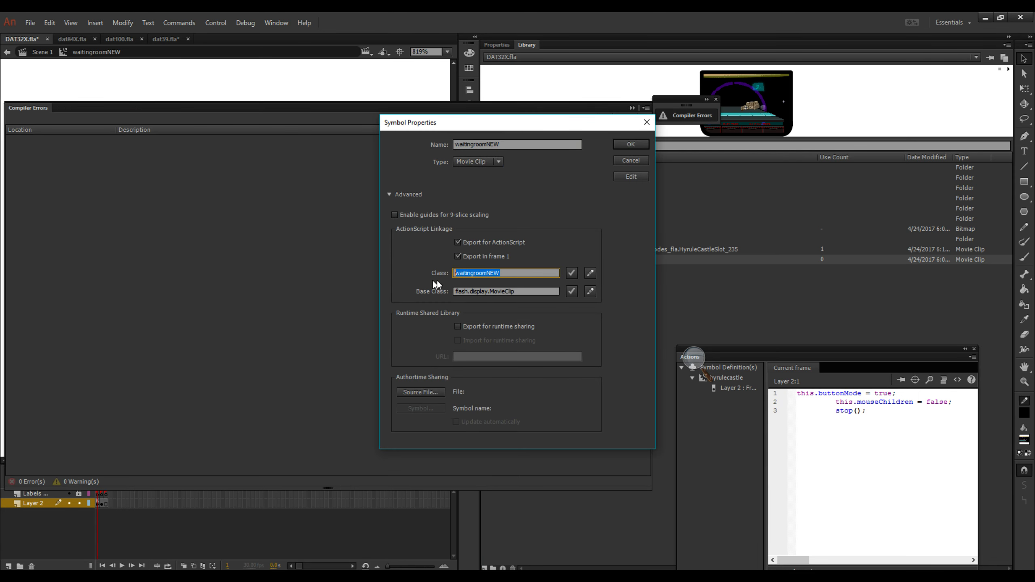
# Set the ActionScript class of waitingroomNEW to menu_modes_fla.WaitingRoomNEWSlot_235 and accept the automatically generated class definition.
pyautogui.hotkey('ctrl', 'v')
pyautogui.moveTo(533, 273); pyautogui.dragTo(518, 274)
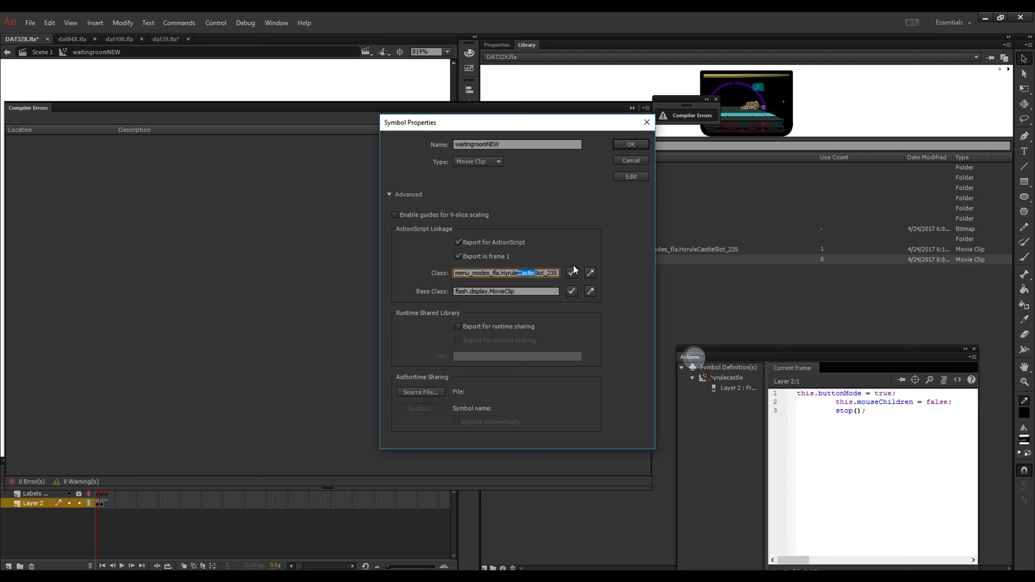
pyautogui.press('BackSpace')
pyautogui.press('BackSpace')
pyautogui.press('BackSpace')
pyautogui.press('BackSpace')
pyautogui.press('BackSpace')
pyautogui.press('BackSpace')
pyautogui.press('BackSpace')
pyautogui.write('WaitingRoomNEW')
pyautogui.click(625, 143)
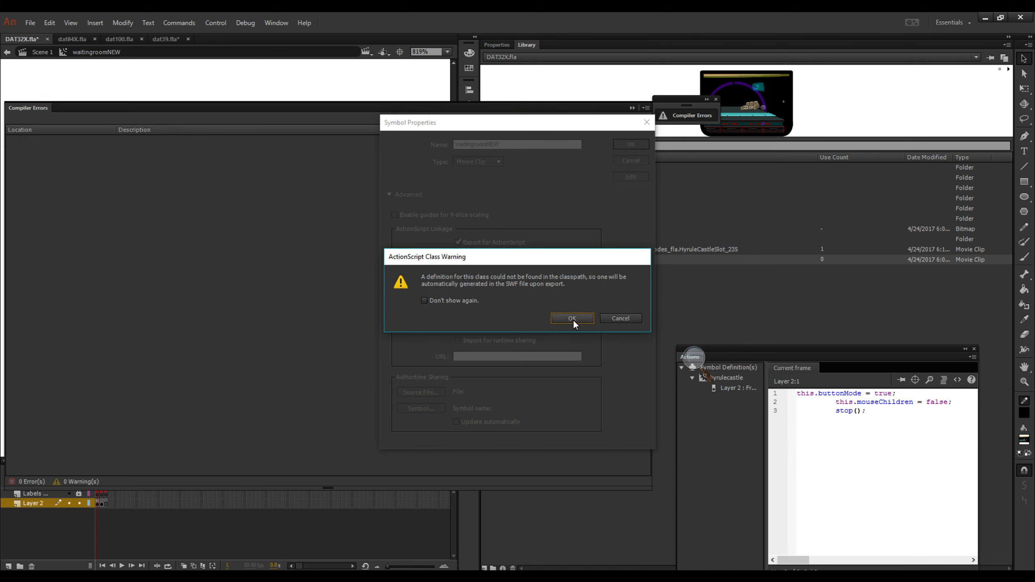
pyautogui.click(572, 319)
# Move the Compiler Errors window off the stage, collapse the symbols folder, and open the Stage Select clip from Scene 1 for editing.
pyautogui.moveTo(490, 107); pyautogui.dragTo(833, 326)
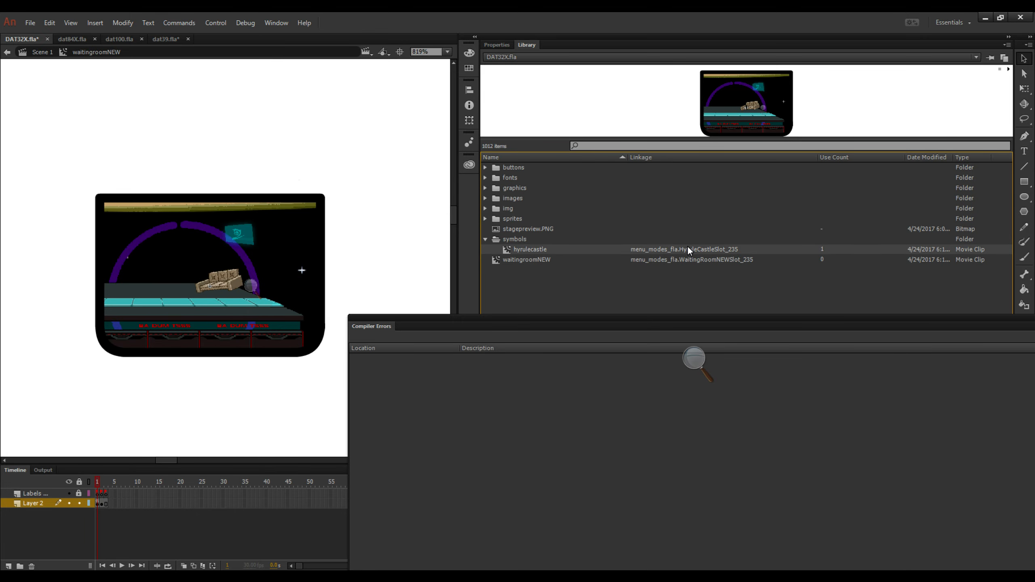
pyautogui.click(485, 239)
pyautogui.click(485, 239)
pyautogui.click(485, 239)
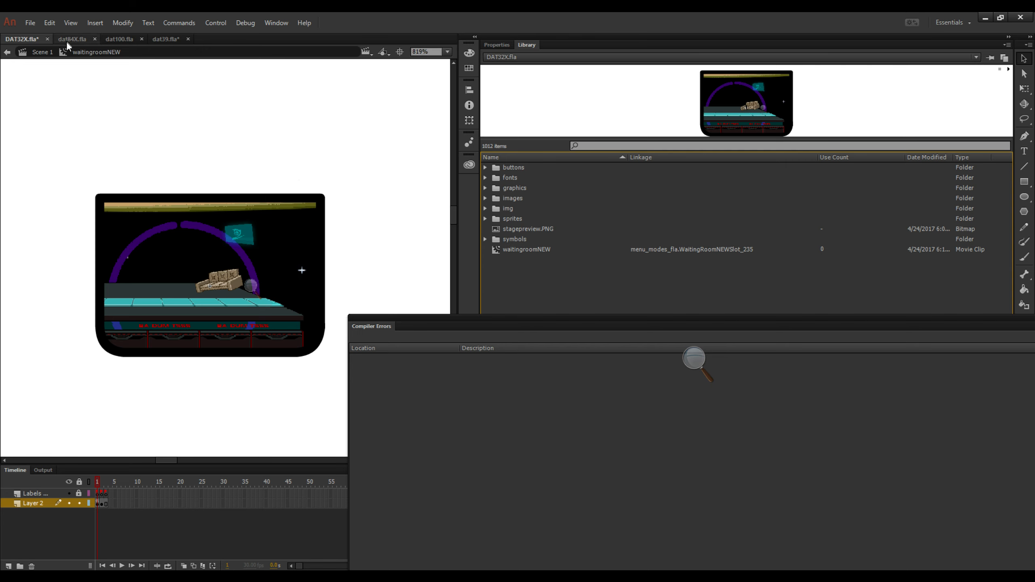
pyautogui.click(42, 52)
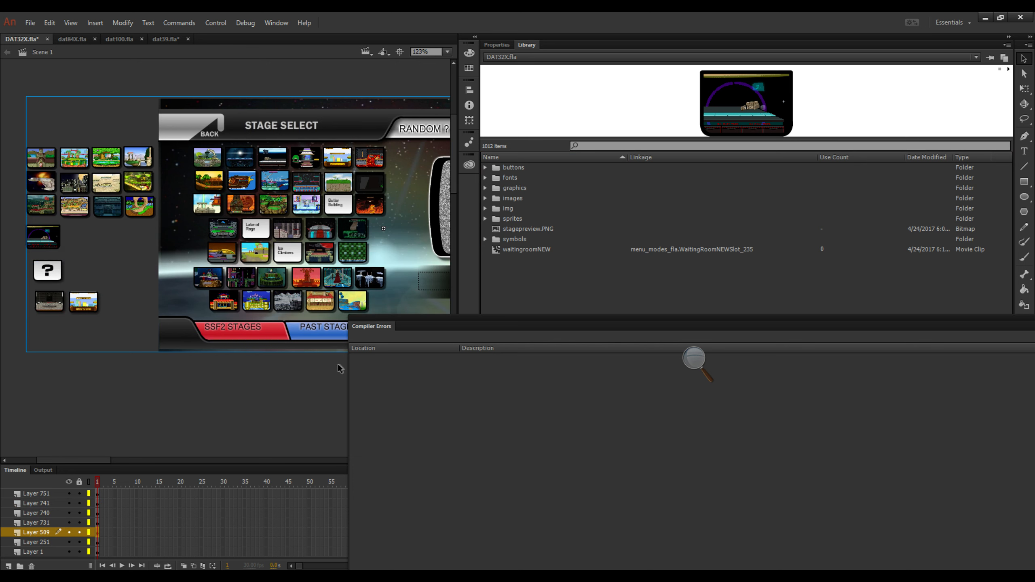
pyautogui.doubleClick(324, 239)
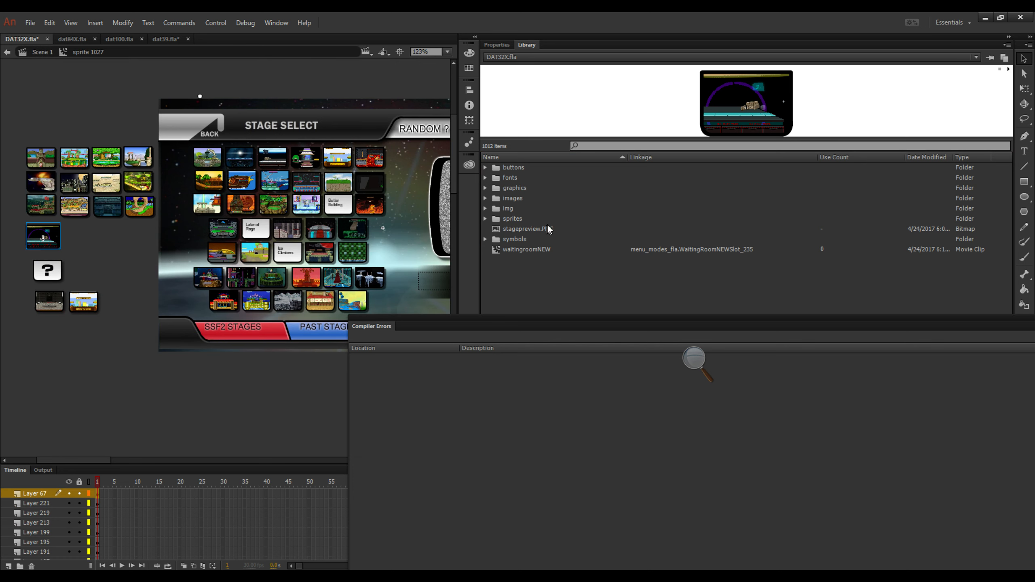
# Place an instance of the new waiting room icon in the Stage Select clip, in the empty area below the icons outside the menu.
pyautogui.moveTo(742, 97); pyautogui.dragTo(118, 267)
pyautogui.moveTo(112, 240); pyautogui.dragTo(111, 240)
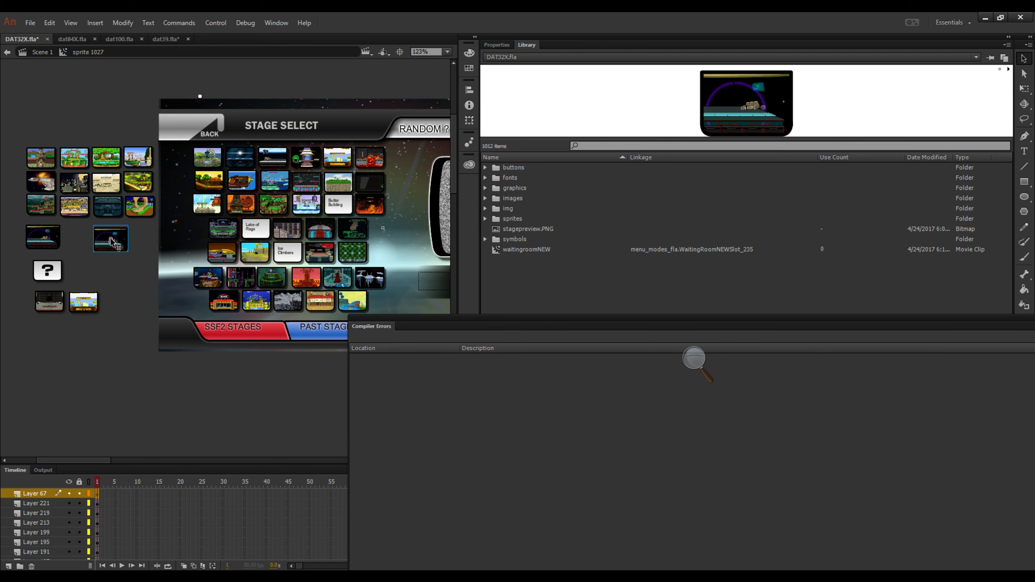
pyautogui.scroll(5, 110, 237)
pyautogui.scroll(-5, 117, 234)
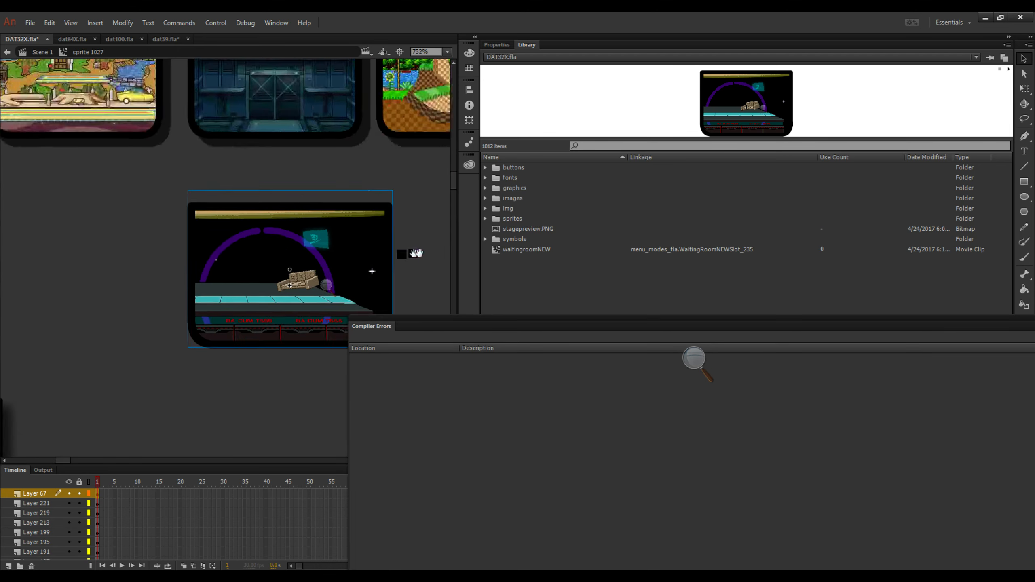
pyautogui.scroll(-4, 263, 246)
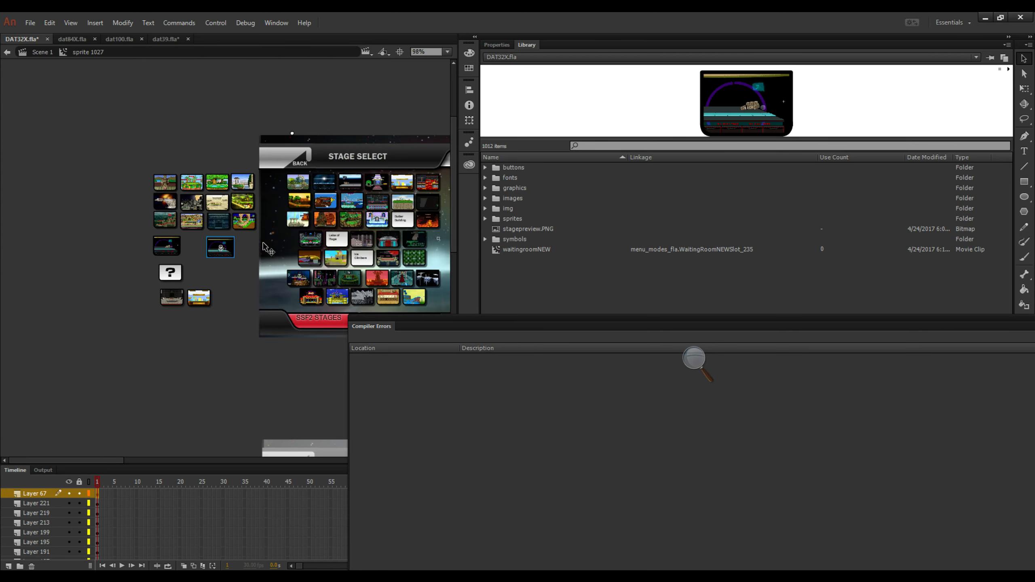
pyautogui.moveTo(224, 253); pyautogui.dragTo(219, 356)
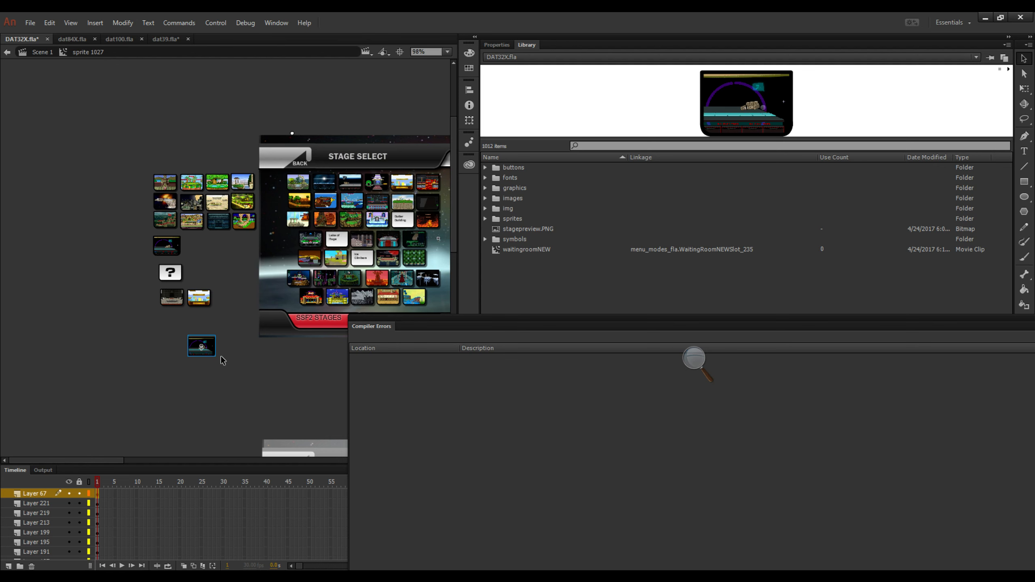
# Search the library for "hyrul" and check the hyrulecastle movie clip's entry.
pyautogui.click(814, 144)
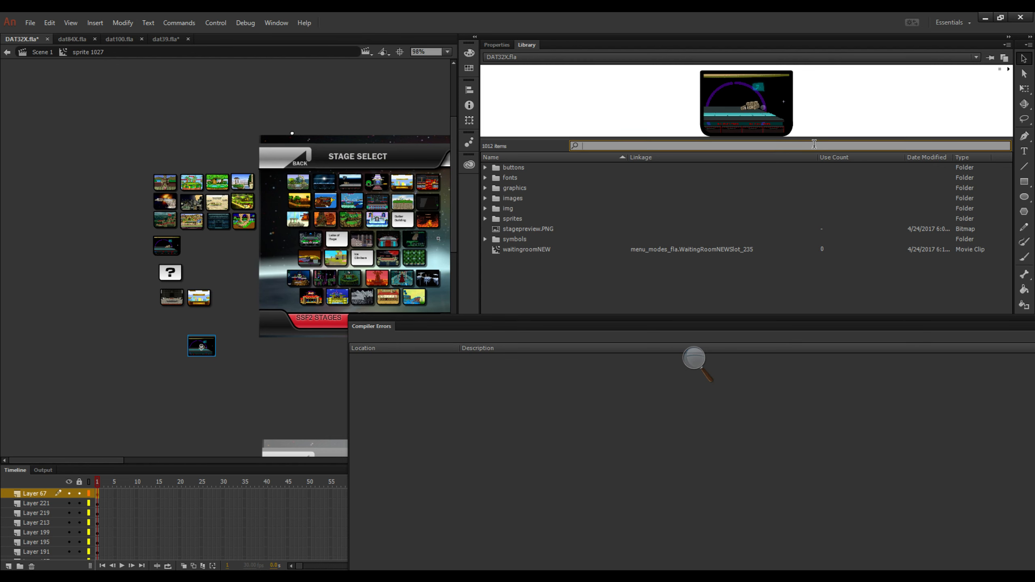
pyautogui.write('hyrul')
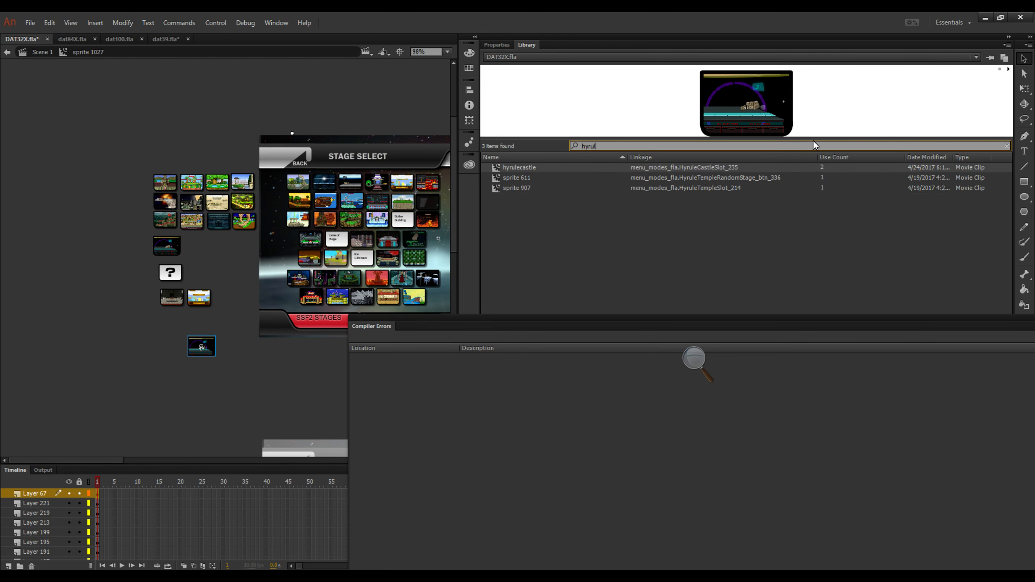
pyautogui.click(754, 176)
pyautogui.click(744, 171)
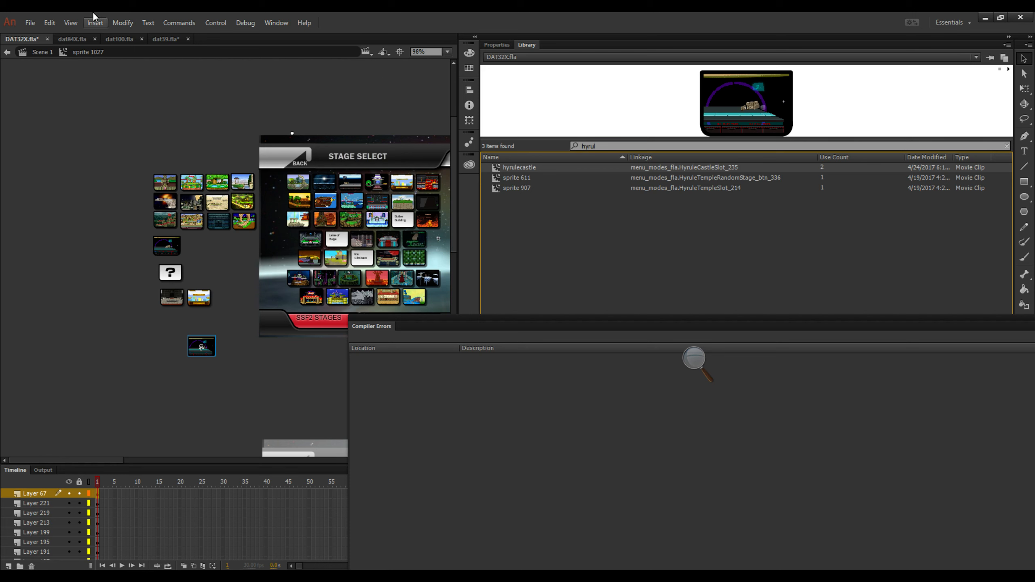
# Save the document under the new name DAT32Y.fla in the DAT32 folder.
pyautogui.click(31, 22)
pyautogui.click(77, 139)
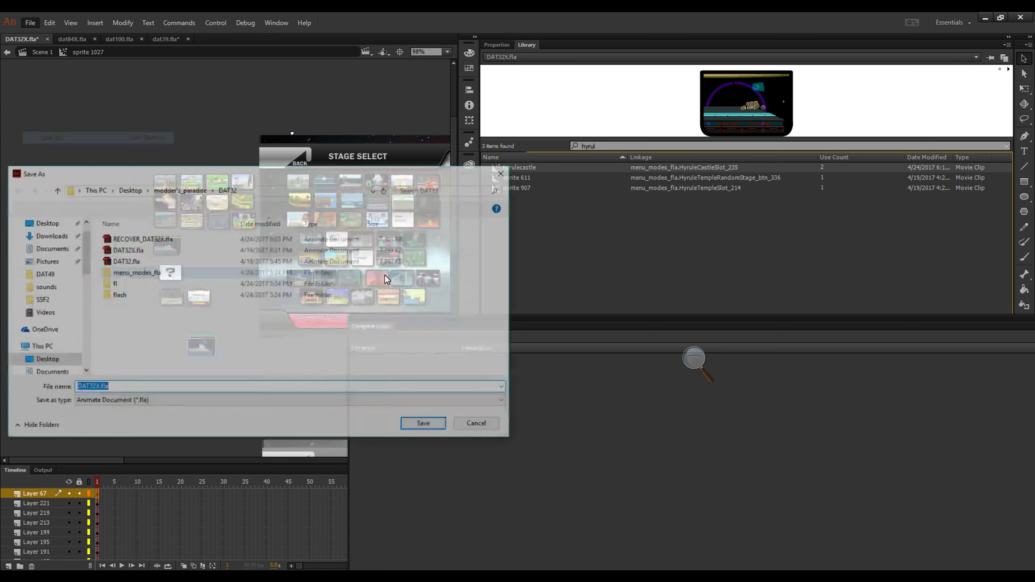
pyautogui.click(97, 385)
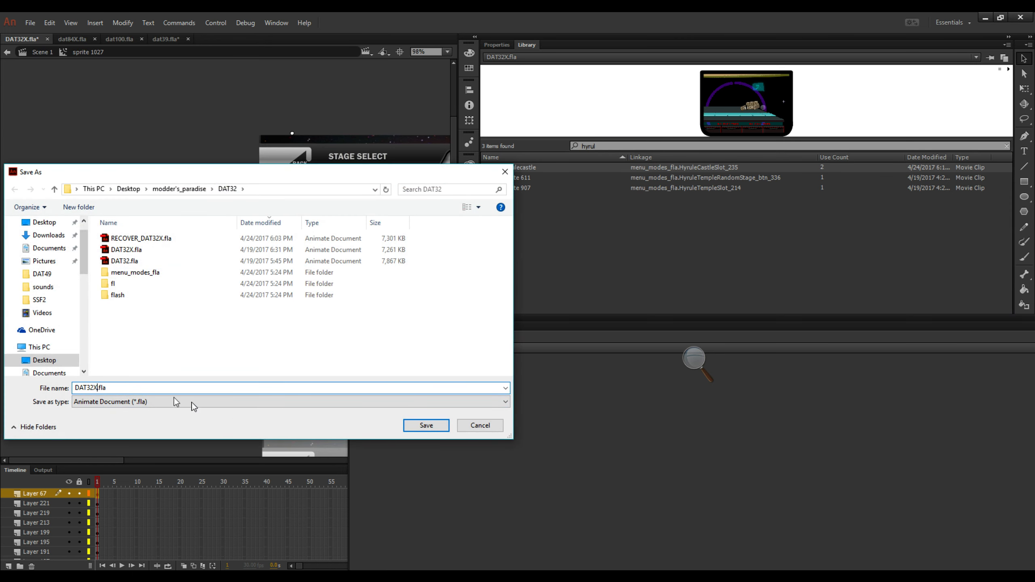
pyautogui.press('BackSpace')
pyautogui.write('Y')
pyautogui.press('Return')
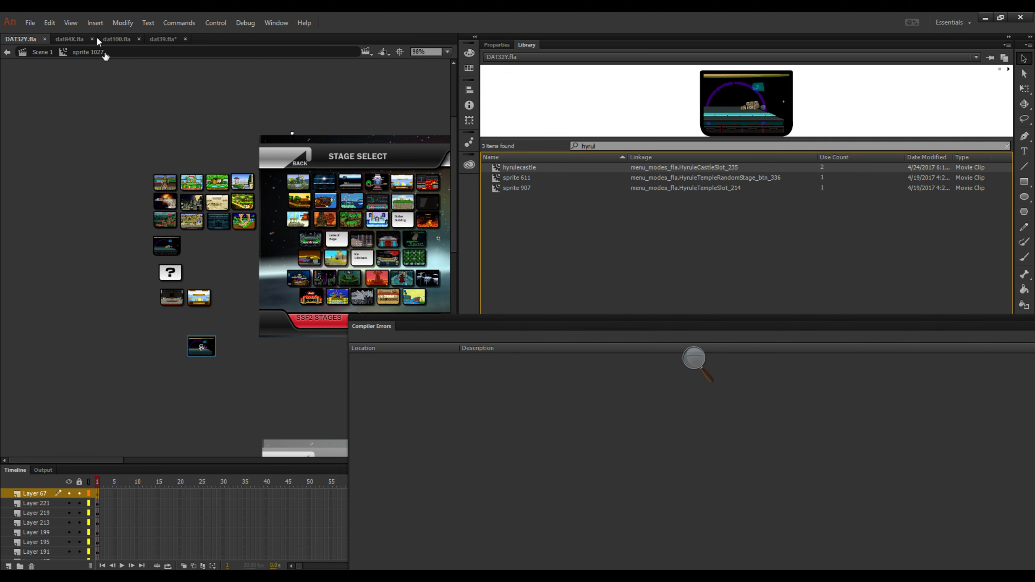
# Open the original DAT32X.fla from the DAT32 folder and accept the default font mapping.
pyautogui.click(31, 23)
pyautogui.click(37, 49)
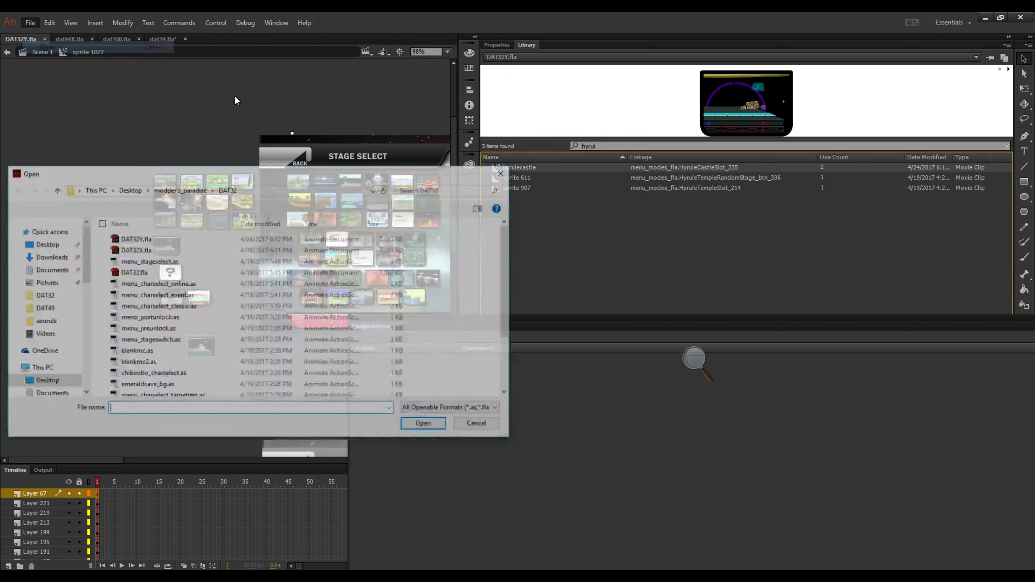
pyautogui.doubleClick(191, 250)
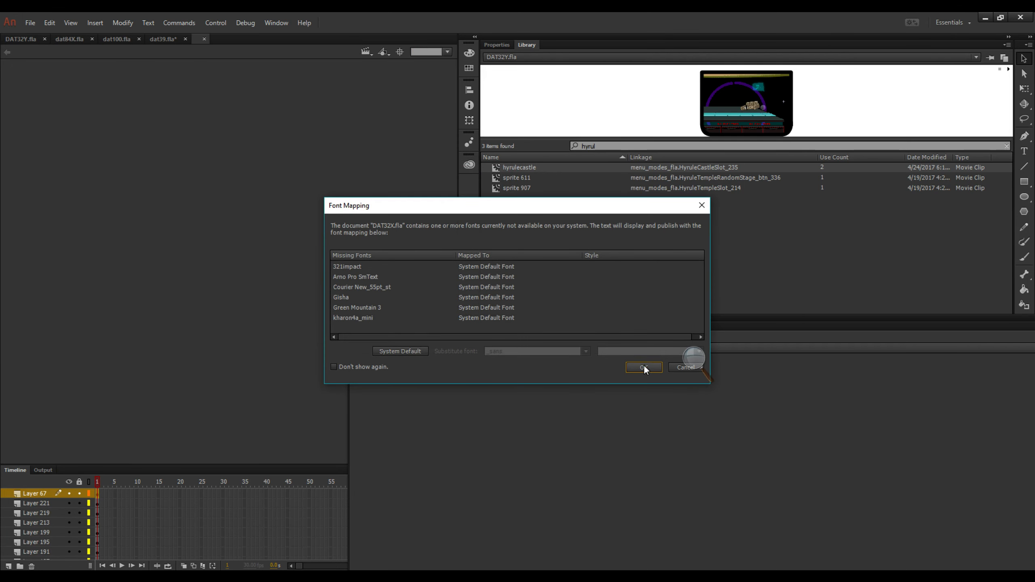
pyautogui.click(644, 367)
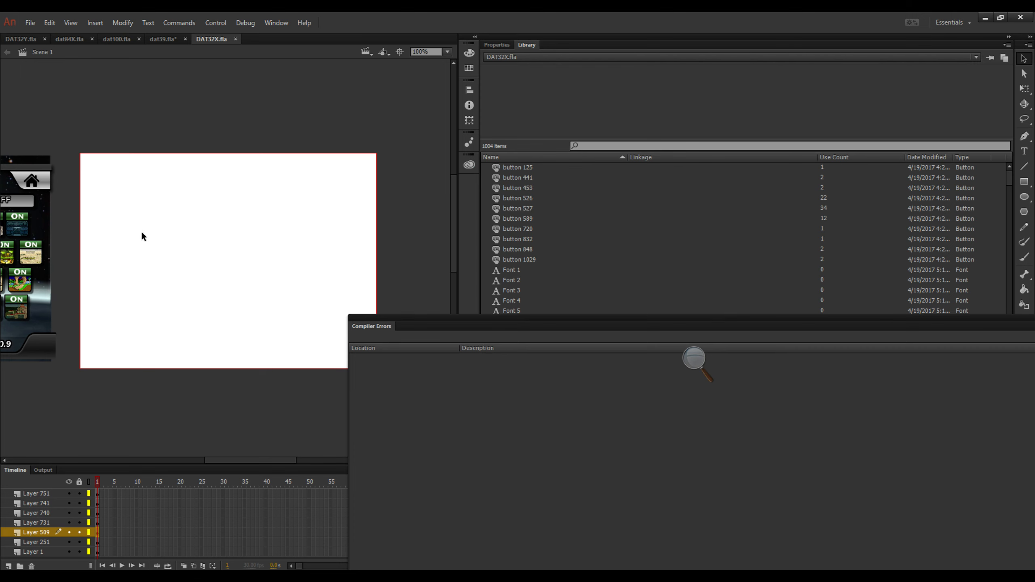
# Open the Stage Select clip and move the Hyrule Castle icon out of the menu to just above the question-mark icon.
pyautogui.press('space')
pyautogui.moveTo(142, 236); pyautogui.dragTo(607, 249)
pyautogui.moveTo(192, 240); pyautogui.dragTo(499, 273)
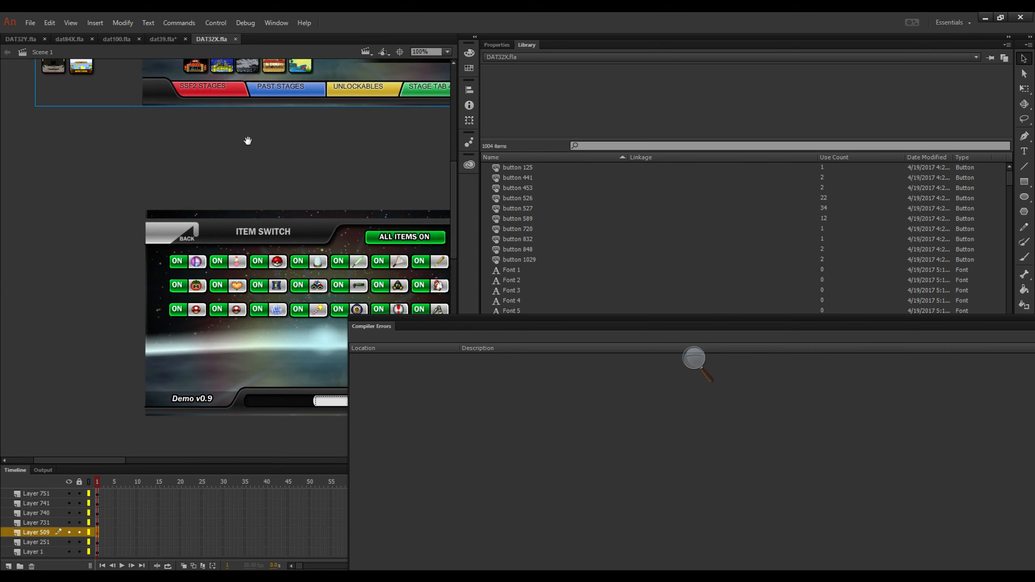
pyautogui.moveTo(248, 140); pyautogui.dragTo(296, 262)
pyautogui.moveTo(297, 151); pyautogui.dragTo(299, 233)
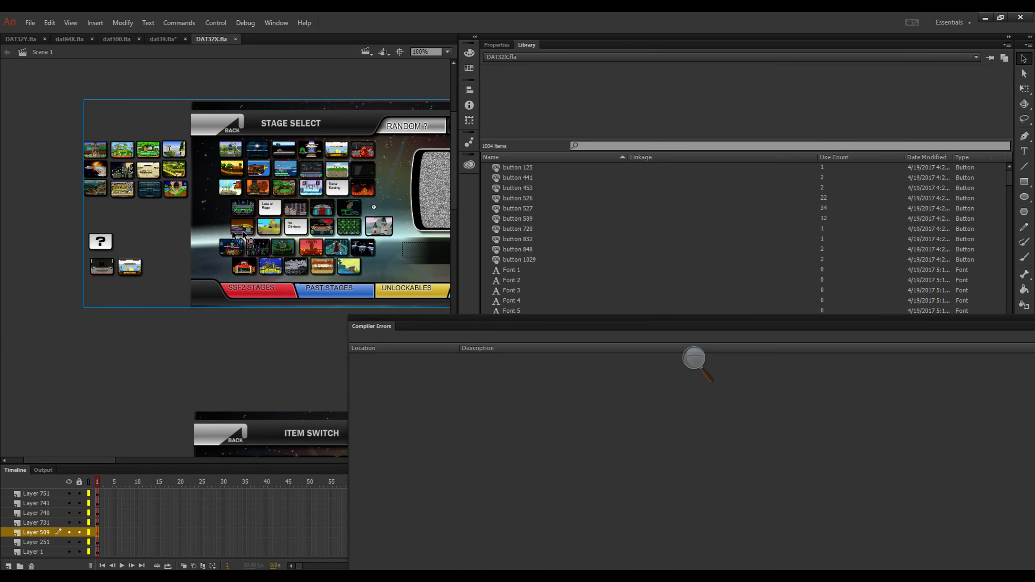
pyautogui.doubleClick(242, 235)
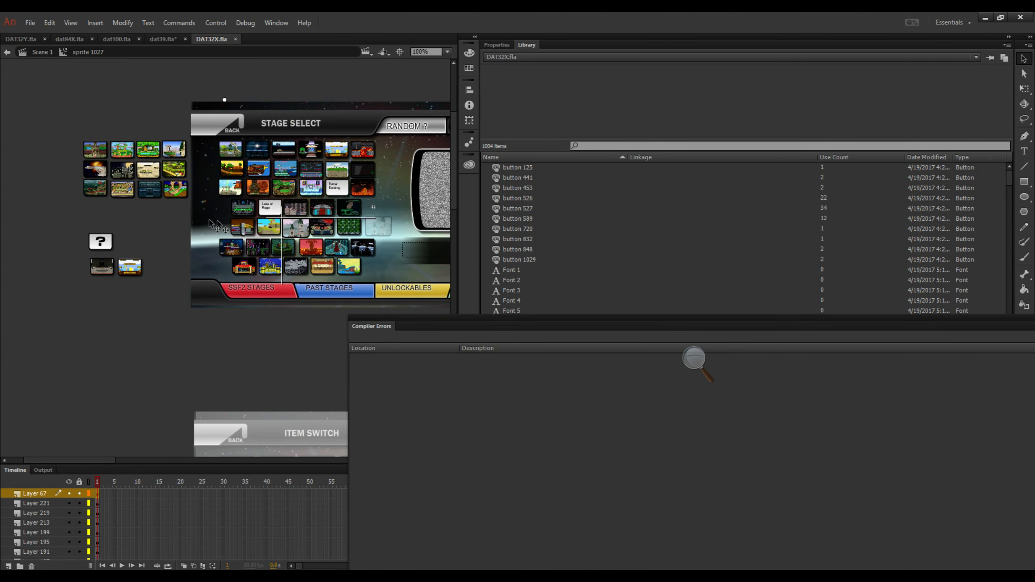
pyautogui.moveTo(212, 224); pyautogui.dragTo(99, 212)
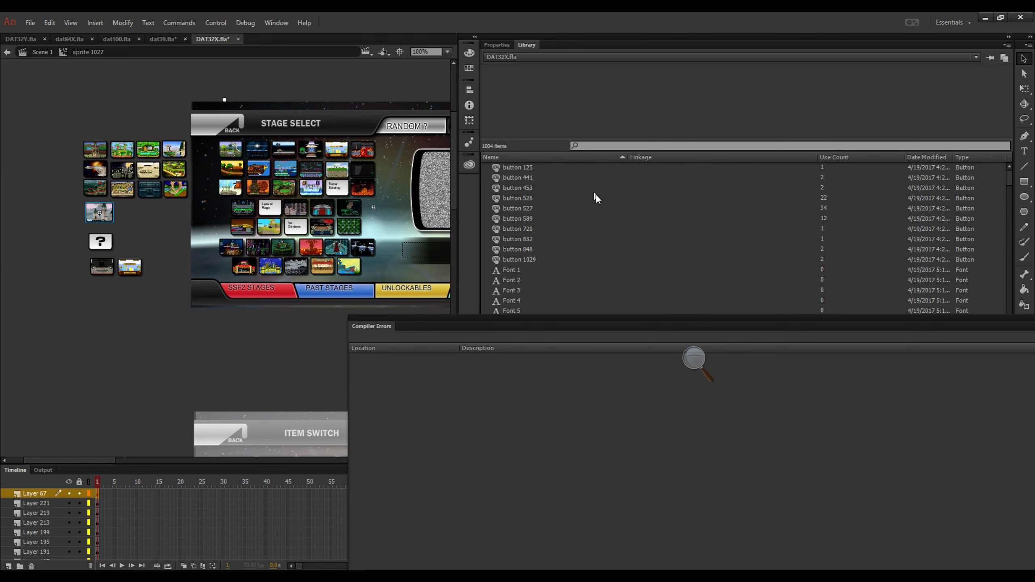
# Show the Actions window, switch the library to DAT32Y.fla and clear its search.
pyautogui.press('F9')
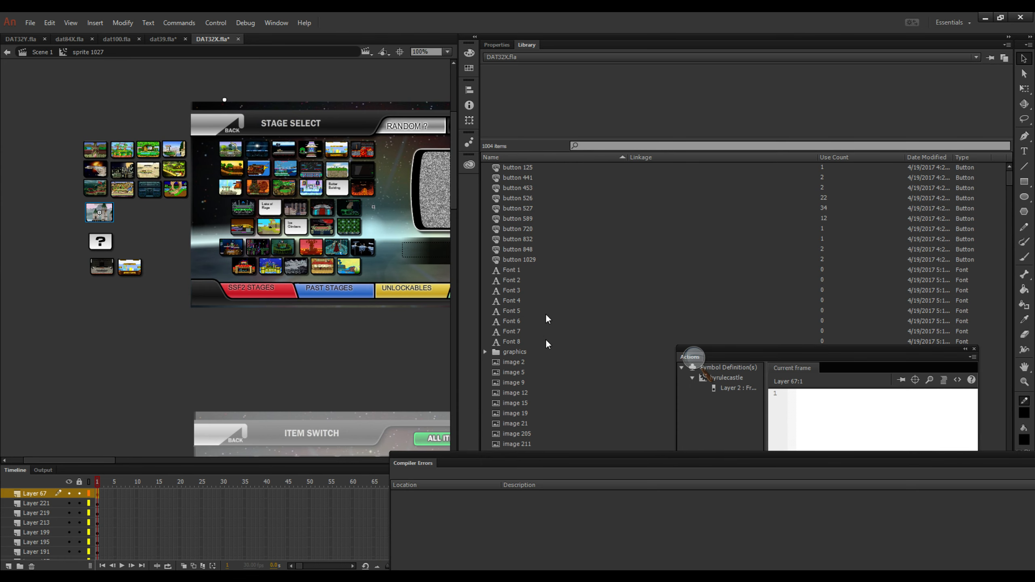
pyautogui.click(514, 56)
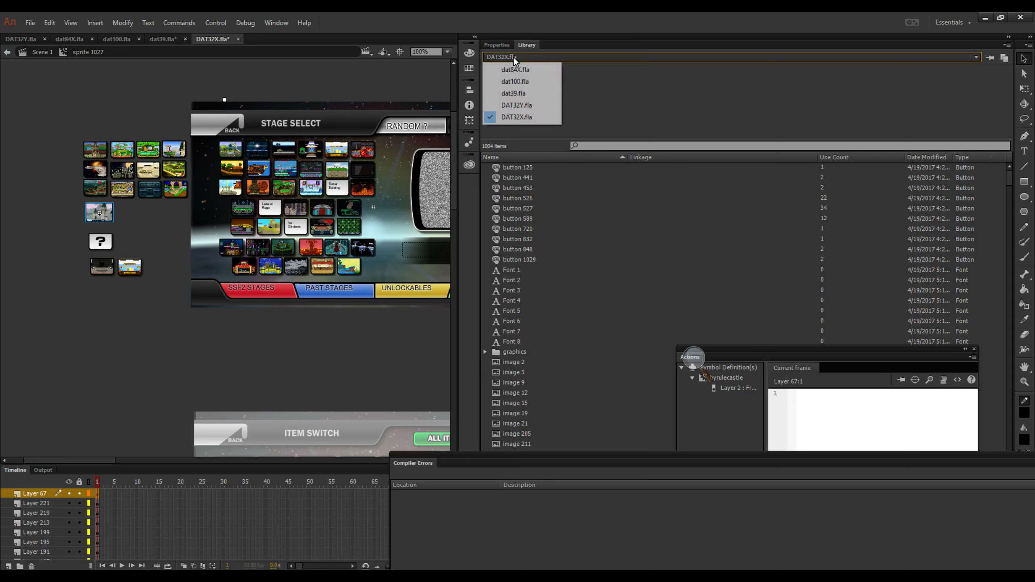
pyautogui.click(521, 106)
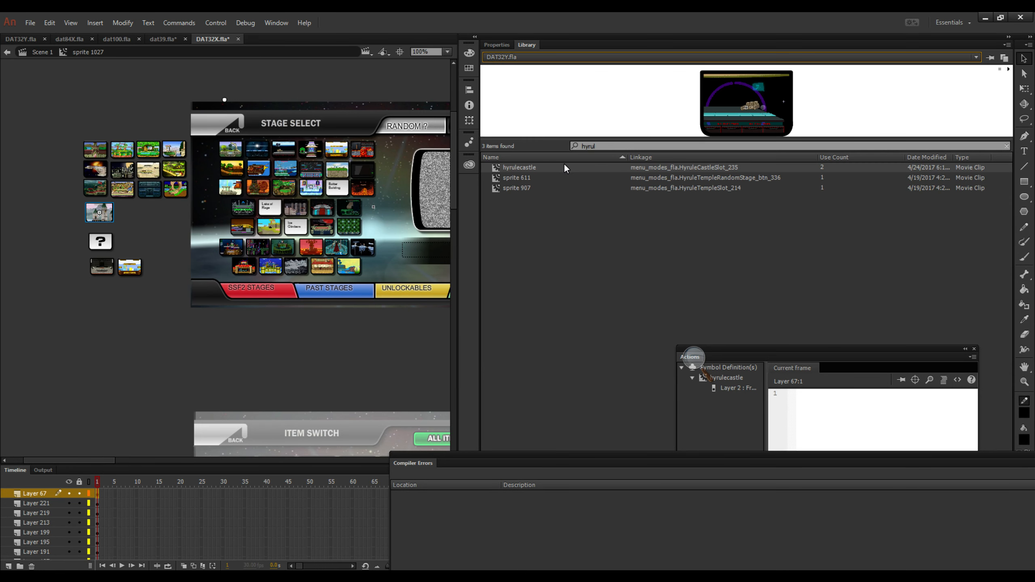
pyautogui.click(1006, 145)
# Place waitingroomNEW from the DAT32Y.fla library beside the Hyrule Castle icon, putting duplicate items into a folder.
pyautogui.click(601, 260)
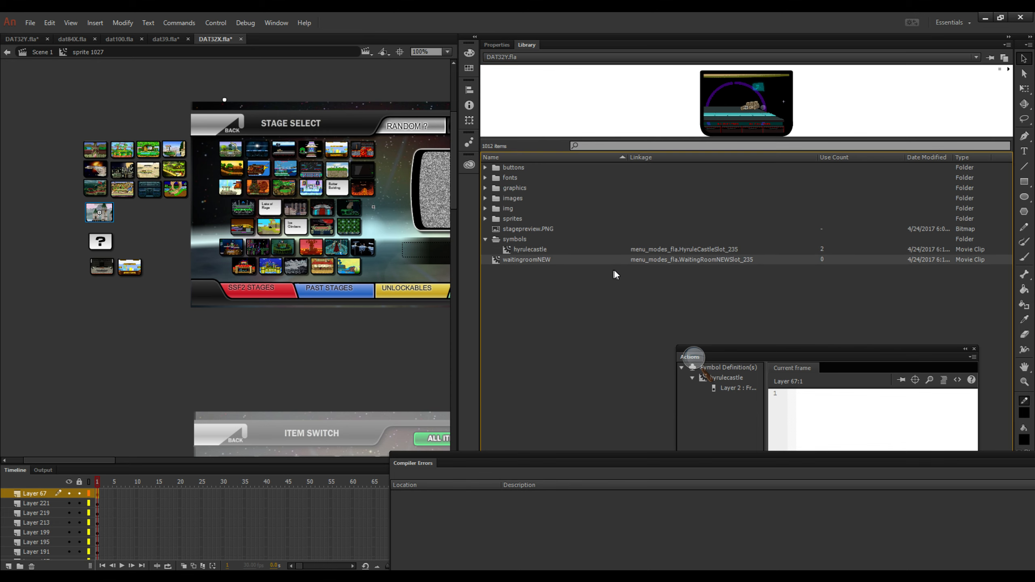
pyautogui.moveTo(551, 266); pyautogui.dragTo(147, 215)
pyautogui.click(519, 306)
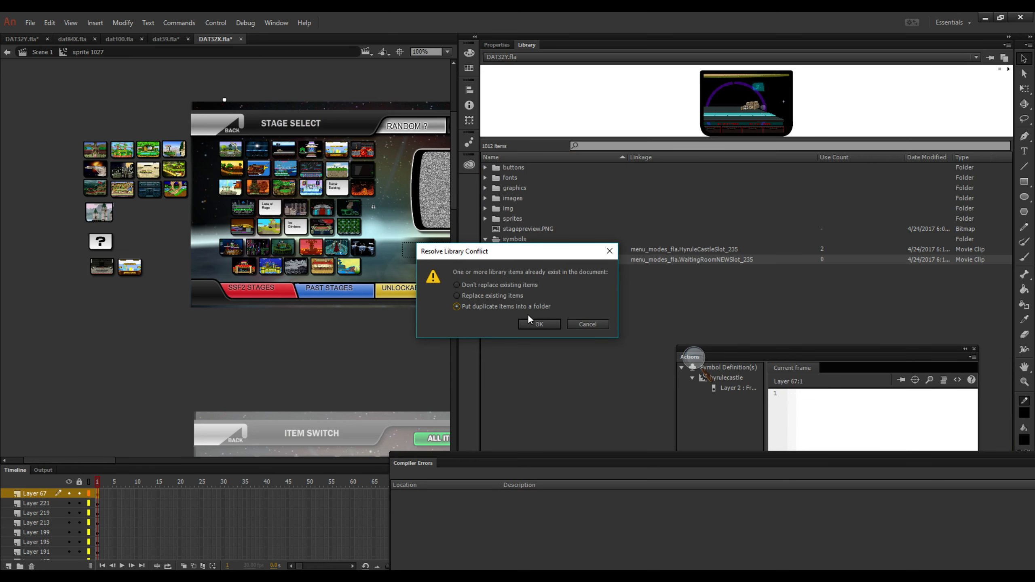
pyautogui.click(532, 323)
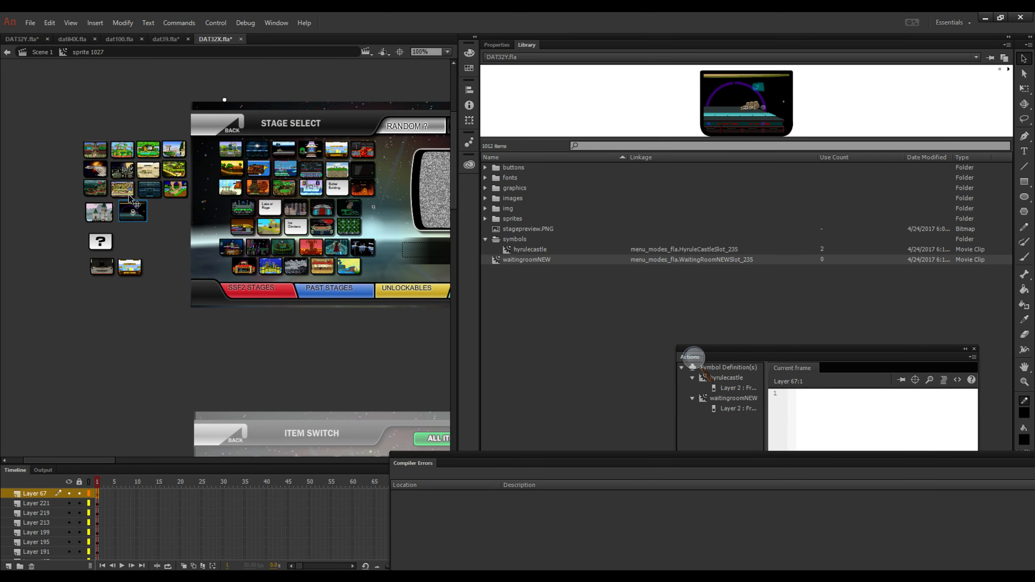
# Compare the instance properties of the placed waitingroomNEW icon with those of the Hyrule Castle icon and the stage icons above it.
pyautogui.scroll(5, 134, 204)
pyautogui.scroll(3, 155, 221)
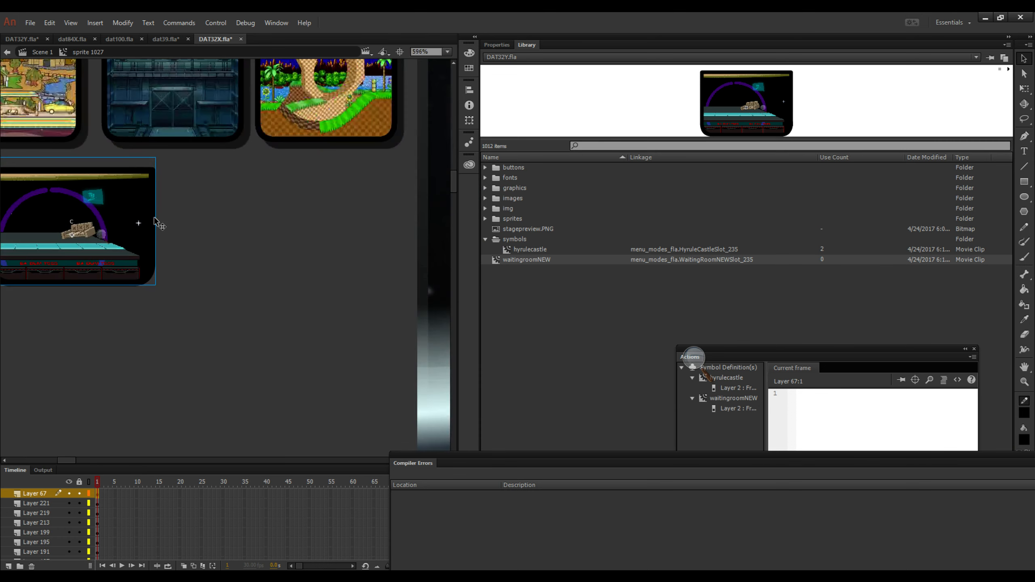
pyautogui.scroll(-3, 155, 220)
pyautogui.moveTo(172, 225); pyautogui.dragTo(257, 288)
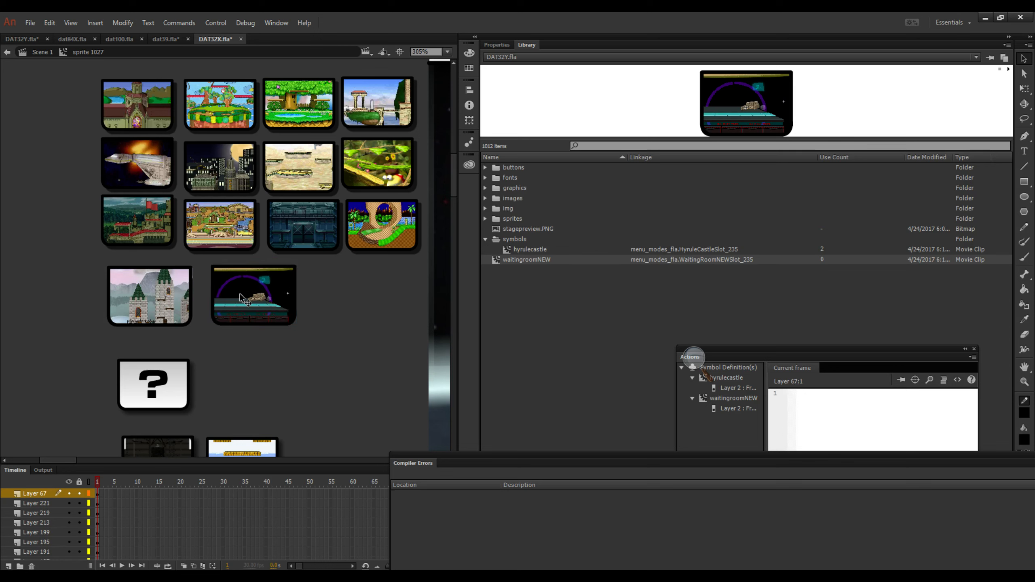
pyautogui.click(498, 45)
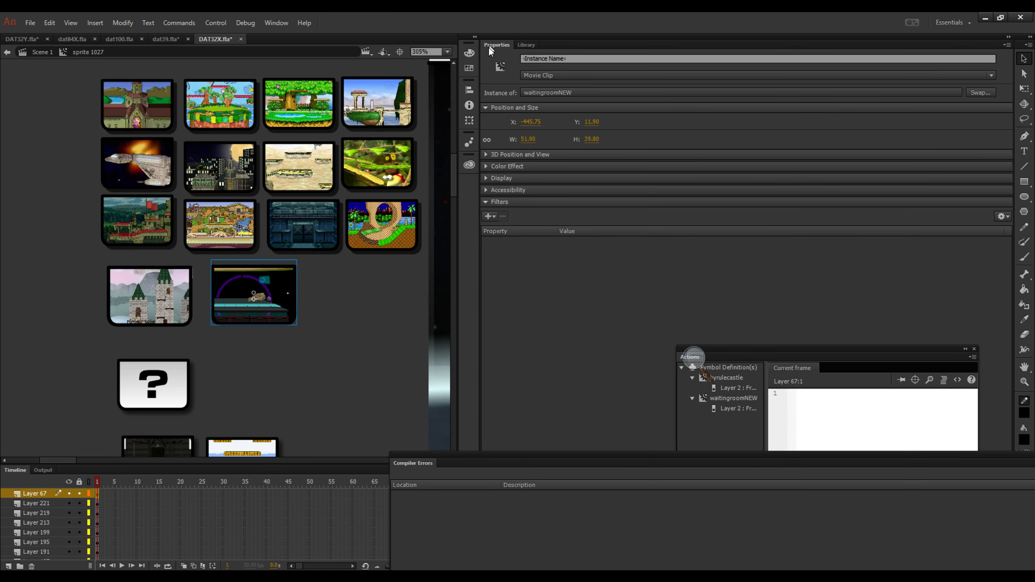
pyautogui.click(139, 300)
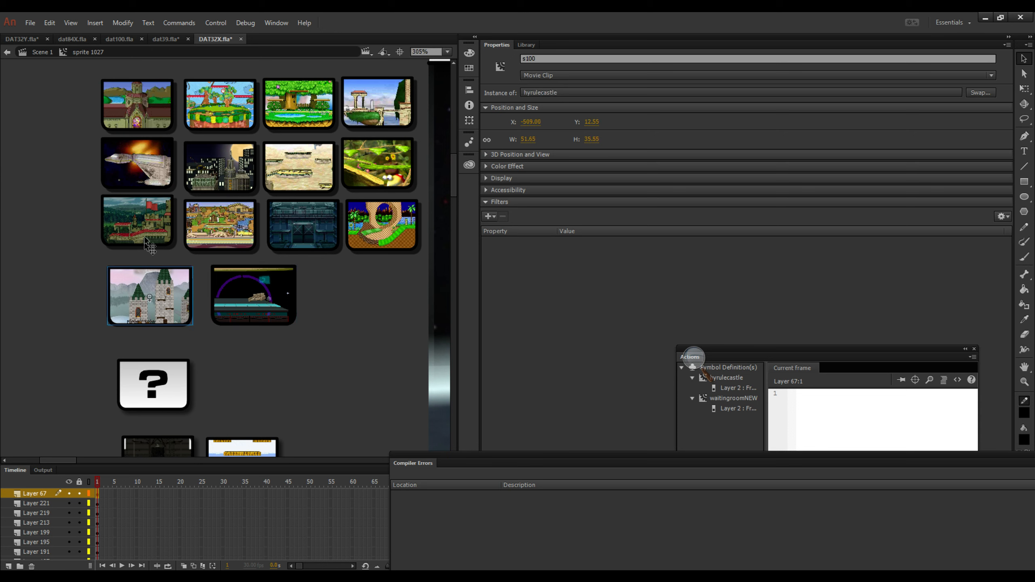
pyautogui.click(150, 218)
pyautogui.click(147, 162)
pyautogui.click(161, 214)
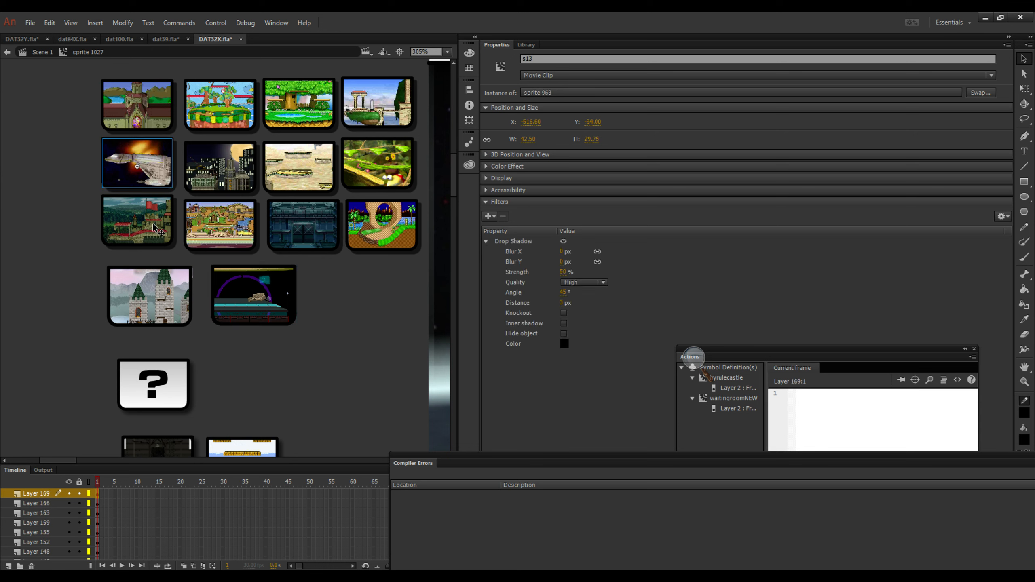
pyautogui.click(176, 309)
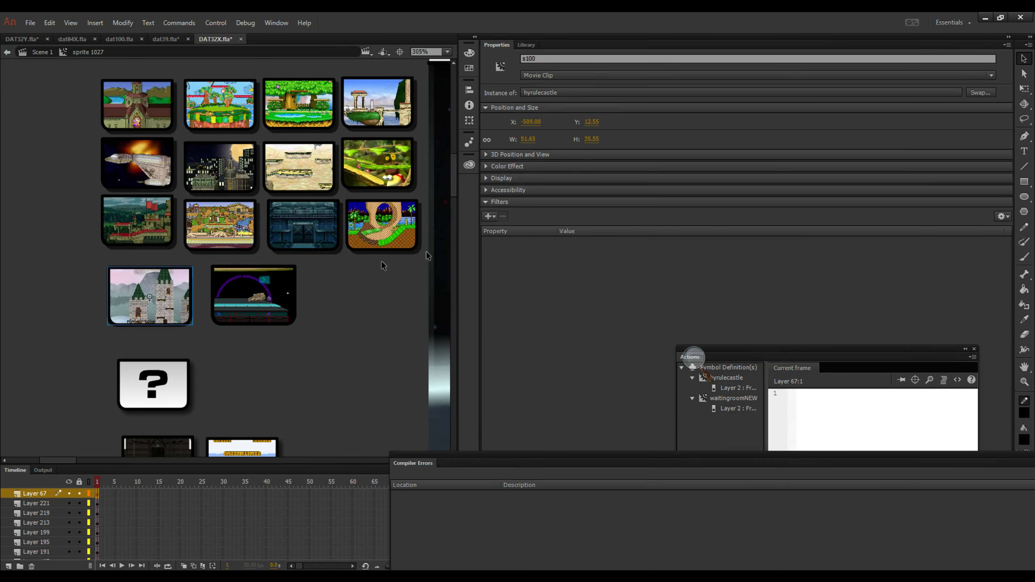
# Give the Hyrule Castle icon the instance name s100 and the waitingroomNEW icon the instance name s101.
pyautogui.doubleClick(556, 58)
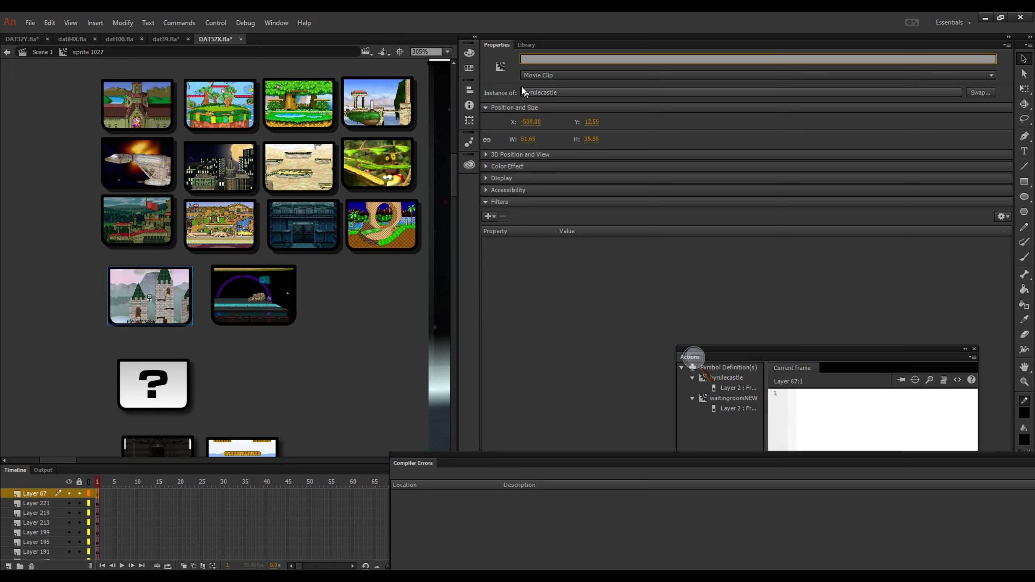
pyautogui.click(513, 72)
pyautogui.click(577, 58)
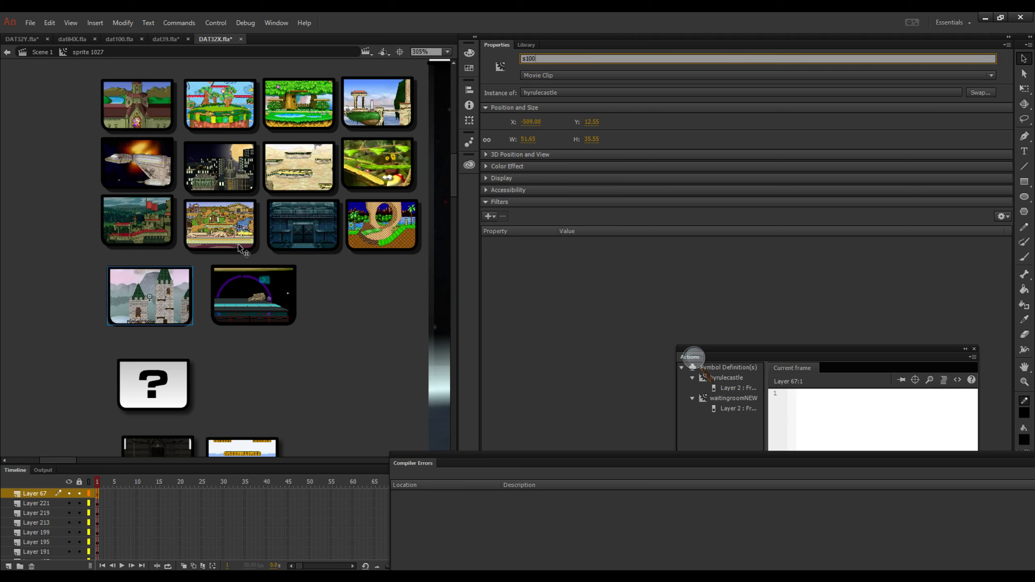
pyautogui.click(248, 281)
pyautogui.click(549, 58)
pyautogui.write('s')
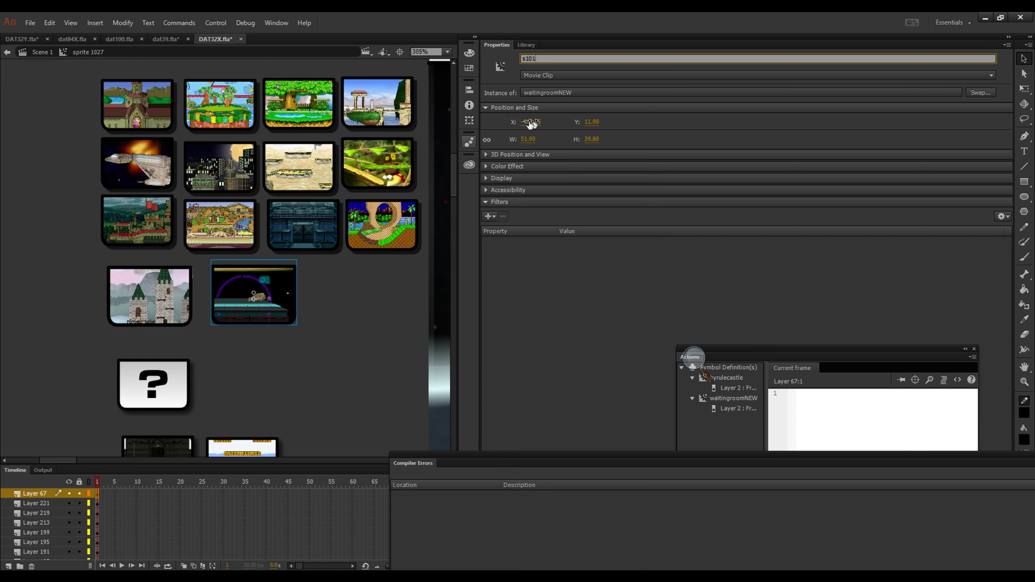
pyautogui.click(353, 300)
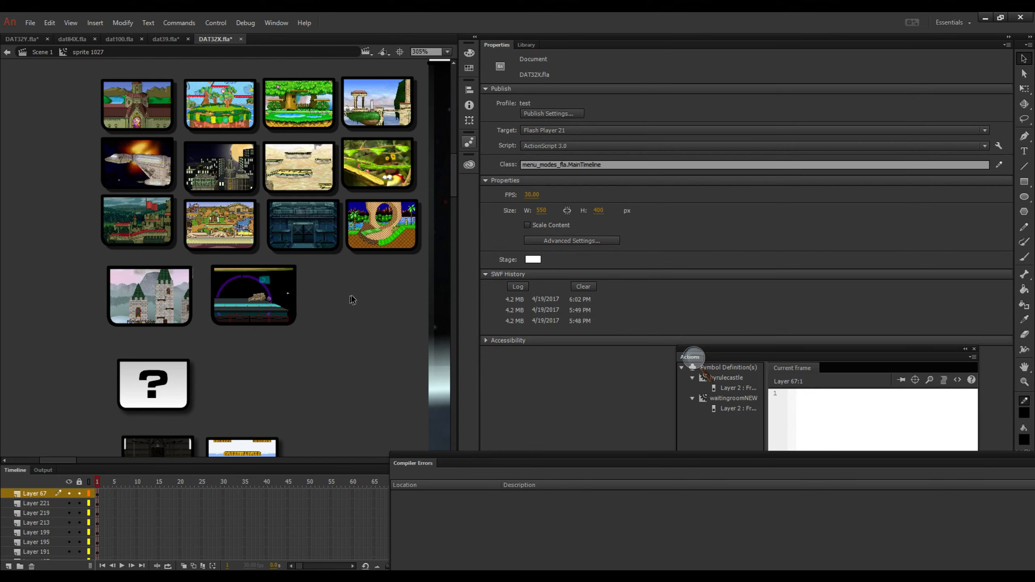
pyautogui.click(294, 285)
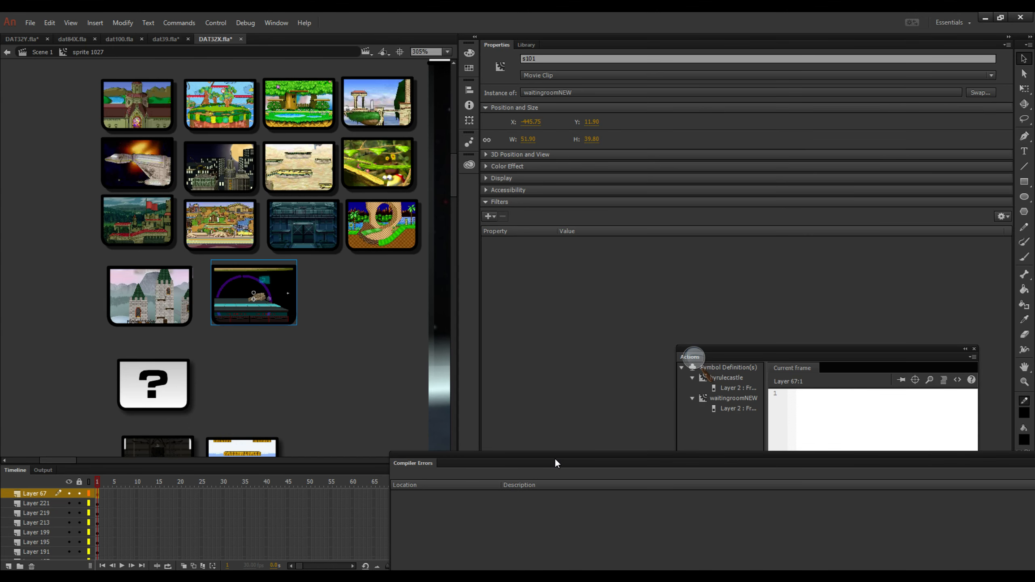
# Save the document as DAT32X.fla in the DAT32 folder, replacing the existing file.
pyautogui.scroll(-6, 259, 293)
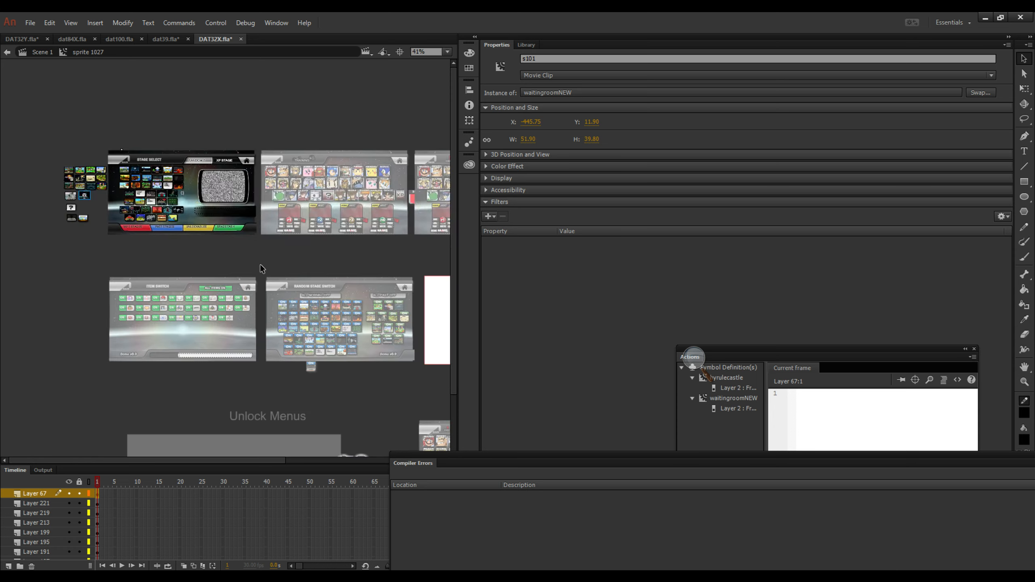
pyautogui.scroll(2, 126, 165)
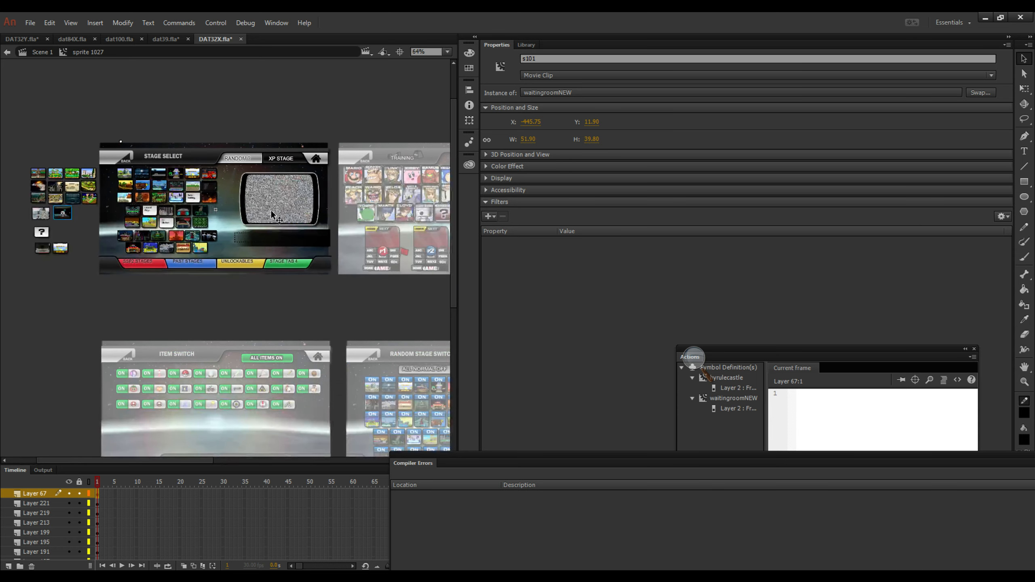
pyautogui.click(271, 214)
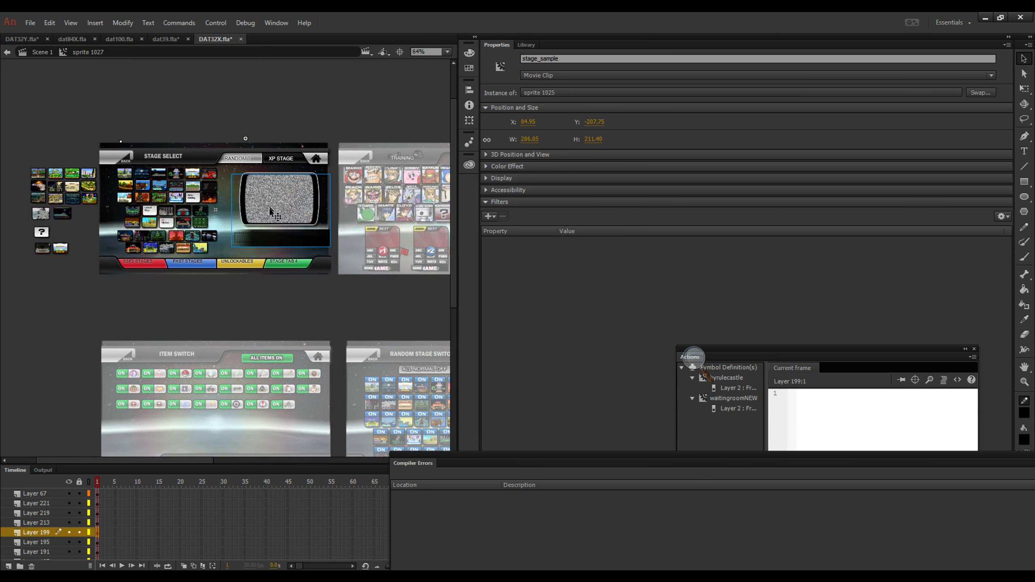
pyautogui.click(30, 22)
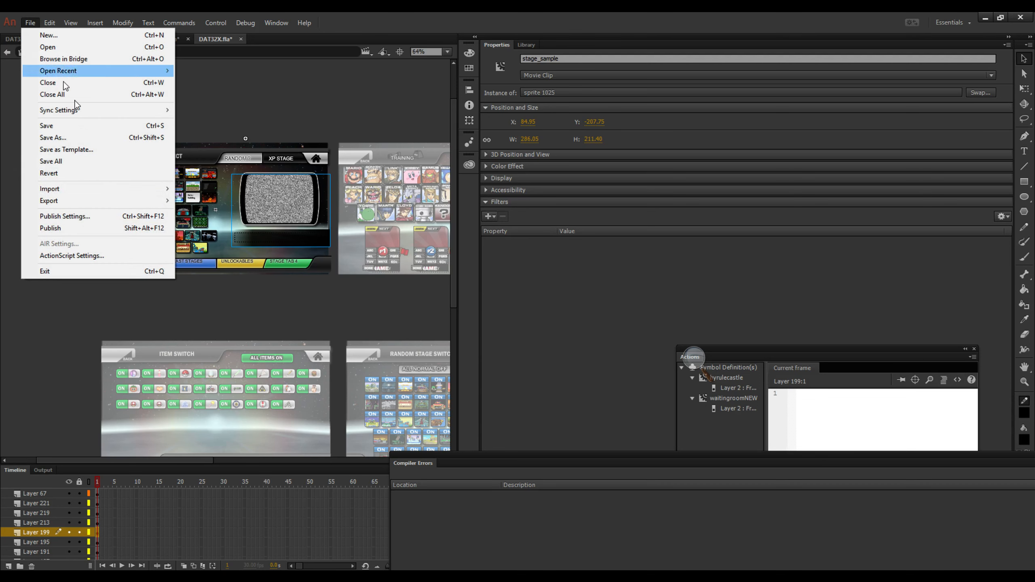
pyautogui.click(97, 139)
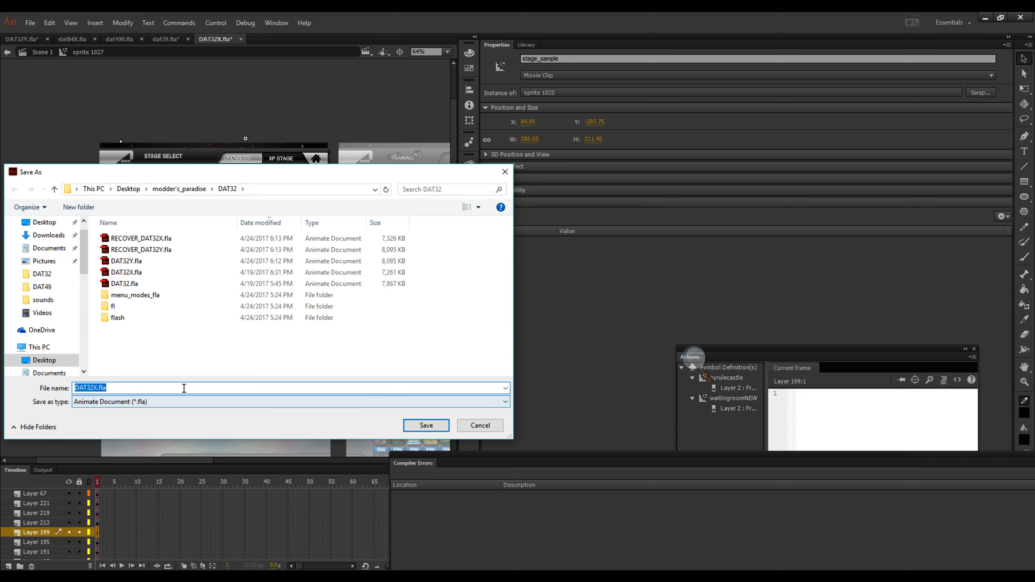
pyautogui.click(428, 425)
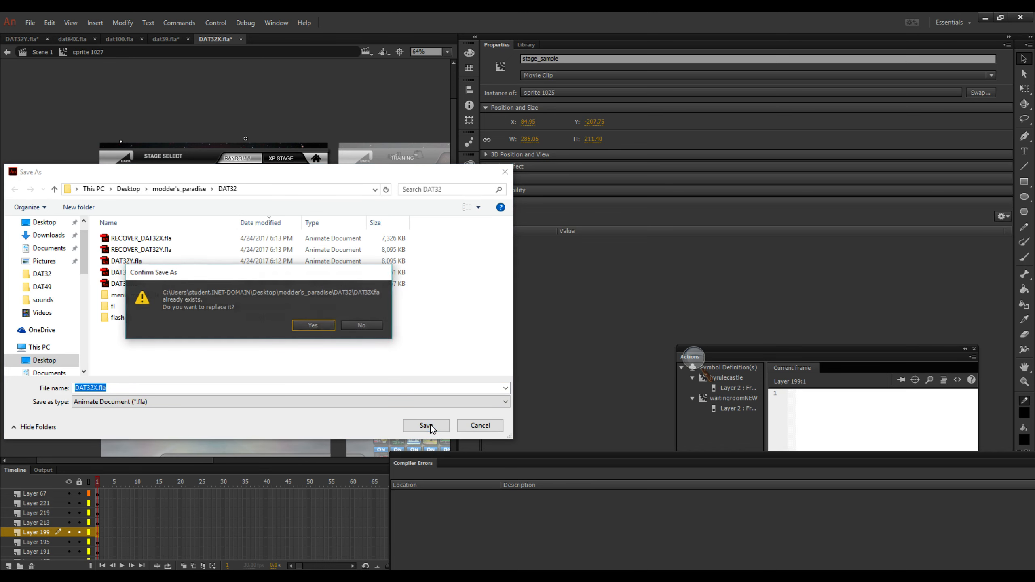
pyautogui.click(320, 324)
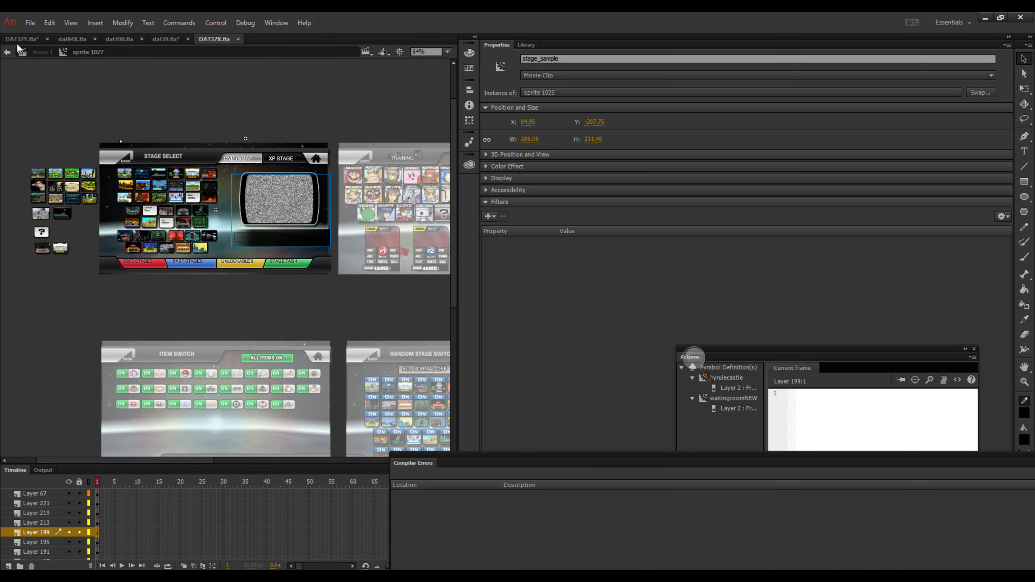
pyautogui.click(31, 22)
pyautogui.moveTo(122, 200)
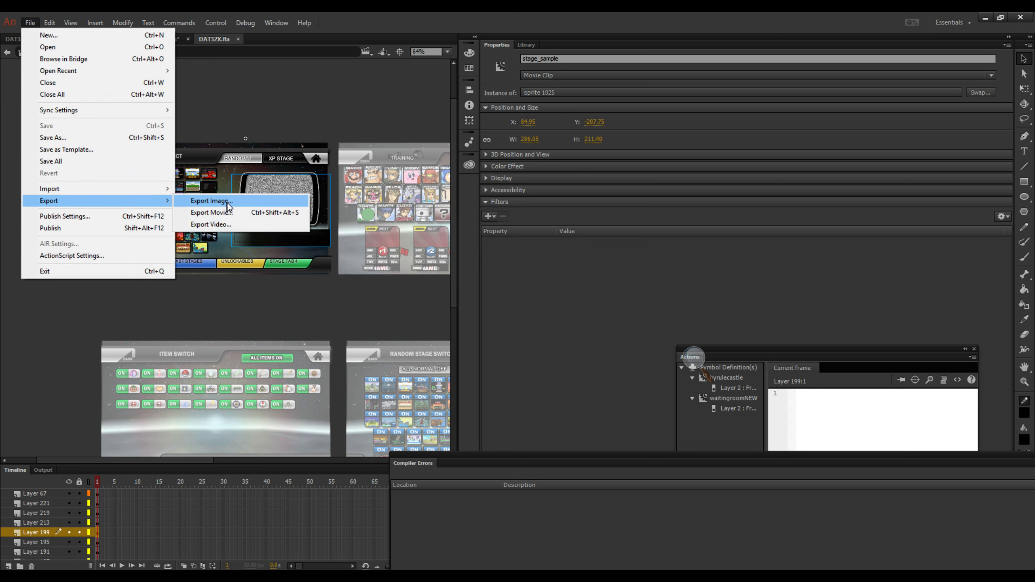
pyautogui.click(246, 210)
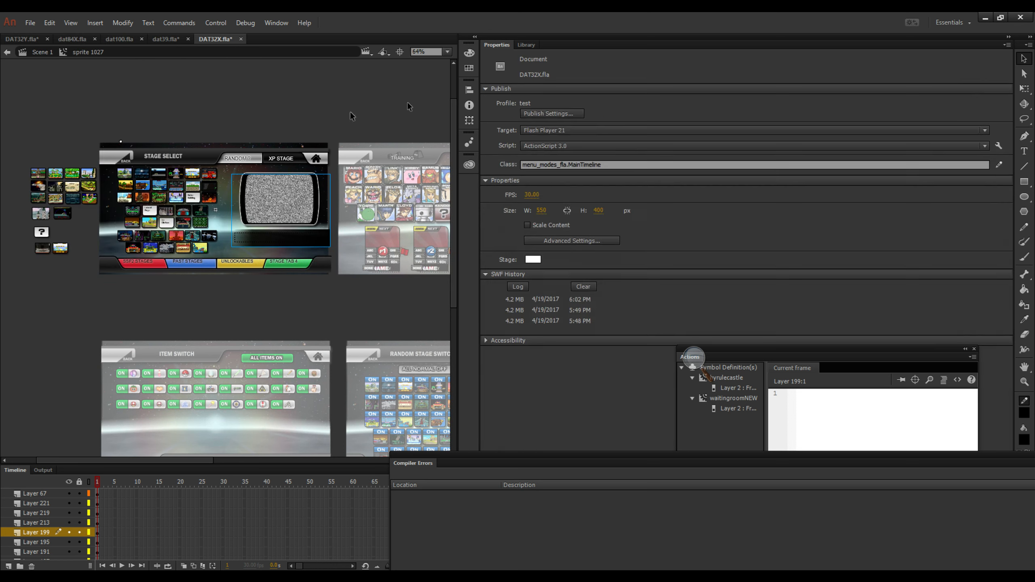
# Check the bitmap properties of stagepreview.PNG in the DAT32Y.fla library.
pyautogui.click(525, 45)
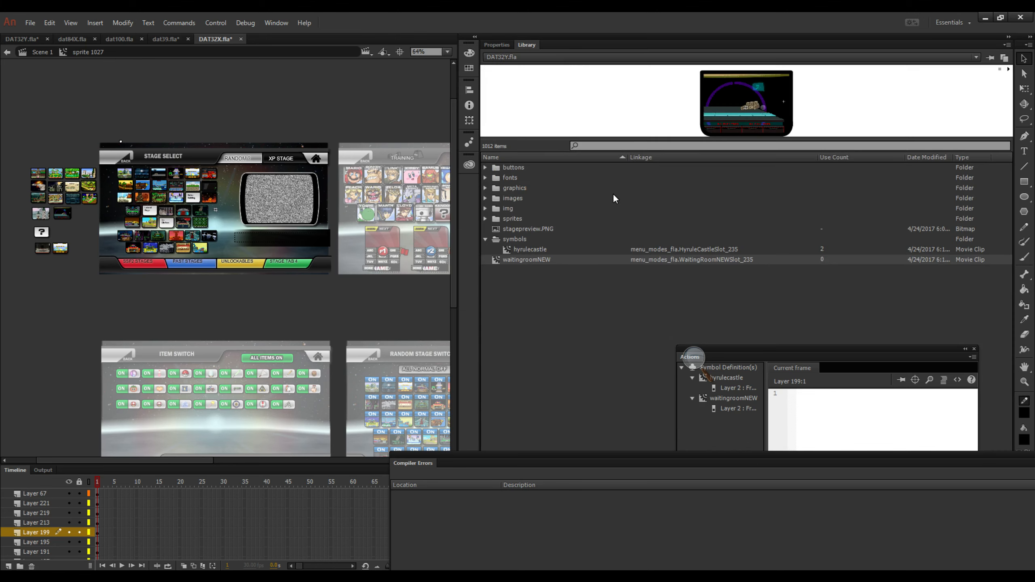
pyautogui.click(484, 237)
pyautogui.rightClick(519, 228)
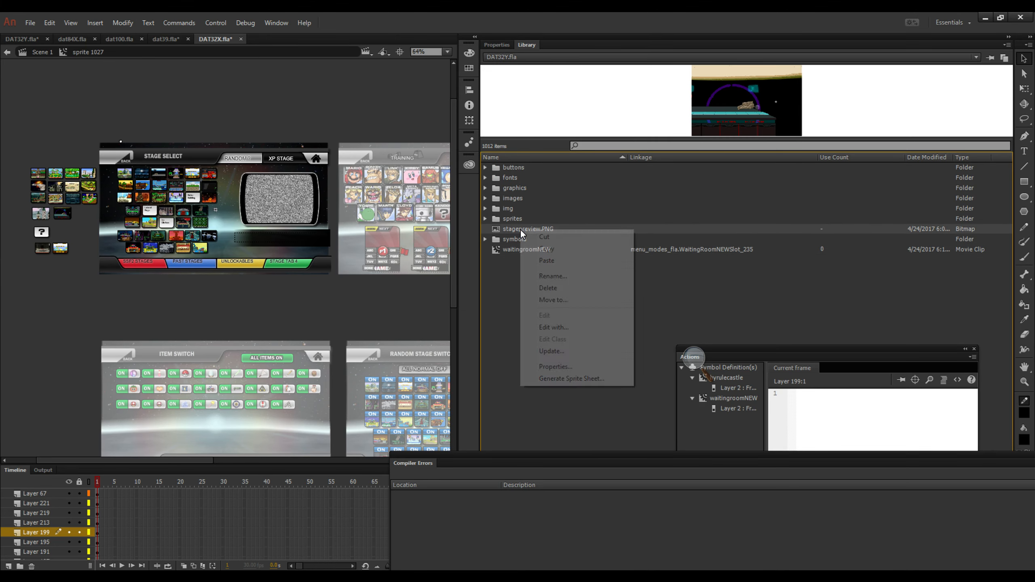
pyautogui.click(554, 367)
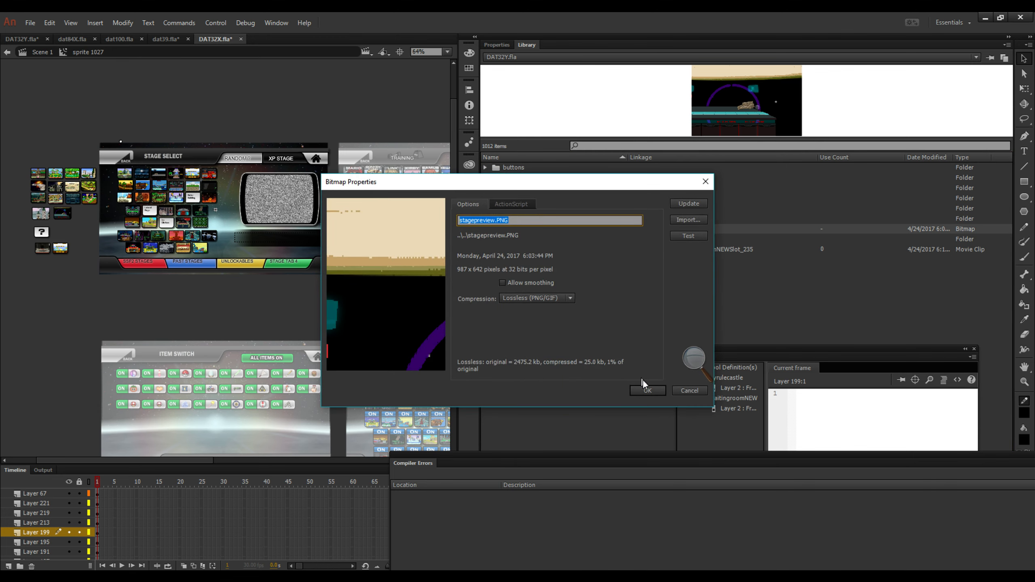
pyautogui.click(645, 389)
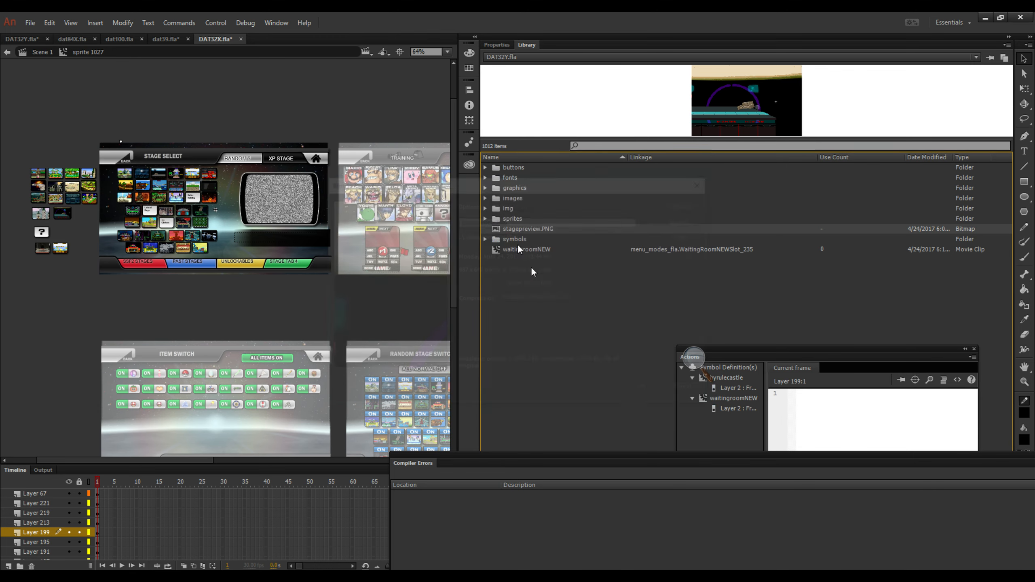
# Set both bitmaps in the library's img folder to no smoothing and Lossless (PNG/GIF) compression.
pyautogui.click(489, 208)
pyautogui.click(520, 219)
pyautogui.rightClick(525, 225)
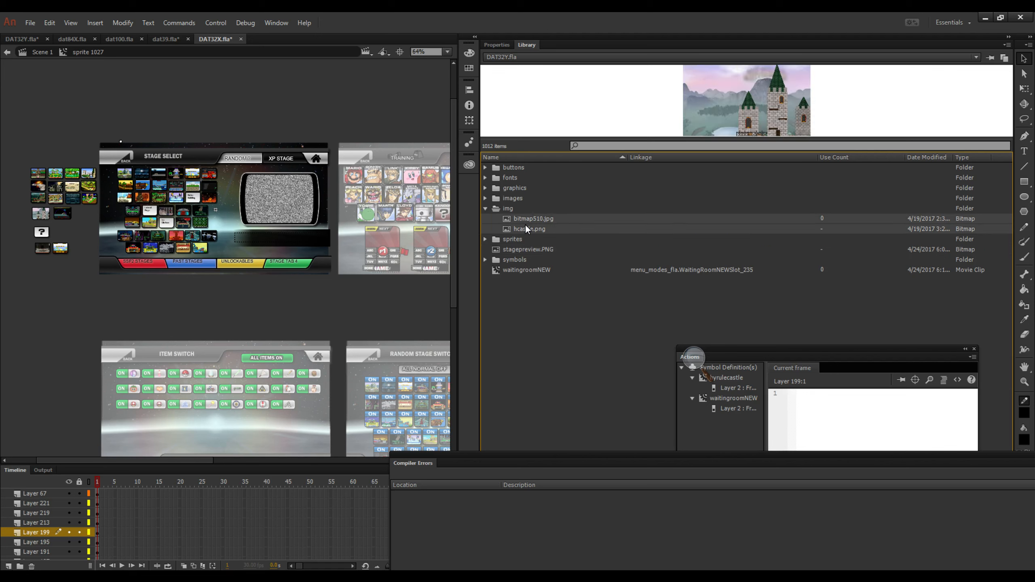
pyautogui.click(558, 314)
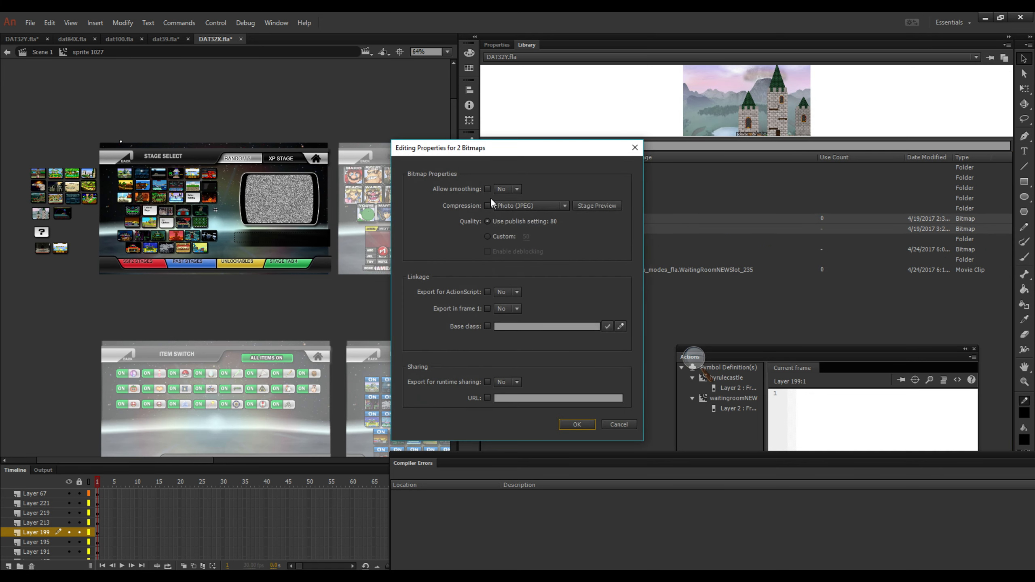
pyautogui.click(487, 189)
pyautogui.click(487, 206)
pyautogui.click(513, 203)
pyautogui.click(517, 227)
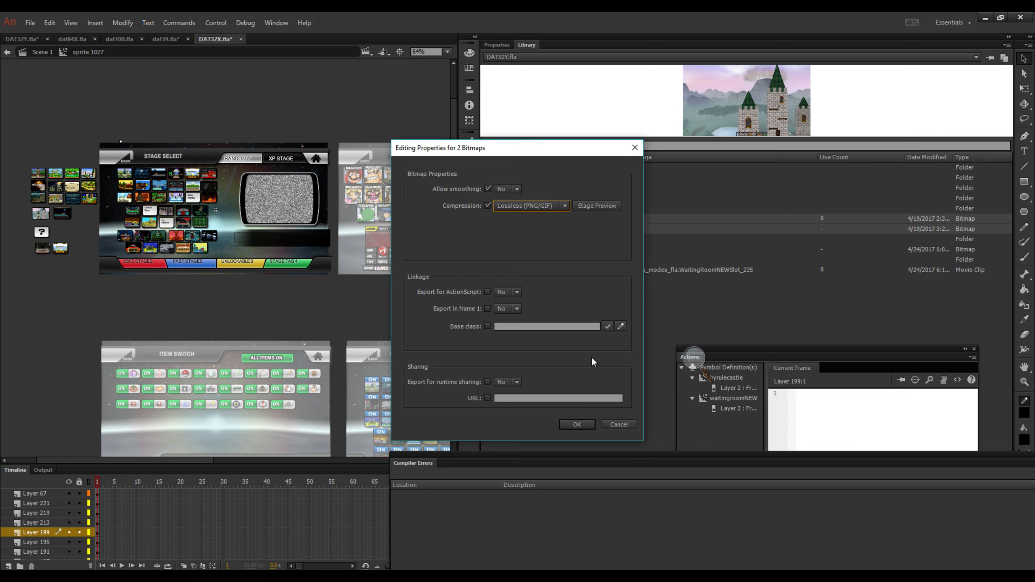
pyautogui.click(583, 423)
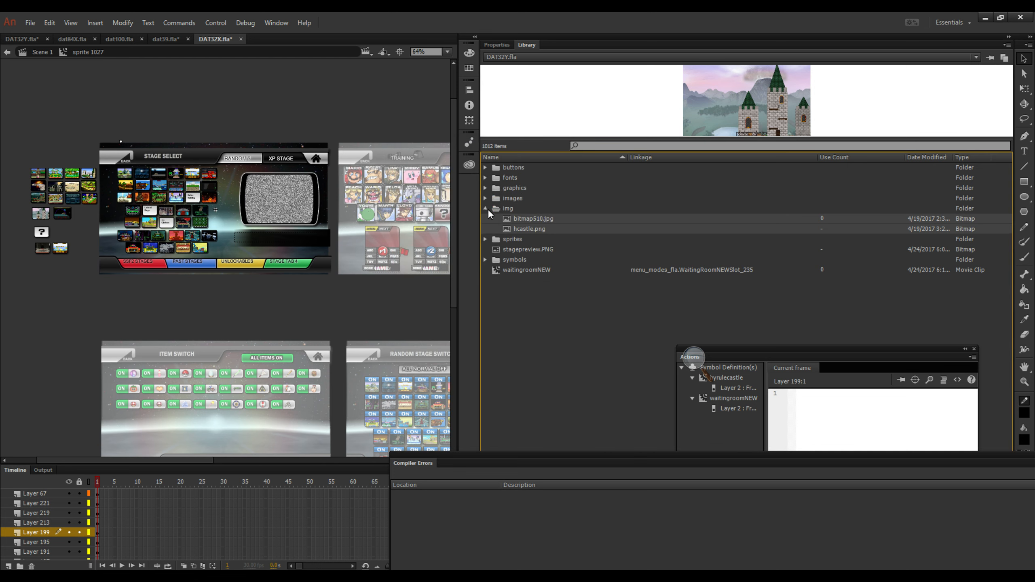
# Set all bitmaps in the library's images folder, image 2 through image 1016, to no smoothing and Lossless (PNG/GIF) compression.
pyautogui.click(485, 208)
pyautogui.click(485, 199)
pyautogui.click(510, 208)
pyautogui.scroll(-20, 625, 263)
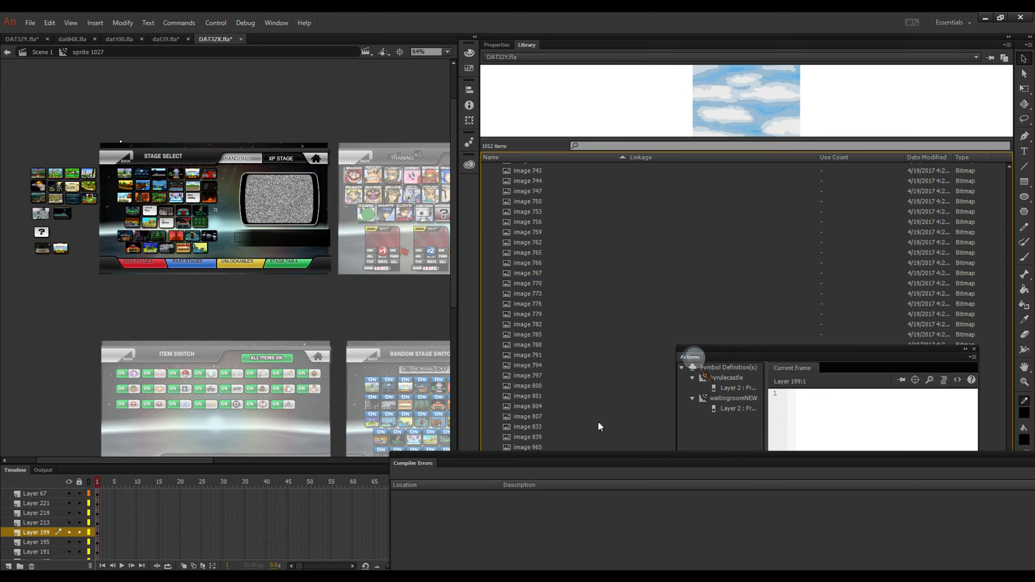
pyautogui.moveTo(610, 459); pyautogui.dragTo(917, 423)
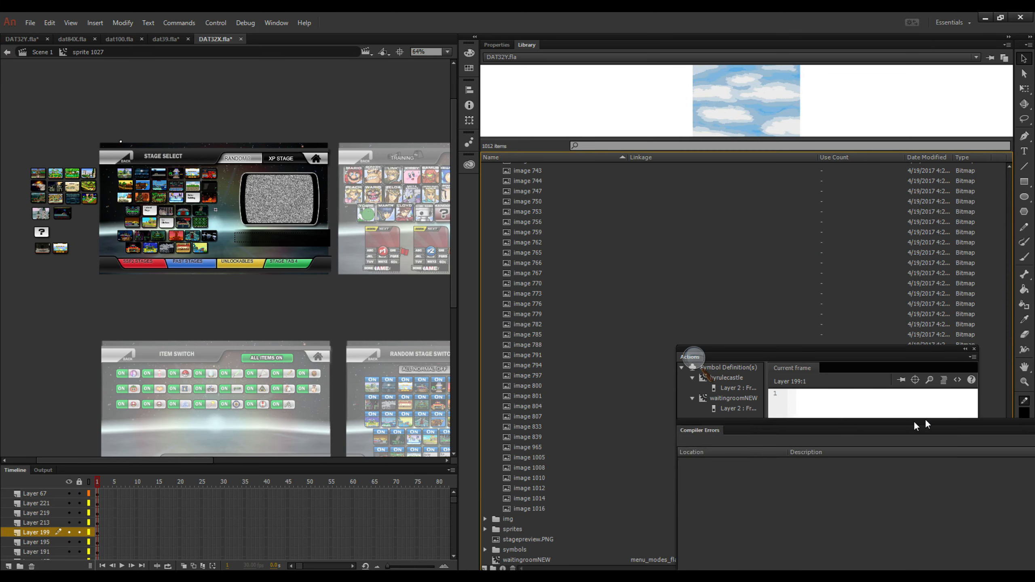
pyautogui.keyDown('shift'); pyautogui.click(525, 508); pyautogui.keyUp('shift')
pyautogui.rightClick(546, 472)
pyautogui.click(579, 451)
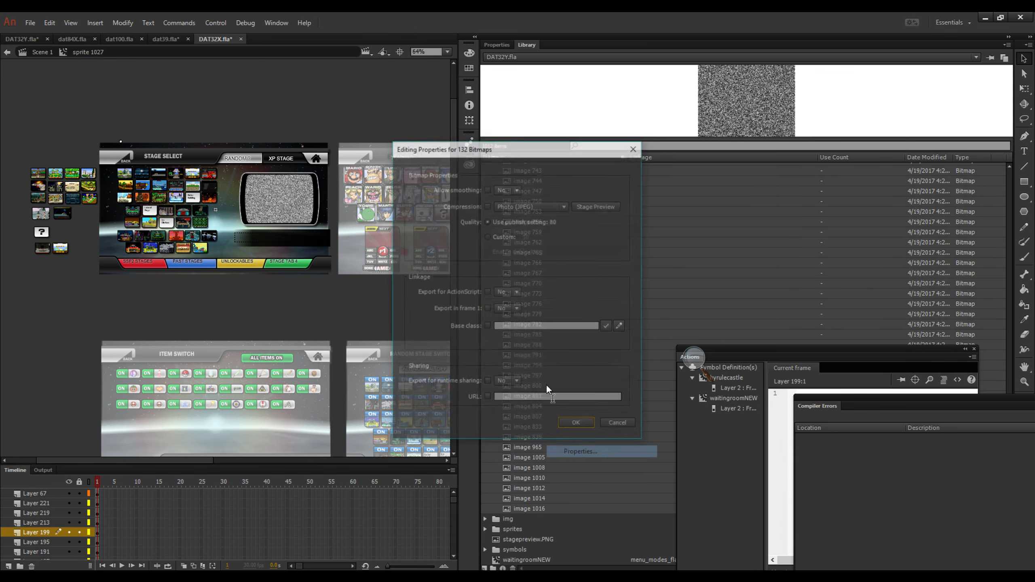
pyautogui.click(487, 188)
pyautogui.click(487, 206)
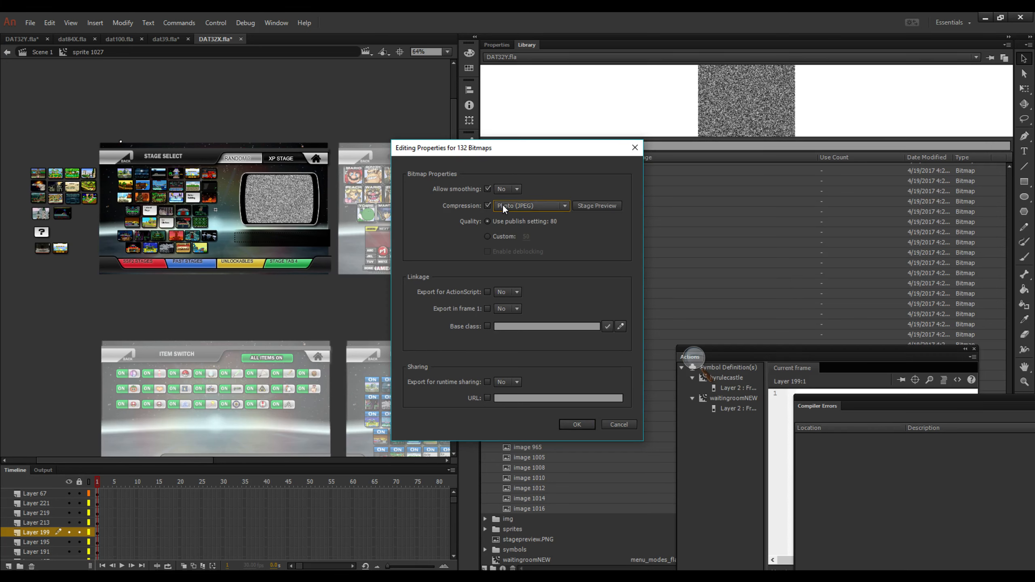
pyautogui.click(502, 204)
pyautogui.click(513, 228)
pyautogui.click(576, 424)
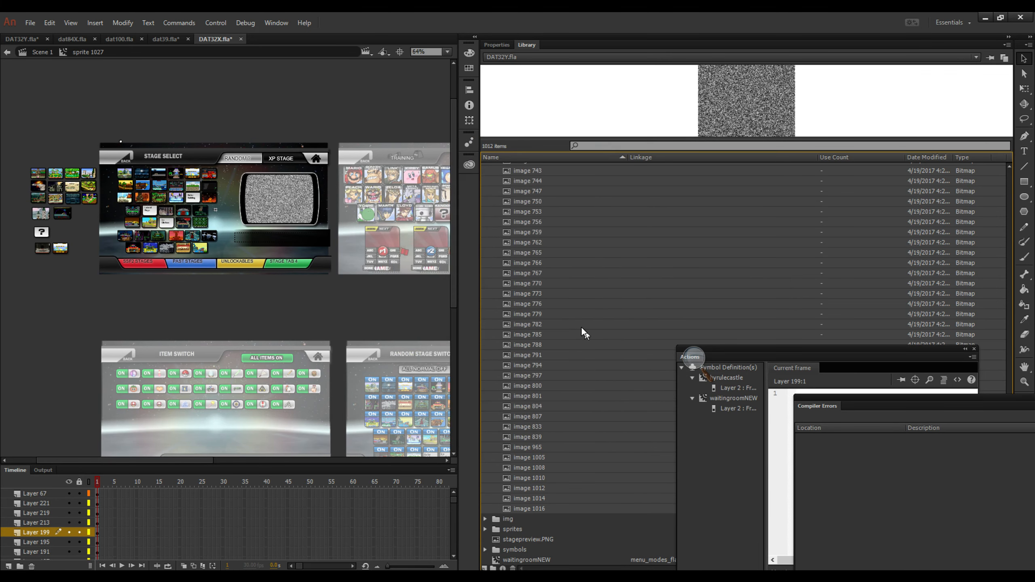
pyautogui.scroll(2, 505, 230)
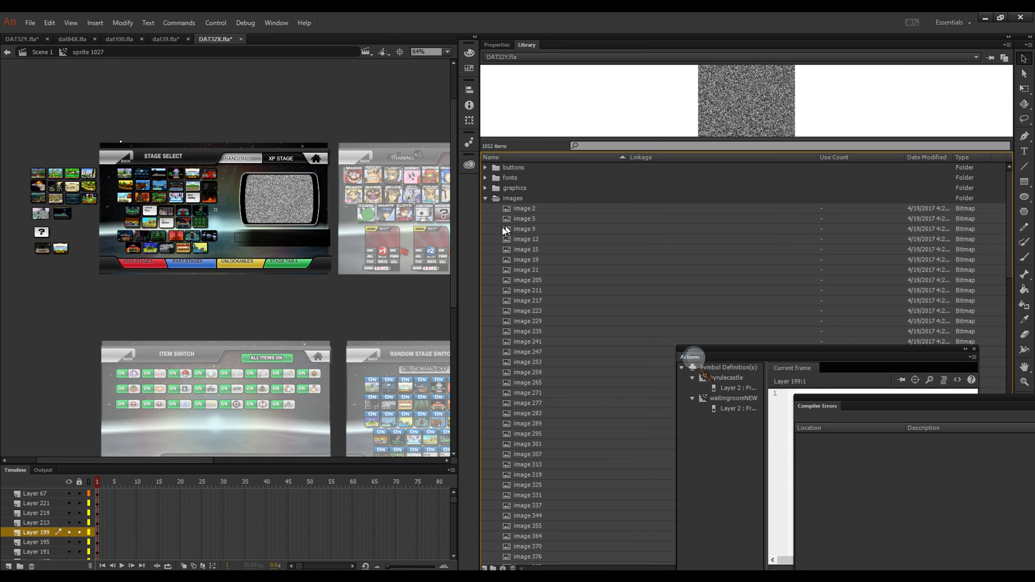
pyautogui.click(485, 198)
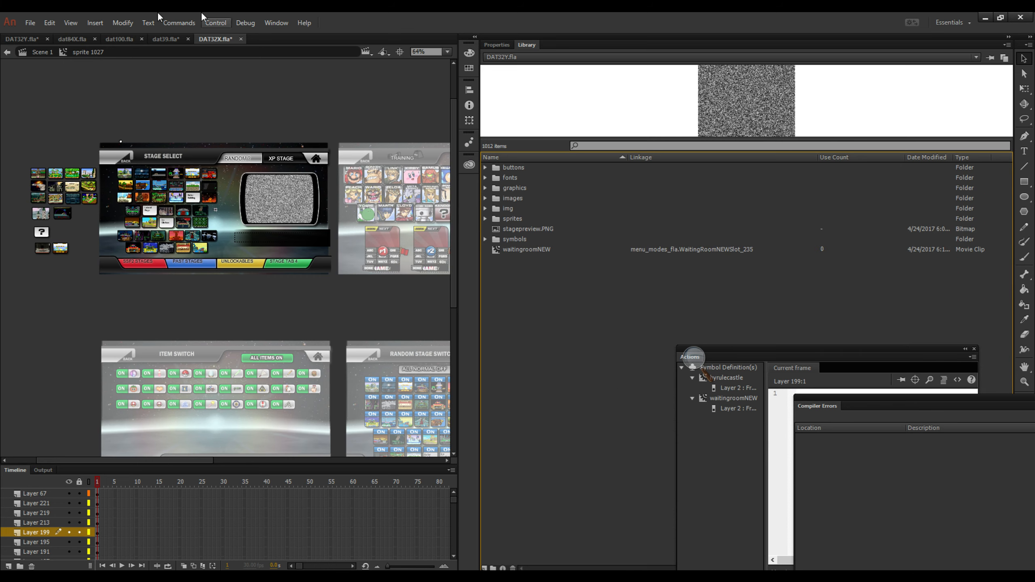
# Set the publish target of DAT32X.fla to Flash Player 10.3.
pyautogui.click(31, 22)
pyautogui.click(91, 214)
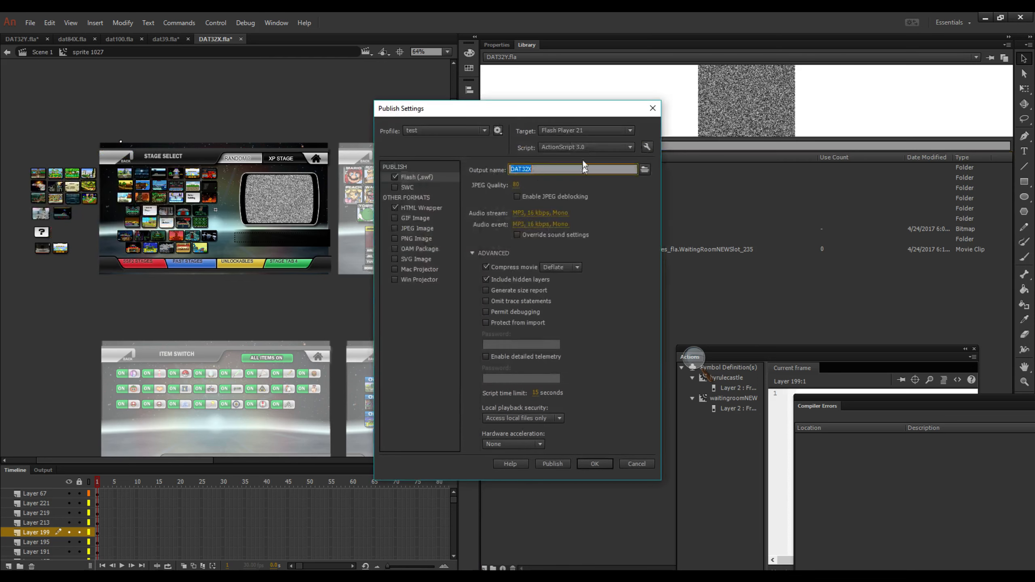
pyautogui.click(589, 128)
pyautogui.click(588, 142)
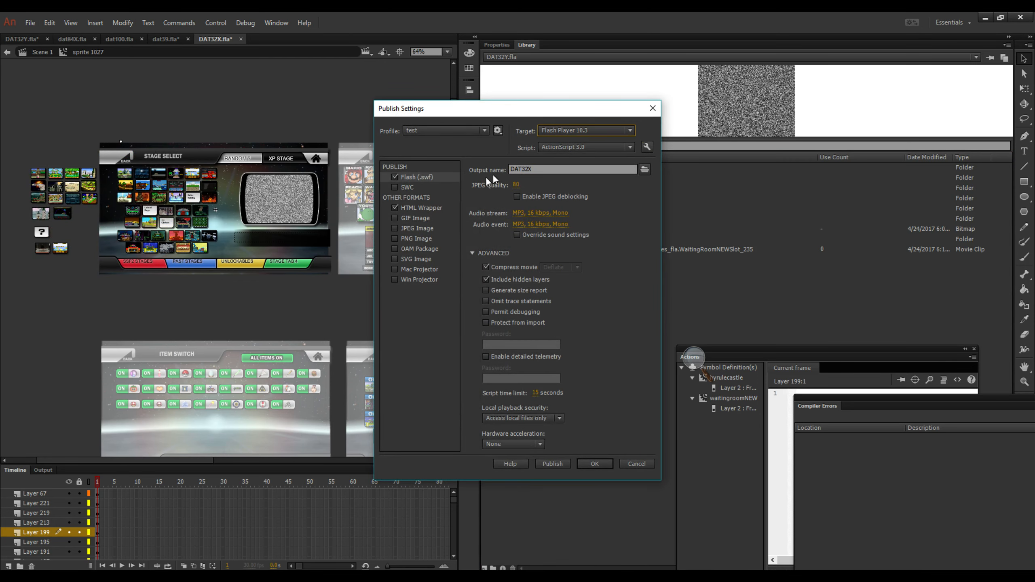
pyautogui.click(594, 464)
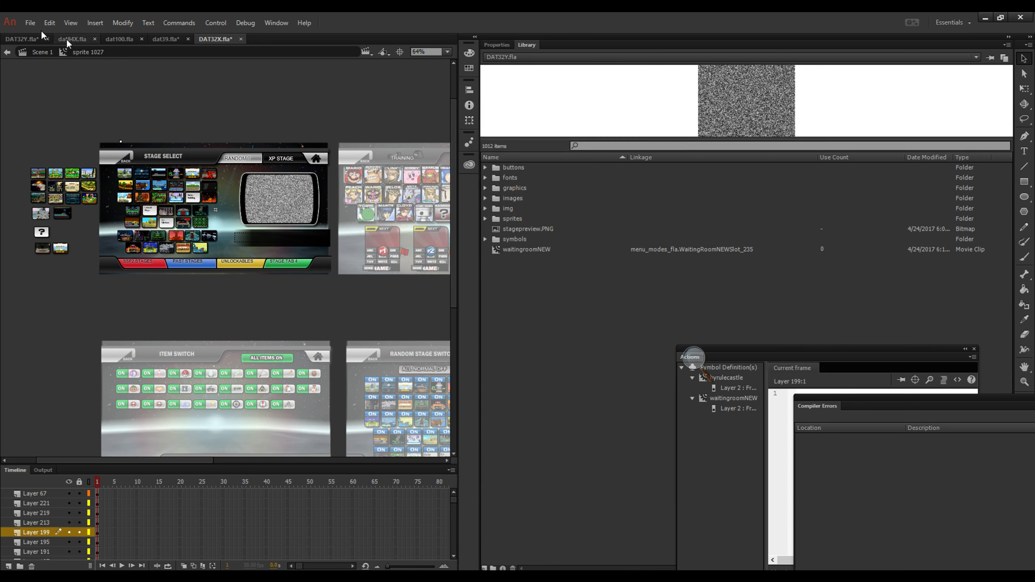
# Export the document as an SWF movie named dat32 into the Pictures folder.
pyautogui.click(31, 22)
pyautogui.moveTo(83, 203)
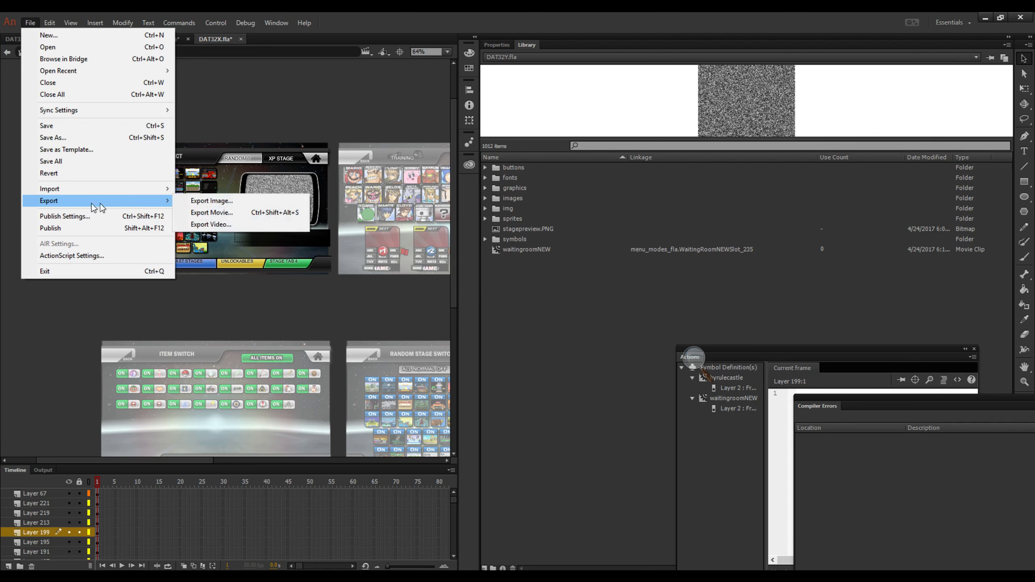
pyautogui.click(219, 216)
pyautogui.moveTo(239, 176); pyautogui.dragTo(674, 275)
pyautogui.write('dat3')
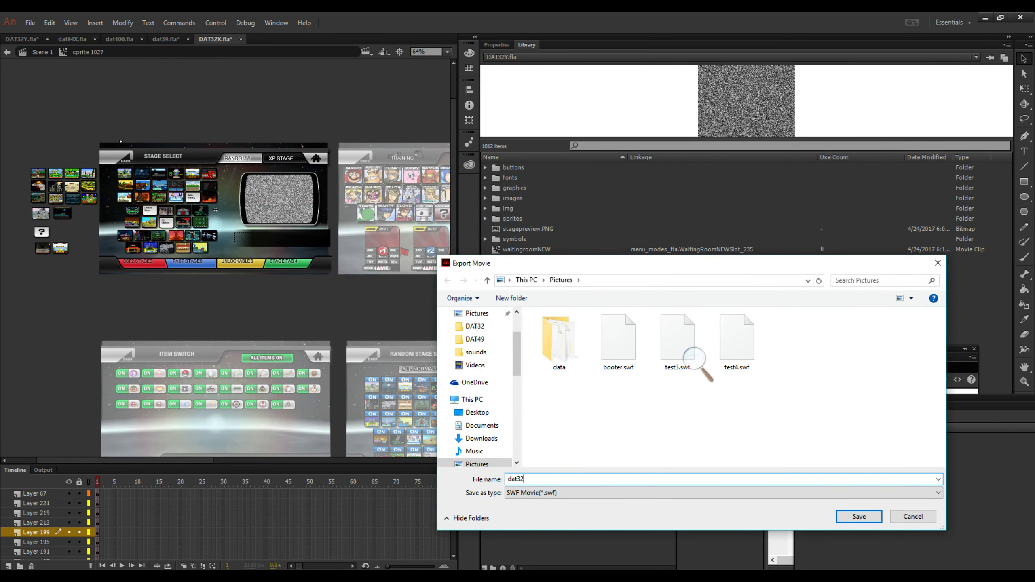
pyautogui.write('2')
pyautogui.press('Return')
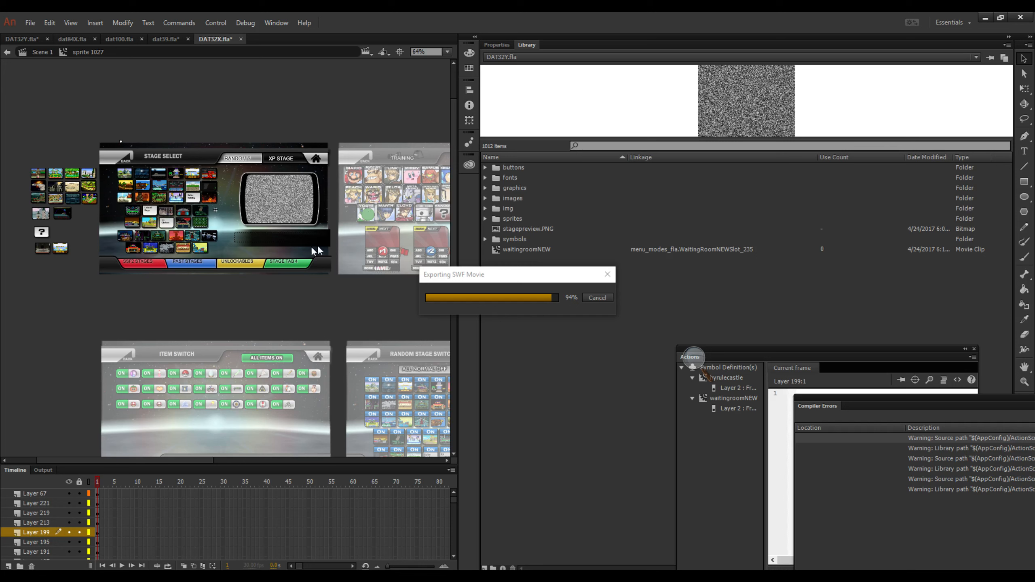
# Check the bitmap properties of stagepreview.PNG, and look inside the hyrulecastle icon symbol in DAT32Y.fla.
pyautogui.click(513, 228)
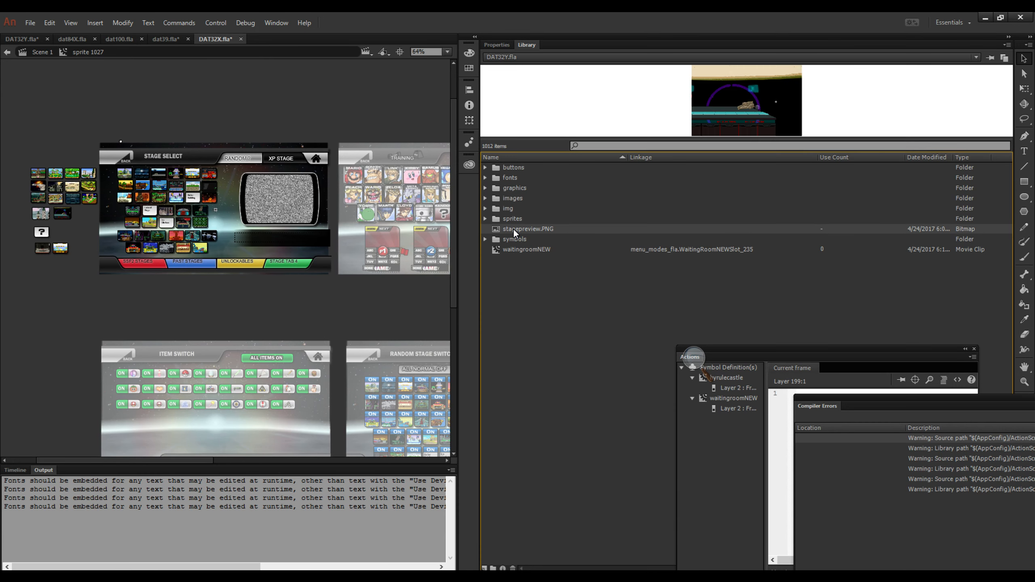
pyautogui.doubleClick(718, 97)
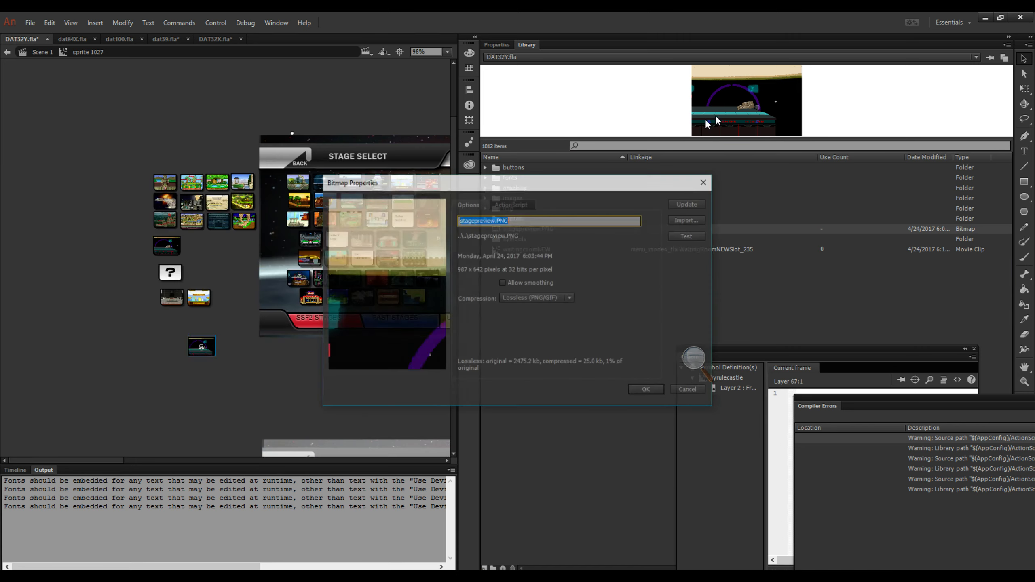
pyautogui.click(675, 388)
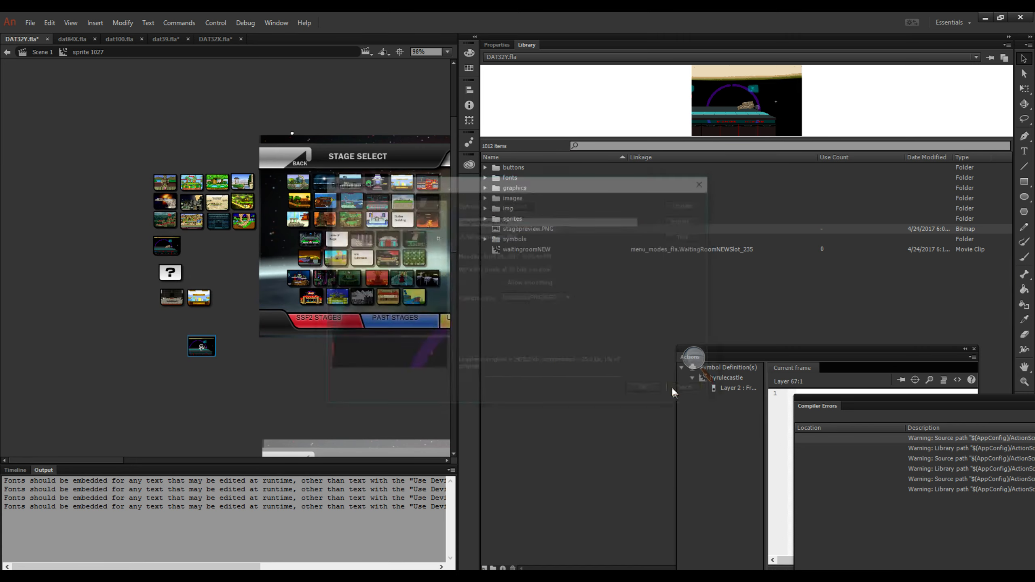
pyautogui.doubleClick(167, 245)
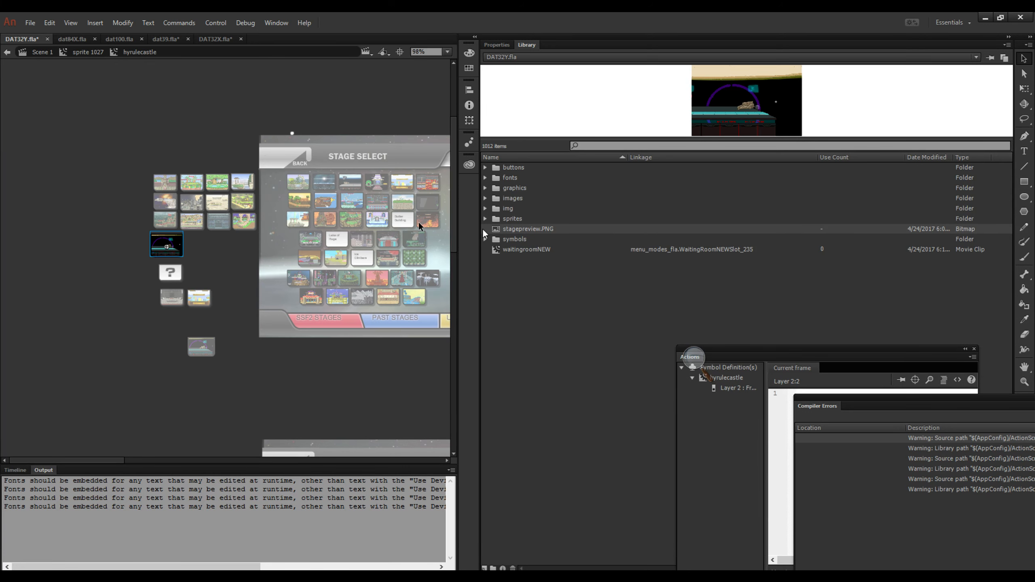
pyautogui.doubleClick(78, 191)
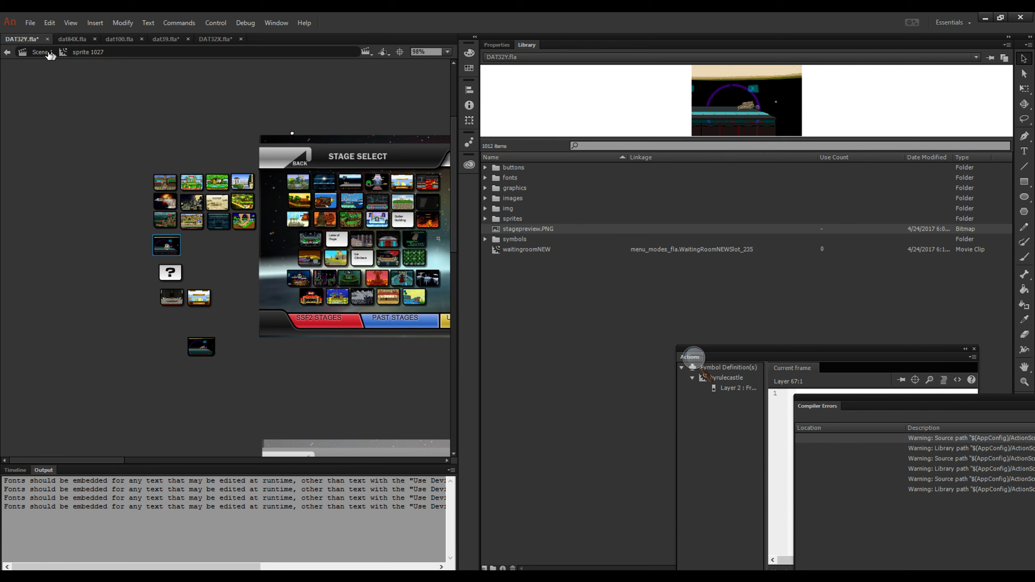
# Switch to the dat84X.fla document and examine the character artwork on frame 2 of its main timeline.
pyautogui.click(78, 40)
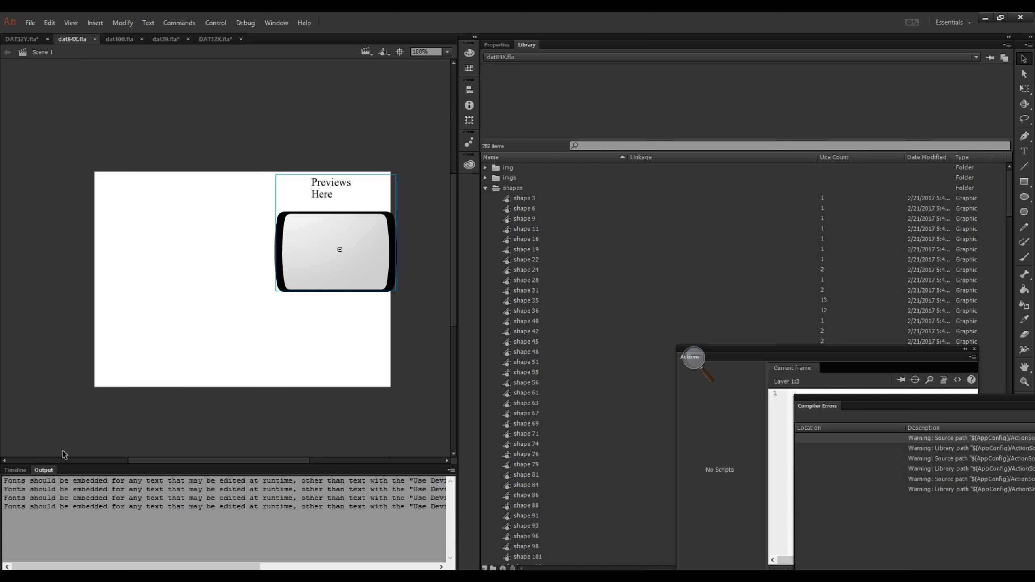
pyautogui.click(16, 471)
pyautogui.moveTo(107, 487); pyautogui.dragTo(102, 486)
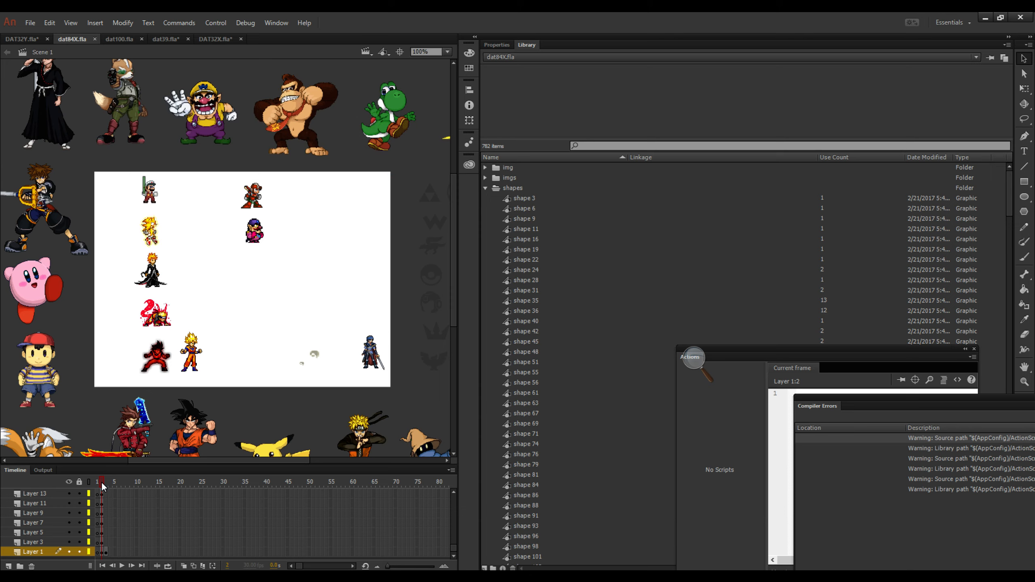
pyautogui.scroll(-5, 182, 229)
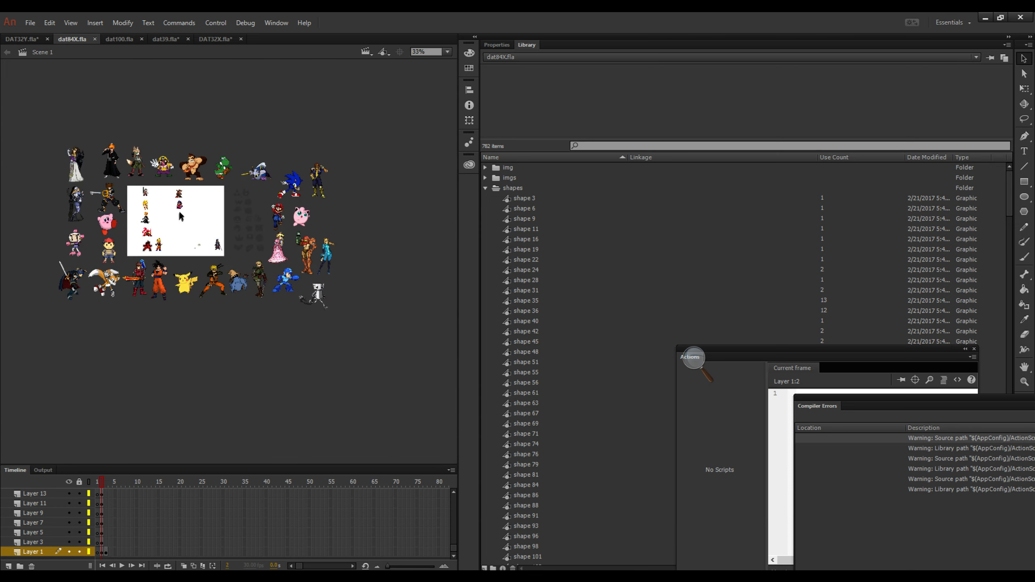
pyautogui.scroll(2, 182, 215)
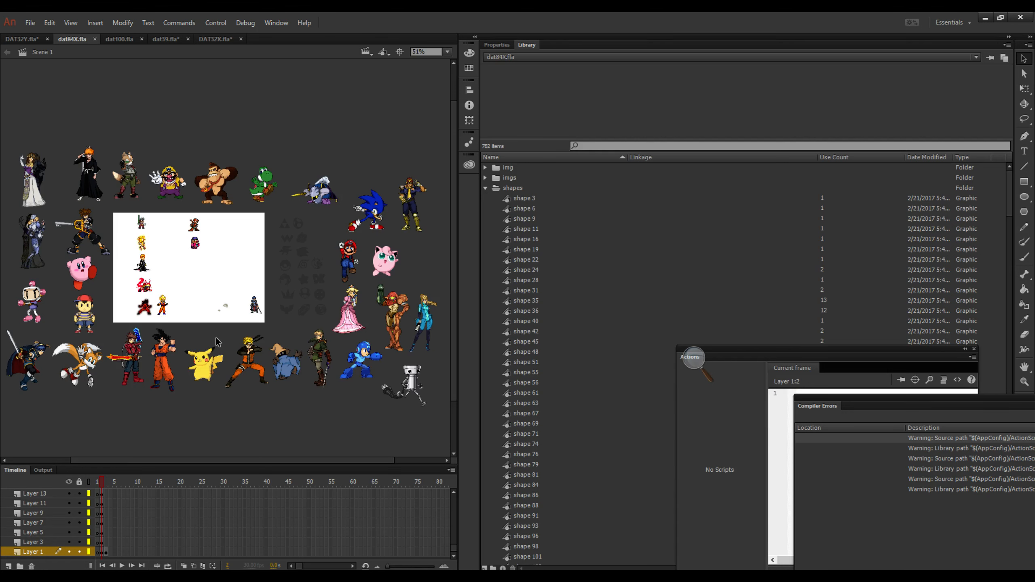
pyautogui.scroll(-1, 216, 342)
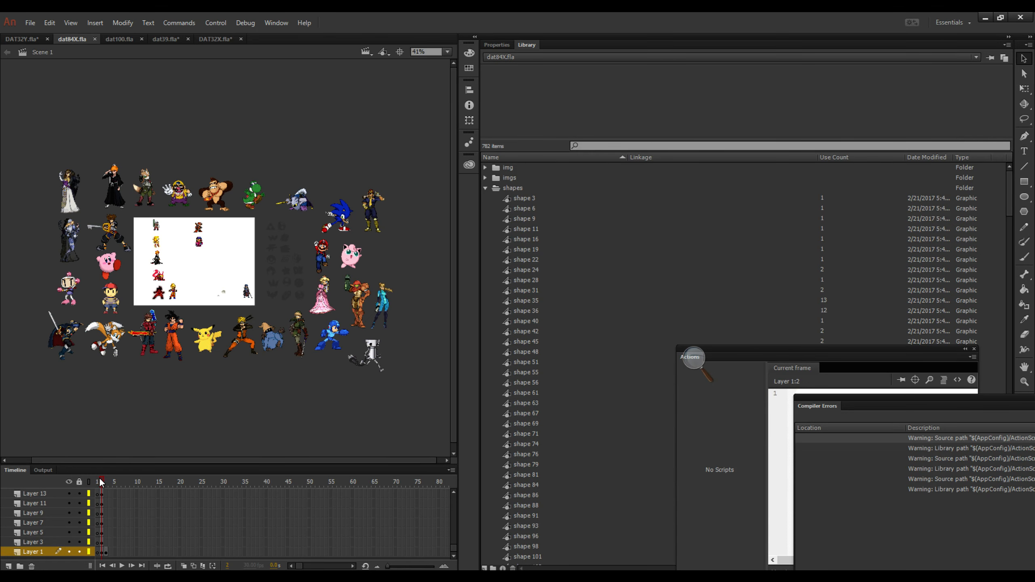
# Open the stage preview clip on frame 3 for editing and move the playhead to its last frame, 56.
pyautogui.moveTo(102, 482); pyautogui.dragTo(110, 483)
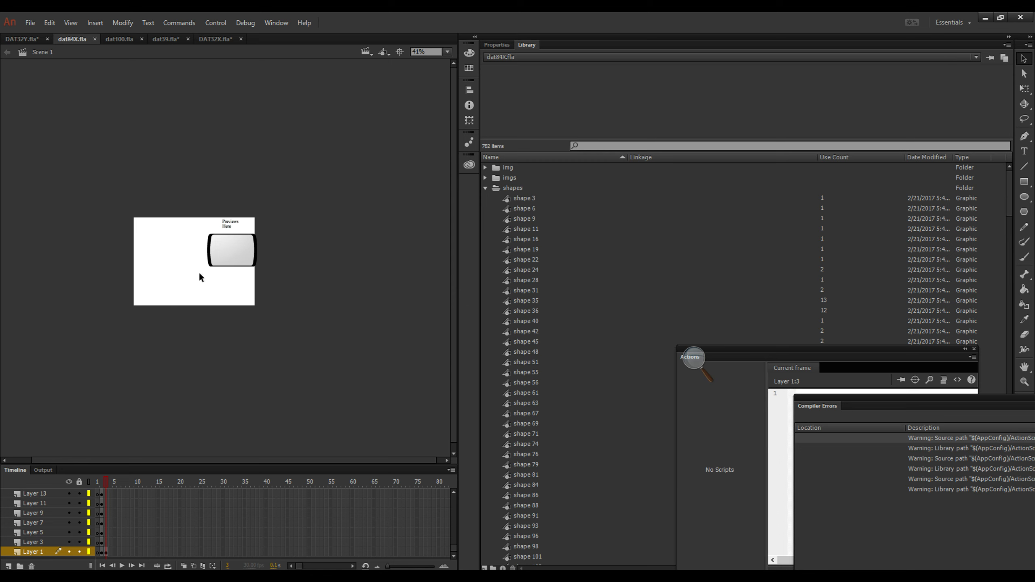
pyautogui.doubleClick(226, 253)
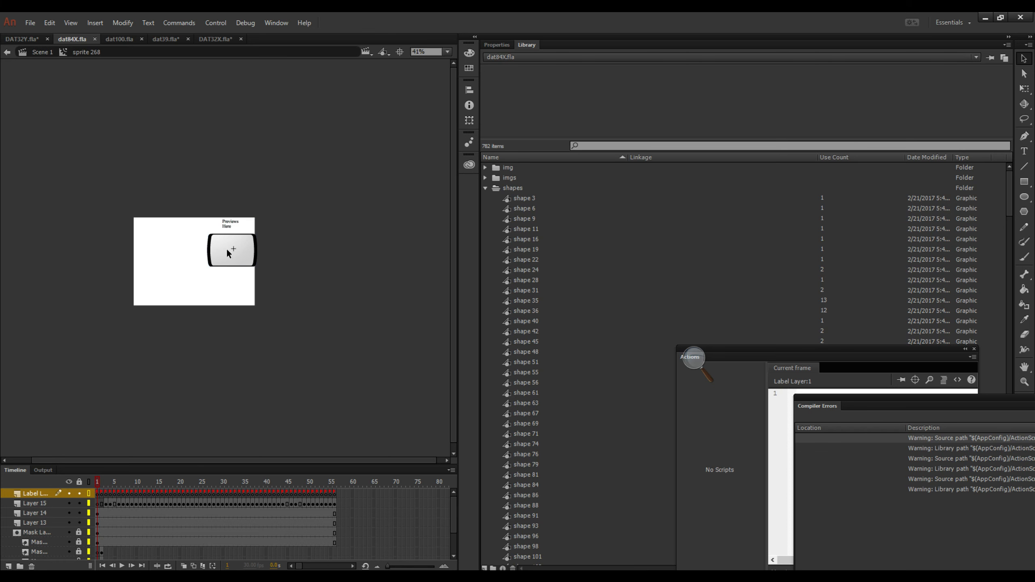
pyautogui.moveTo(96, 476); pyautogui.dragTo(347, 496)
pyautogui.scroll(5, 261, 247)
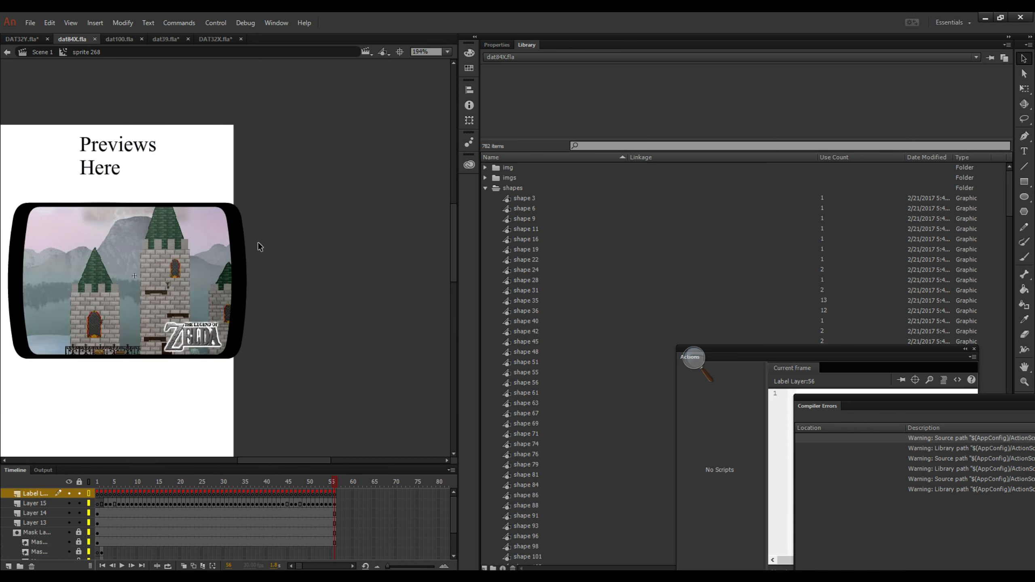
pyautogui.scroll(-1, 268, 221)
pyautogui.scroll(2, 268, 221)
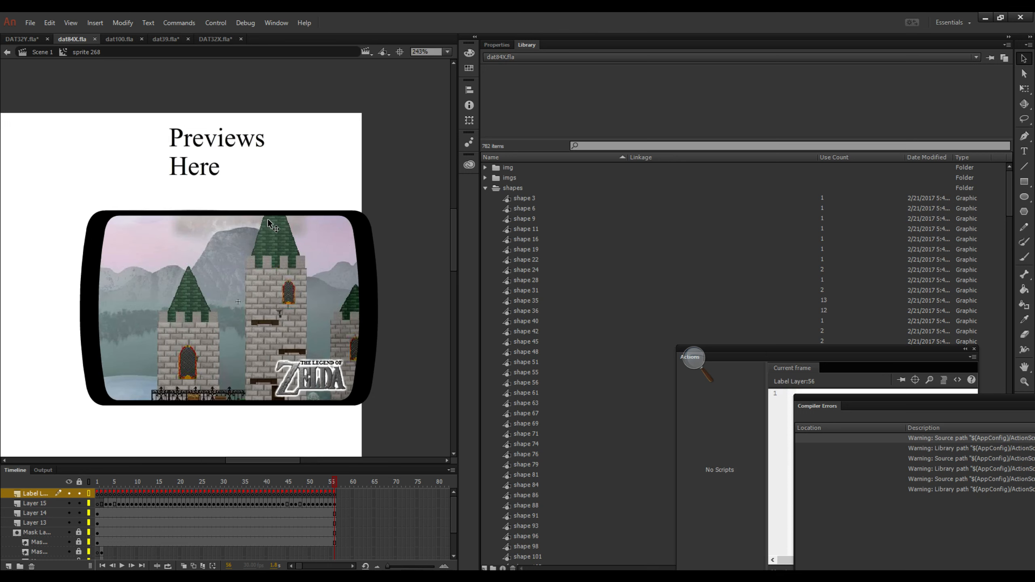
pyautogui.scroll(-1, 276, 247)
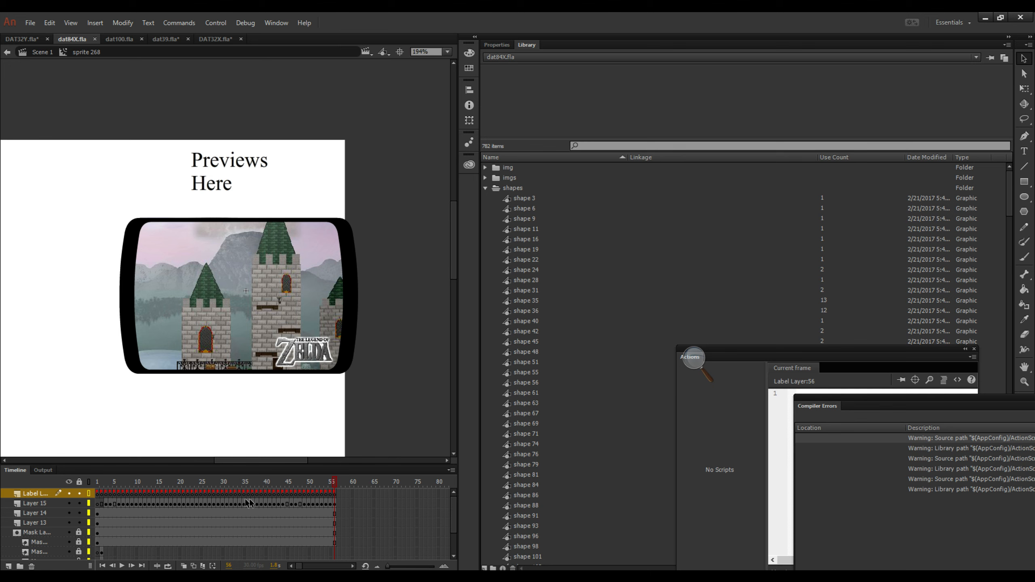
# Insert a blank keyframe at frame 57 of the label layer and label it s101.
pyautogui.click(496, 44)
pyautogui.click(333, 494)
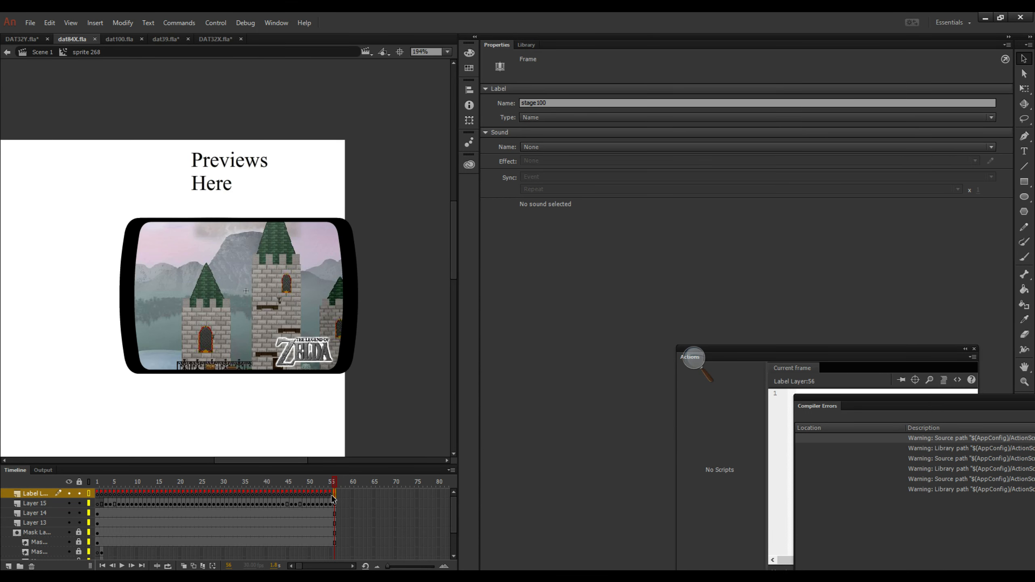
pyautogui.rightClick(336, 496)
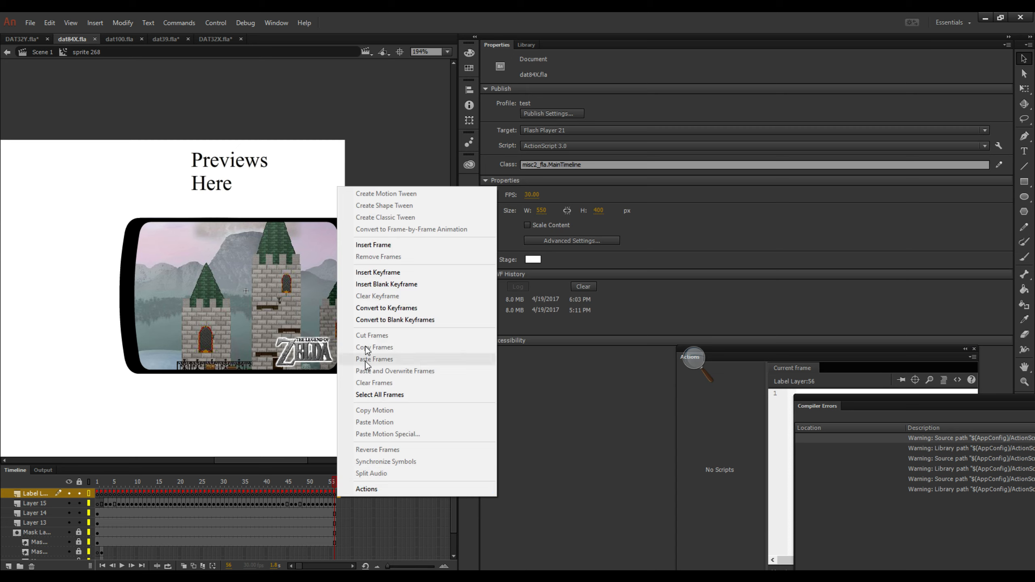
pyautogui.click(373, 285)
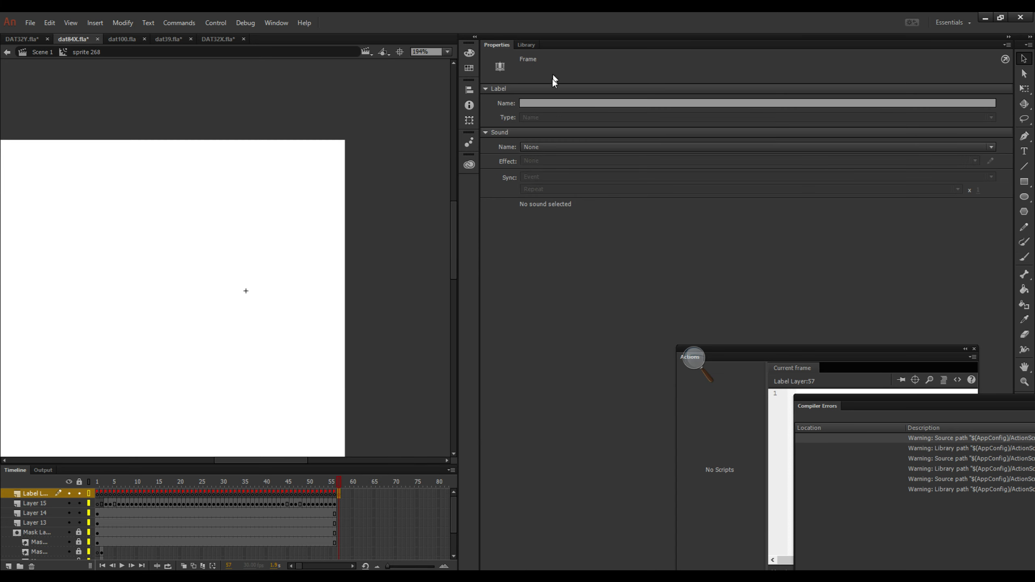
pyautogui.click(552, 102)
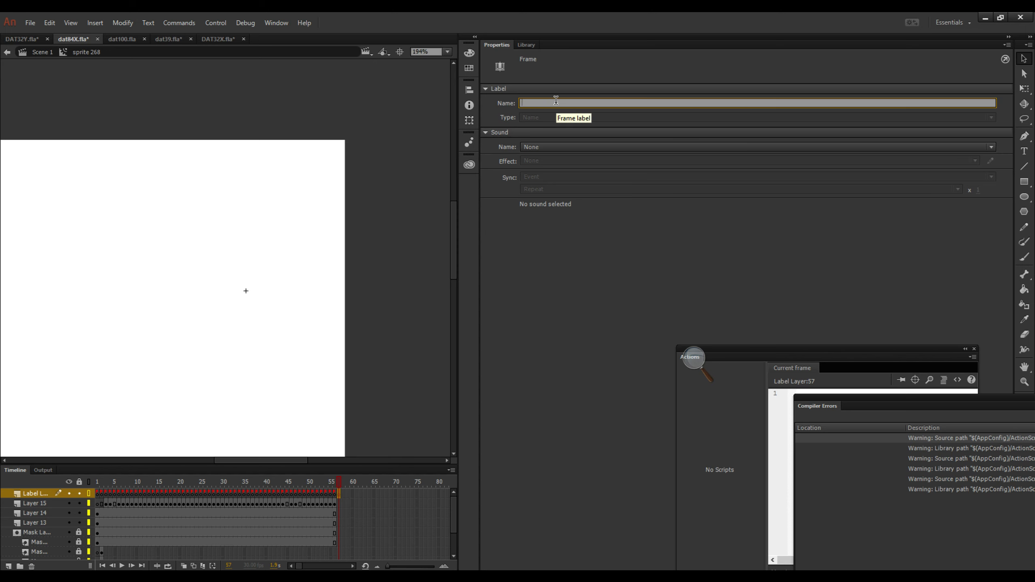
pyautogui.write('s101')
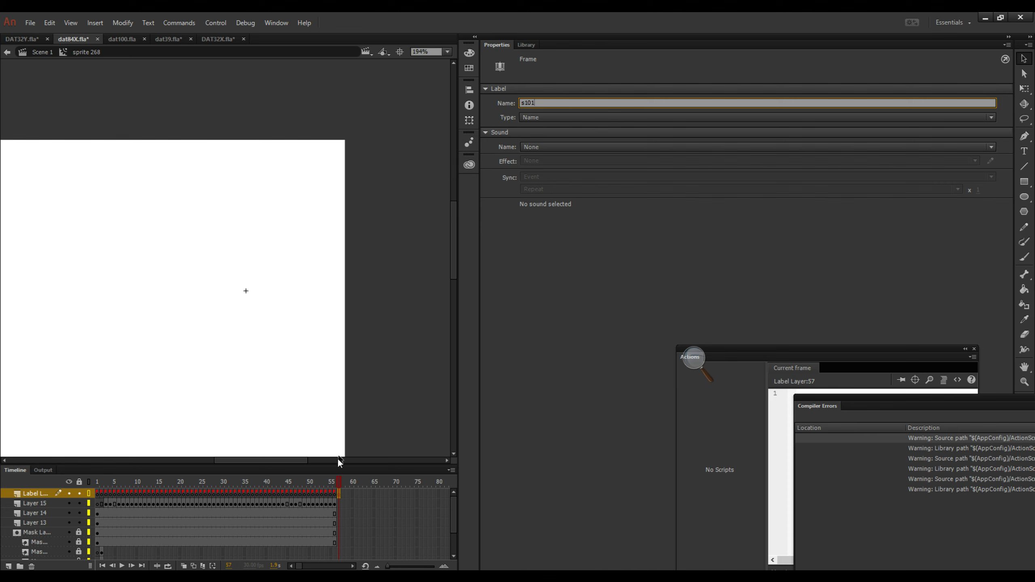
# Compare with the stage100 label on frame 56 and replace the frame 57 label with one beginning with "stage".
pyautogui.click(334, 494)
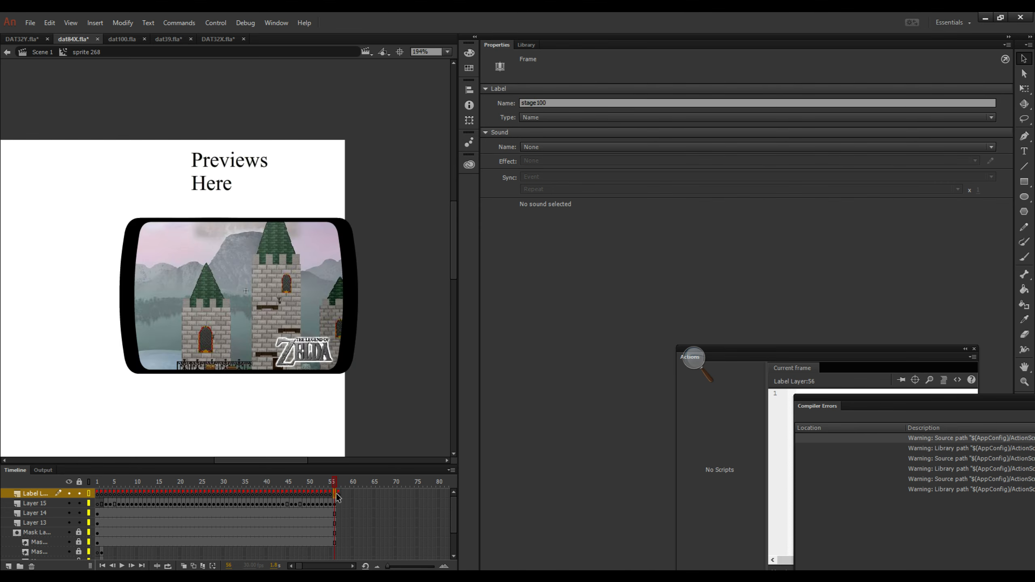
pyautogui.click(339, 494)
pyautogui.doubleClick(544, 102)
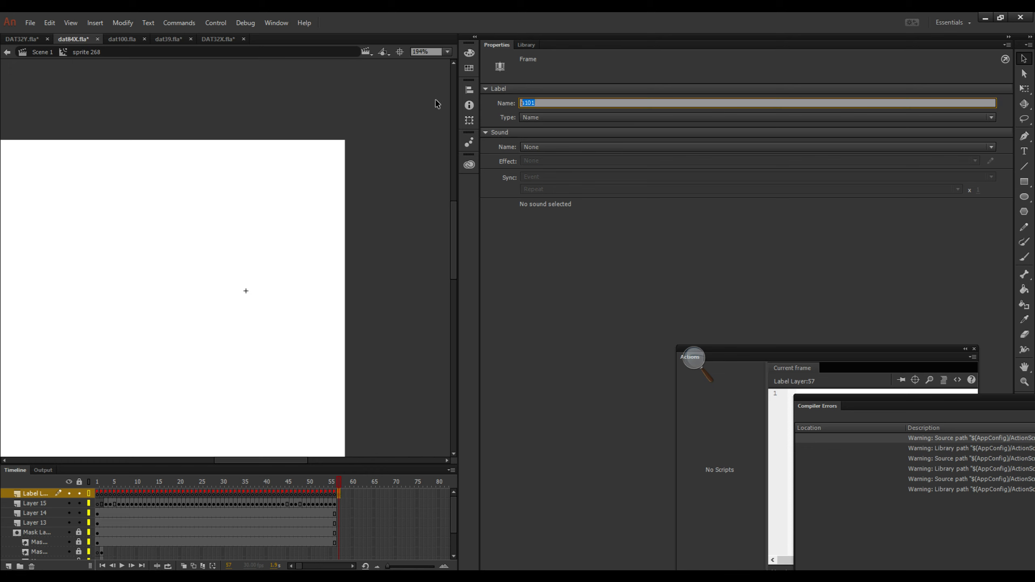
pyautogui.write('stage')
# Check the series logo on Layer 15 at frame 56, and select the logo in frame 3 to inspect its properties.
pyautogui.click(333, 505)
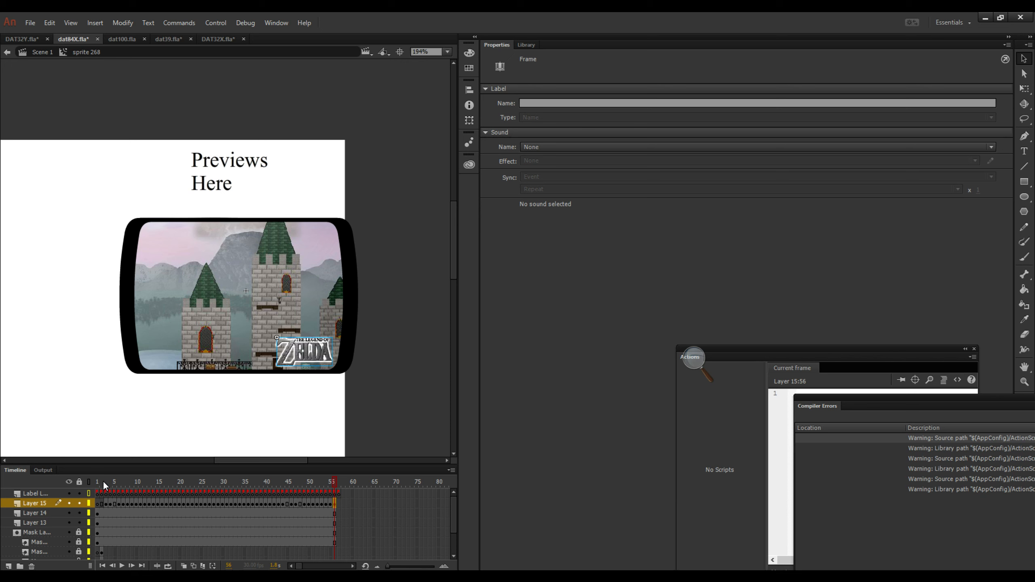
pyautogui.moveTo(105, 484); pyautogui.dragTo(108, 485)
pyautogui.click(275, 350)
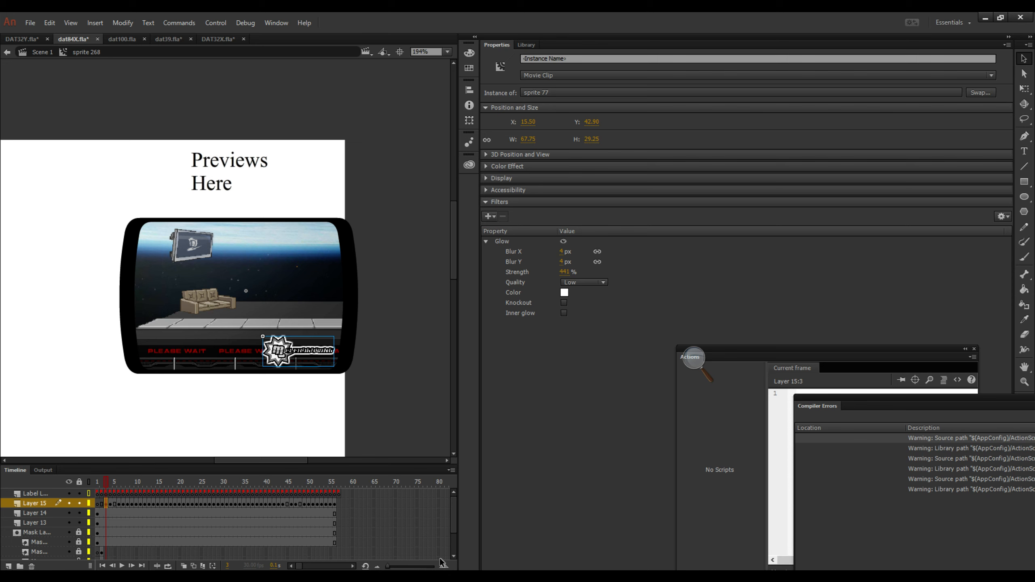
# Search the computer for "photo" and launch Adobe Photoshop CC 2015.5.
pyautogui.press('super')
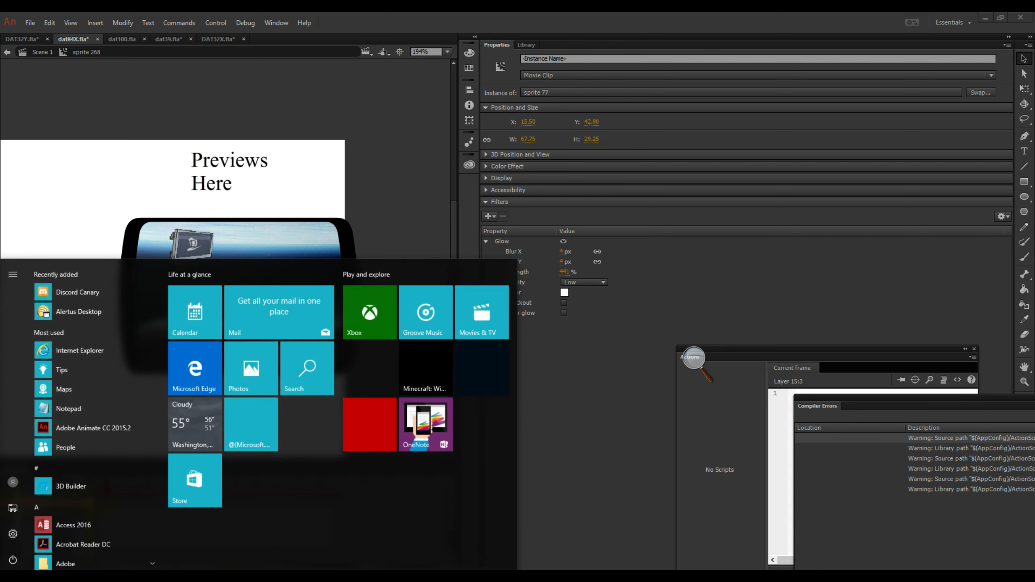
pyautogui.press('super')
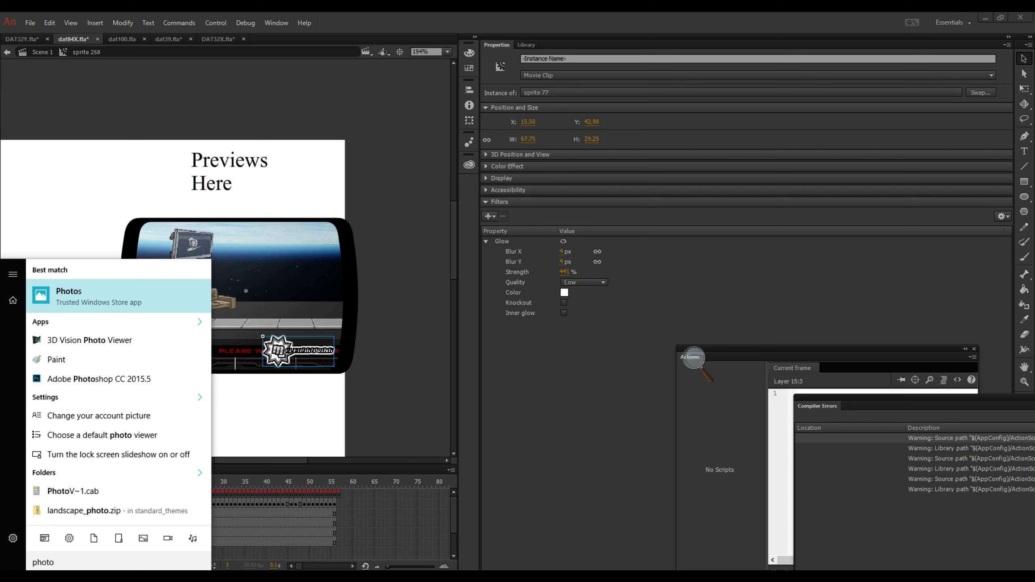
pyautogui.press('Down')
pyautogui.press('Down')
pyautogui.press('Down')
pyautogui.press('Down')
pyautogui.press('Return')
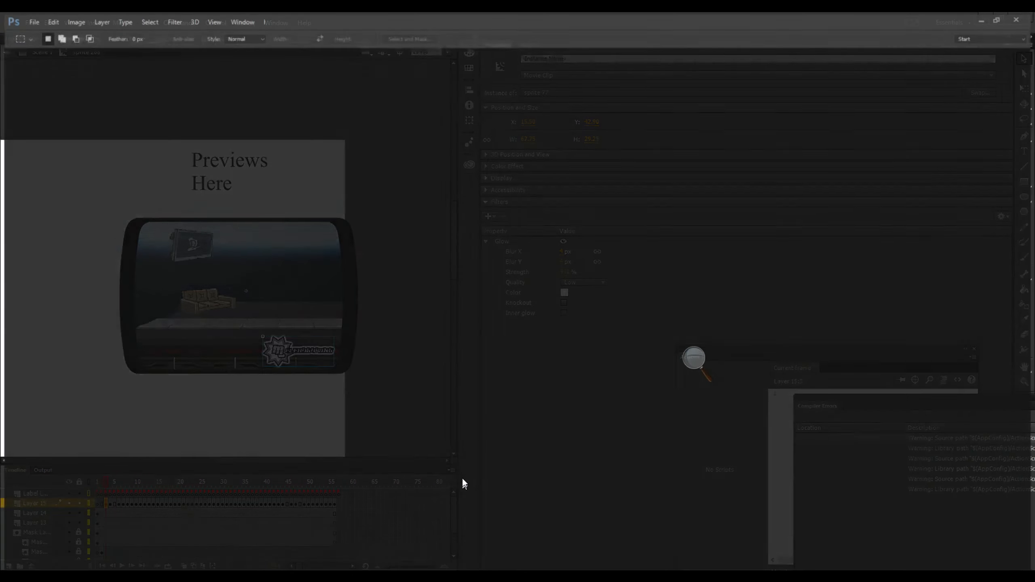
# Create a new blank document with a white background.
pyautogui.click(30, 18)
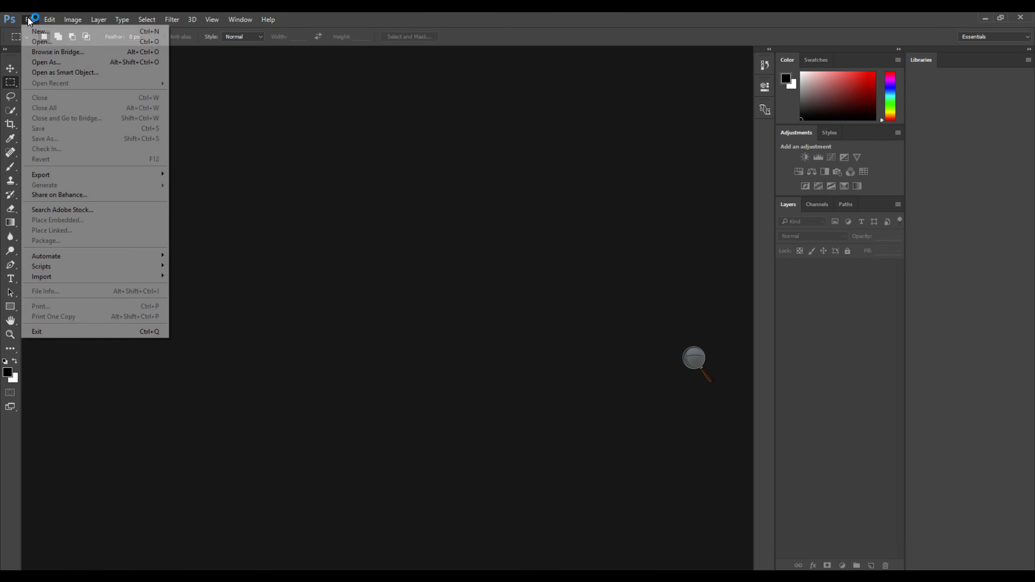
pyautogui.click(37, 32)
pyautogui.click(605, 153)
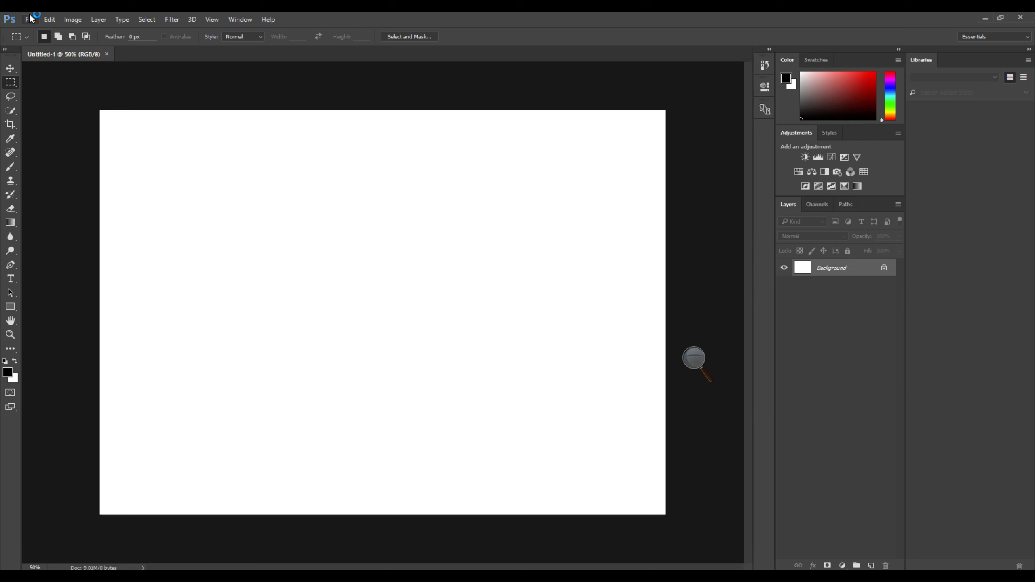
# Open the image masterwex.PNG from the Zee Misc Image folder on drive D.
pyautogui.click(30, 19)
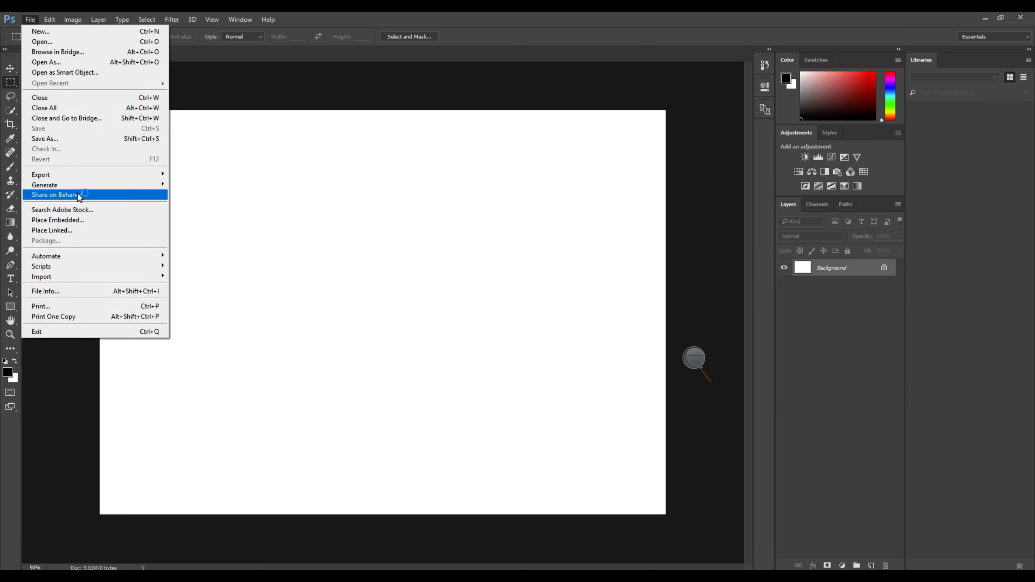
pyautogui.click(100, 43)
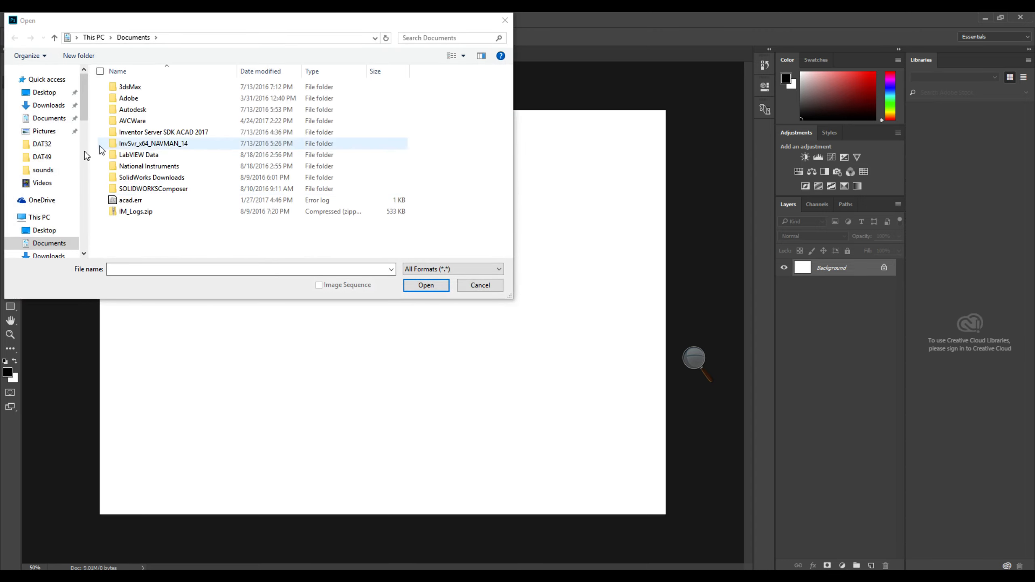
pyautogui.scroll(-2, 56, 238)
pyautogui.click(45, 234)
pyautogui.scroll(-5, 163, 179)
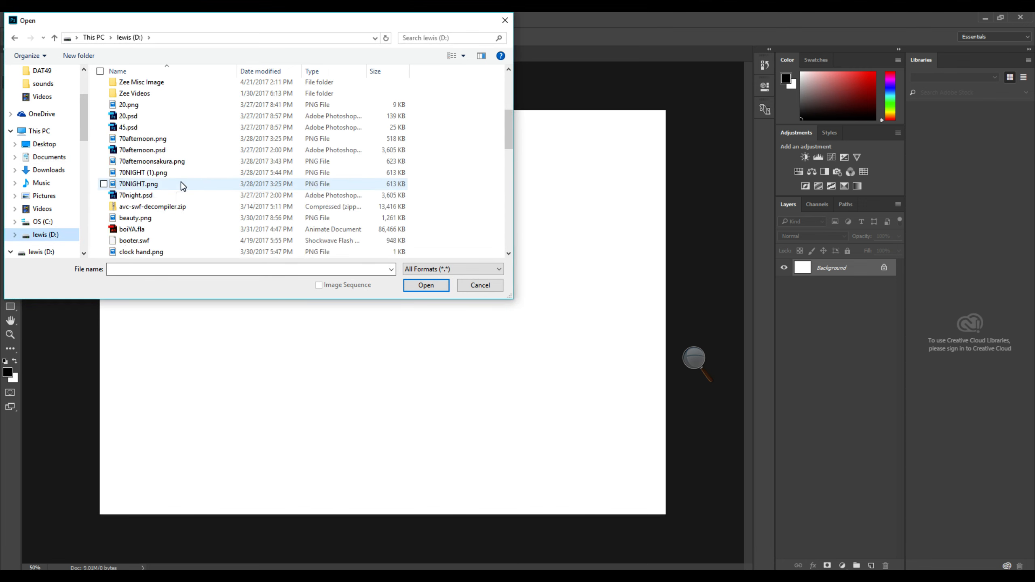
pyautogui.scroll(2, 157, 163)
pyautogui.doubleClick(164, 140)
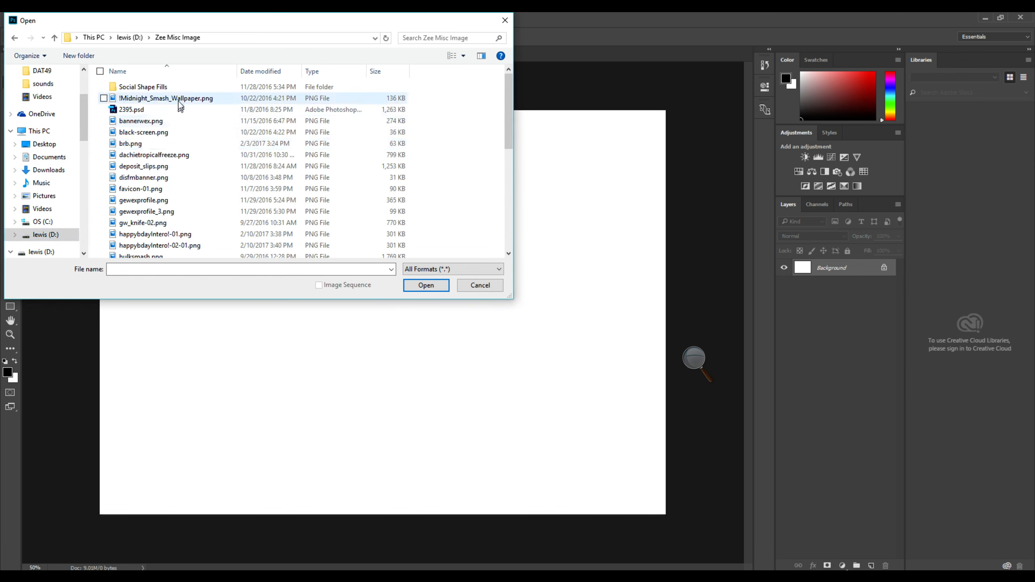
pyautogui.scroll(-5, 175, 163)
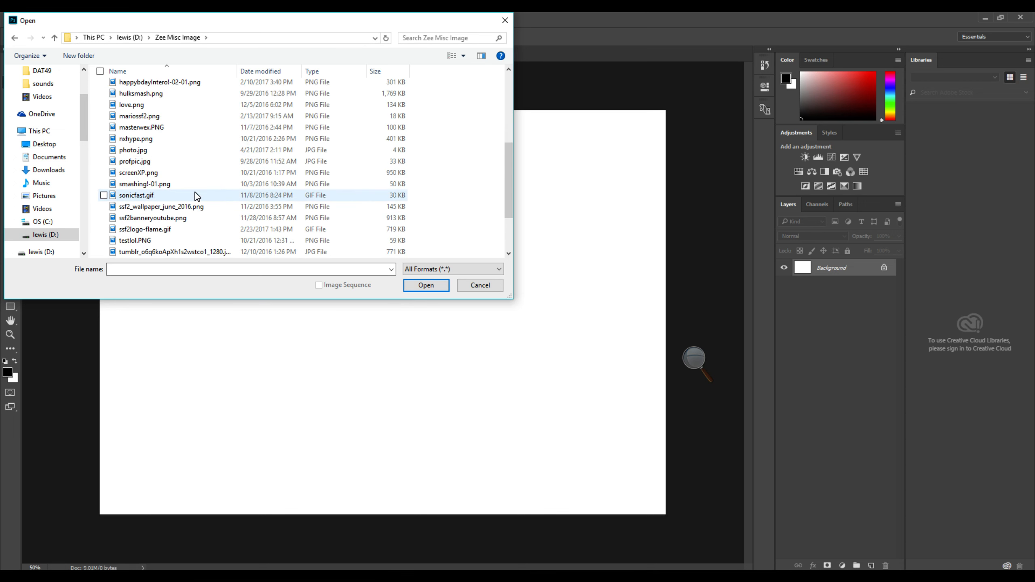
pyautogui.doubleClick(197, 127)
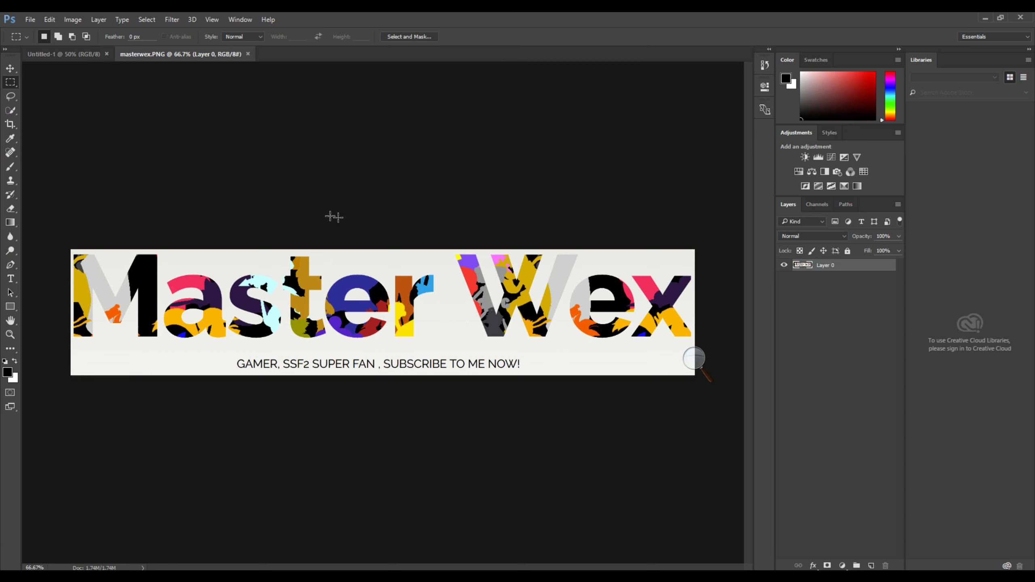
# Open bannerwex.png from the Zee Misc Image folder.
pyautogui.click(30, 19)
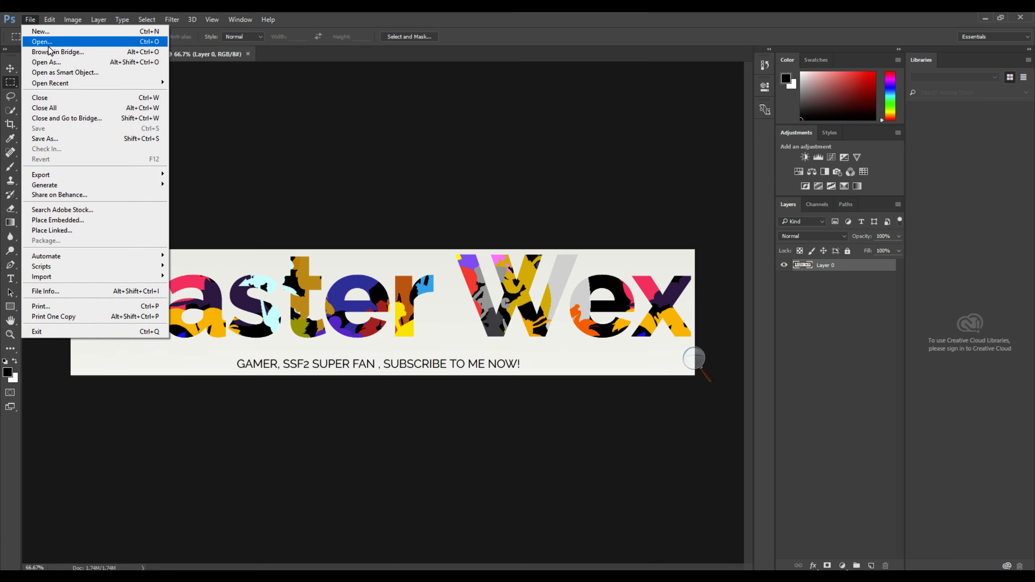
pyautogui.click(47, 37)
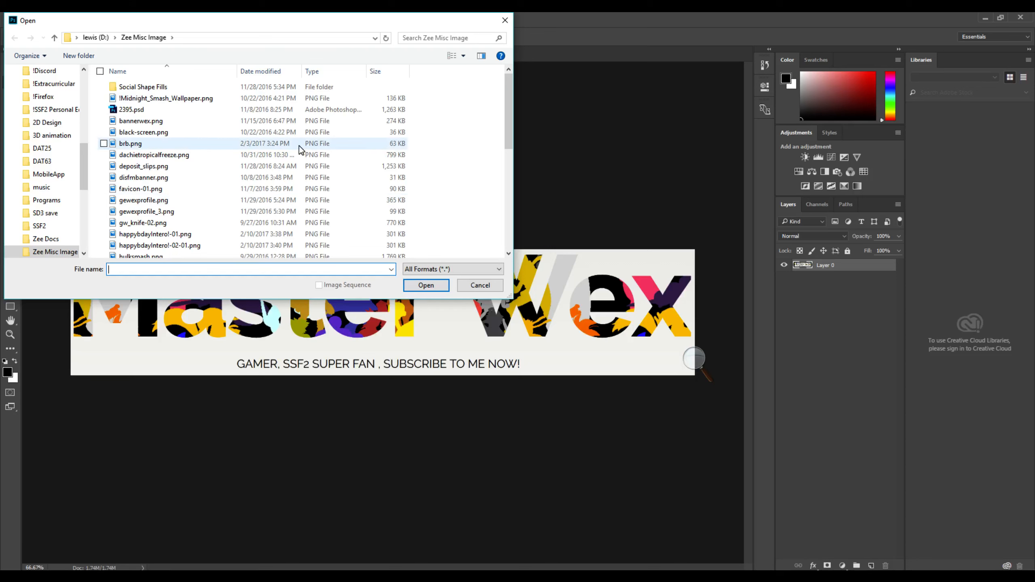
pyautogui.scroll(-1, 332, 201)
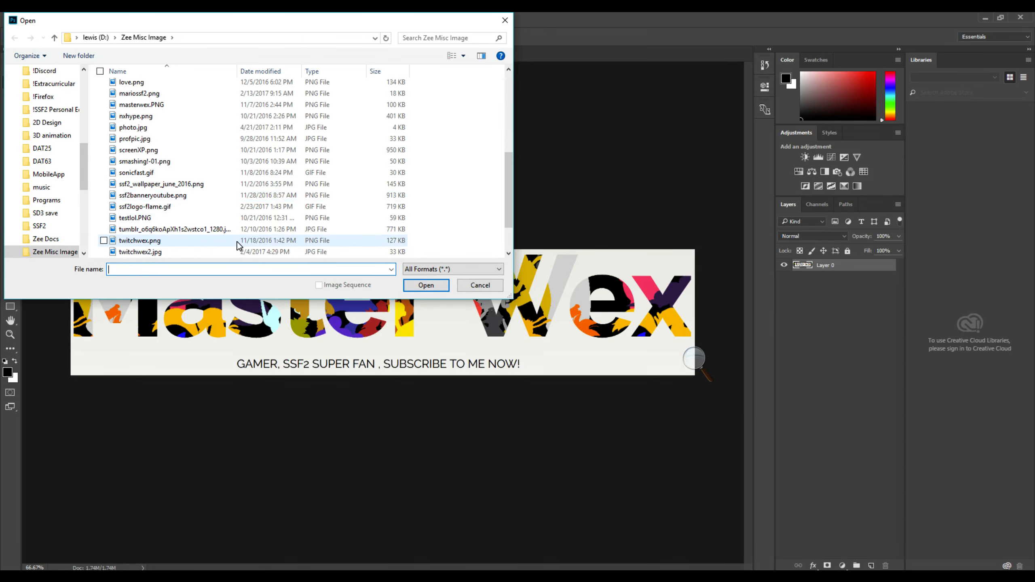
pyautogui.scroll(-1, 200, 140)
pyautogui.scroll(2, 199, 141)
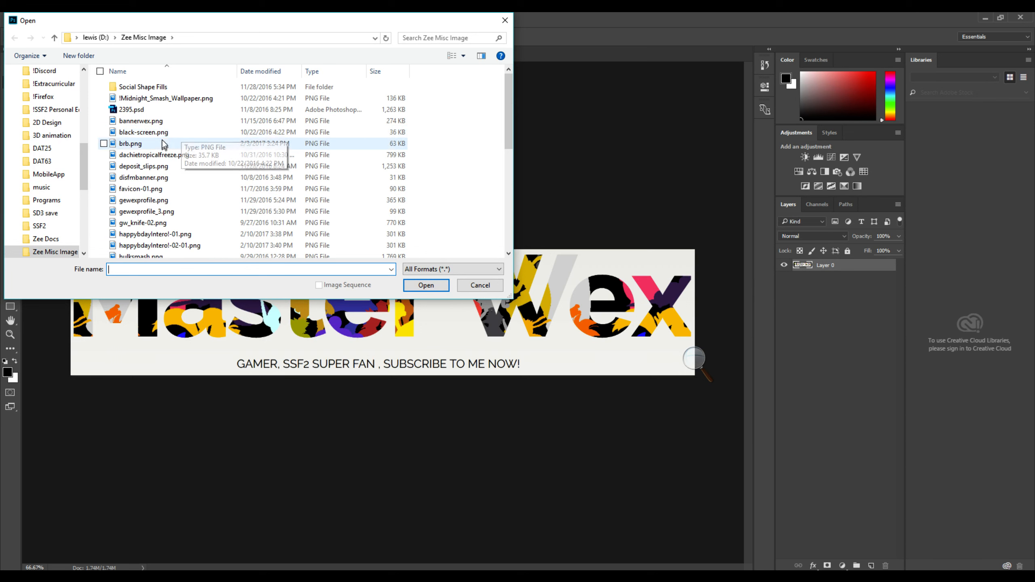
pyautogui.doubleClick(141, 121)
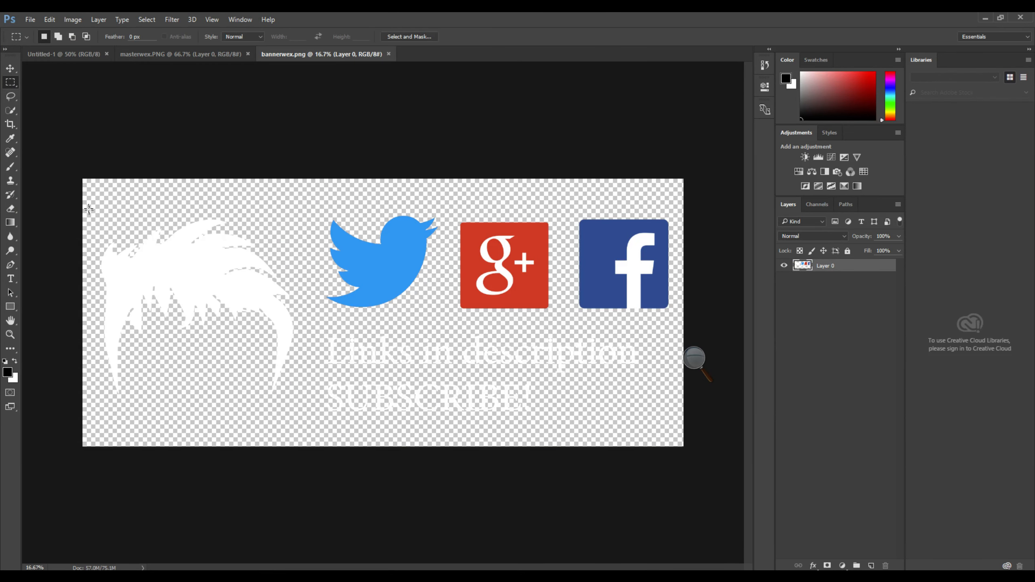
# Select the white hair graphic with a rectangular marquee and shift it slightly toward the Twitter bird logo.
pyautogui.moveTo(88, 209); pyautogui.dragTo(310, 429)
pyautogui.moveTo(244, 291)
pyautogui.mouseDown()
pyautogui.moveTo(253, 290)
pyautogui.moveTo(239, 292)
pyautogui.mouseUp()
pyautogui.press('v')
pyautogui.moveTo(199, 282); pyautogui.dragTo(214, 277)
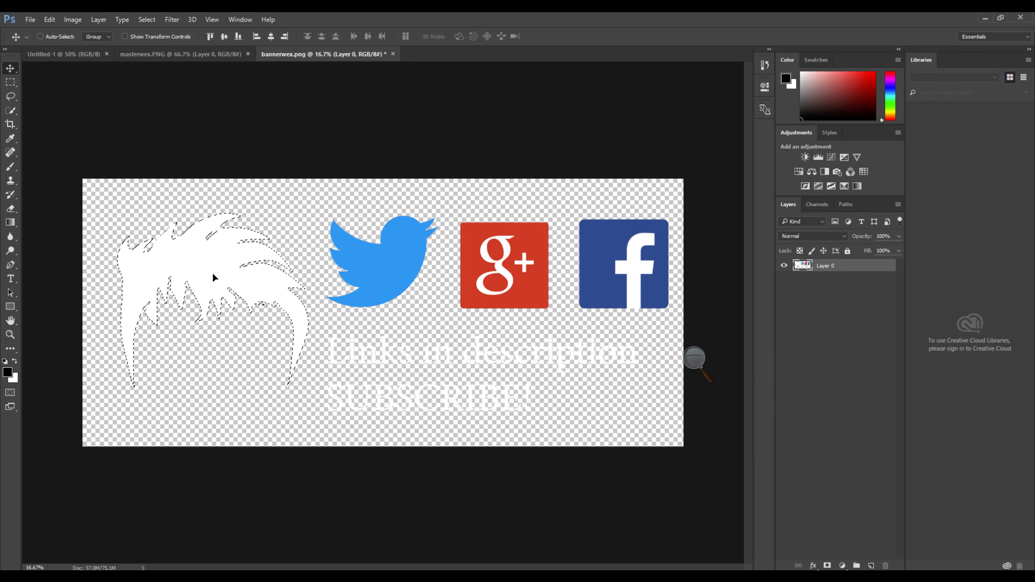
# In Untitled-1, add a new empty layer, unlock the white background layer and hide it.
pyautogui.click(63, 55)
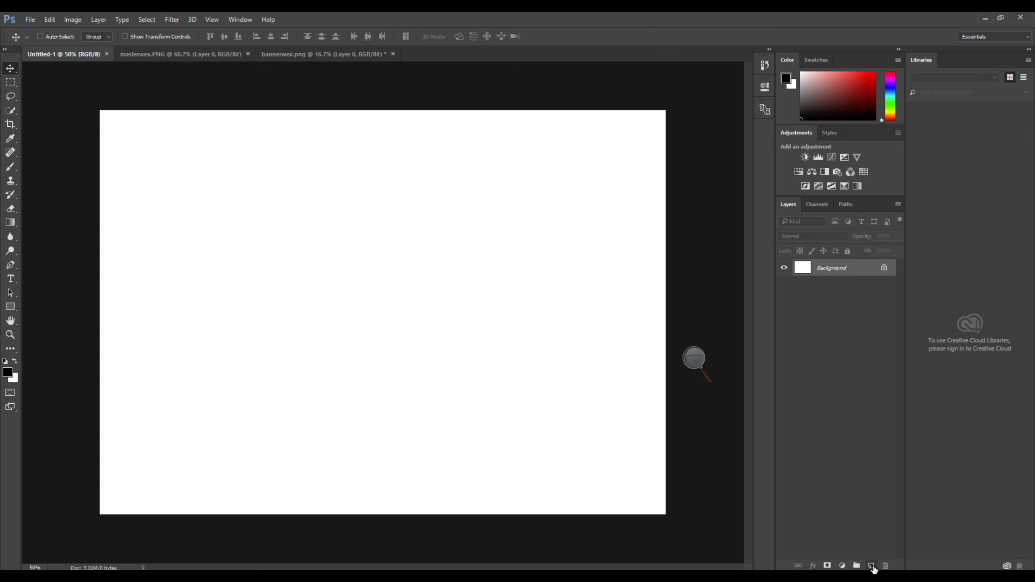
pyautogui.click(871, 566)
pyautogui.click(884, 283)
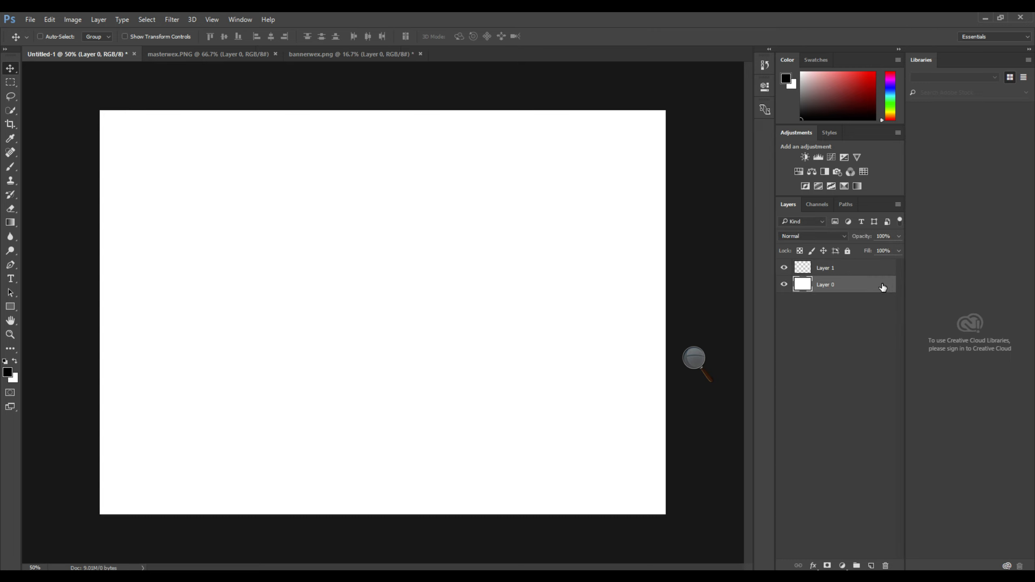
pyautogui.click(840, 271)
pyautogui.click(784, 285)
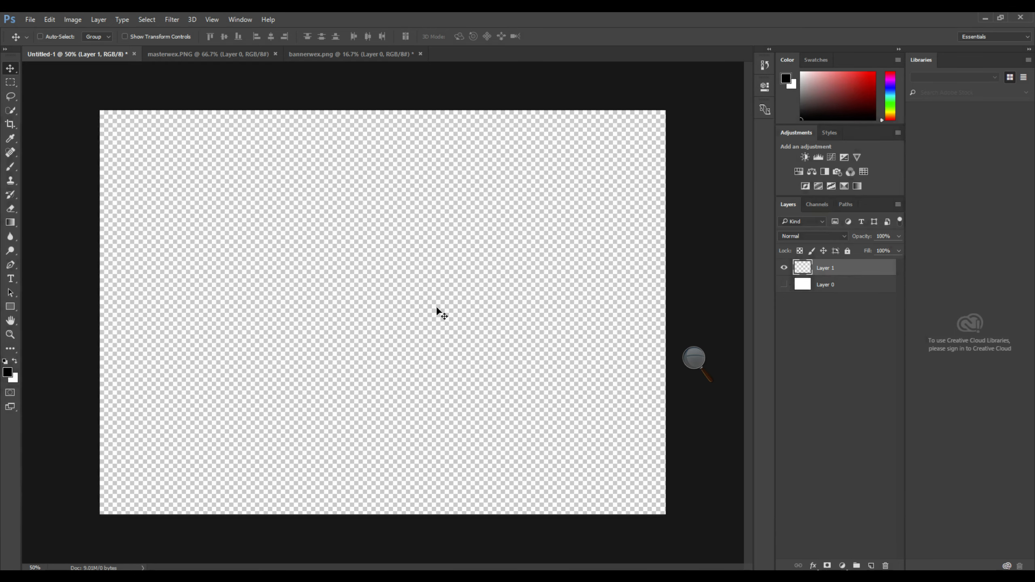
# Paste the white hair graphic into Untitled-1, scale it to about 40% and place it in the canvas's left half.
pyautogui.hotkey('ctrl', 'v')
pyautogui.moveTo(440, 294)
pyautogui.mouseDown()
pyautogui.moveTo(448, 268)
pyautogui.moveTo(455, 296)
pyautogui.mouseUp()
pyautogui.hotkey('ctrl', 't')
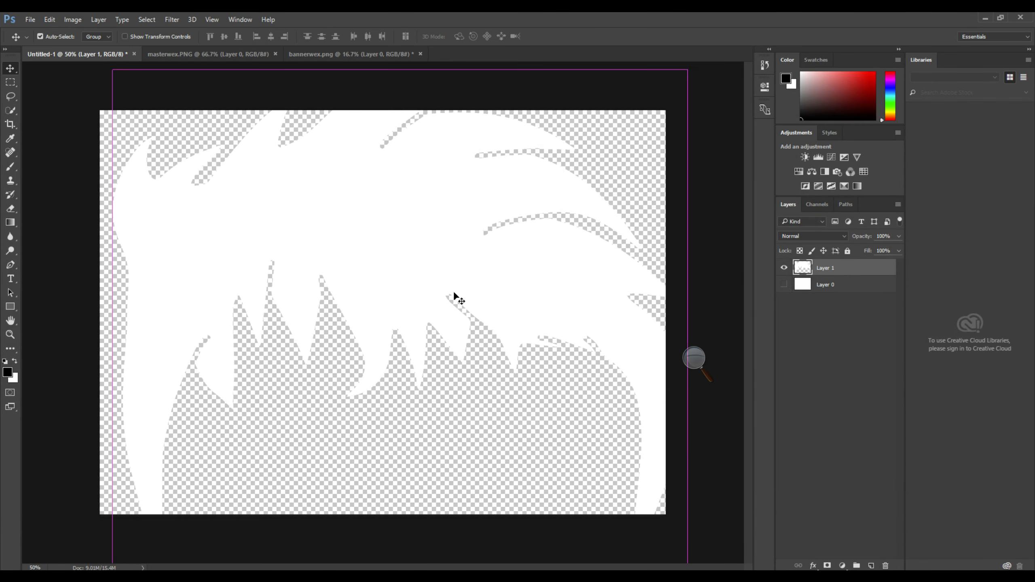
pyautogui.moveTo(687, 69); pyautogui.dragTo(342, 384)
pyautogui.moveTo(268, 466); pyautogui.dragTo(305, 283)
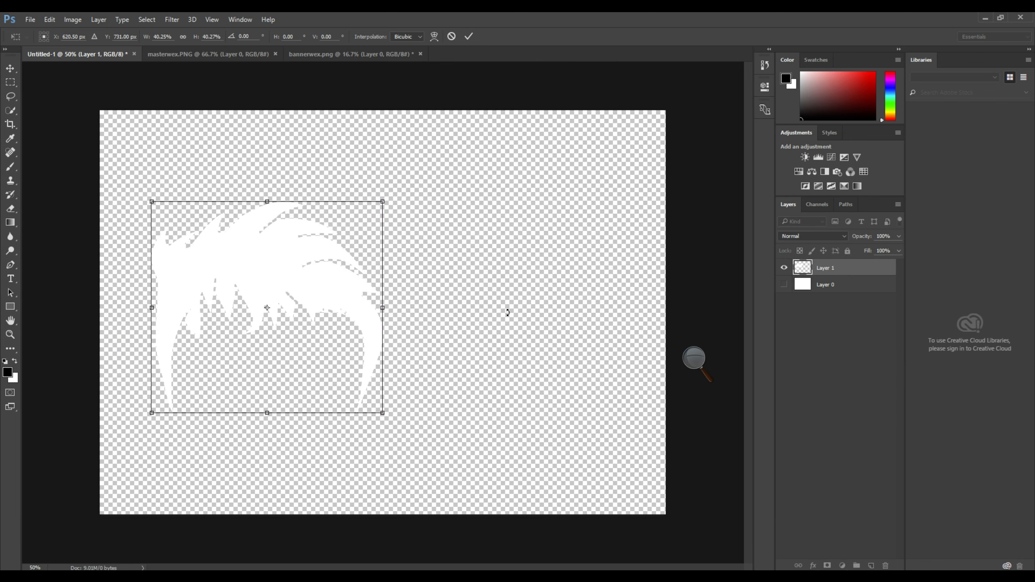
pyautogui.click(467, 37)
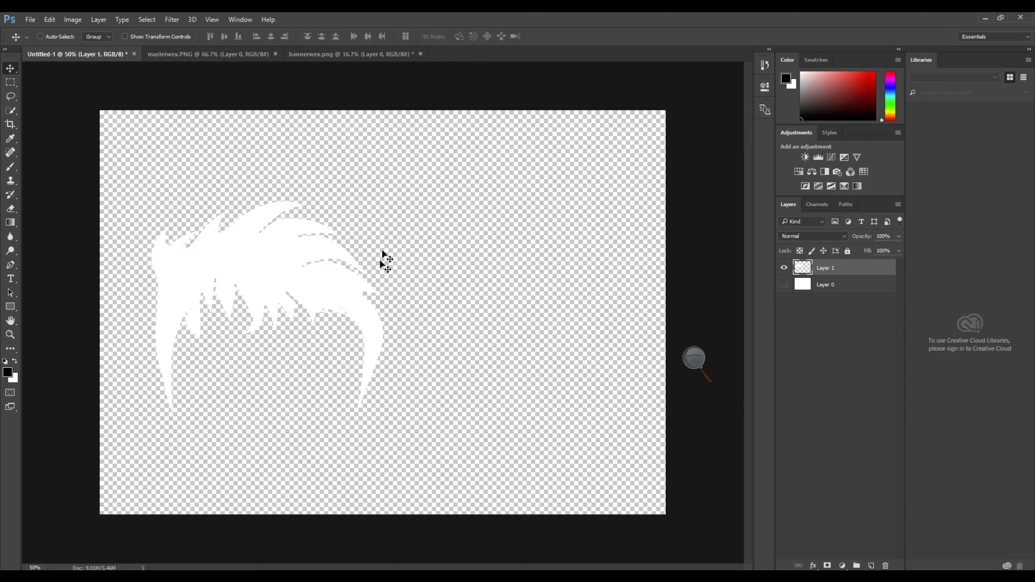
# Select the hair shape by picking the transparent area with the Magic Wand, Anti-alias and Contiguous off, and inverting the selection.
pyautogui.press('w')
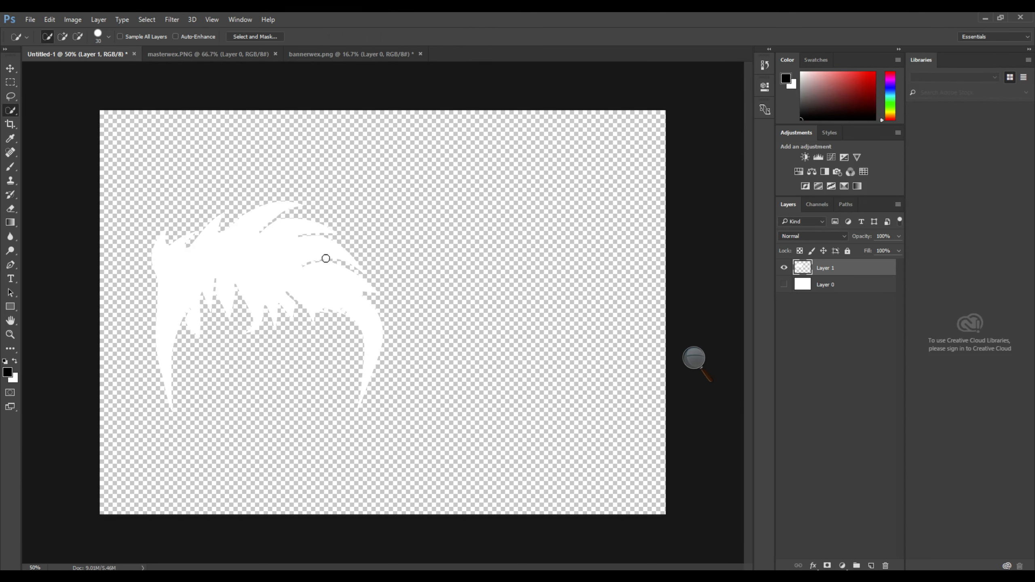
pyautogui.rightClick(11, 111)
pyautogui.click(65, 121)
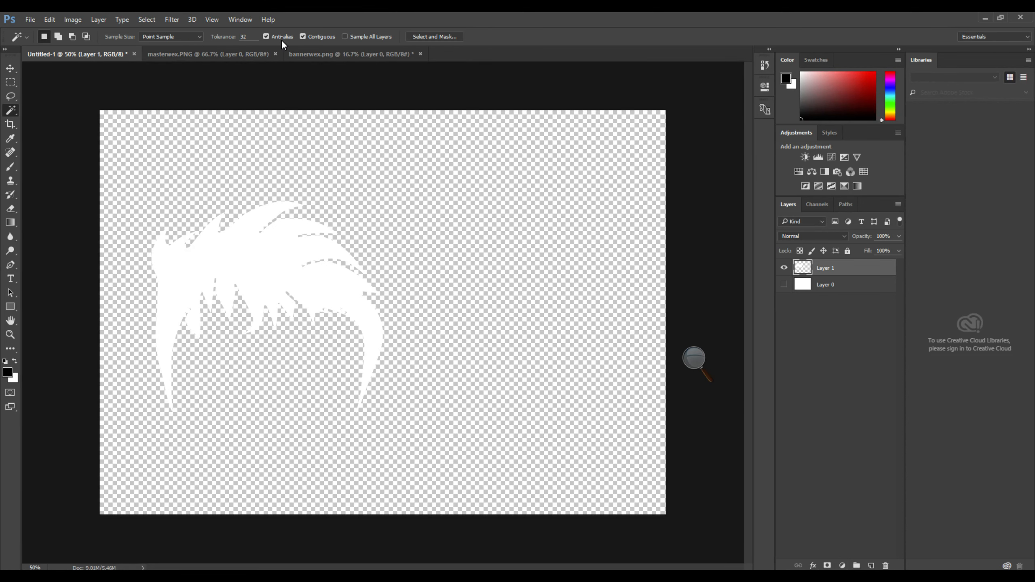
pyautogui.click(302, 37)
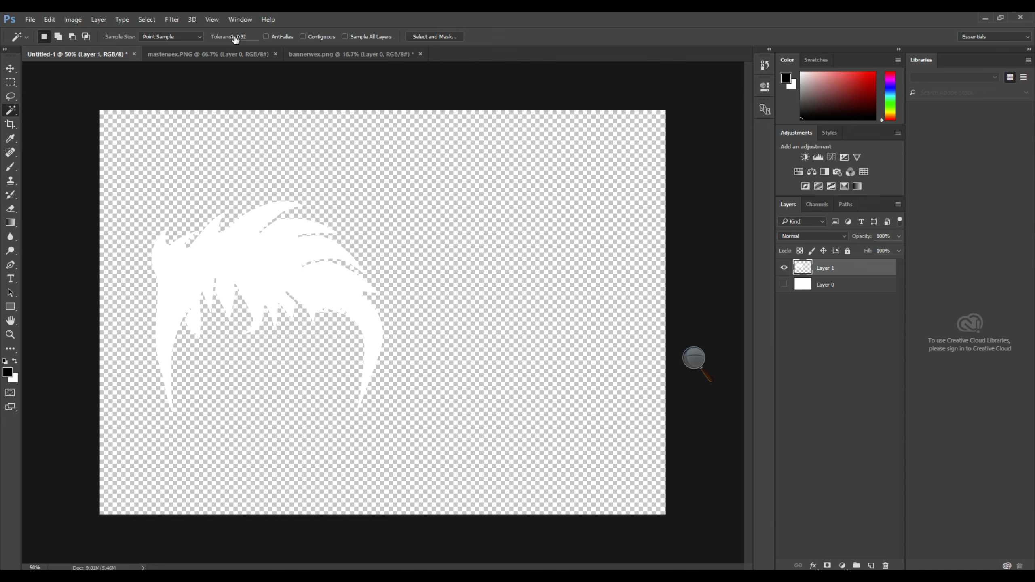
pyautogui.click(400, 138)
pyautogui.rightClick(410, 275)
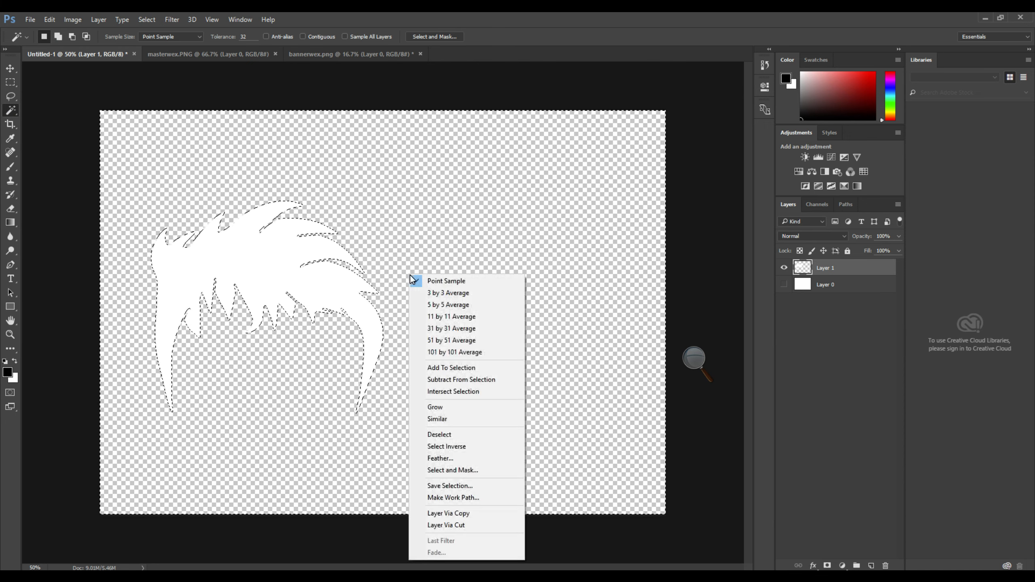
pyautogui.click(464, 442)
# Paint the selected hair dark grey (#3d3d3d) using a greatly enlarged brush.
pyautogui.press('b')
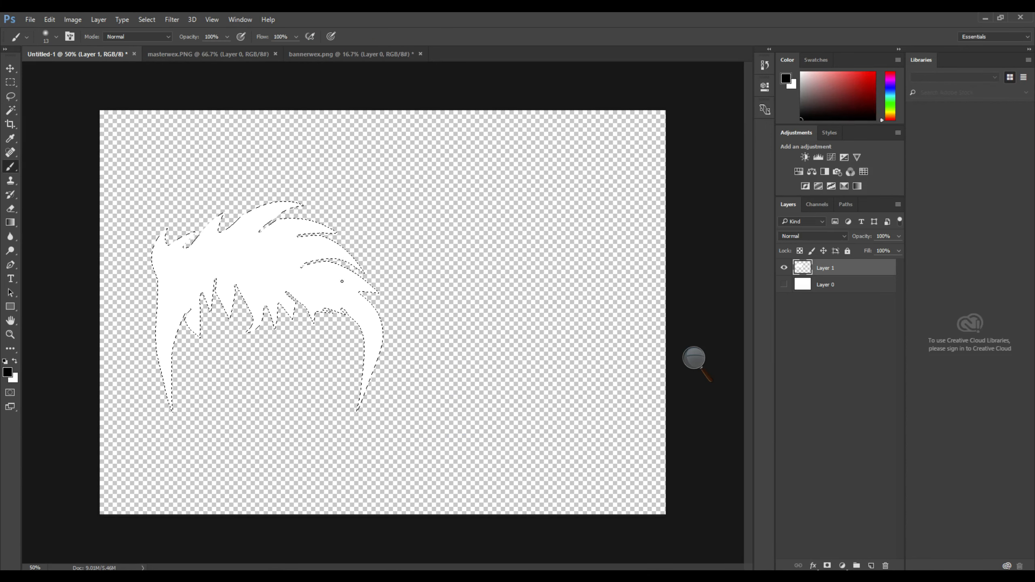
pyautogui.press(']')
pyautogui.press(']')
pyautogui.press(']')
pyautogui.press(']')
pyautogui.press(']')
pyautogui.press(']')
pyautogui.press(']')
pyautogui.press(']')
pyautogui.press(']')
pyautogui.press(']')
pyautogui.press(']')
pyautogui.press(']')
pyautogui.press(']')
pyautogui.press(']')
pyautogui.press(']')
pyautogui.press(']')
pyautogui.press(']')
pyautogui.press(']')
pyautogui.press(']')
pyautogui.press(']')
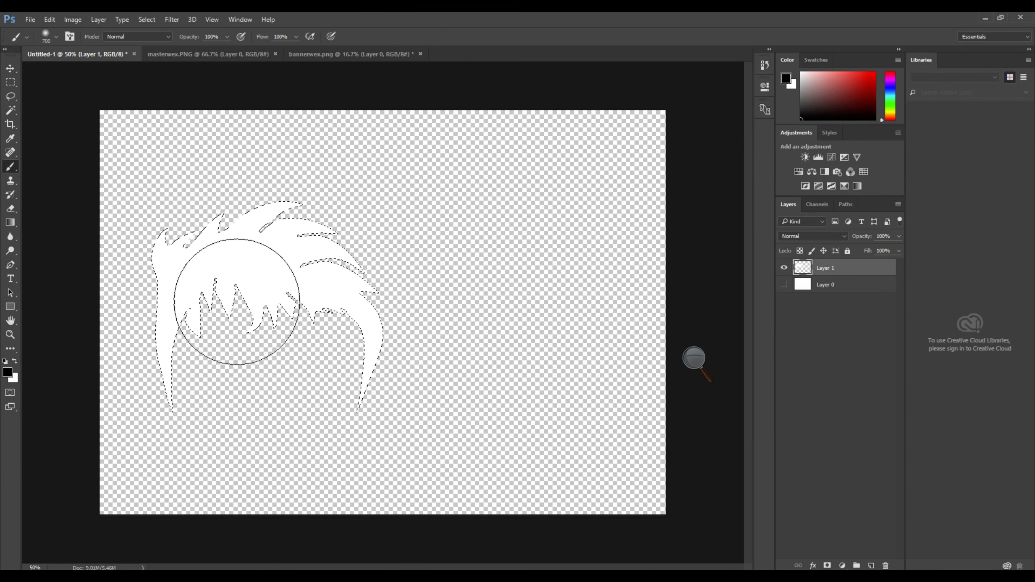
pyautogui.click(7, 372)
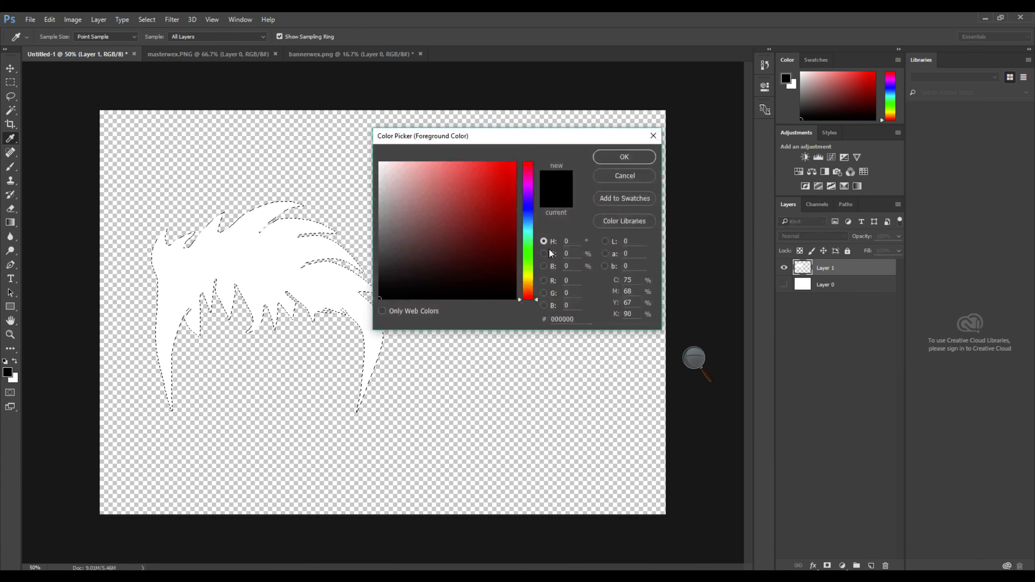
pyautogui.click(379, 265)
pyautogui.click(623, 156)
pyautogui.moveTo(415, 296)
pyautogui.mouseDown()
pyautogui.moveTo(139, 314)
pyautogui.moveTo(514, 343)
pyautogui.mouseUp()
# Pick a lighter medium grey as the foreground color and repaint the whole hair selection with it.
pyautogui.click(8, 372)
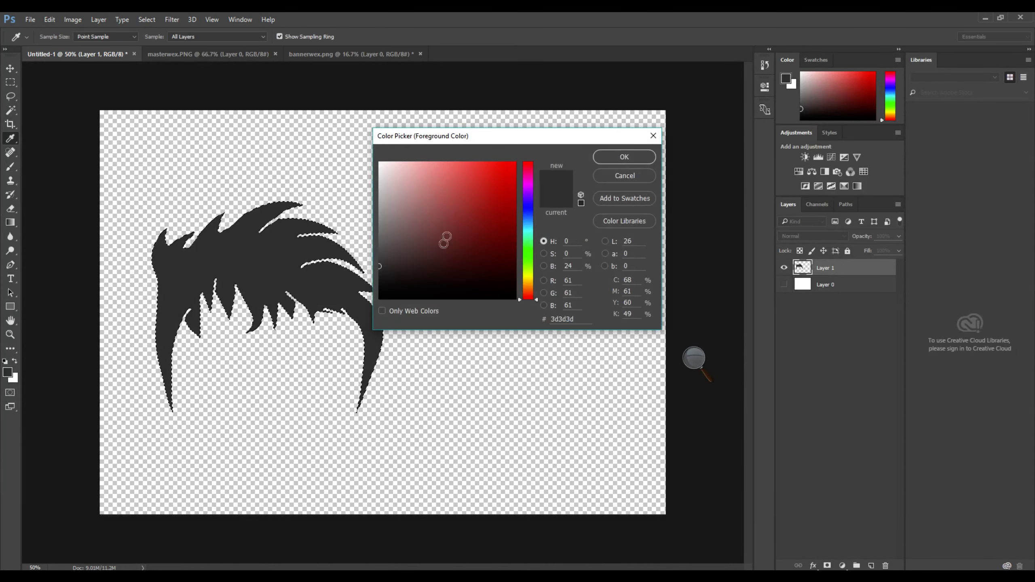
pyautogui.click(384, 237)
pyautogui.click(624, 156)
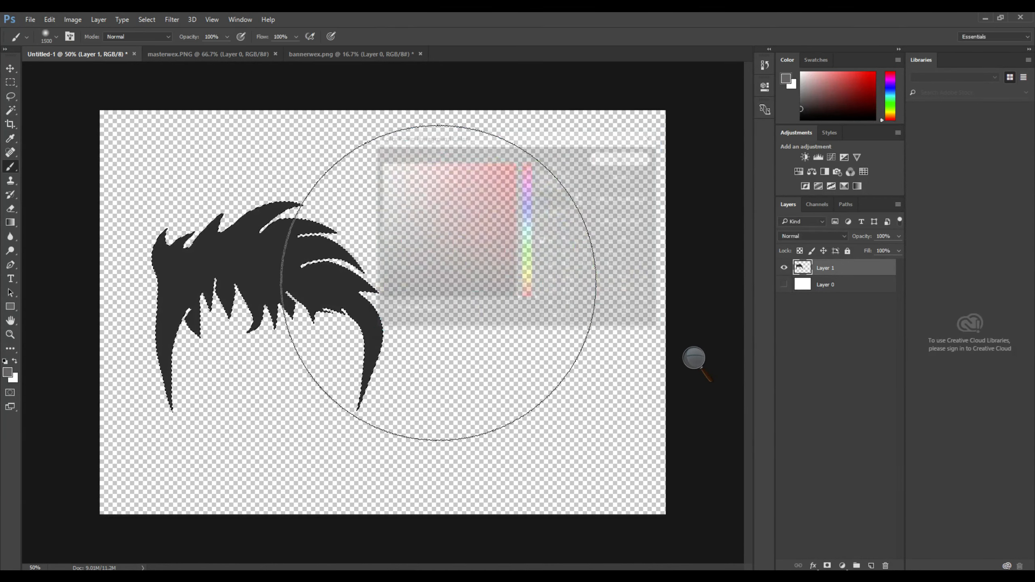
pyautogui.moveTo(438, 278); pyautogui.dragTo(69, 243)
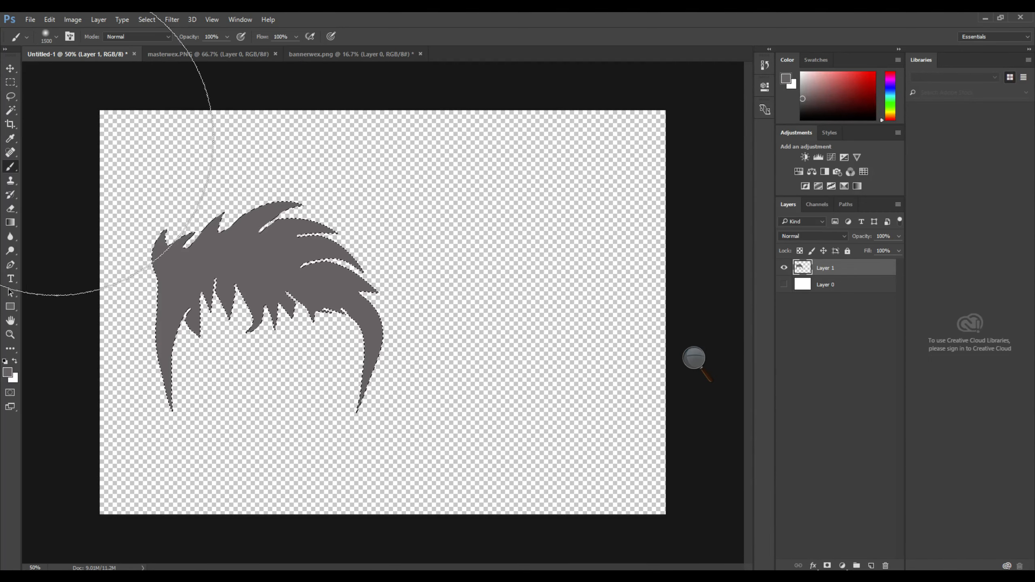
# Add a text box over the lower part of the hair reading MASTER WEX and enlarge the text to 53 pt.
pyautogui.press('t')
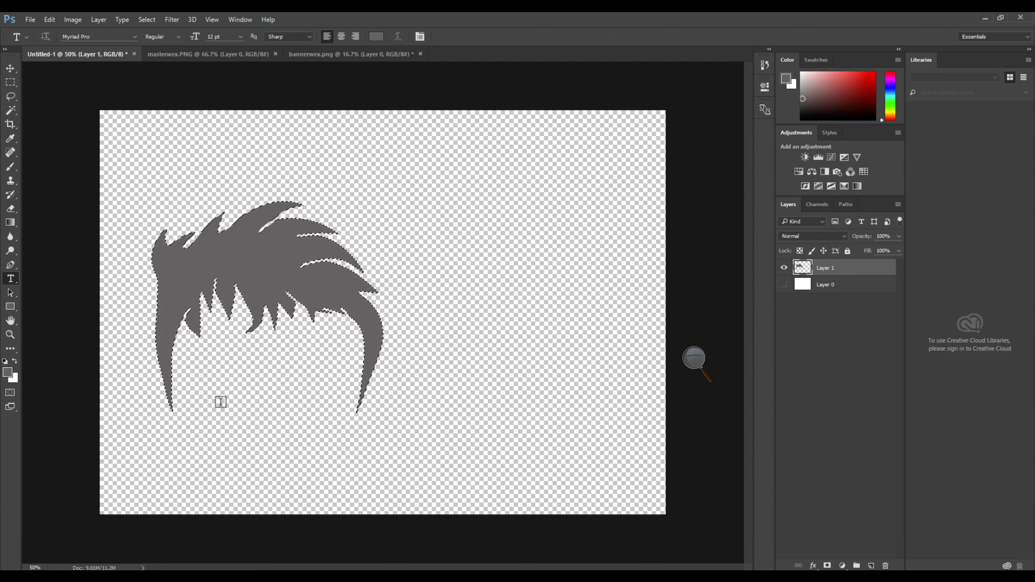
pyautogui.moveTo(190, 363); pyautogui.dragTo(595, 441)
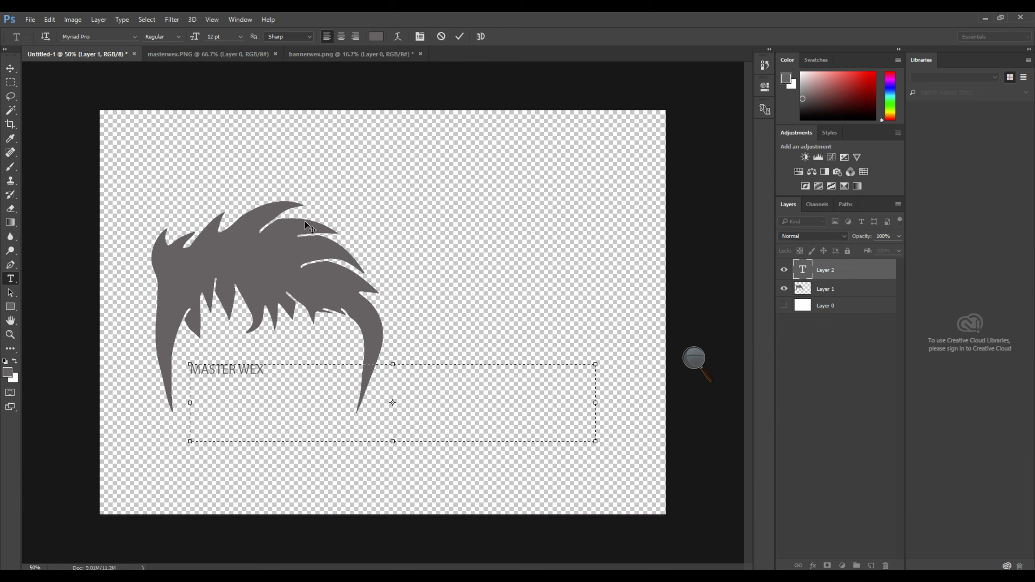
pyautogui.hotkey('ctrl', 'a')
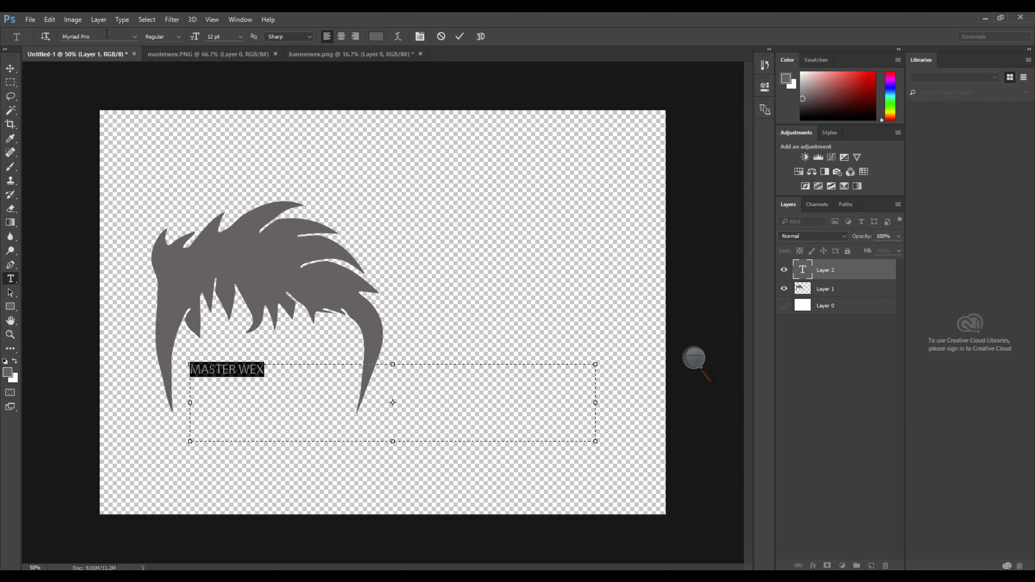
pyautogui.moveTo(195, 36); pyautogui.dragTo(212, 37)
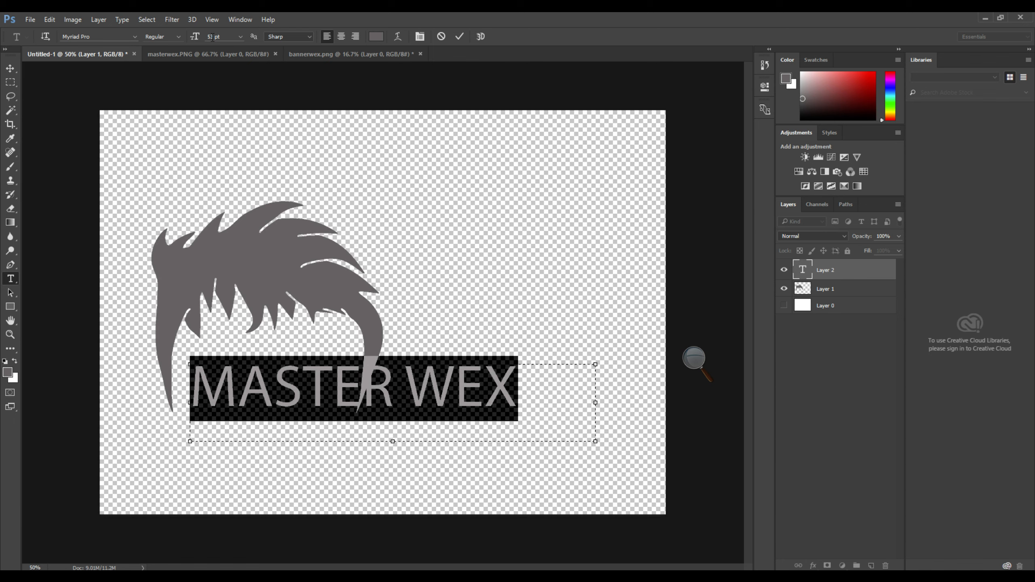
# Change the MASTER WEX text's font to Mistral and commit the text.
pyautogui.click(122, 34)
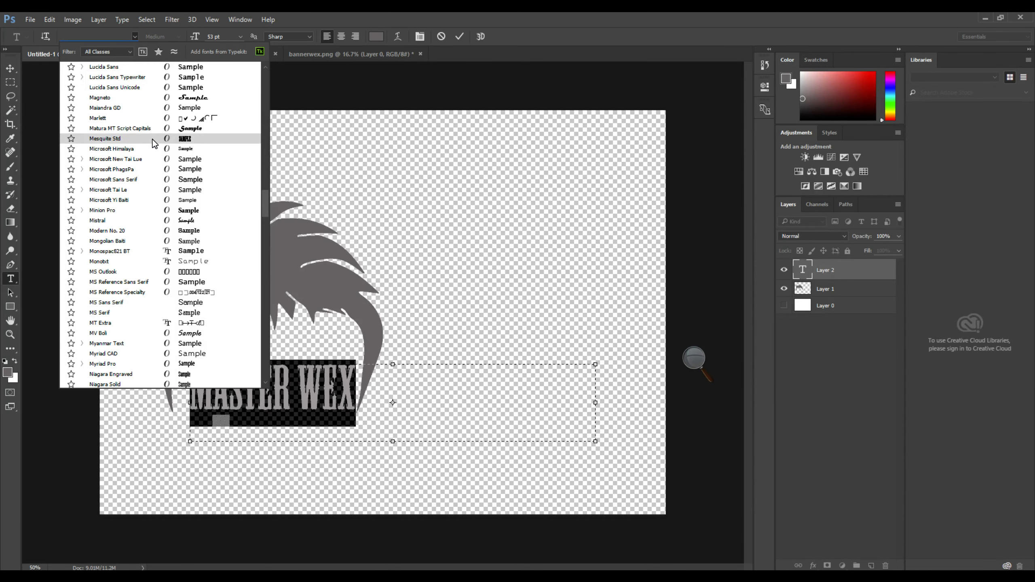
pyautogui.click(171, 223)
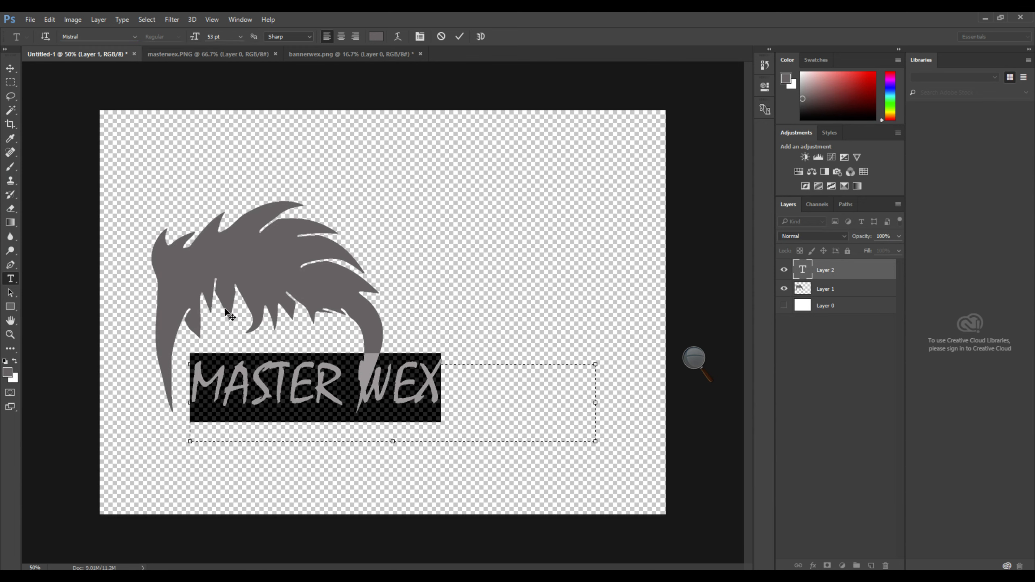
pyautogui.click(416, 414)
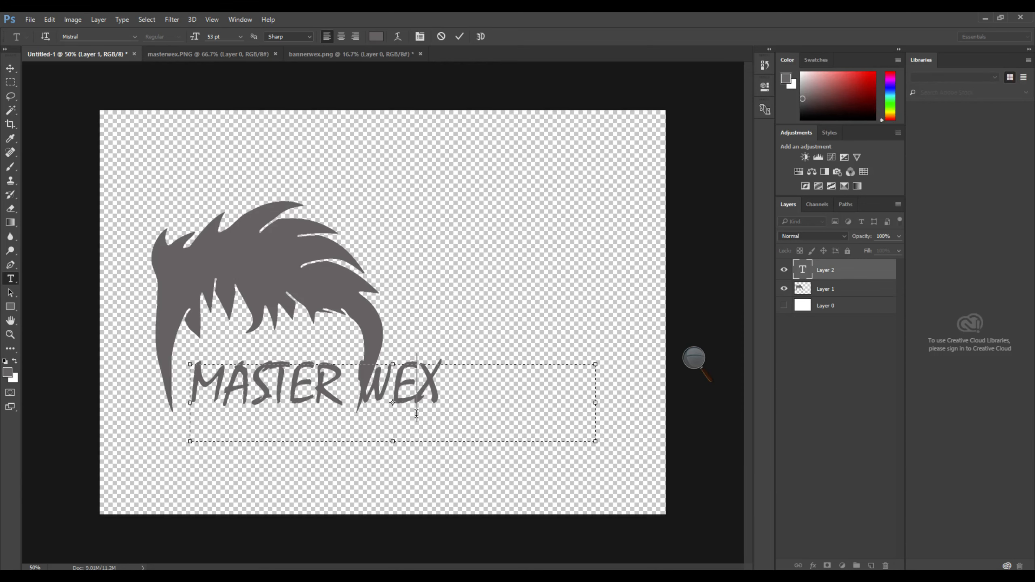
pyautogui.moveTo(478, 401); pyautogui.dragTo(167, 388)
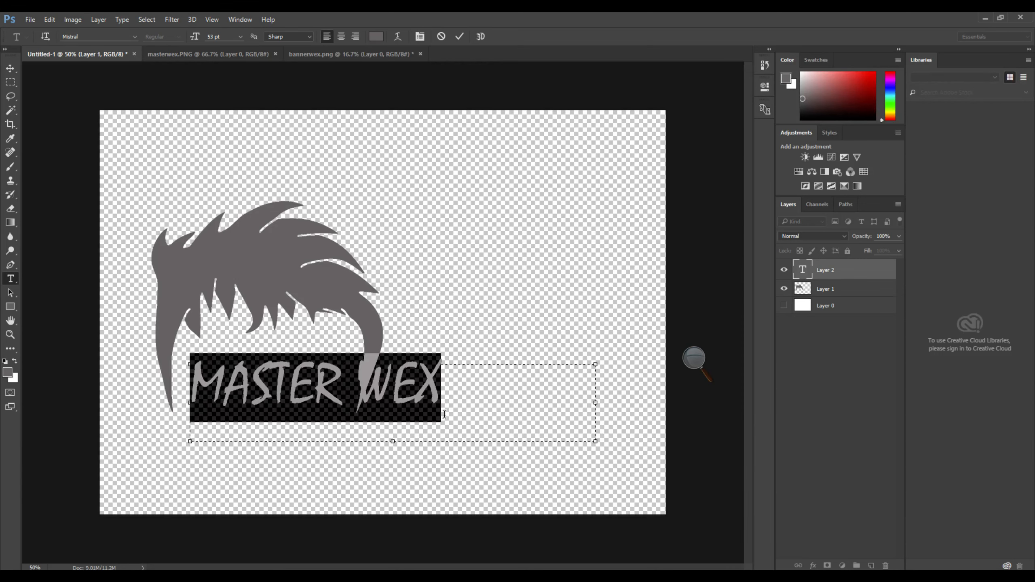
pyautogui.click(10, 67)
# Enlarge the MASTER WEX text, flatten and widen it slightly, and position it across the lower hair strands.
pyautogui.hotkey('ctrl', 't')
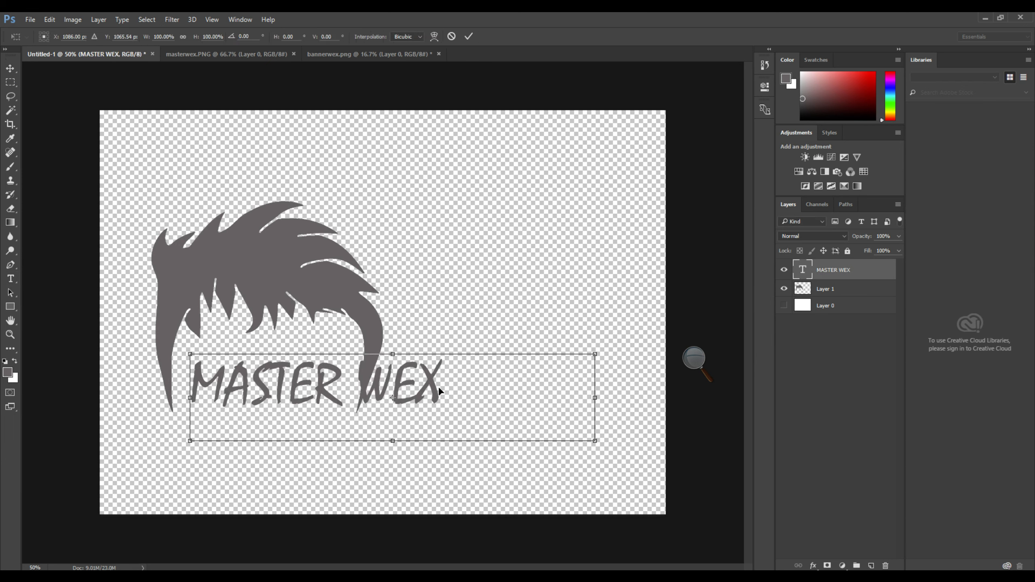
pyautogui.moveTo(594, 353); pyautogui.dragTo(655, 340)
pyautogui.moveTo(426, 378); pyautogui.dragTo(421, 379)
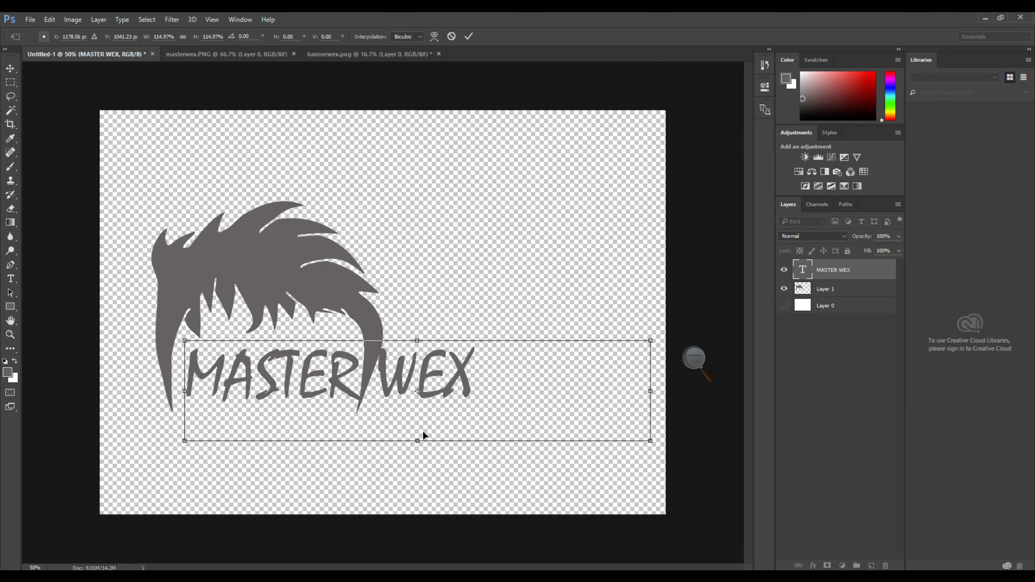
pyautogui.moveTo(418, 441); pyautogui.dragTo(419, 422)
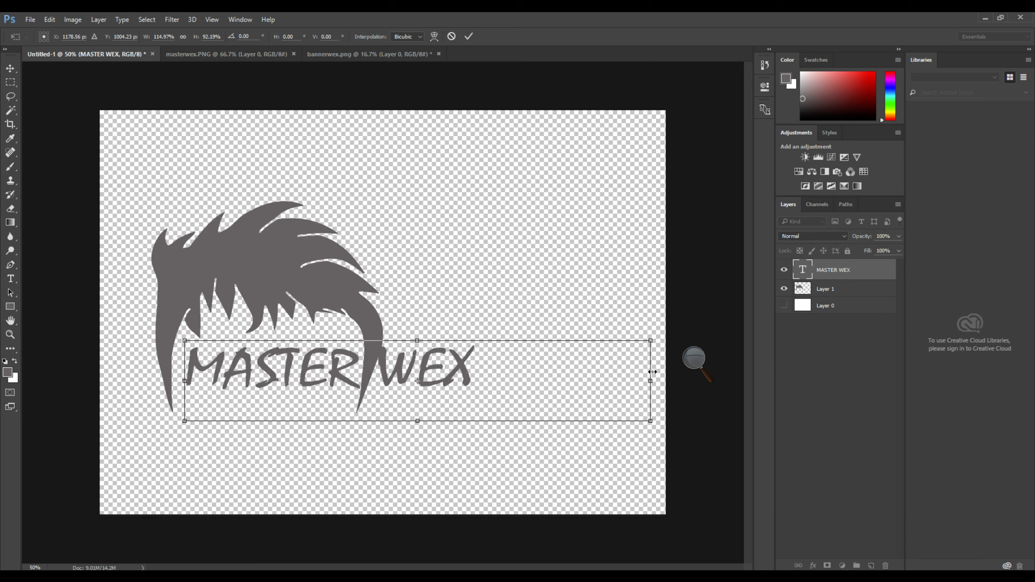
pyautogui.moveTo(652, 381); pyautogui.dragTo(684, 381)
pyautogui.moveTo(469, 357); pyautogui.dragTo(471, 378)
pyautogui.click(469, 37)
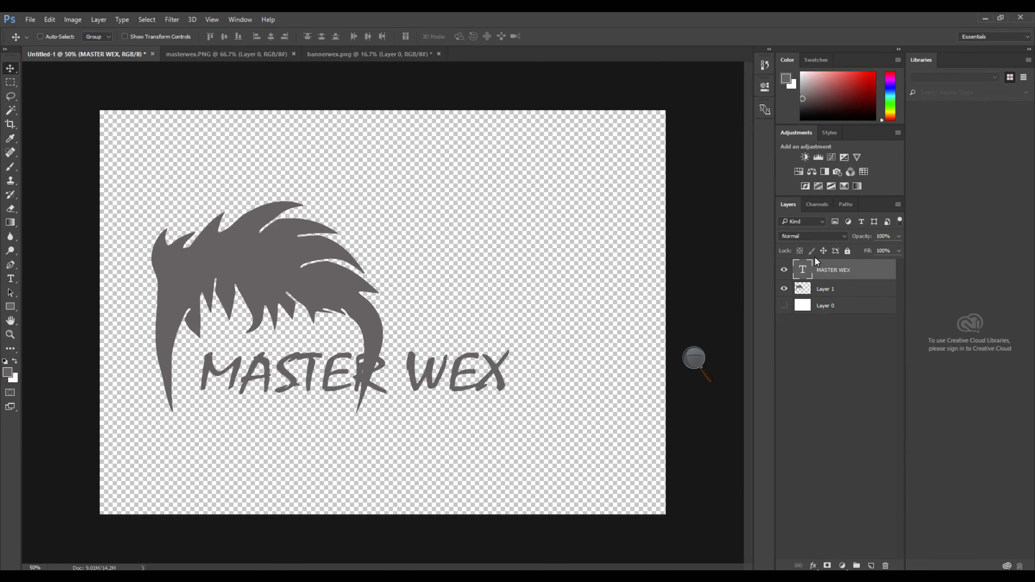
# Rasterize the MASTER WEX text layer and move the word MASTER between the two long side strands of hair.
pyautogui.rightClick(835, 274)
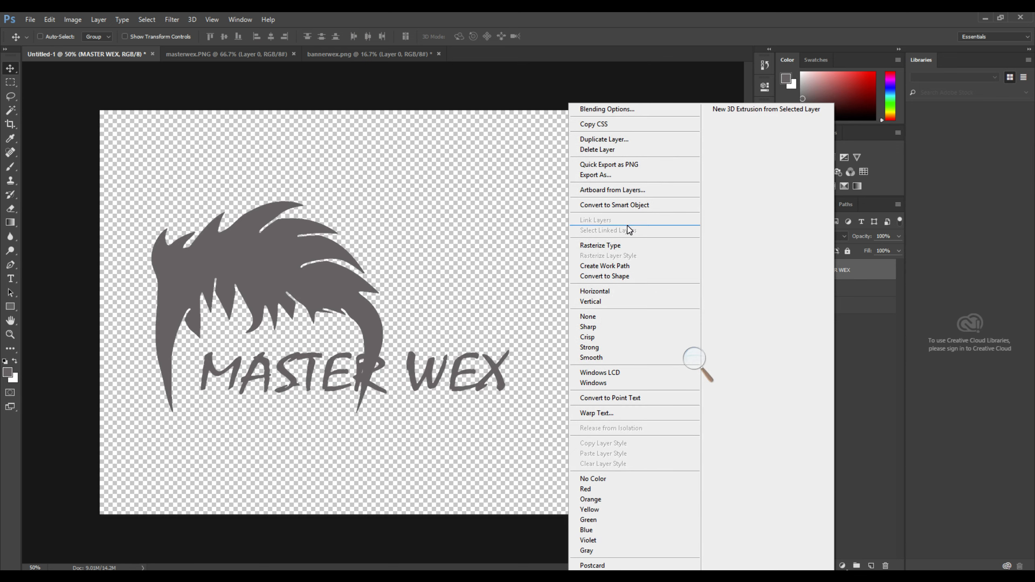
pyautogui.click(622, 246)
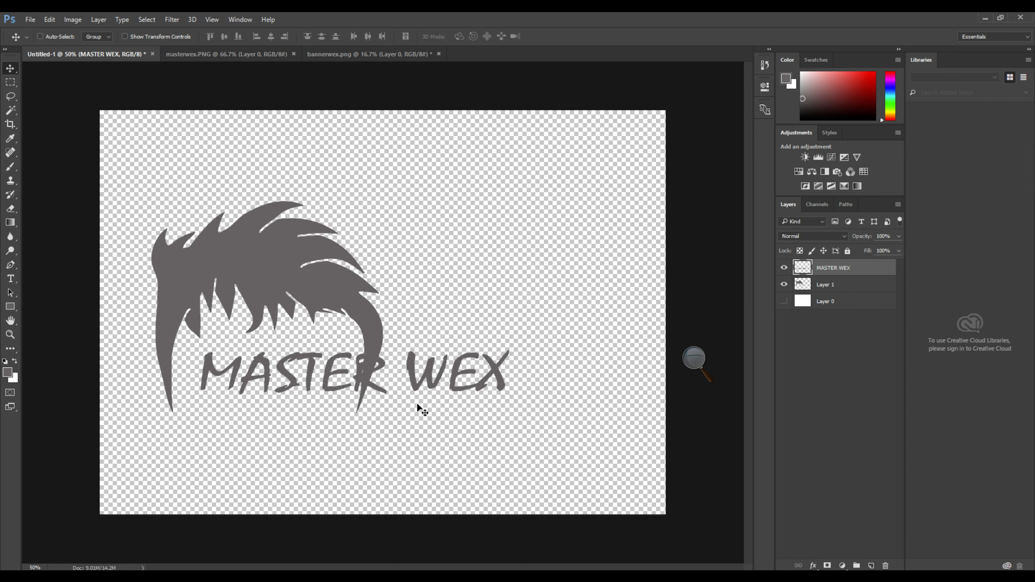
pyautogui.press('m')
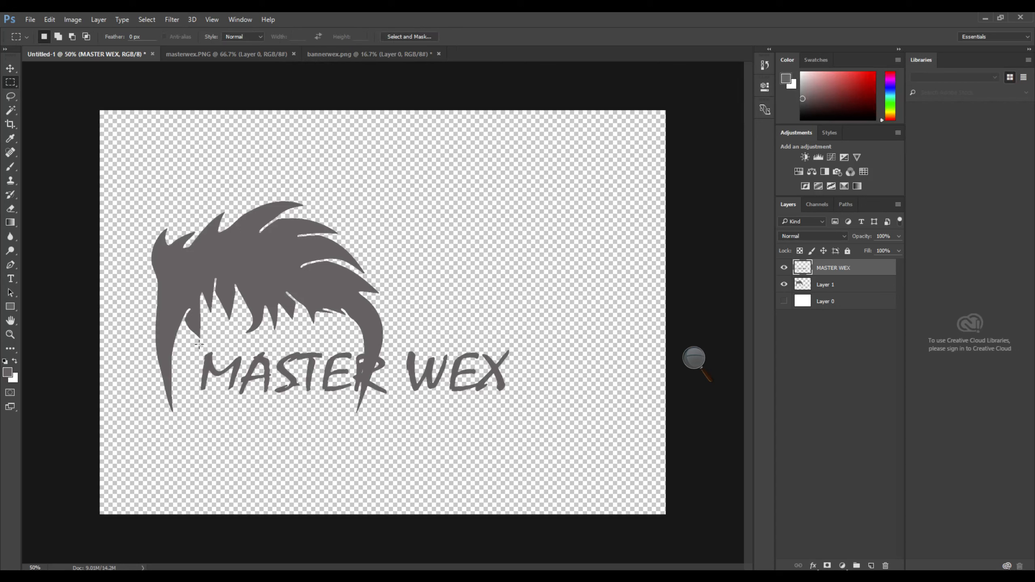
pyautogui.moveTo(194, 345); pyautogui.dragTo(317, 383)
pyautogui.press('v')
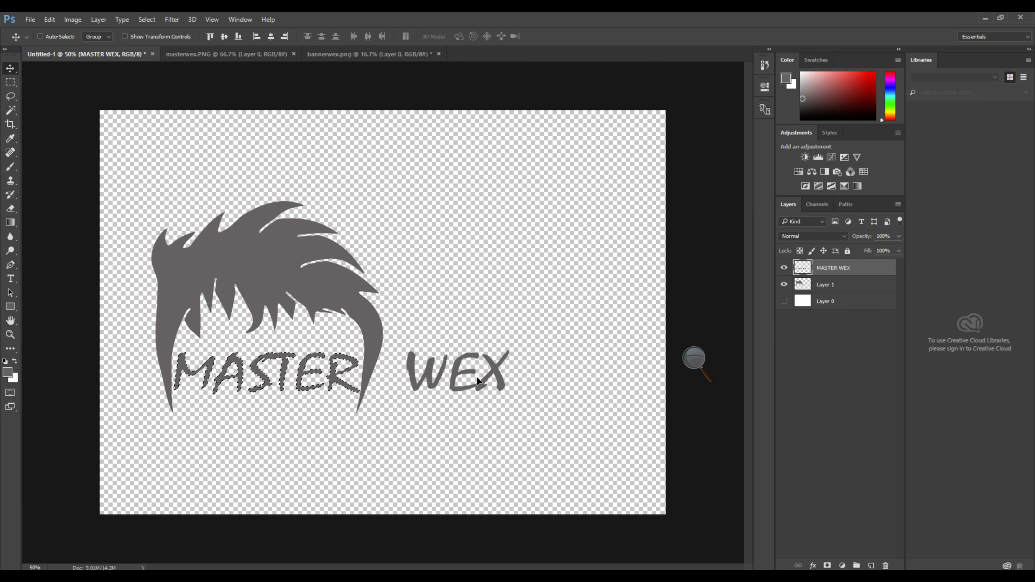
# Copy the selected word MASTER to a new layer.
pyautogui.rightClick(279, 371)
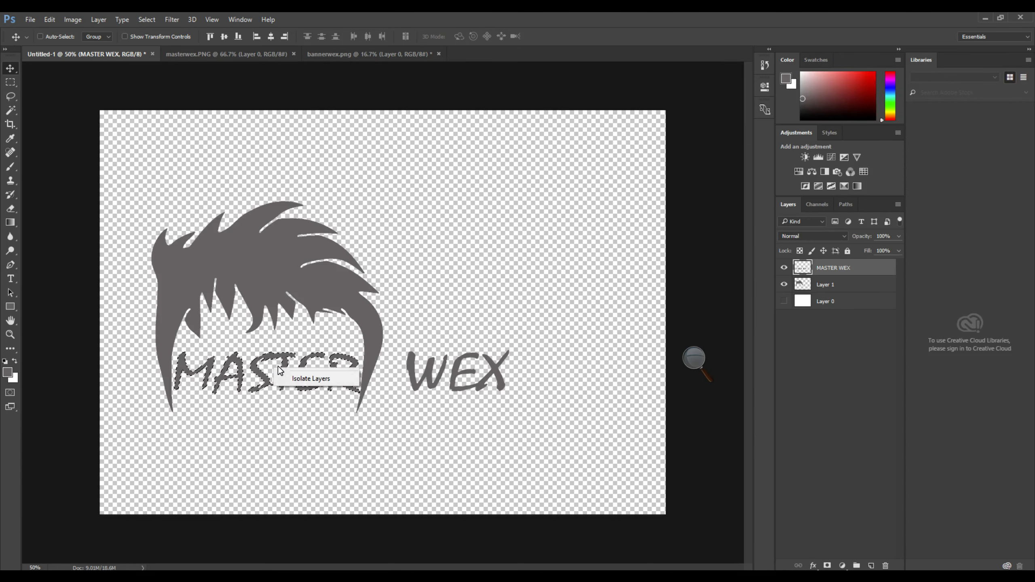
pyautogui.press('Escape')
pyautogui.press('w')
pyautogui.rightClick(284, 357)
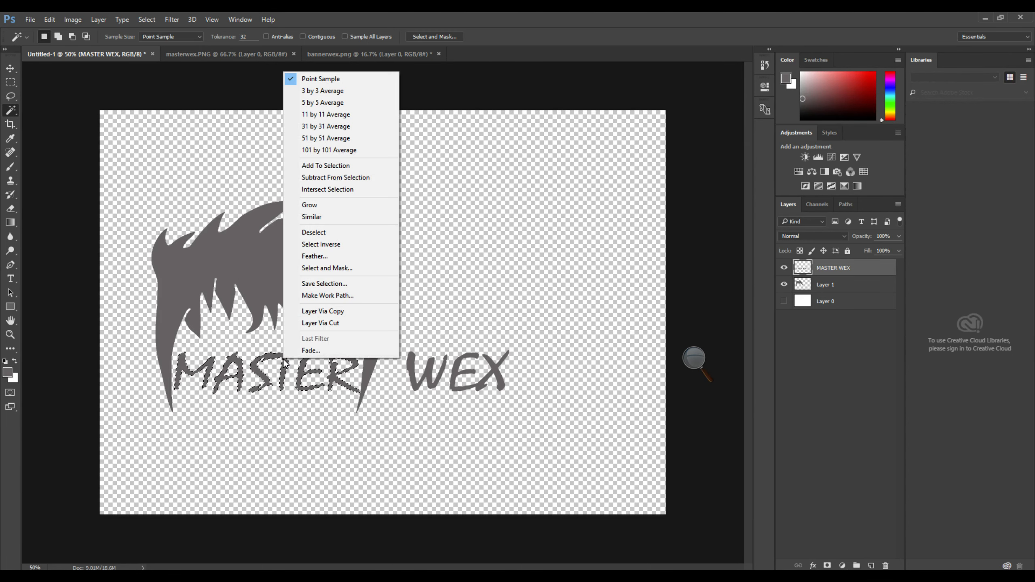
pyautogui.click(322, 311)
# Select the word WEX on the MASTER WEX layer, shift it closer to the hair's outer strand, and deselect.
pyautogui.press('m')
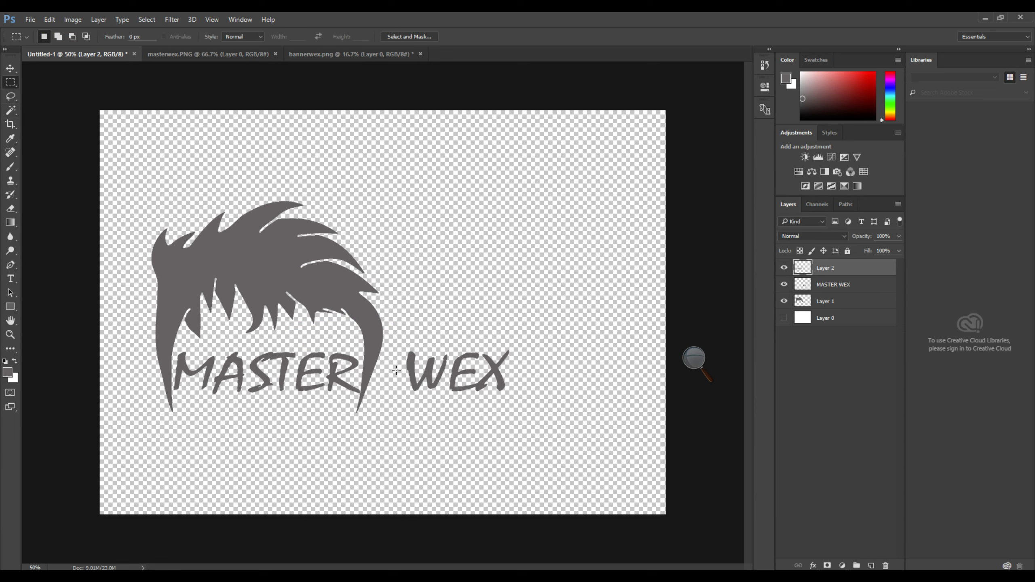
pyautogui.moveTo(401, 332); pyautogui.dragTo(533, 404)
pyautogui.press('v')
pyautogui.click(459, 373)
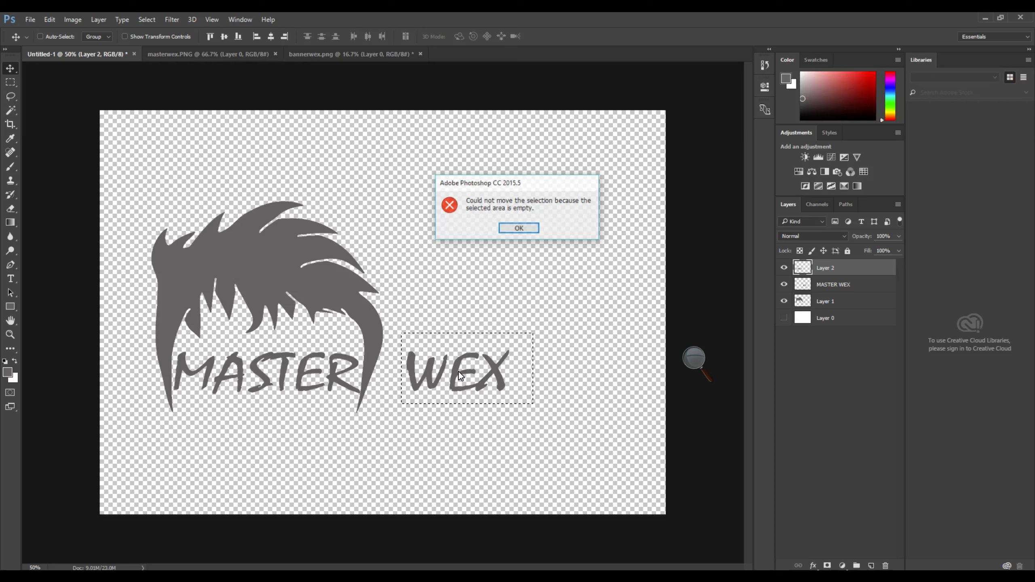
pyautogui.click(526, 231)
pyautogui.click(837, 288)
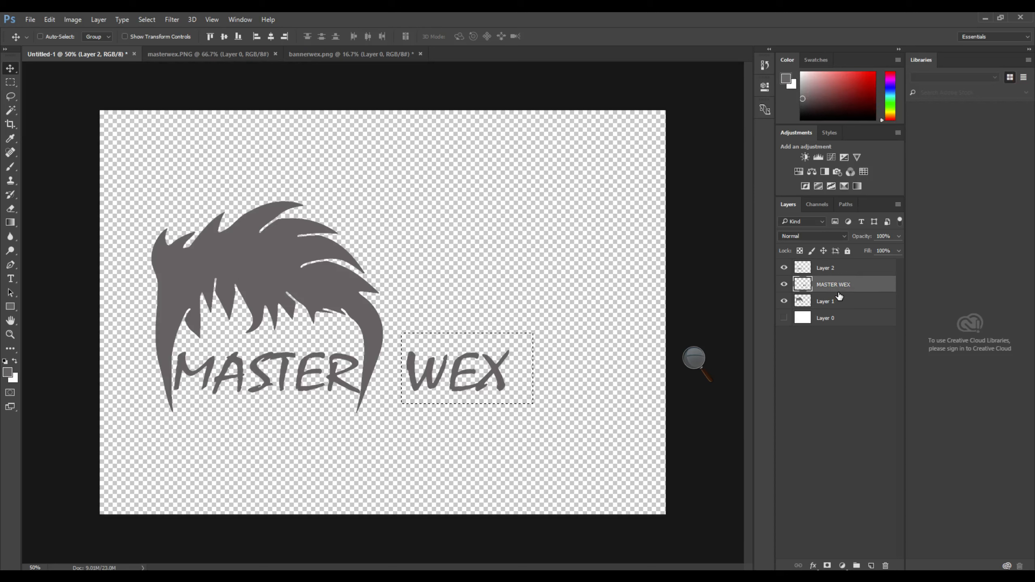
pyautogui.moveTo(438, 357)
pyautogui.mouseDown()
pyautogui.moveTo(403, 358)
pyautogui.moveTo(420, 358)
pyautogui.mouseUp()
pyautogui.hotkey('ctrl', 'd')
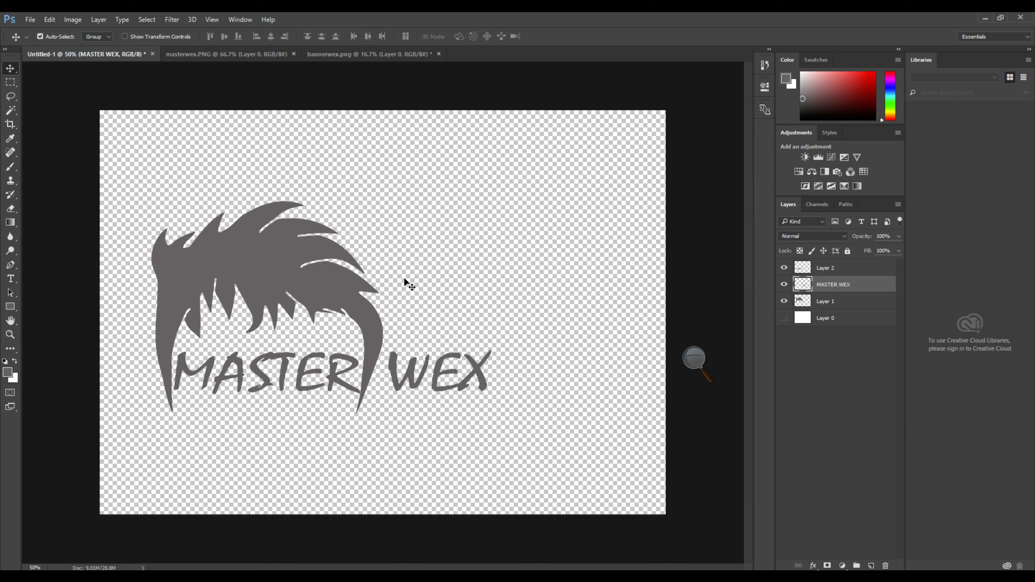
# Crop the canvas closely around the hair graphic and the MASTER WEX text.
pyautogui.press('c')
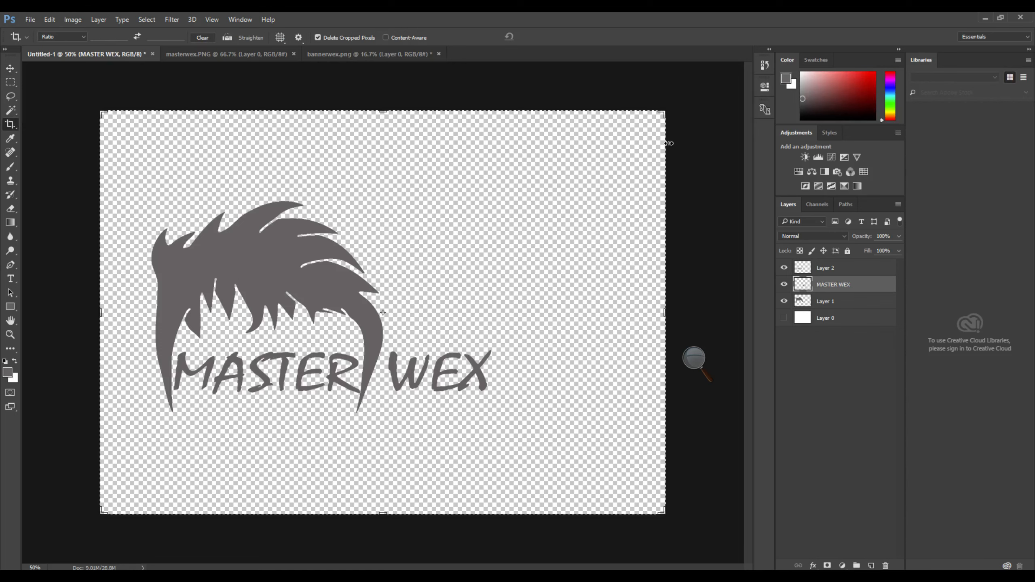
pyautogui.moveTo(663, 113); pyautogui.dragTo(587, 155)
pyautogui.moveTo(377, 470); pyautogui.dragTo(396, 422)
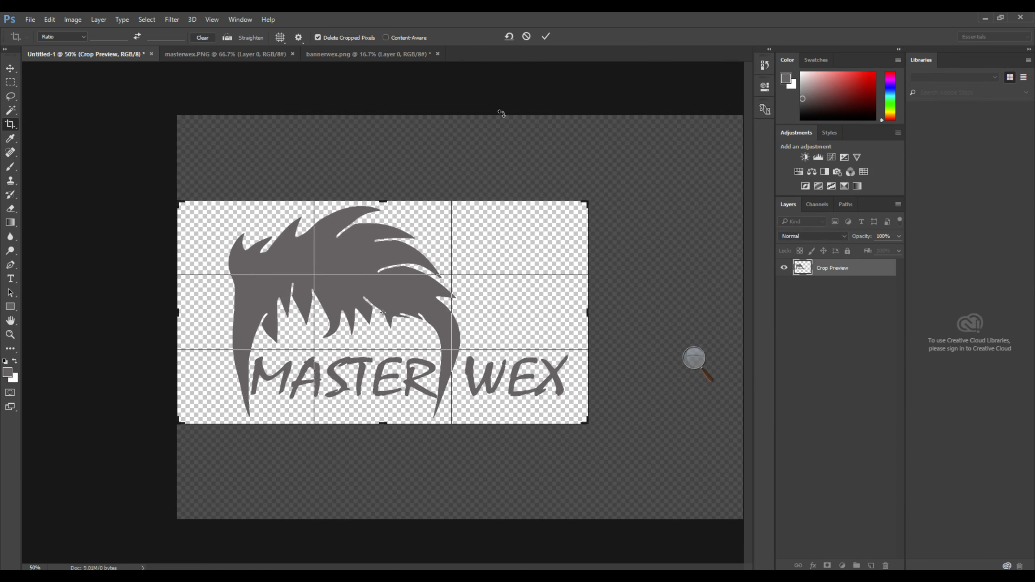
pyautogui.click(544, 37)
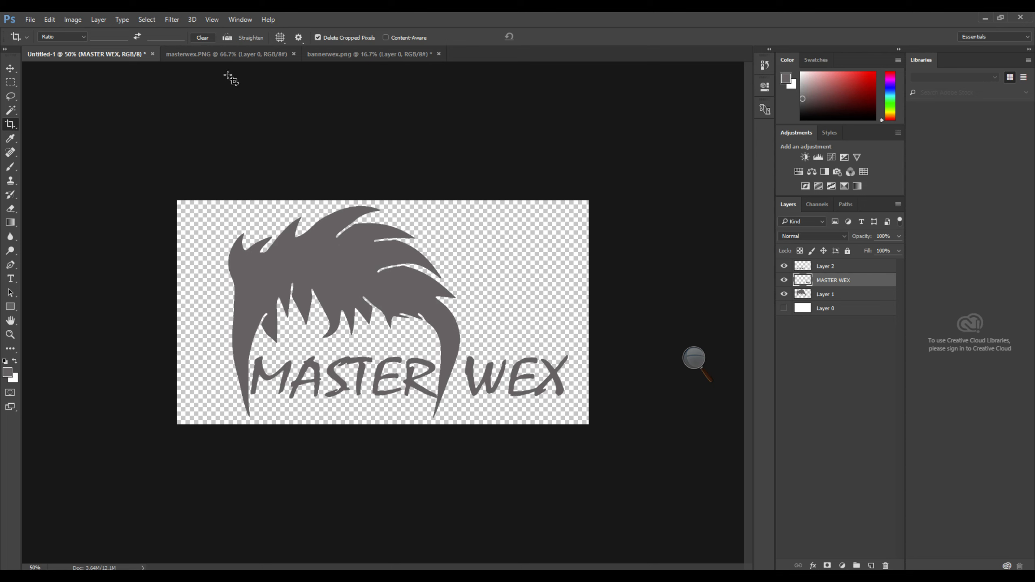
# Export the logo as a PNG file named mwexlogo to the Desktop.
pyautogui.click(31, 19)
pyautogui.moveTo(112, 175)
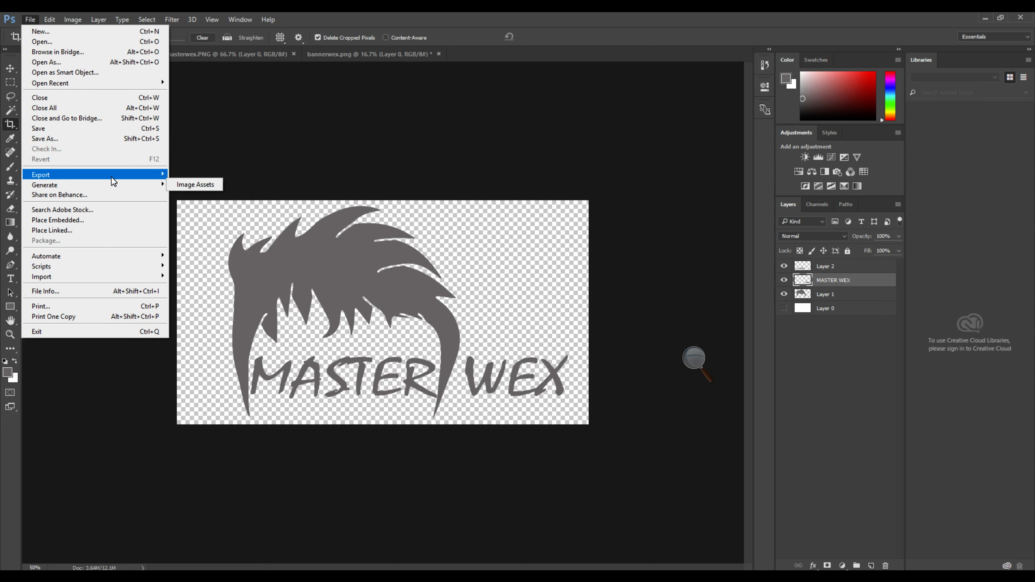
pyautogui.click(178, 176)
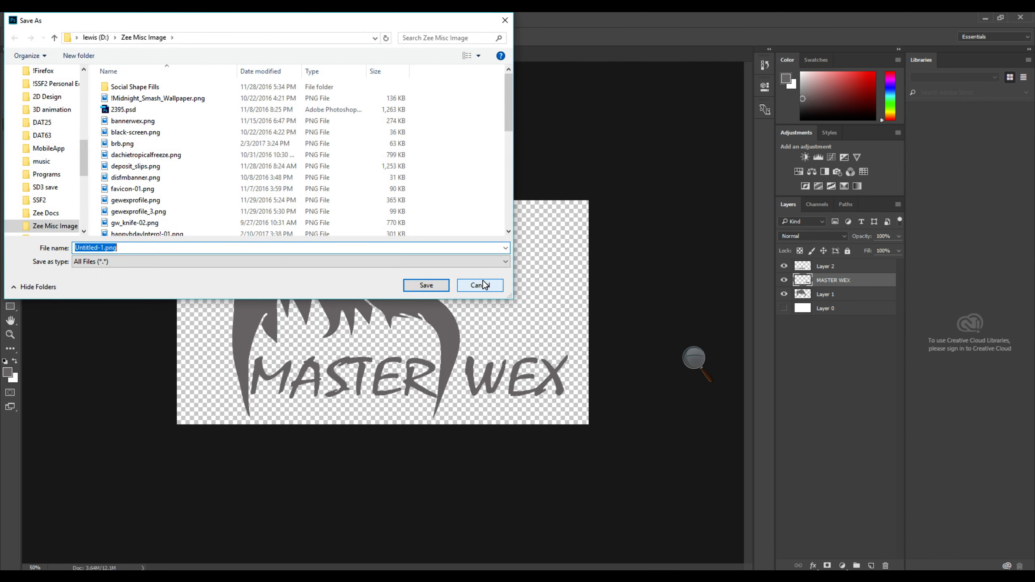
pyautogui.scroll(5, 46, 131)
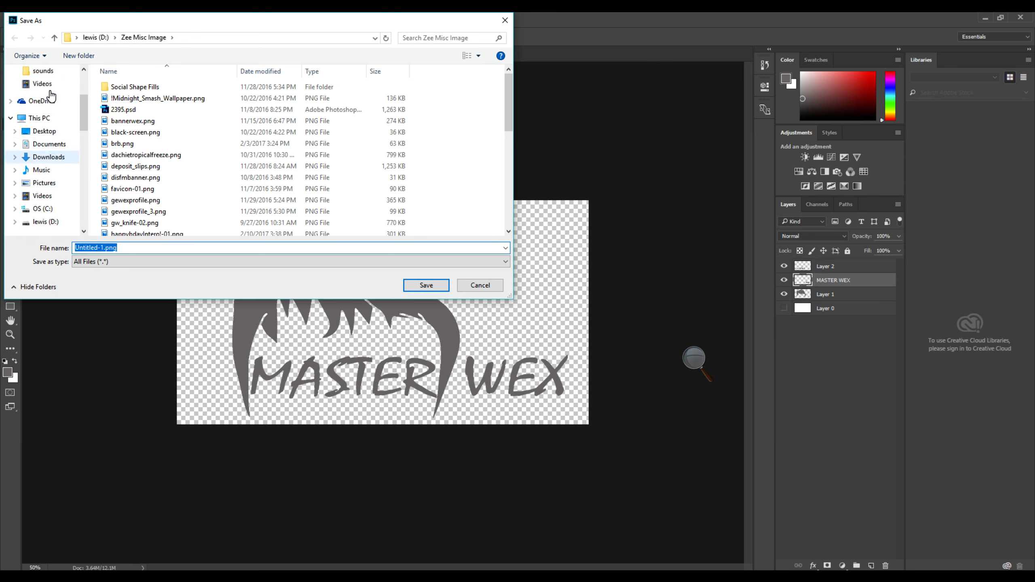
pyautogui.click(43, 144)
pyautogui.doubleClick(149, 248)
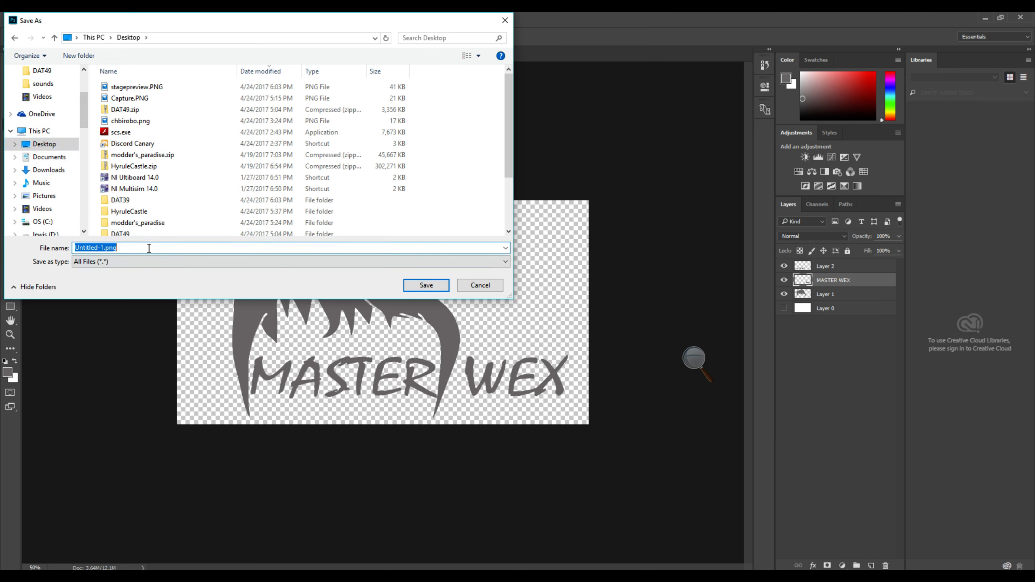
pyautogui.write('mwe')
pyautogui.write('og')
pyautogui.press('Return')
# Switch to Animate and insert a blank keyframe at frame 57 of Layer 15.
pyautogui.click(376, 575)
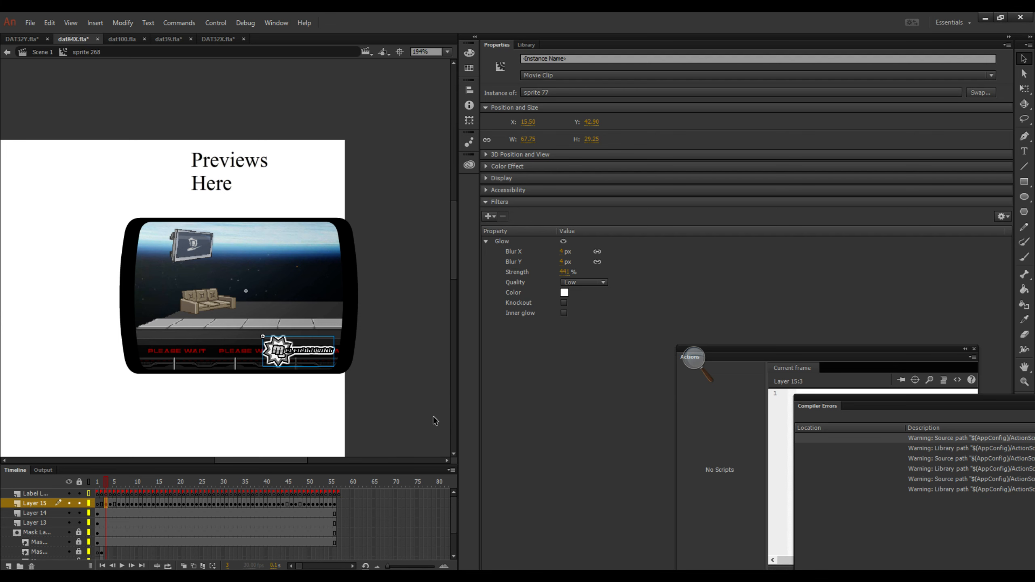
pyautogui.rightClick(340, 504)
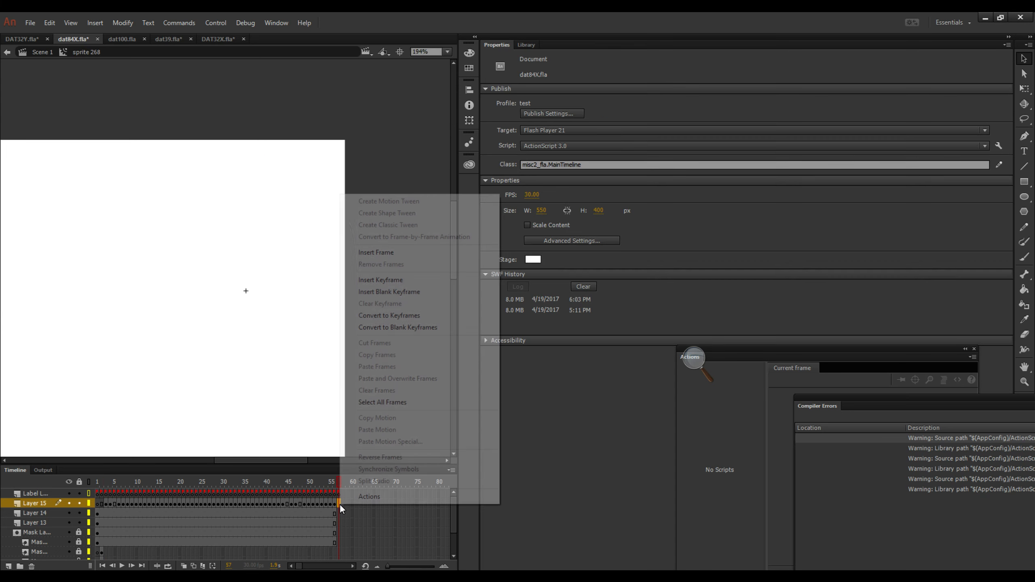
pyautogui.click(384, 291)
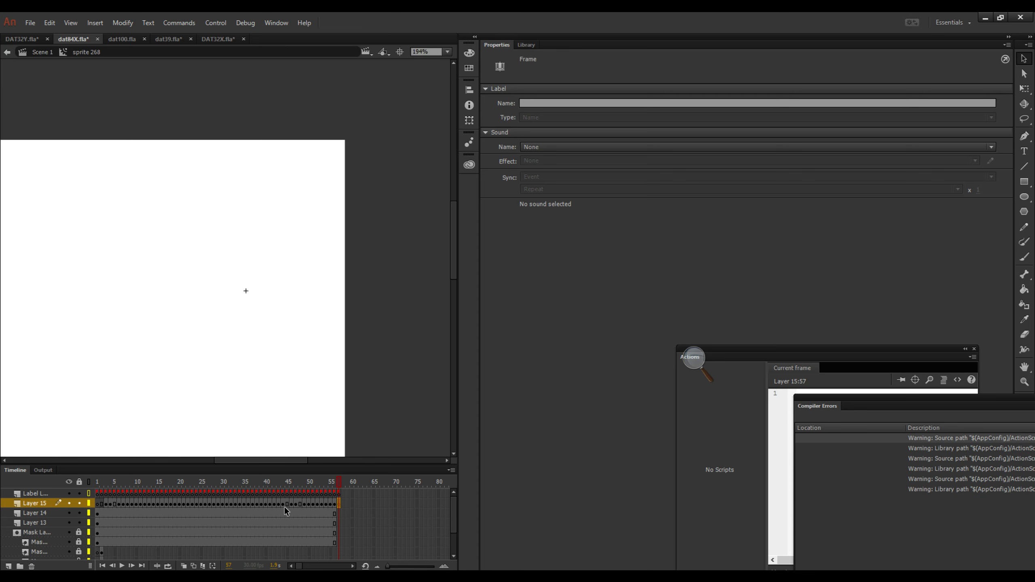
# Import mwexlogo.png from the Desktop onto the stage in the new keyframe.
pyautogui.click(31, 20)
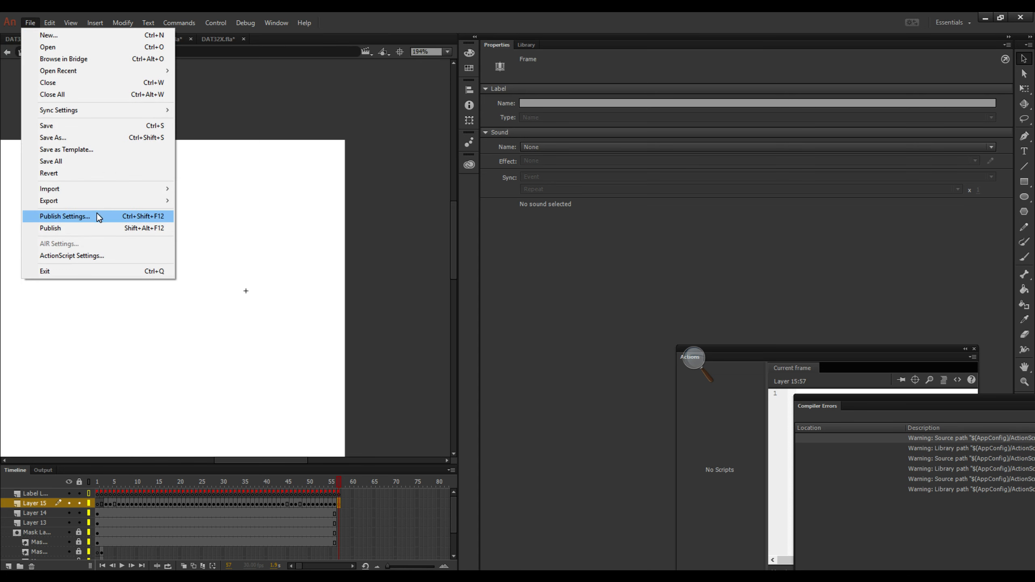
pyautogui.moveTo(103, 189)
pyautogui.click(224, 189)
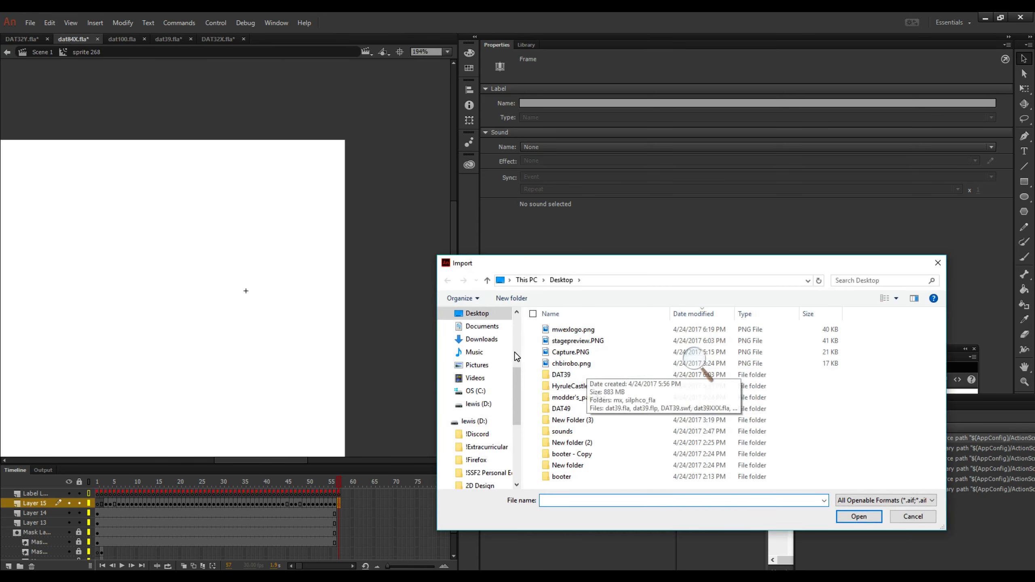
pyautogui.doubleClick(606, 330)
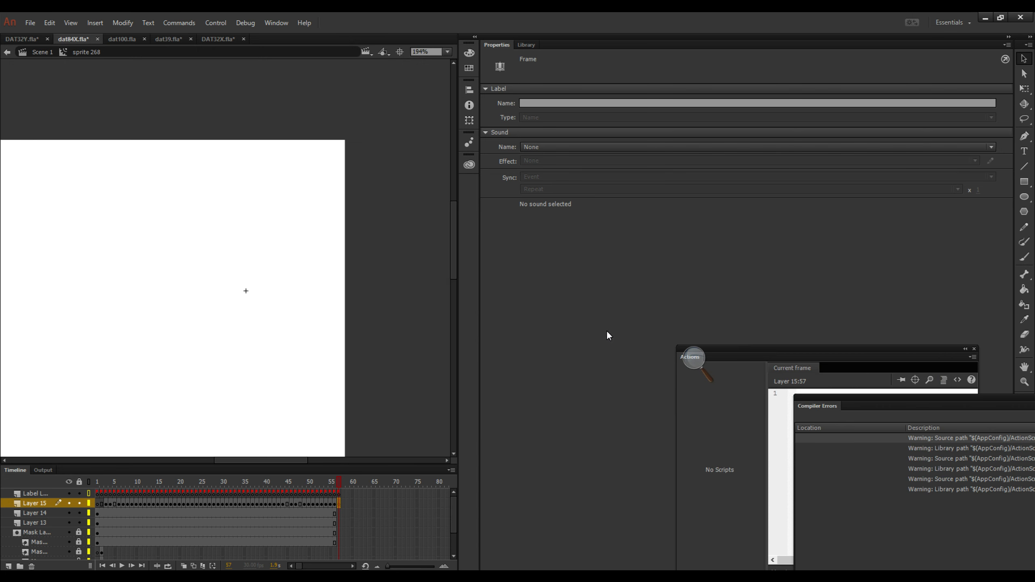
pyautogui.hotkey('ctrl', '2')
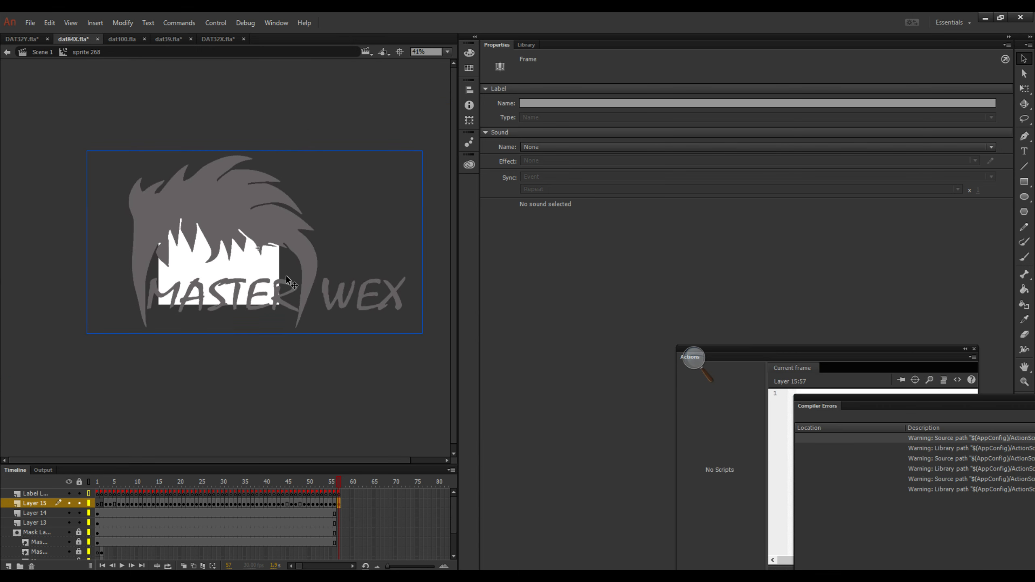
# Locate mwexlogo.png in the library and turn off smoothing in its bitmap properties.
pyautogui.rightClick(242, 230)
pyautogui.click(328, 555)
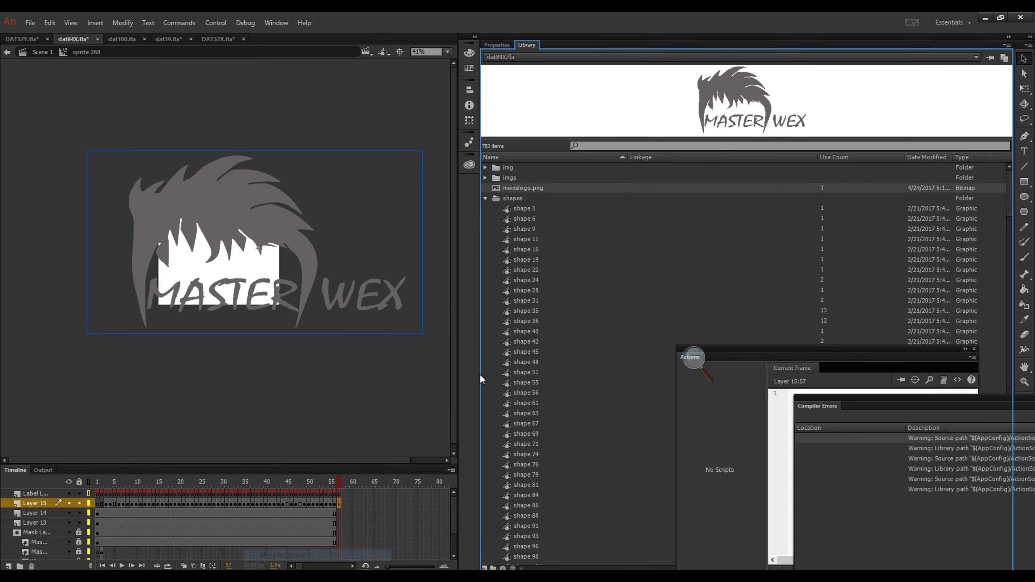
pyautogui.rightClick(540, 188)
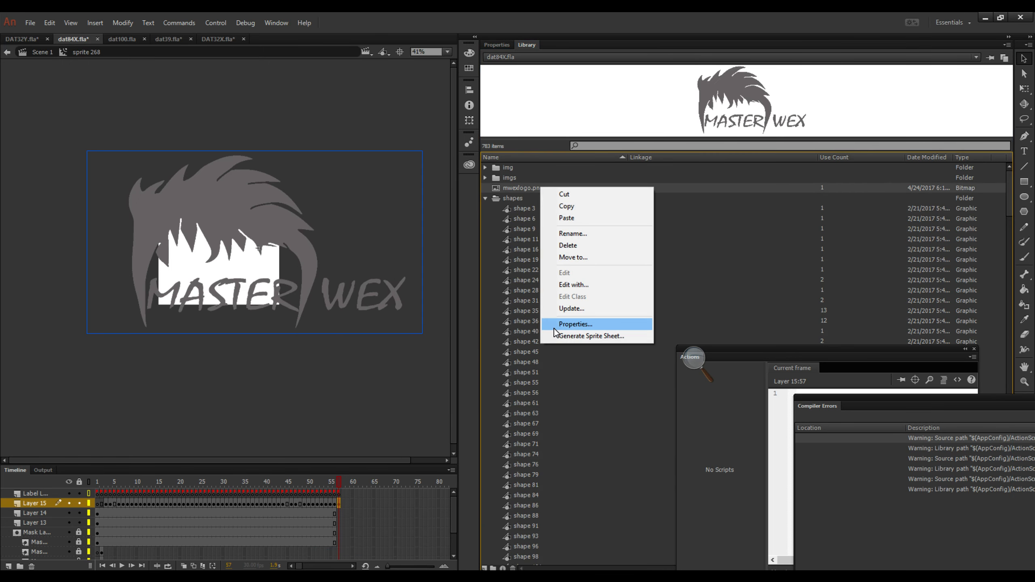
pyautogui.click(554, 329)
pyautogui.click(505, 284)
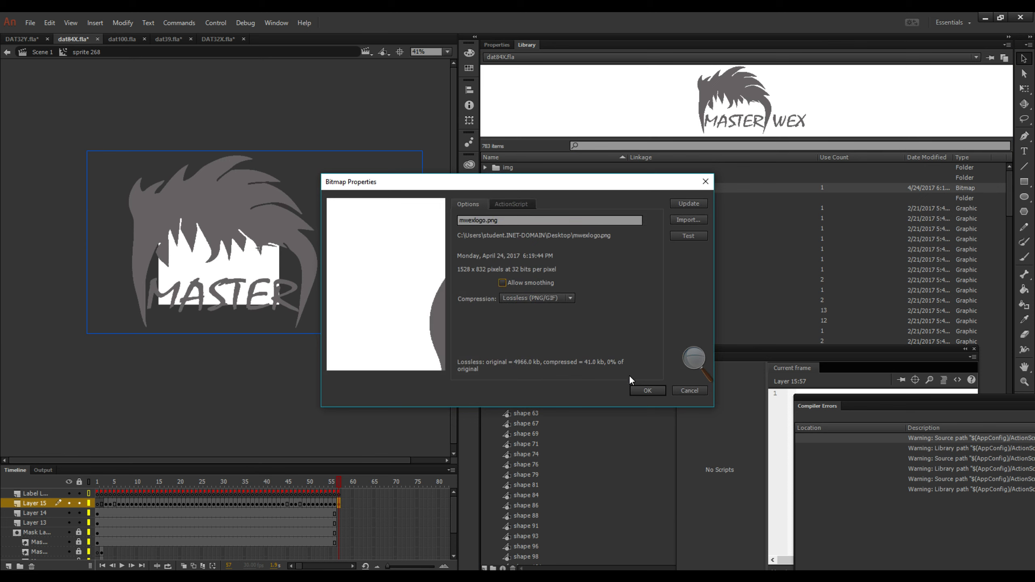
pyautogui.click(638, 389)
# Scale the imported logo down to 12% and turn on onion skinning to see the previous frame's preview.
pyautogui.click(468, 120)
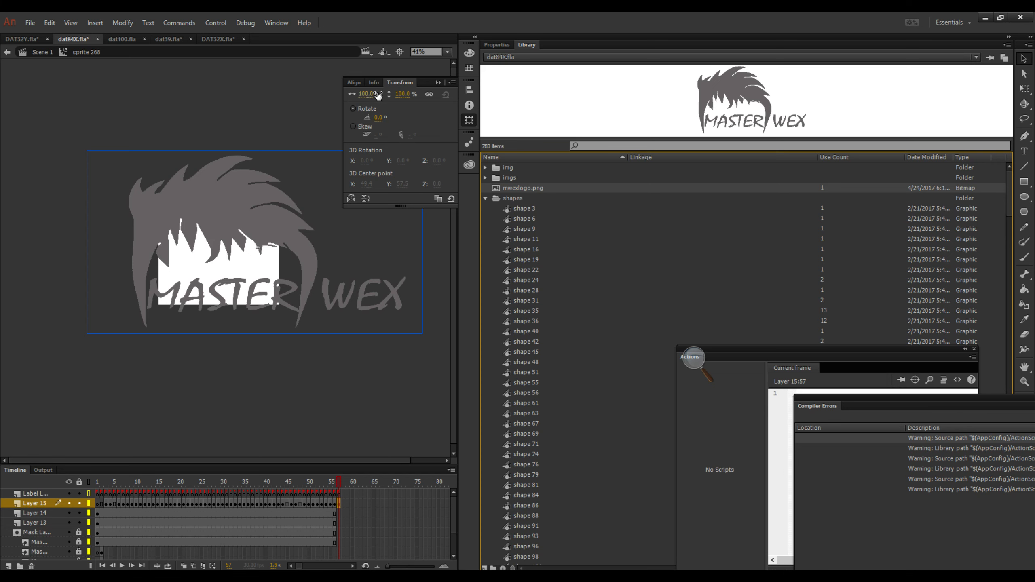
pyautogui.moveTo(378, 95); pyautogui.dragTo(331, 100)
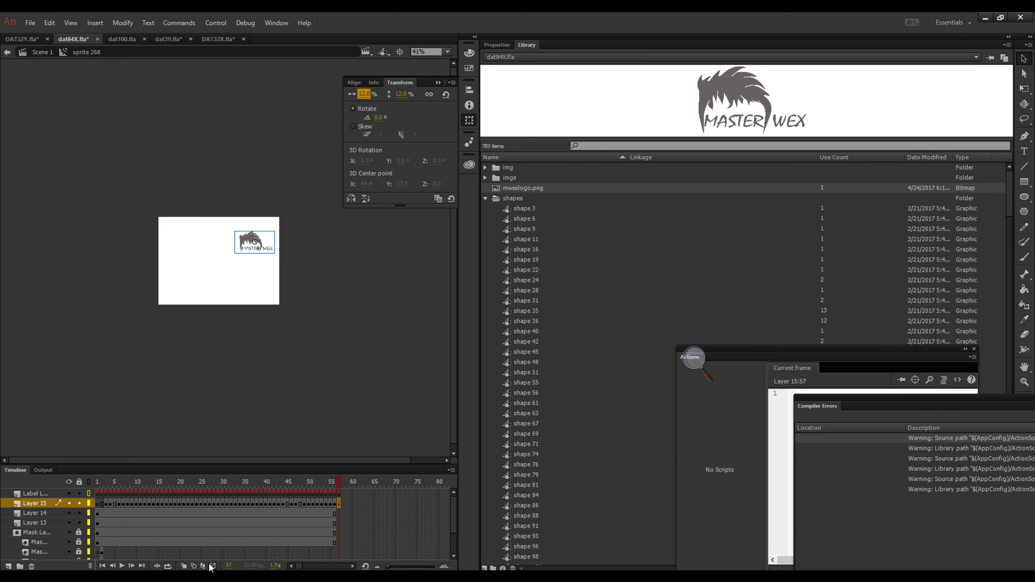
pyautogui.click(184, 566)
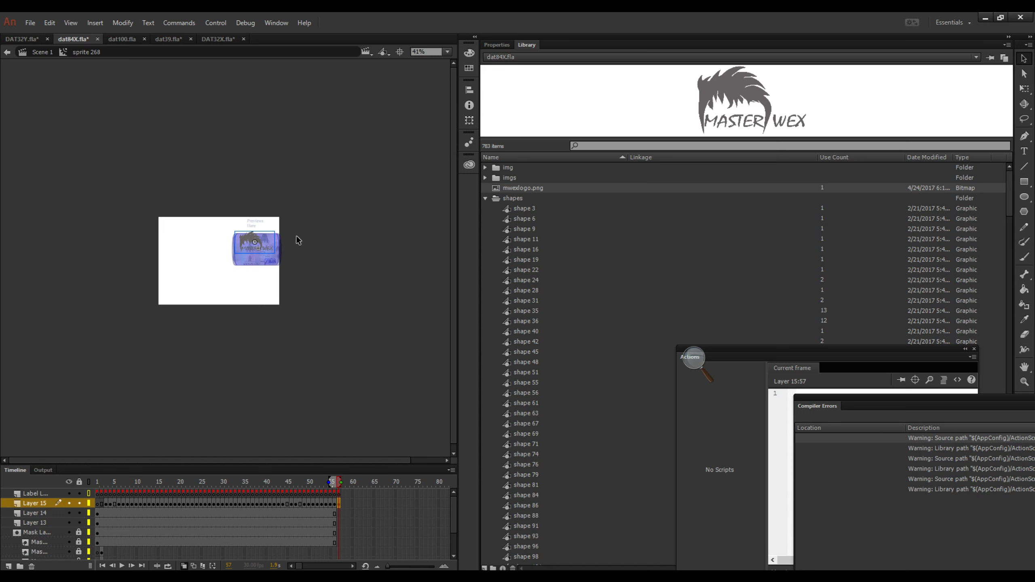
pyautogui.scroll(5, 293, 225)
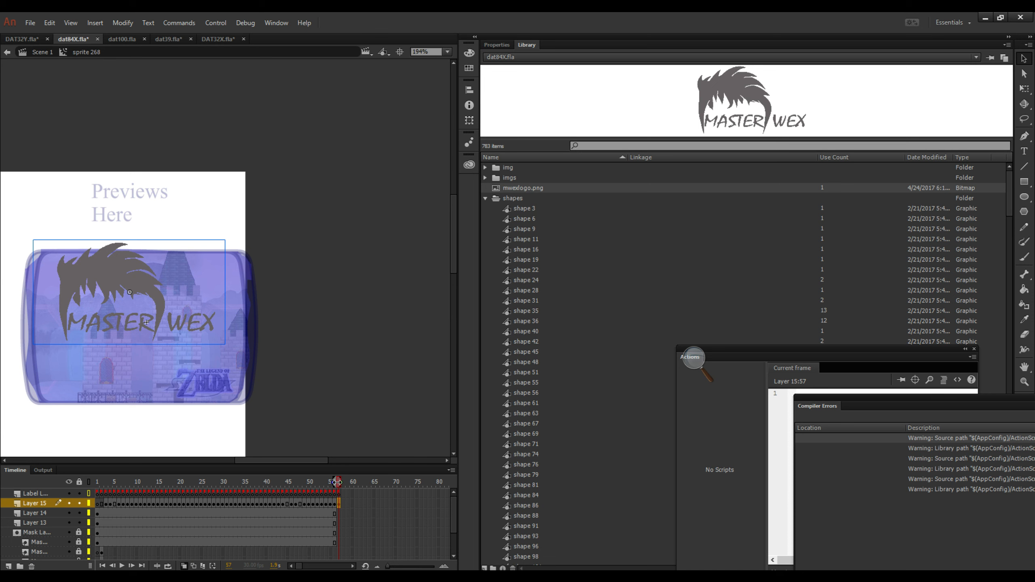
# Move the logo over the preview's lower right area and set its scale to 5%.
pyautogui.moveTo(337, 483); pyautogui.dragTo(337, 482)
pyautogui.moveTo(135, 296); pyautogui.dragTo(217, 356)
pyautogui.click(469, 122)
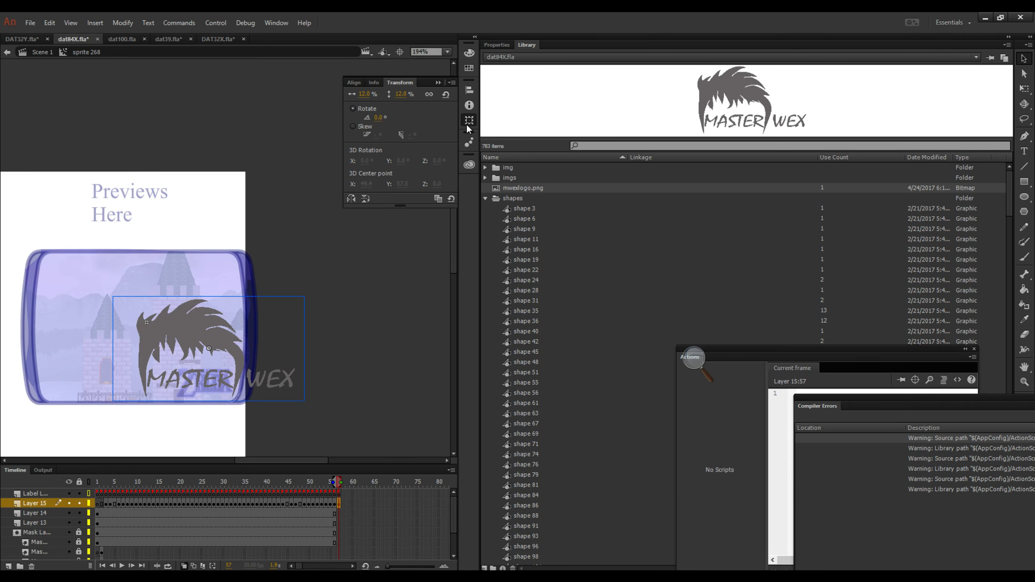
pyautogui.moveTo(365, 94); pyautogui.dragTo(350, 93)
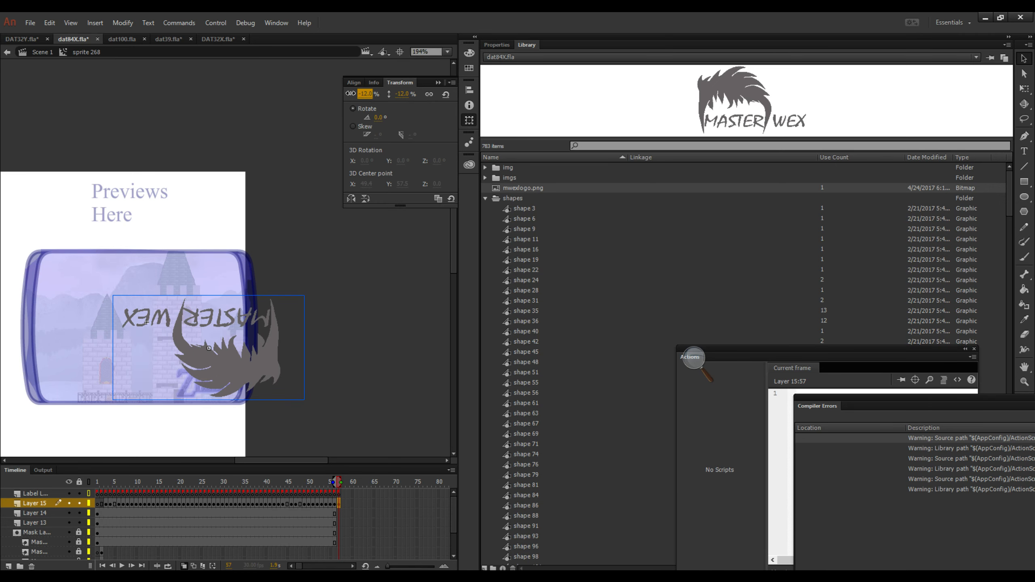
pyautogui.hotkey('ctrl', 'z')
pyautogui.click(362, 94)
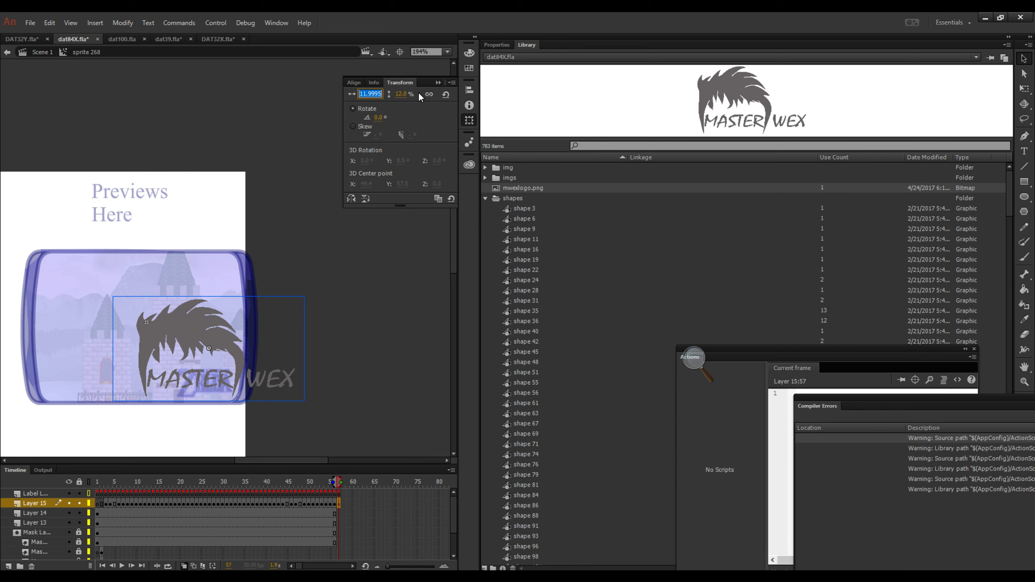
pyautogui.write('5')
pyautogui.press('Return')
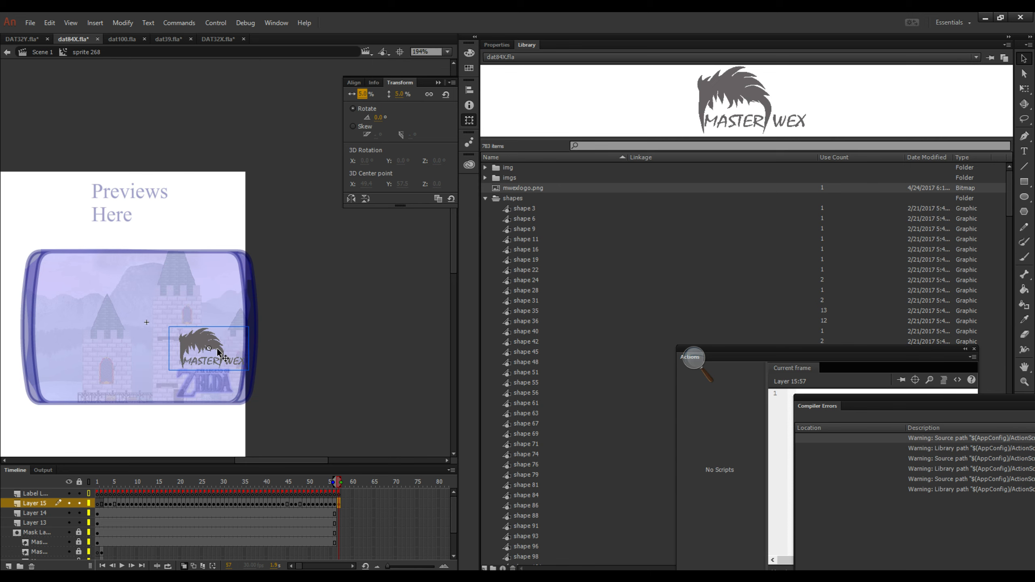
# Position the MASTER WEX logo over the onion-skinned Zelda logo in the preview's lower right corner and deselect it.
pyautogui.moveTo(220, 353); pyautogui.dragTo(279, 290)
pyautogui.scroll(6, 210, 368)
pyautogui.scroll(-3, 322, 282)
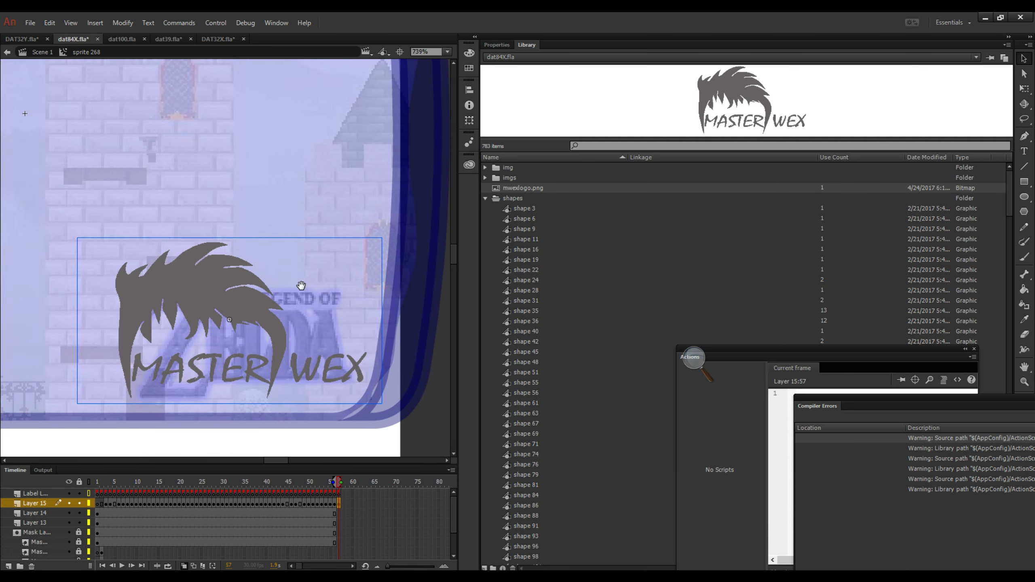
pyautogui.click(403, 356)
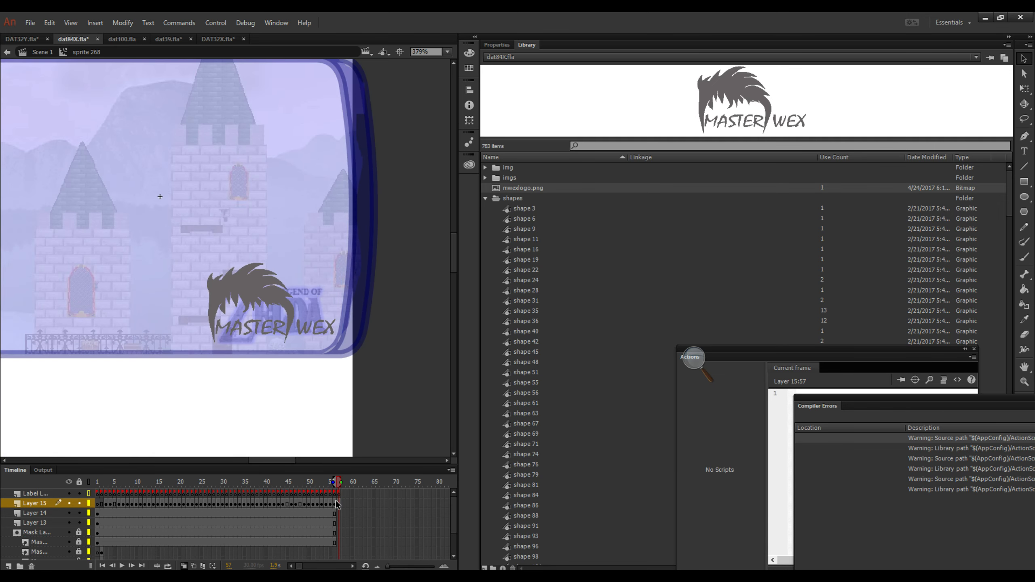
# Turn off onion skinning and compare the logo placement on frames 56 and 57 of Layer 15.
pyautogui.click(185, 566)
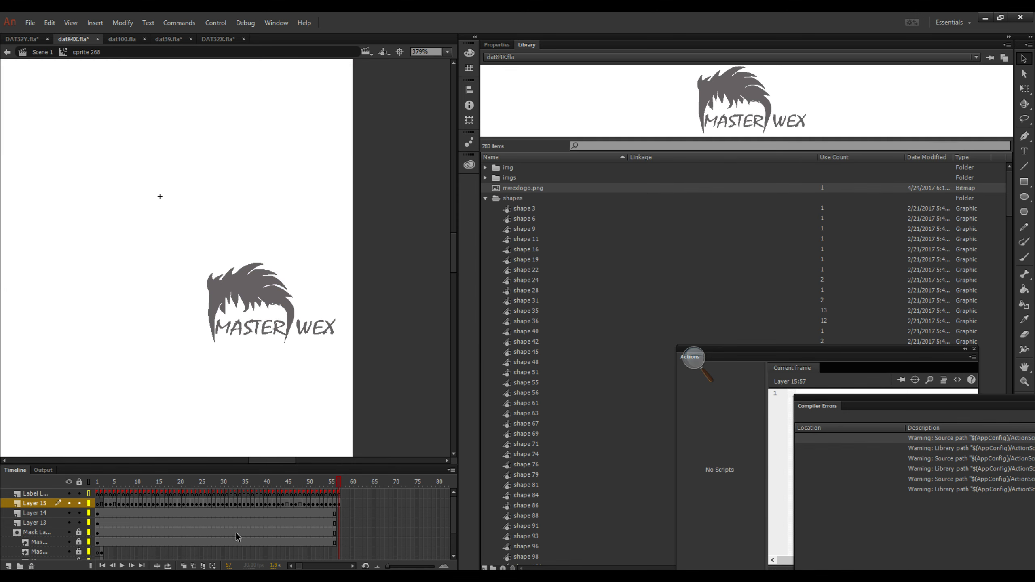
pyautogui.click(333, 505)
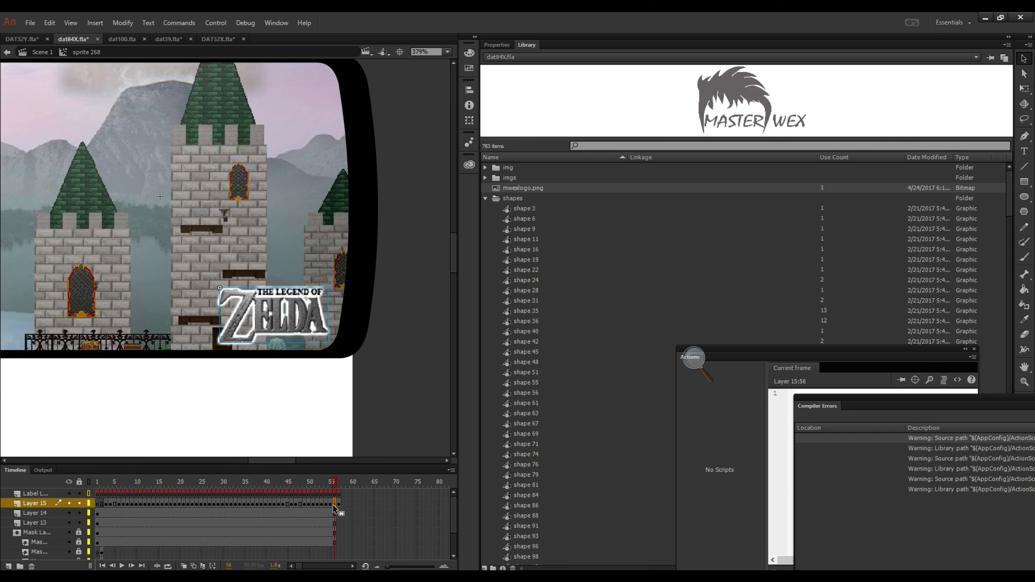
pyautogui.click(338, 506)
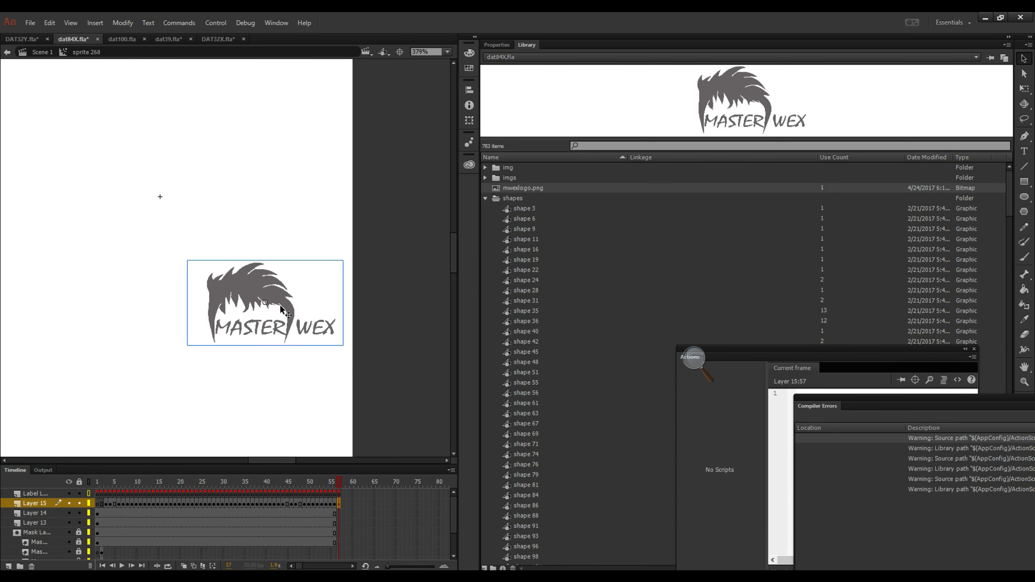
# Convert the logo bitmap on frame 57 to a movie clip symbol named mwexlogo.
pyautogui.click(499, 46)
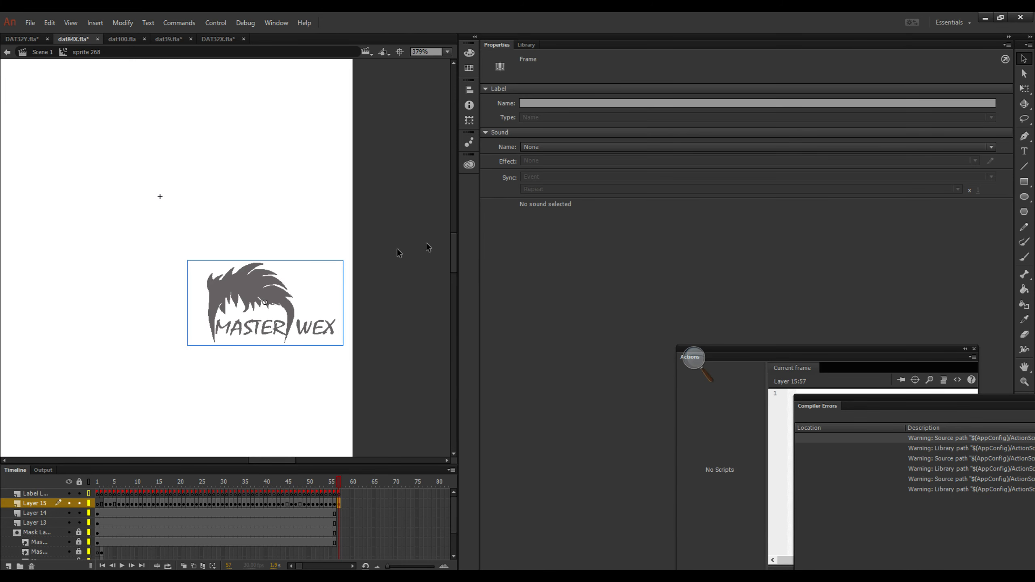
pyautogui.rightClick(266, 306)
pyautogui.click(407, 526)
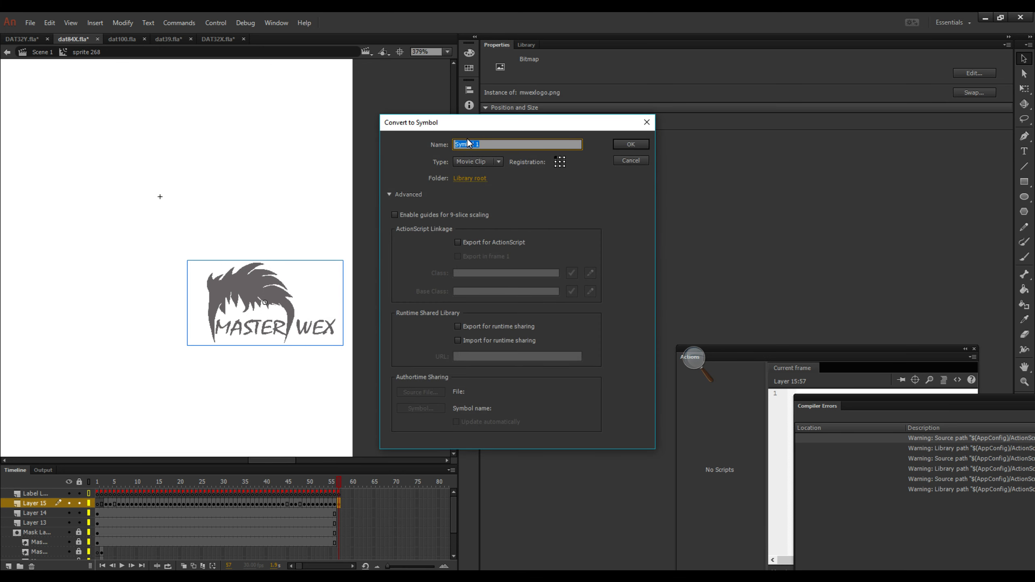
pyautogui.write('mwexlogo')
pyautogui.press('Return')
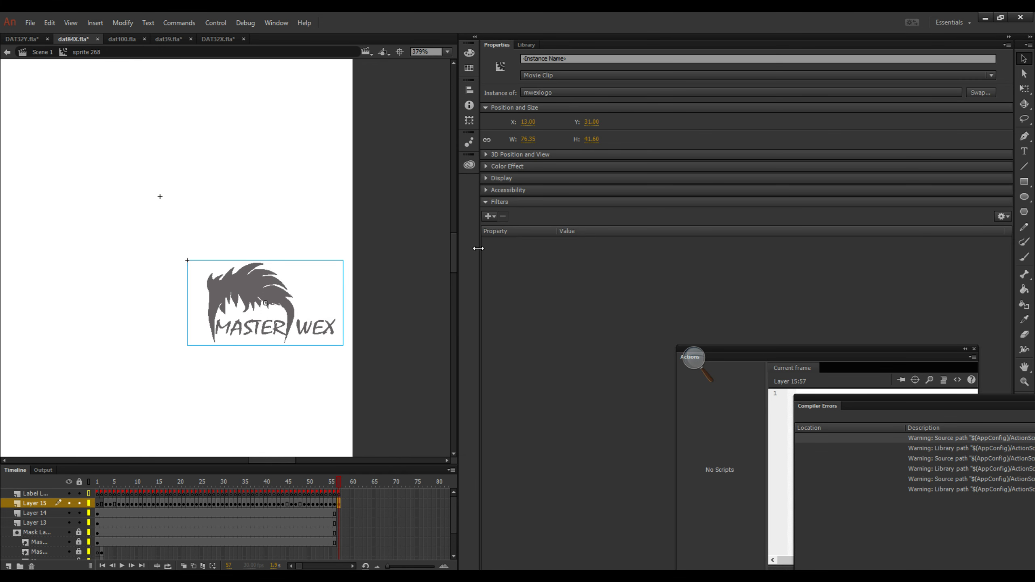
# Skip the advertisement in the browser's YouTube video and return to Animate.
pyautogui.hotkey('alt', 'Tab')
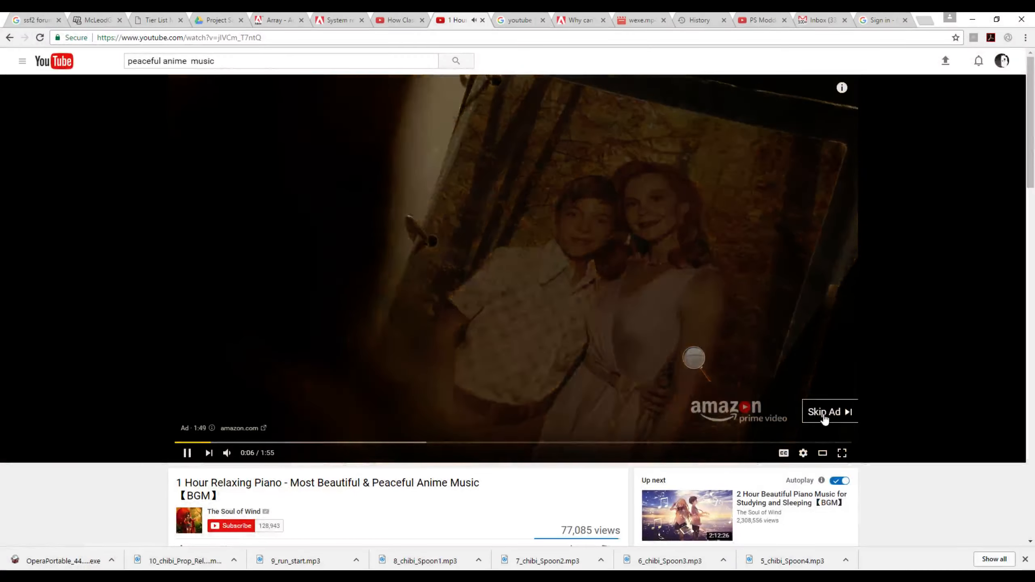
pyautogui.click(825, 415)
pyautogui.click(982, 17)
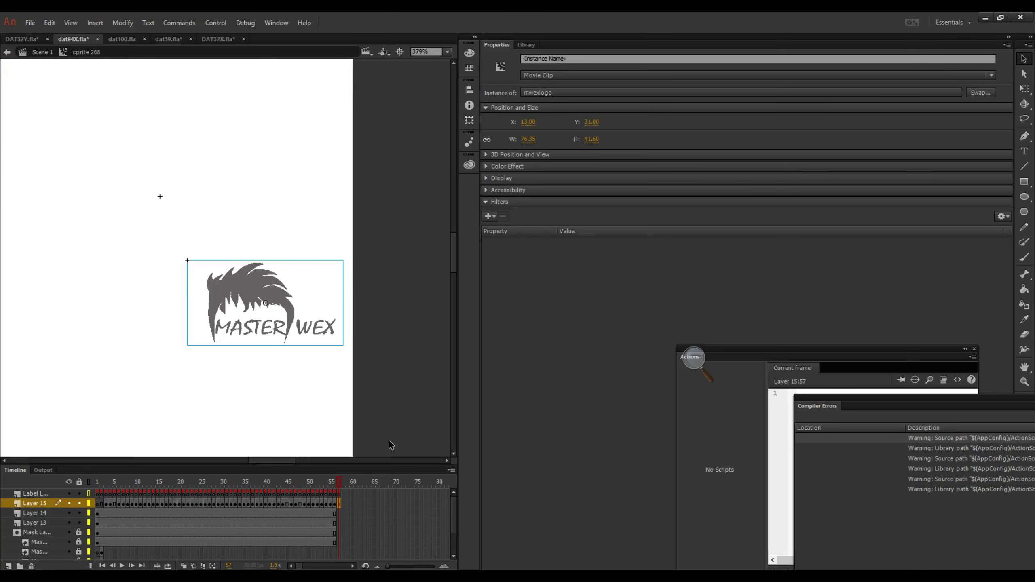
# Add a Gradient Glow filter to the mwexlogo instance and change the gradient's black end colour to white.
pyautogui.click(485, 154)
pyautogui.click(486, 154)
pyautogui.click(488, 221)
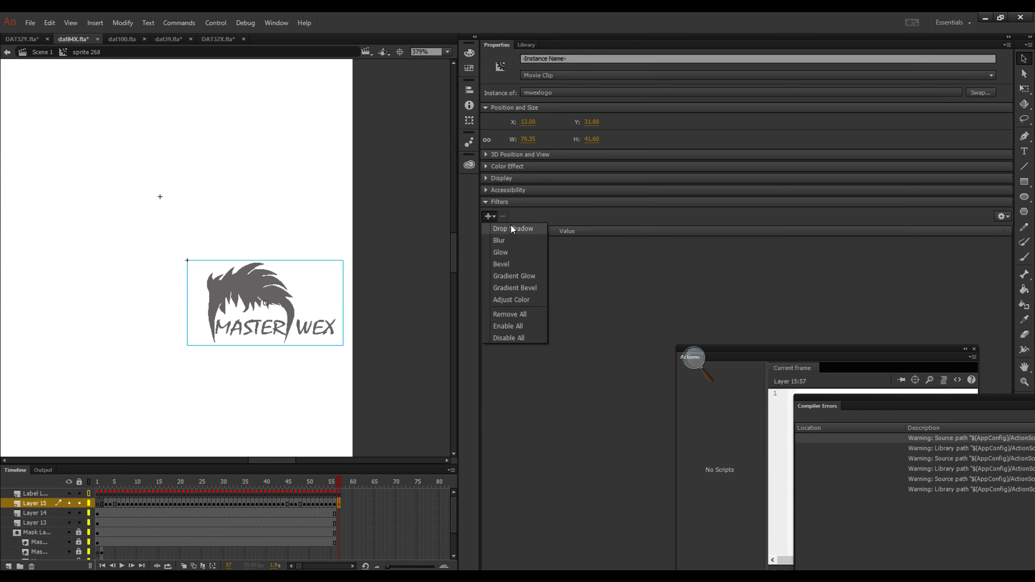
pyautogui.click(522, 280)
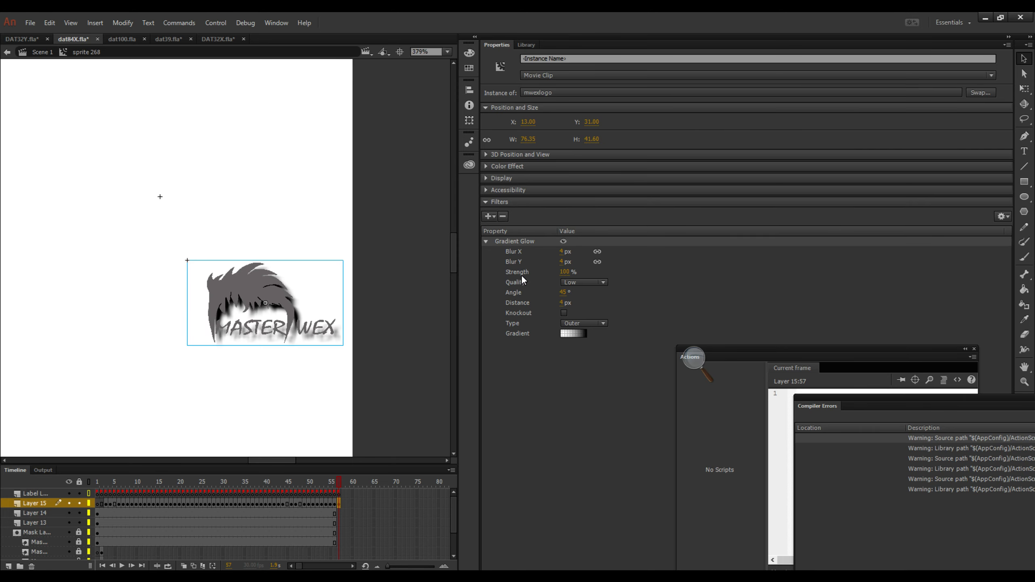
pyautogui.click(570, 334)
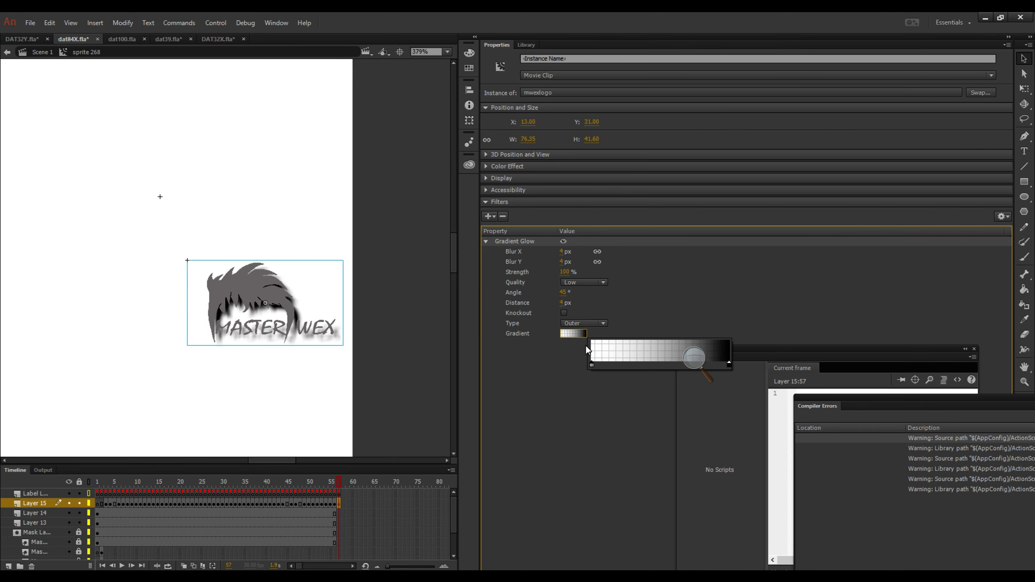
pyautogui.click(729, 364)
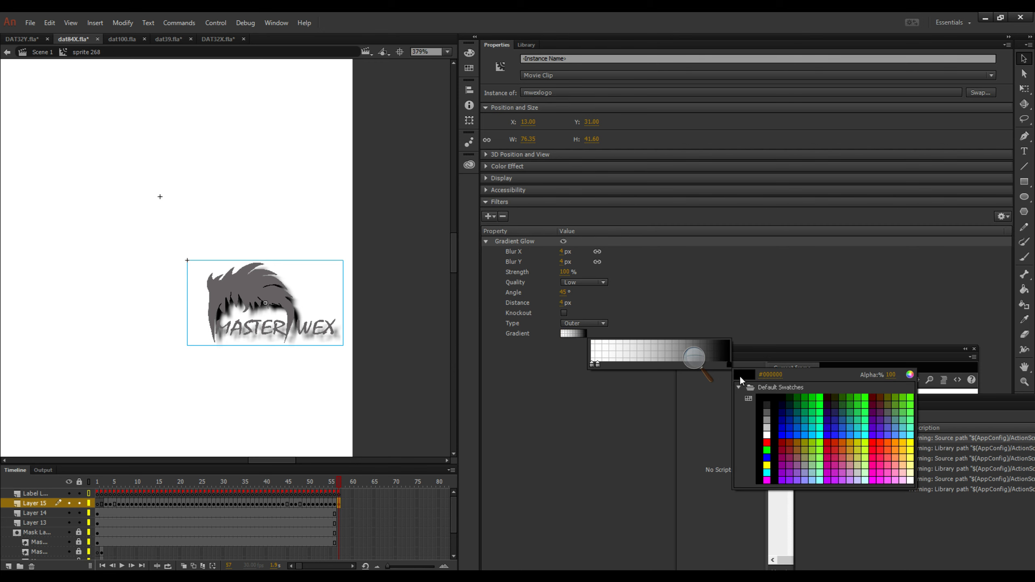
pyautogui.click(768, 435)
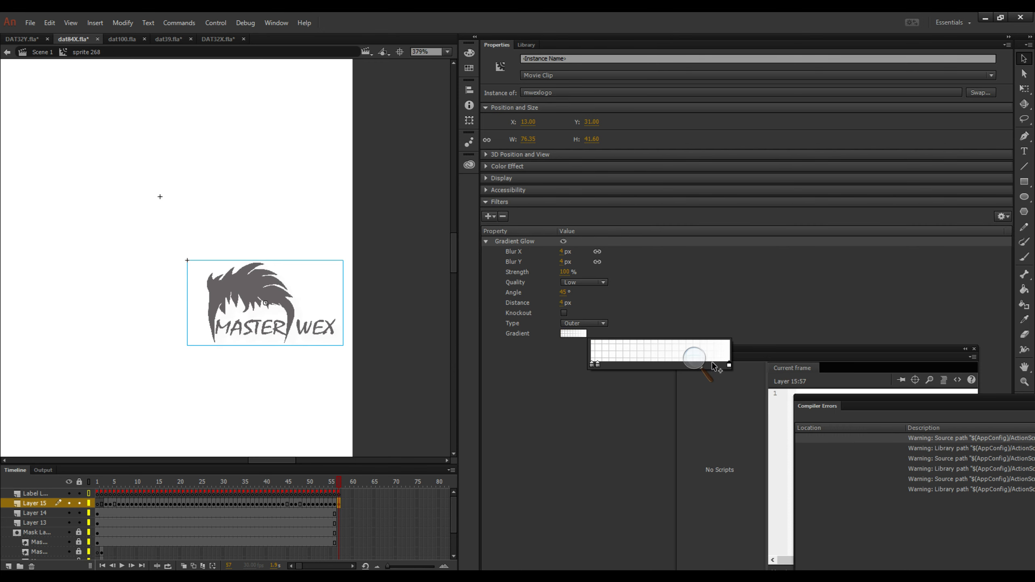
pyautogui.click(535, 356)
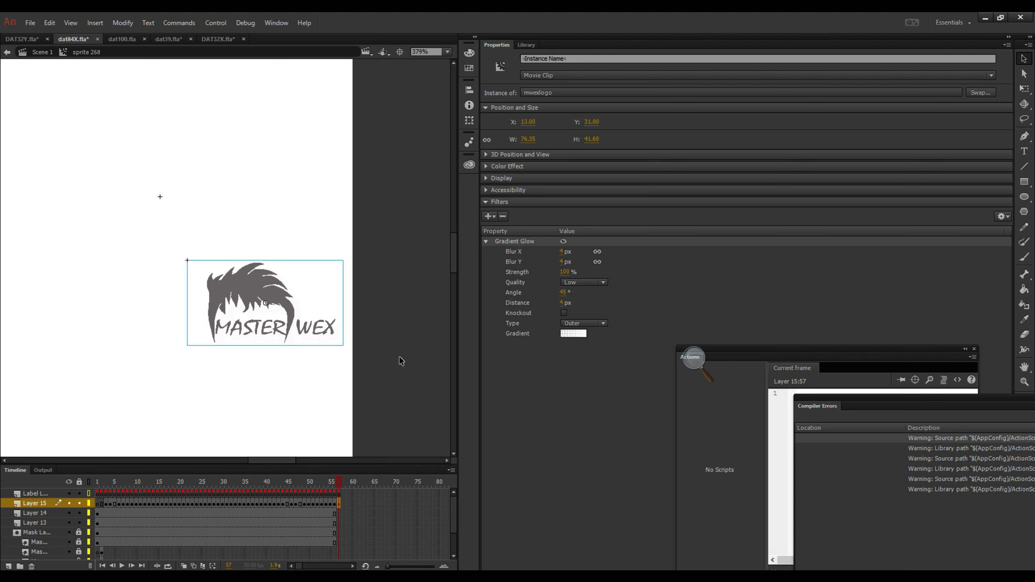
# Extend Layer 14, Layer 13, the mask layer and the first masked layer from frame 56 to frame 57.
pyautogui.click(334, 512)
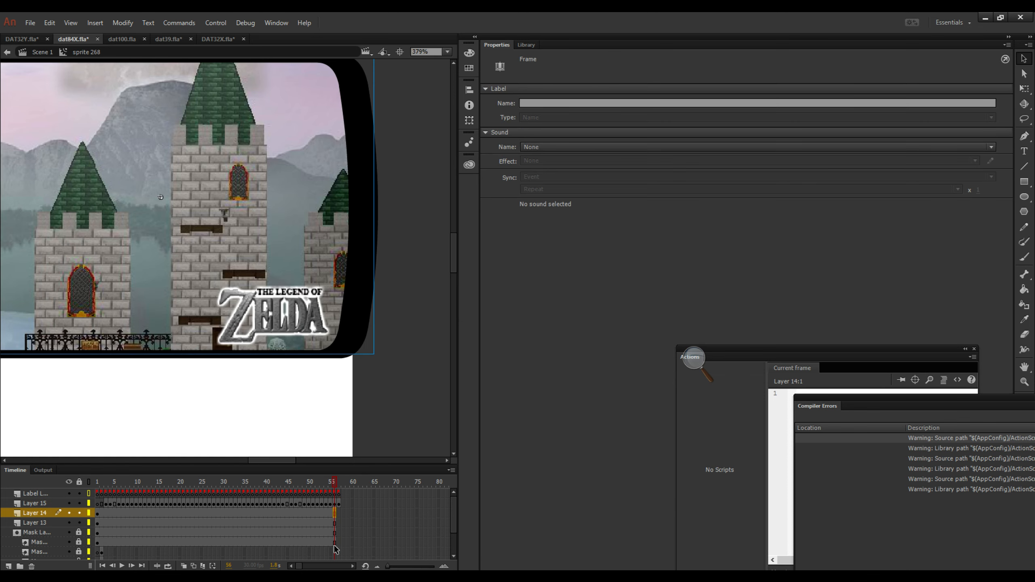
pyautogui.scroll(-2, 333, 542)
pyautogui.scroll(2, 333, 535)
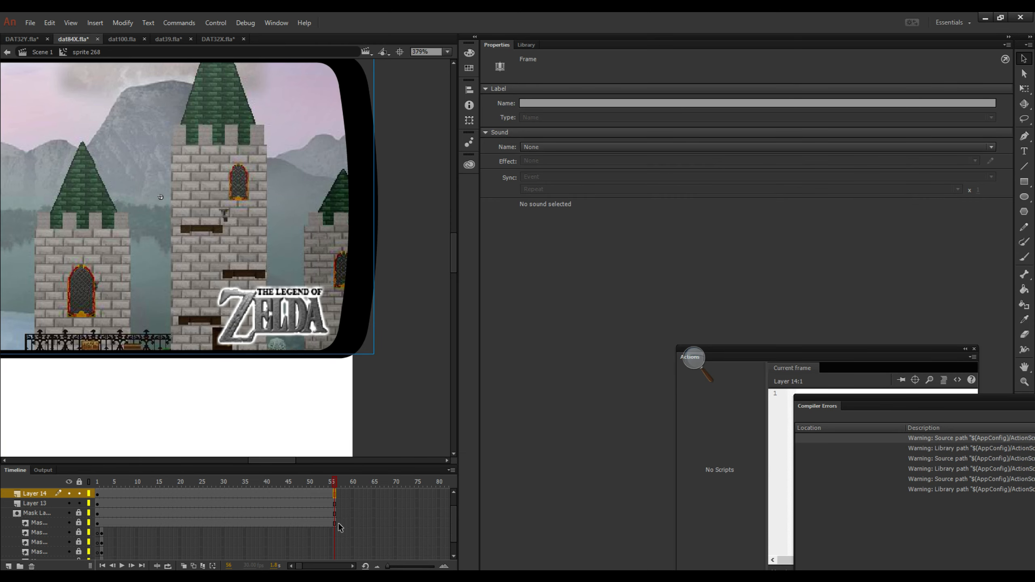
pyautogui.keyDown('shift'); pyautogui.click(335, 543); pyautogui.keyUp('shift')
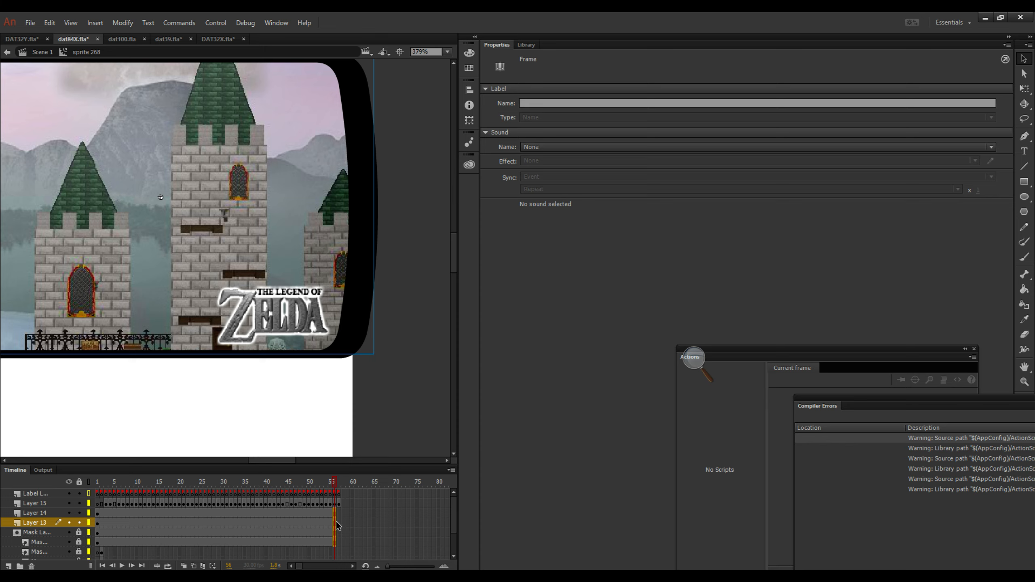
pyautogui.press('F7')
pyautogui.scroll(-3, 338, 521)
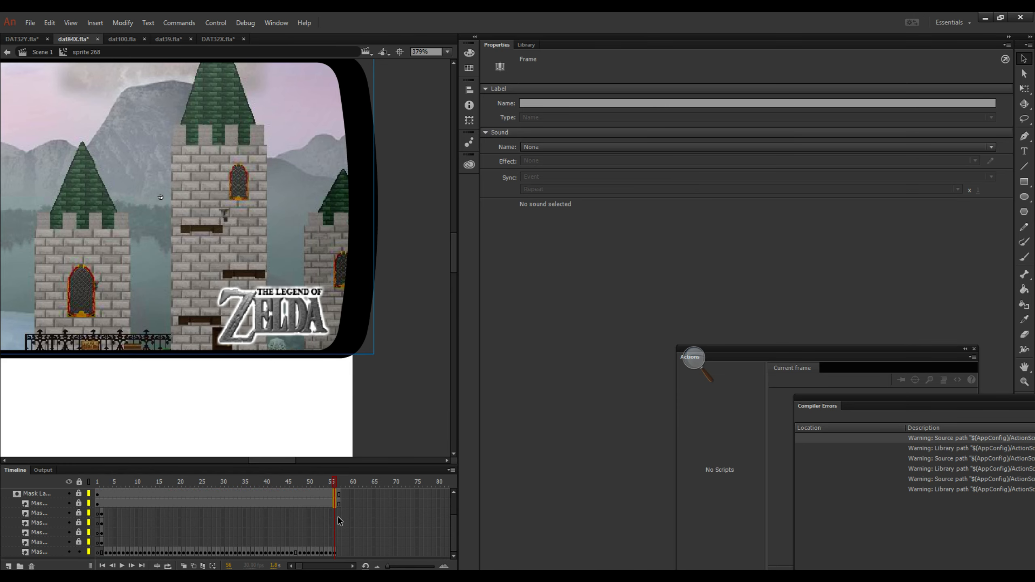
# Insert a blank keyframe at frame 57 of the lowest visible masked layer, Masked Layer 2.
pyautogui.click(337, 553)
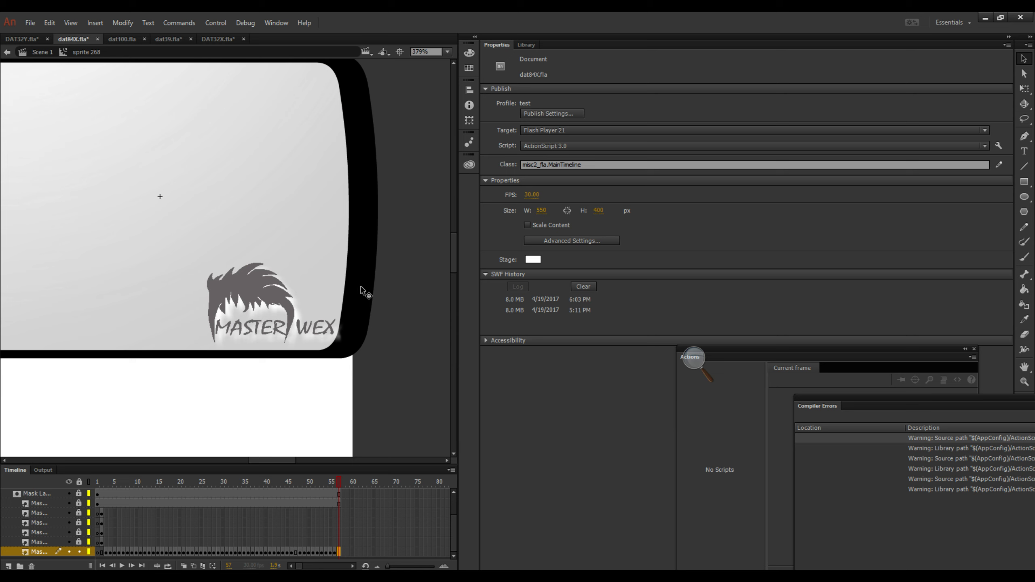
pyautogui.scroll(-3, 317, 269)
pyautogui.scroll(5, 285, 259)
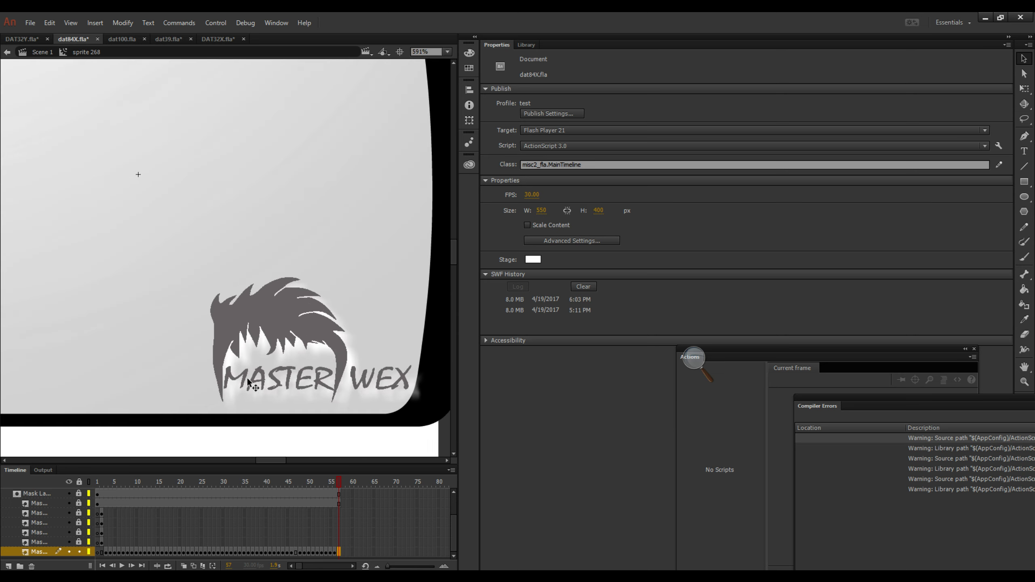
pyautogui.scroll(-5, 248, 382)
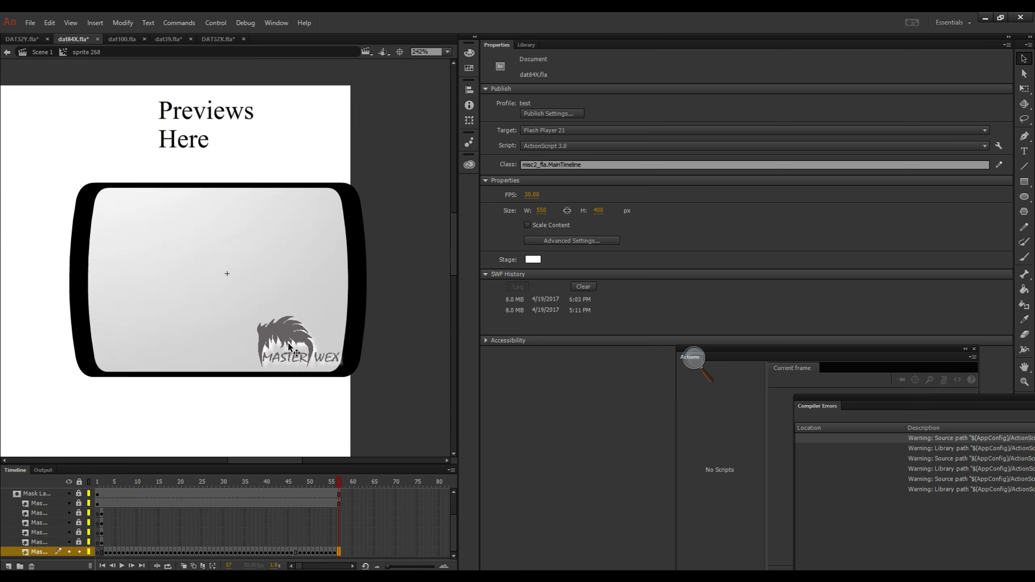
pyautogui.rightClick(339, 553)
pyautogui.click(378, 341)
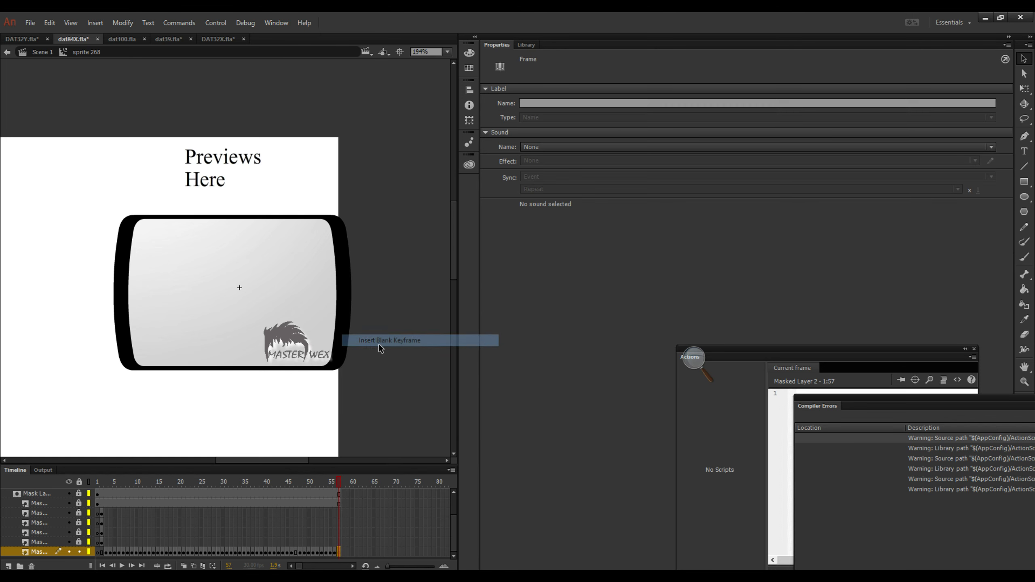
pyautogui.scroll(5, 292, 334)
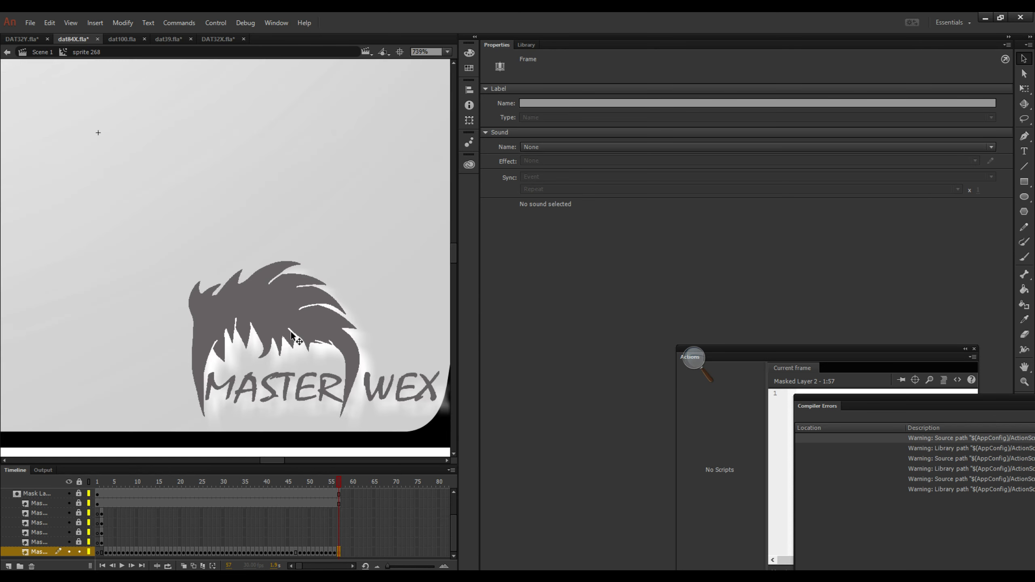
pyautogui.scroll(-4, 292, 333)
# Import stagepreview.PNG from the Desktop onto frame 57 of the masked layer.
pyautogui.click(30, 22)
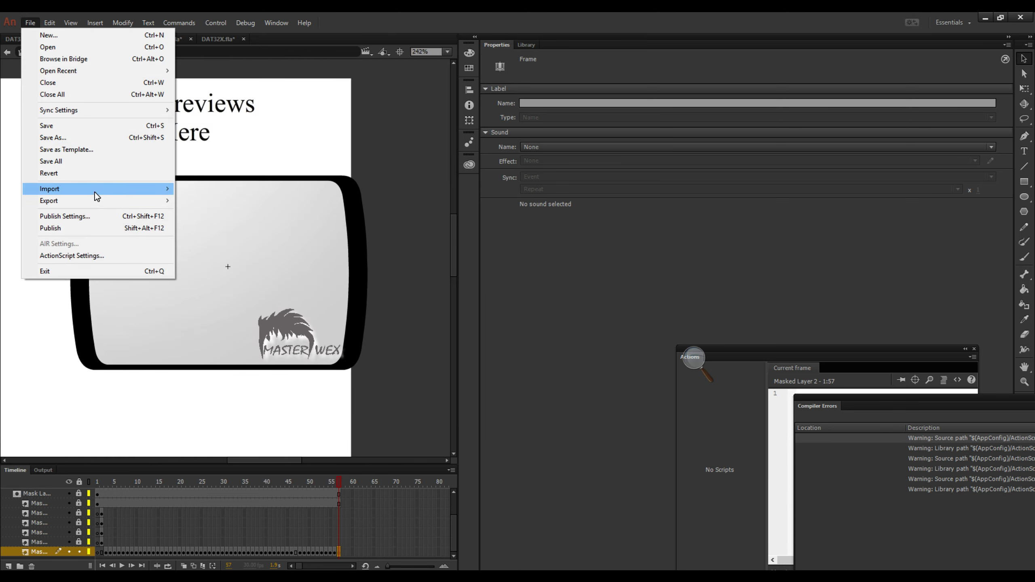
pyautogui.moveTo(97, 192)
pyautogui.click(236, 189)
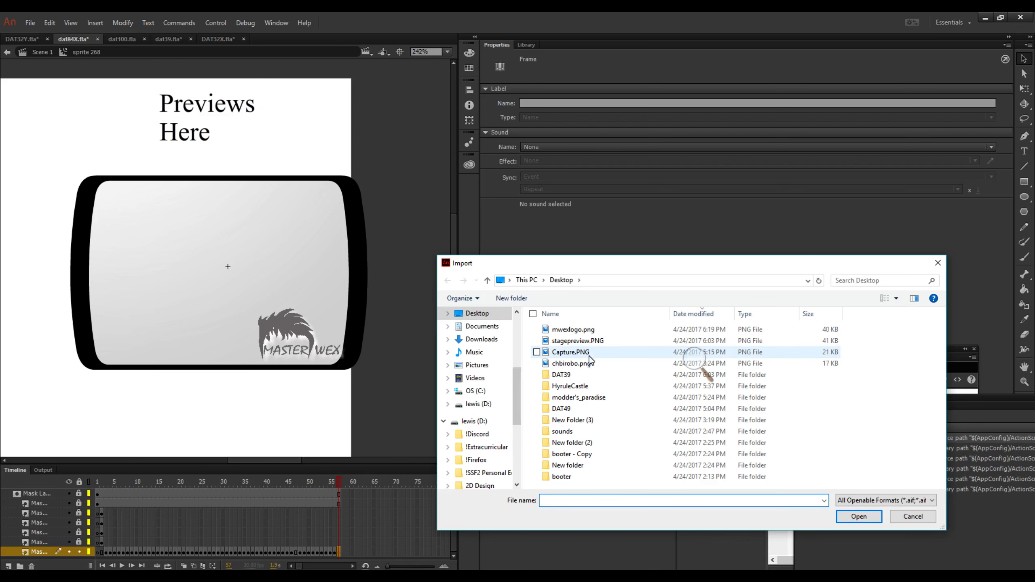
pyautogui.click(588, 353)
pyautogui.doubleClick(577, 341)
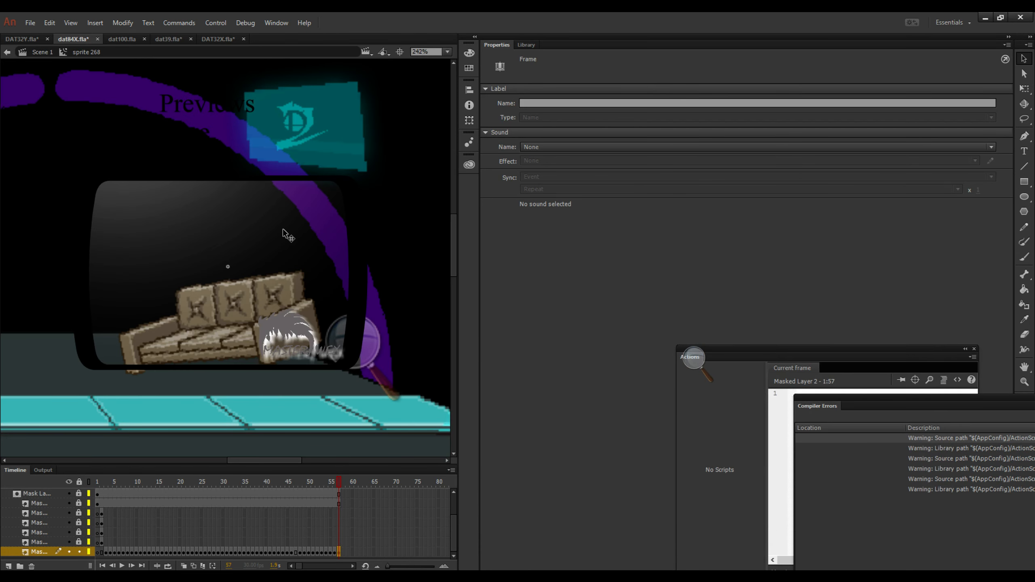
# Scale the imported stage bitmap proportionally to about 257 by 167 px and shift it slightly up and left over the preview frame.
pyautogui.scroll(-4, 283, 229)
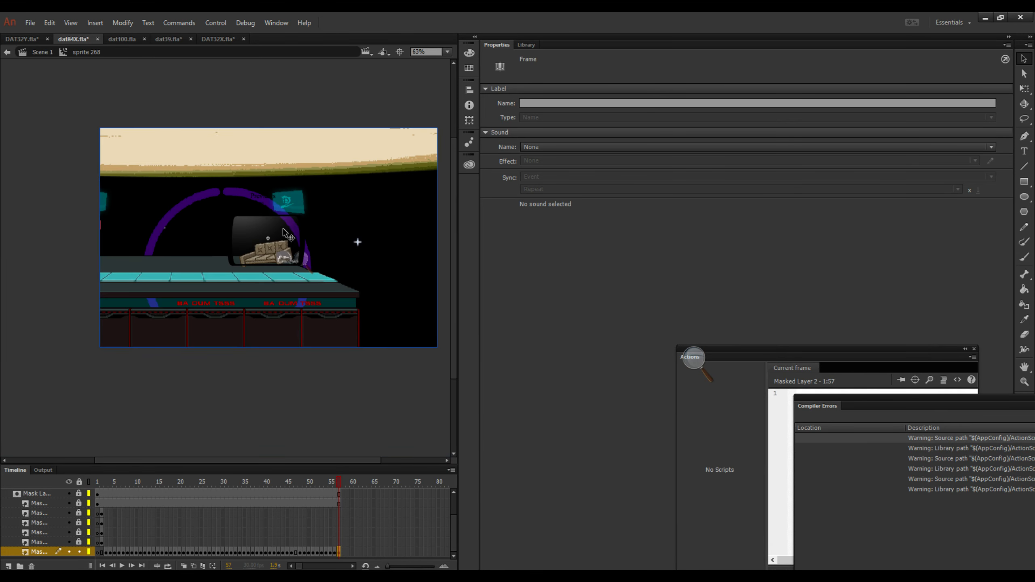
pyautogui.click(352, 217)
pyautogui.hotkey('ctrl', 't')
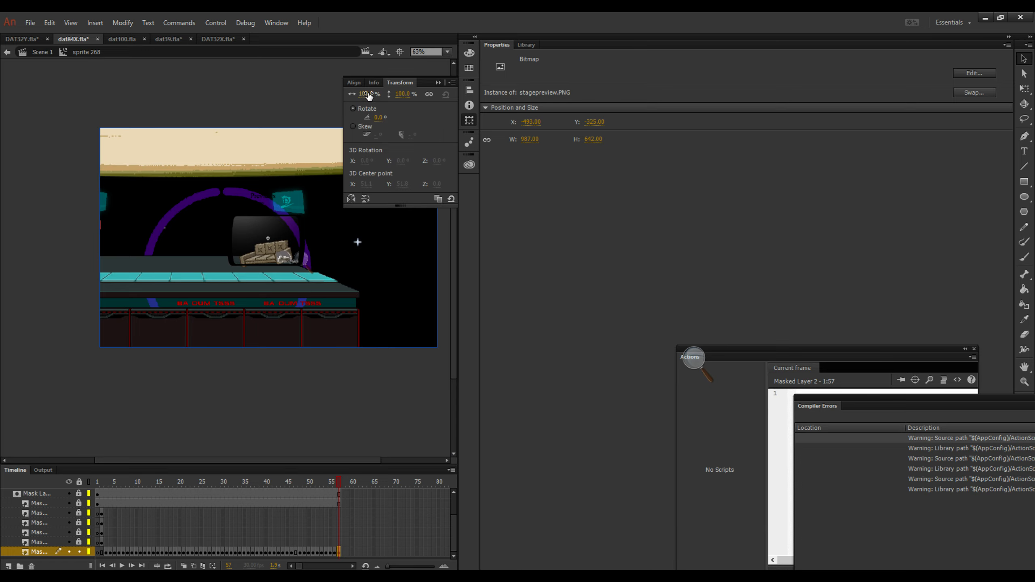
pyautogui.moveTo(368, 95); pyautogui.dragTo(333, 96)
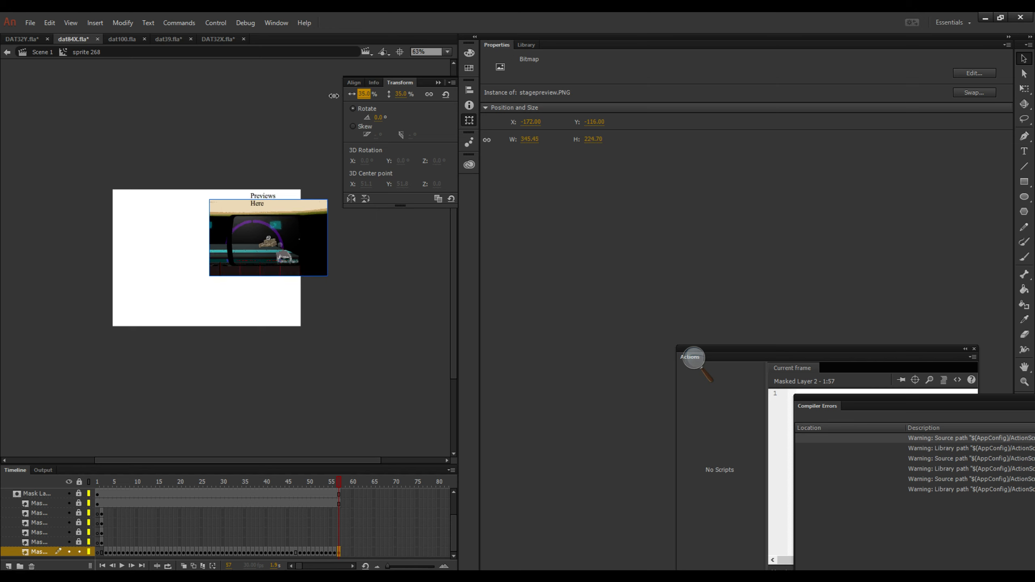
pyautogui.scroll(3, 295, 242)
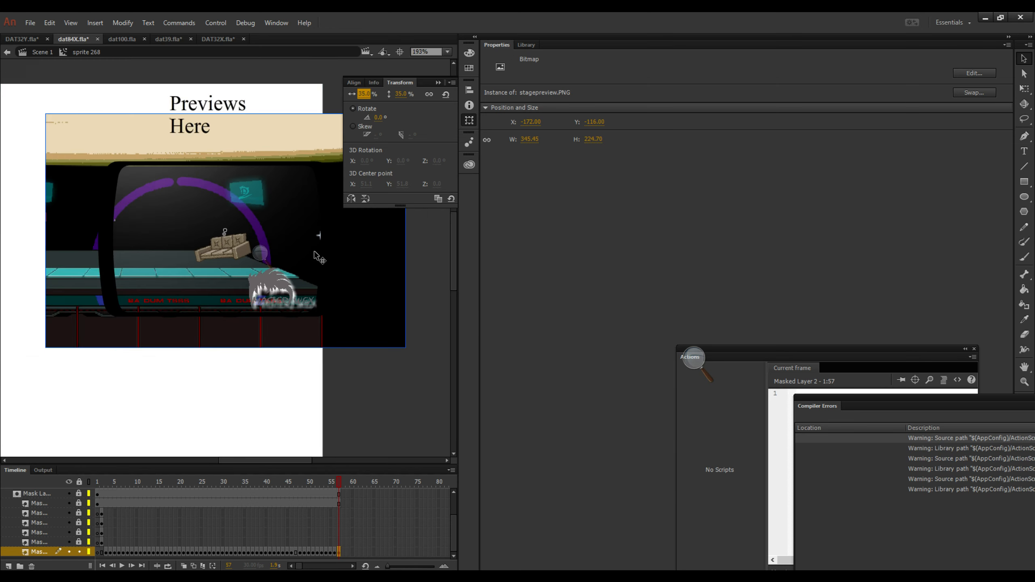
pyautogui.scroll(-1, 318, 254)
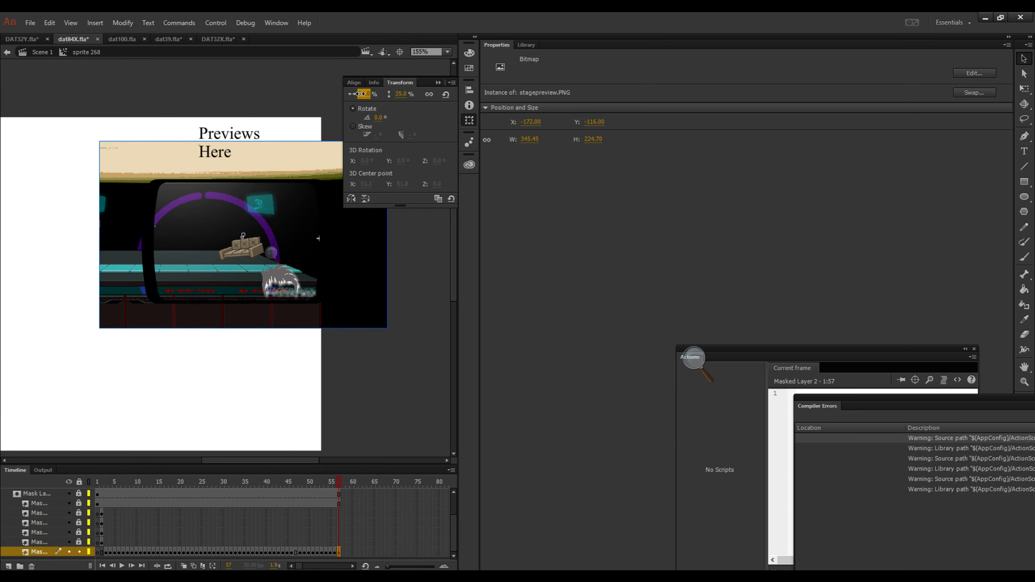
pyautogui.moveTo(361, 94); pyautogui.dragTo(357, 94)
pyautogui.click(336, 186)
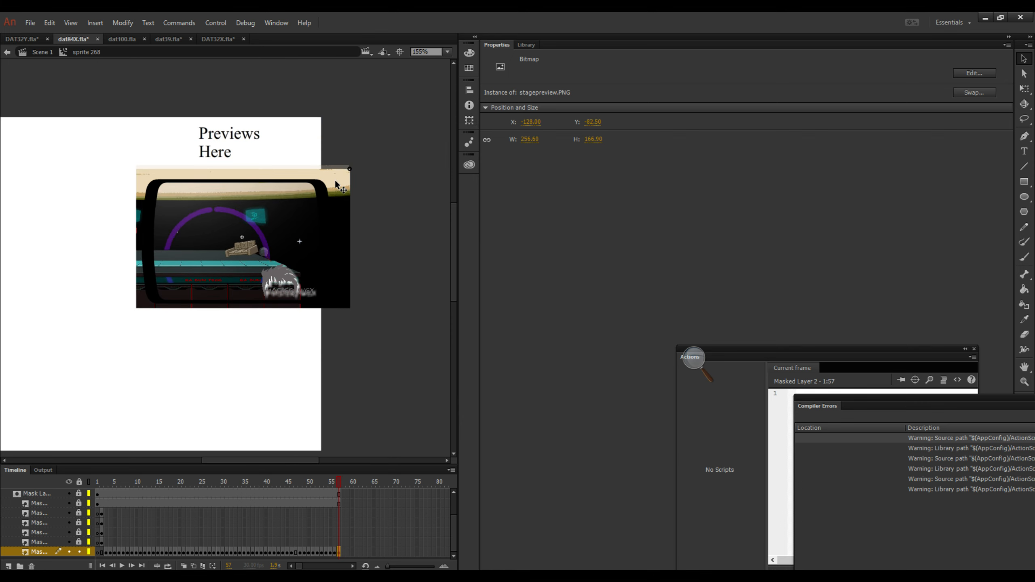
pyautogui.moveTo(335, 179); pyautogui.dragTo(332, 176)
pyautogui.scroll(1, 299, 285)
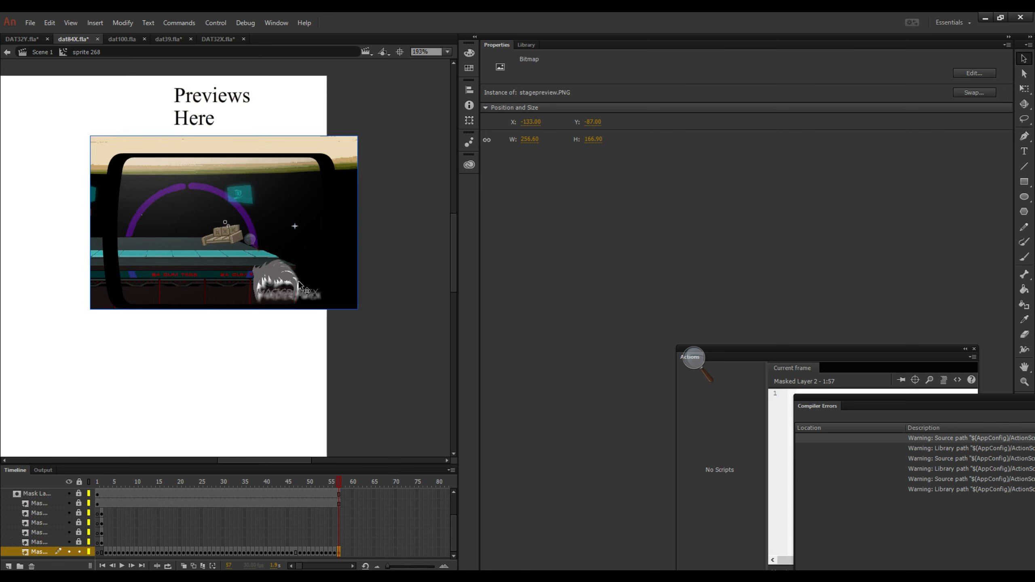
# Select the MASTER WEX logo, try a 1 px blur on its Gradient Glow and restore the blur to 4 px.
pyautogui.scroll(6, 299, 286)
pyautogui.click(296, 324)
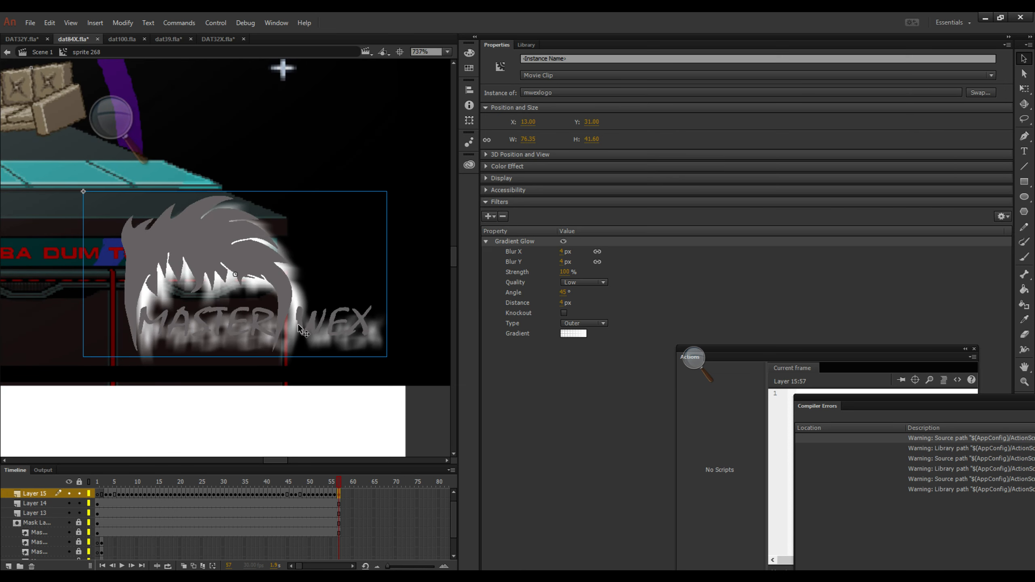
pyautogui.click(561, 252)
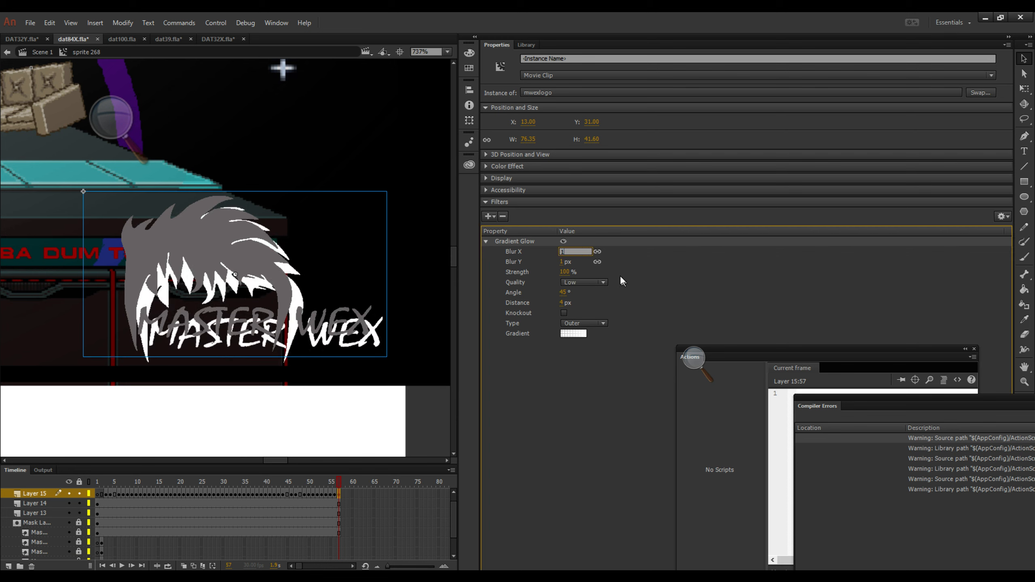
pyautogui.press('BackSpace')
pyautogui.write('4')
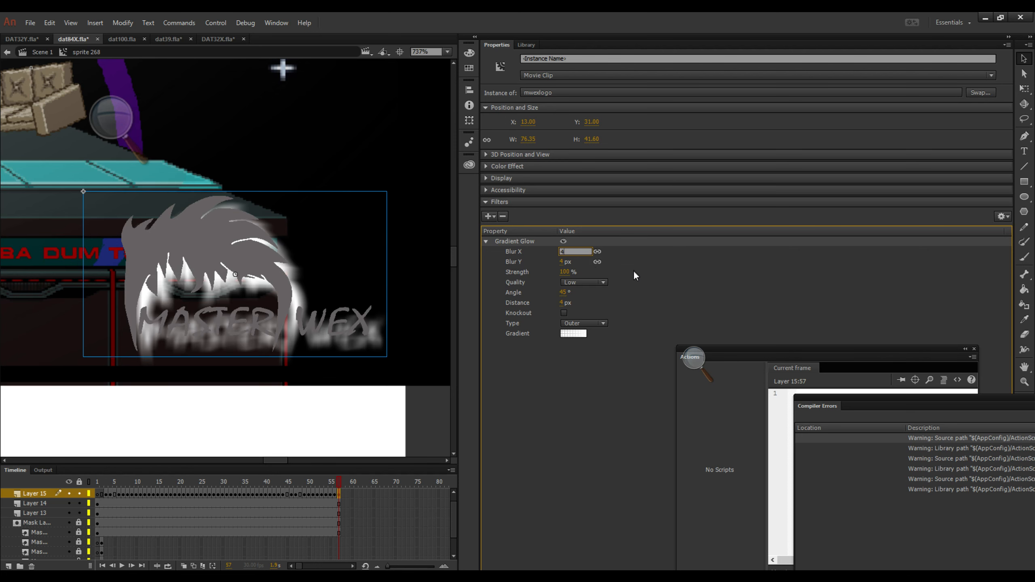
pyautogui.click(643, 284)
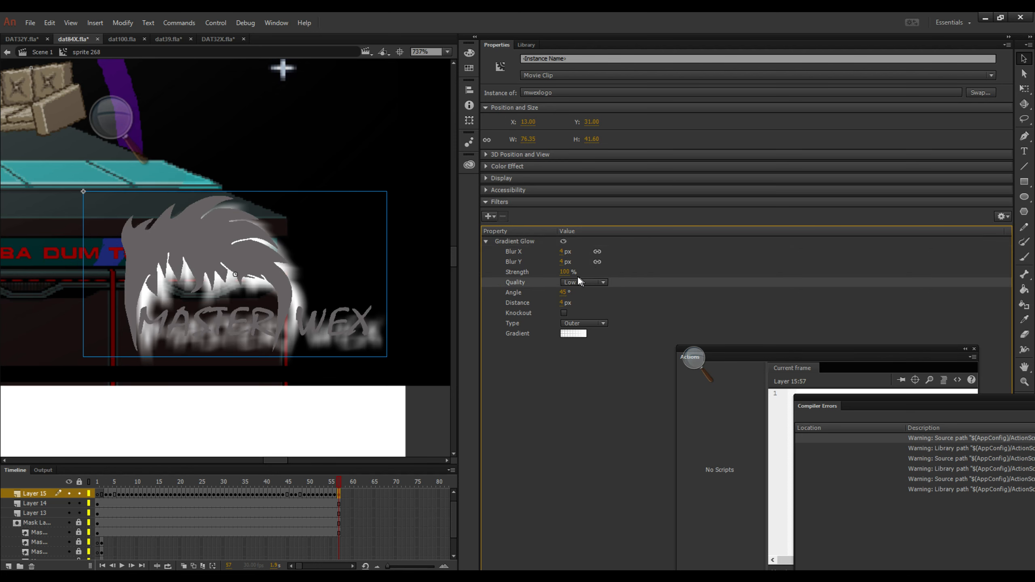
# Set the logo's Gradient Glow distance to 0.5 px, lower its strength to about 47%, and deselect the logo.
pyautogui.click(563, 292)
pyautogui.click(562, 303)
pyautogui.write('.5')
pyautogui.press('Return')
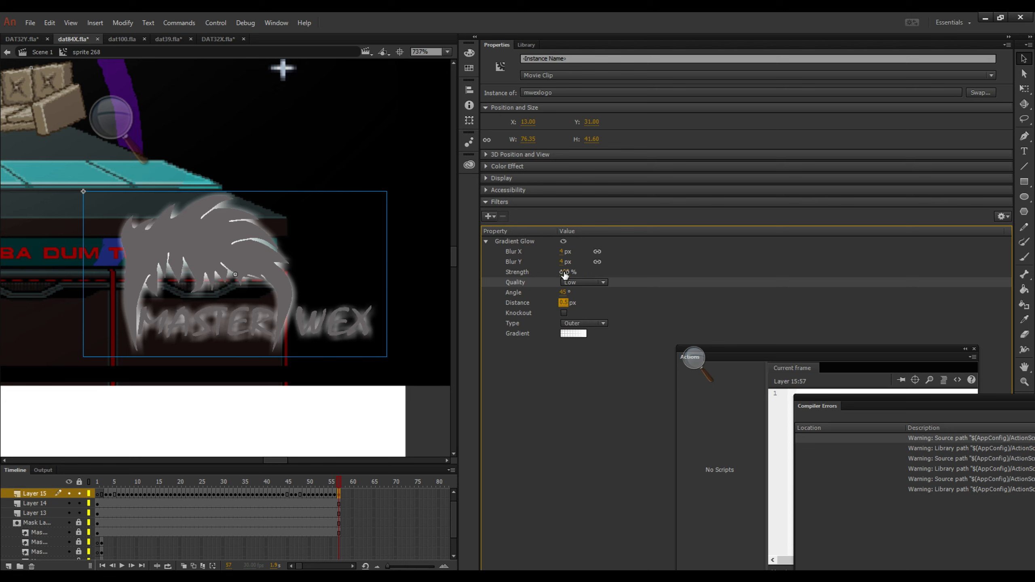
pyautogui.moveTo(564, 272); pyautogui.dragTo(533, 271)
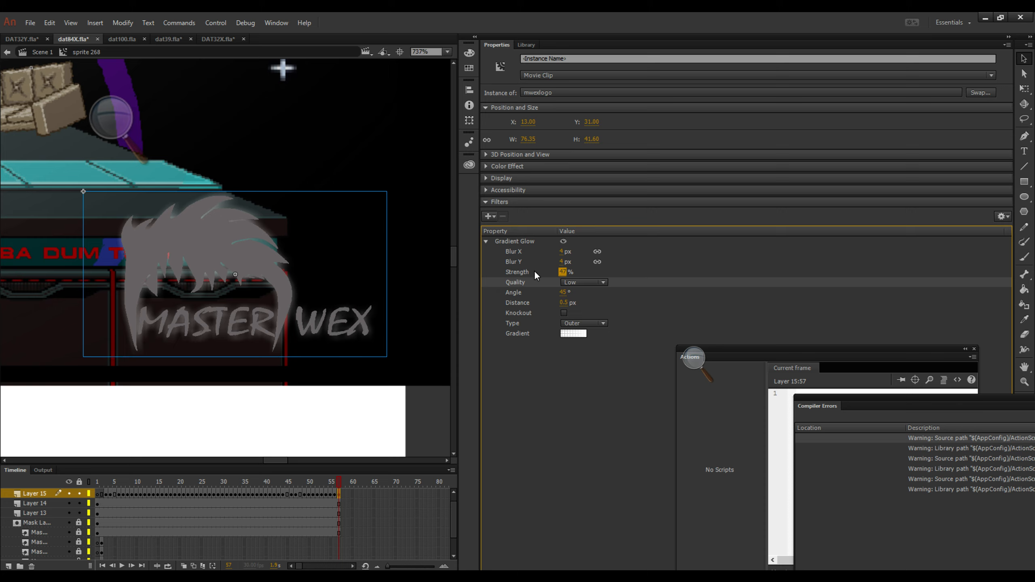
pyautogui.scroll(-2, 189, 213)
pyautogui.click(270, 319)
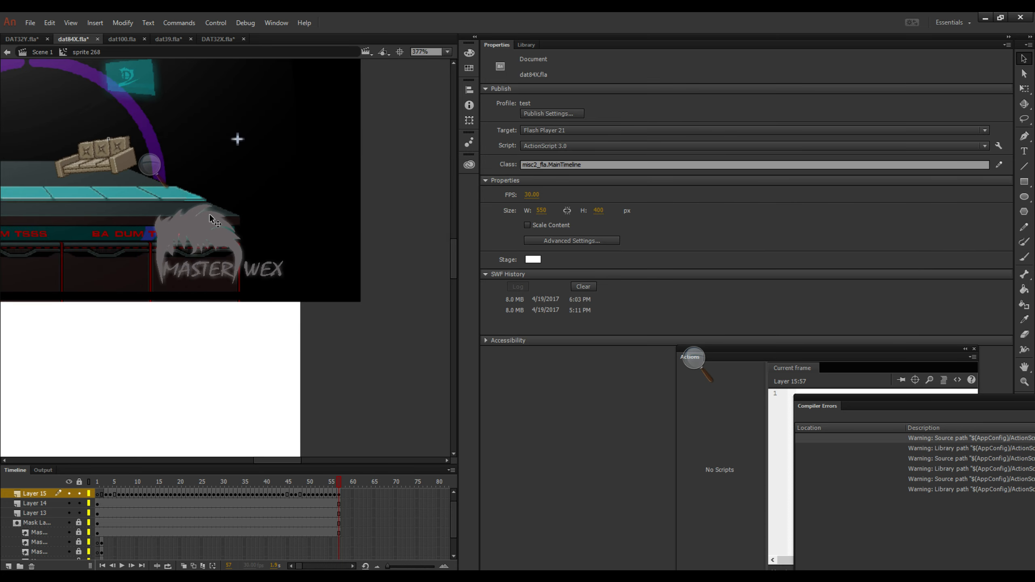
# Examine the logo against the imported stage image and select the preview's border graphic on Layer 14.
pyautogui.moveTo(195, 222); pyautogui.dragTo(318, 327)
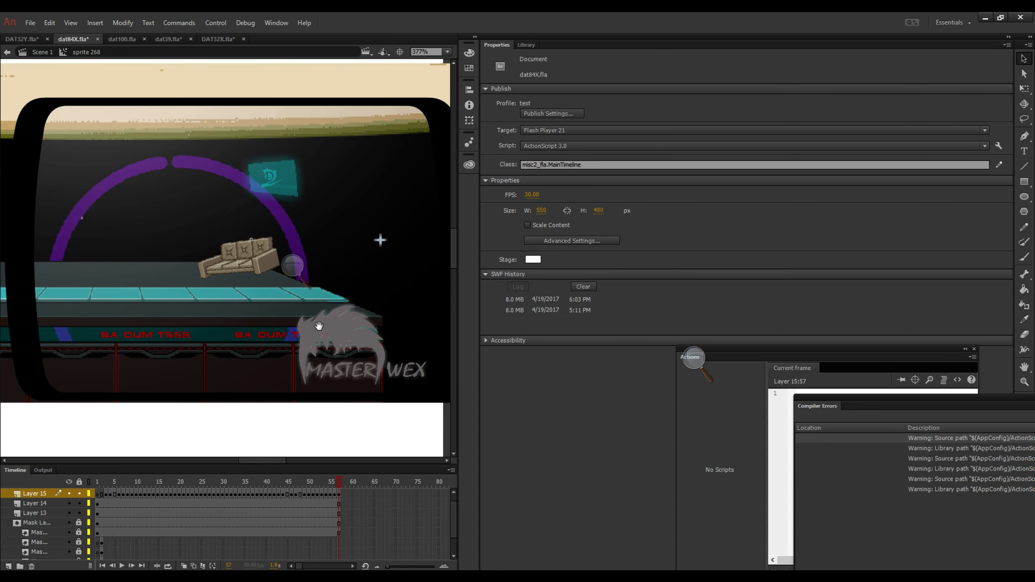
pyautogui.scroll(-2, 331, 300)
pyautogui.scroll(2, 405, 280)
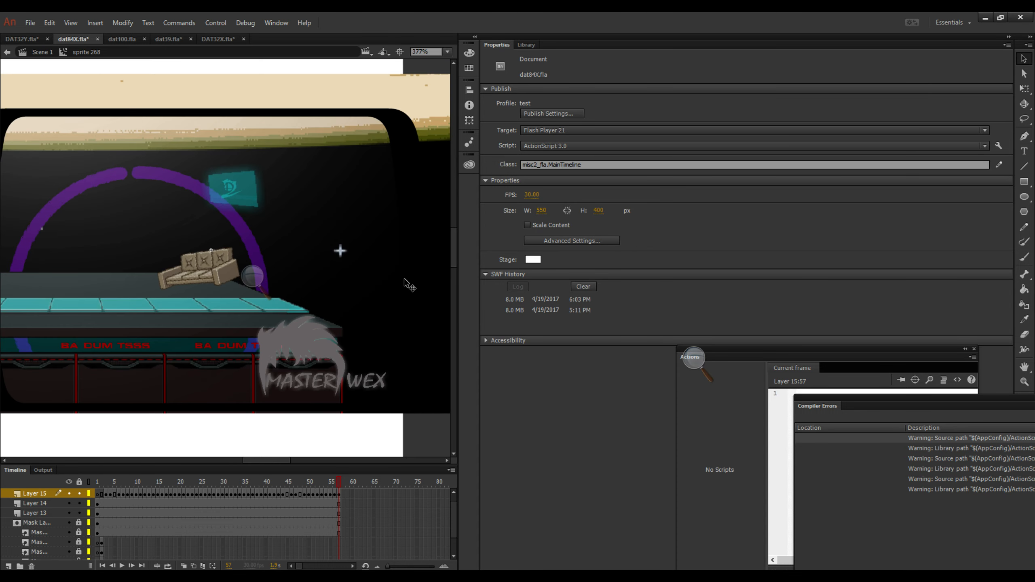
pyautogui.scroll(-1, 408, 284)
pyautogui.click(411, 222)
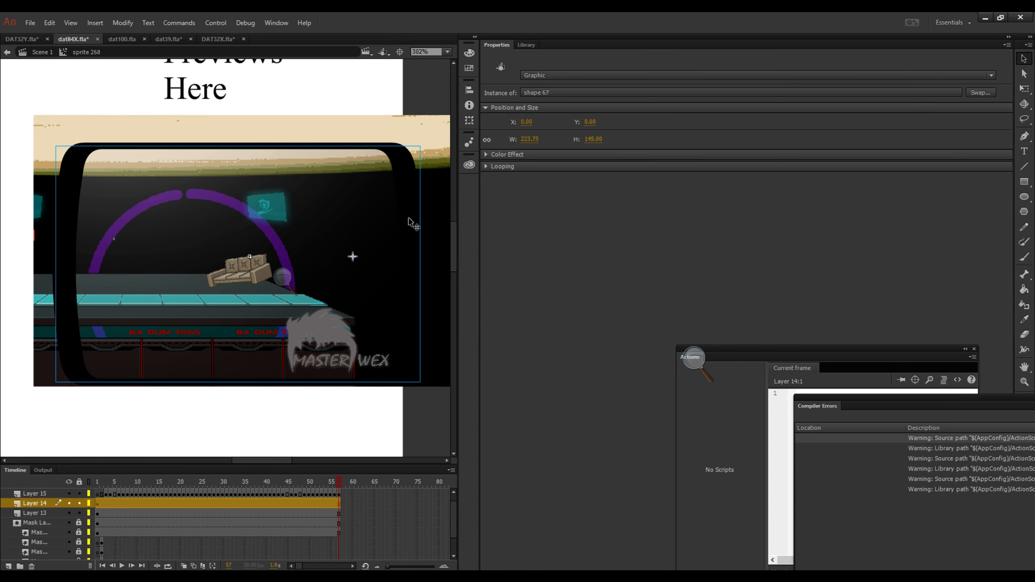
# Recolor the preview border's stroke dark blue, return to sprite 268, and lock Layers 14 and 15.
pyautogui.doubleClick(411, 221)
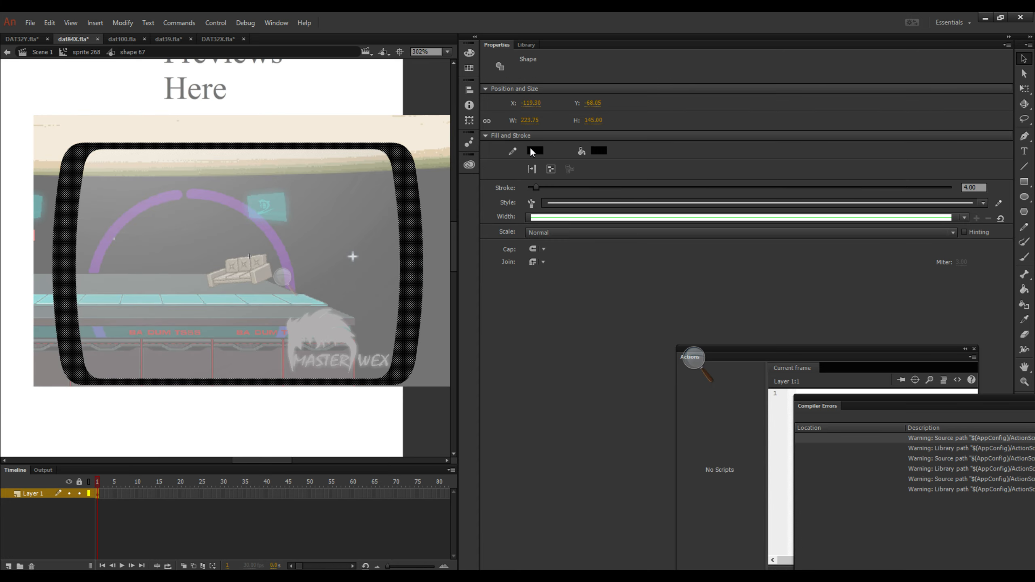
pyautogui.click(533, 151)
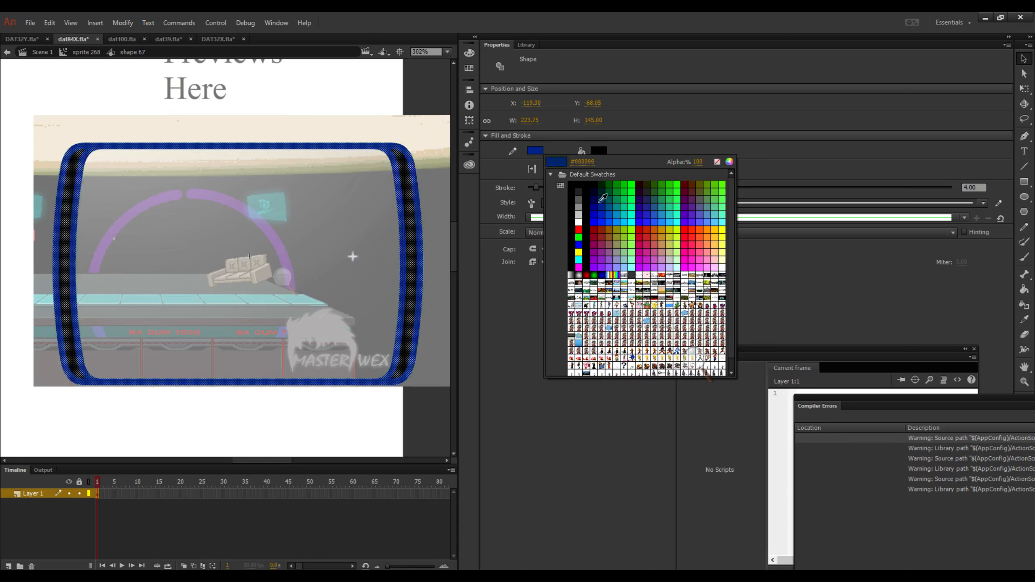
pyautogui.click(600, 200)
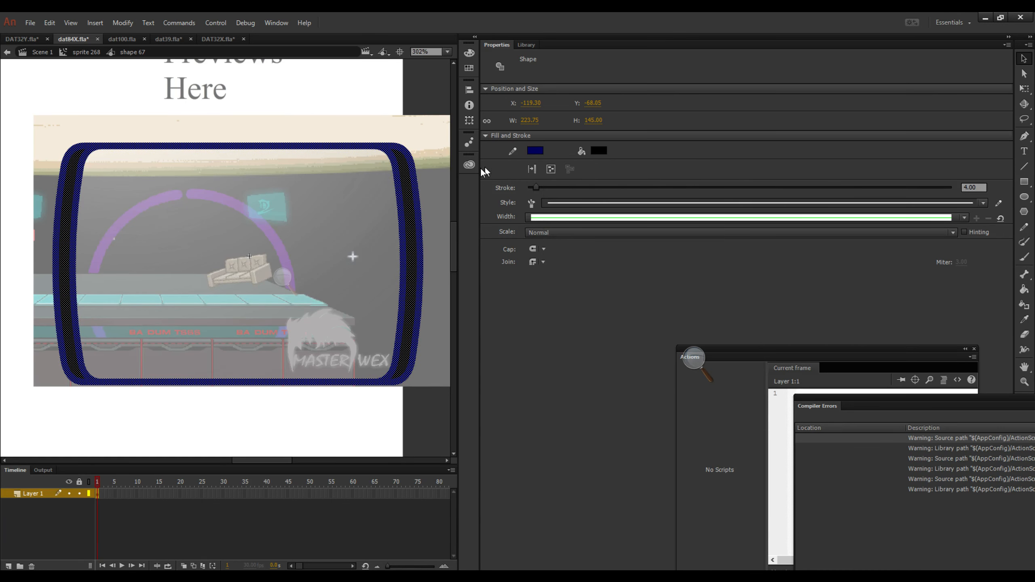
pyautogui.click(86, 52)
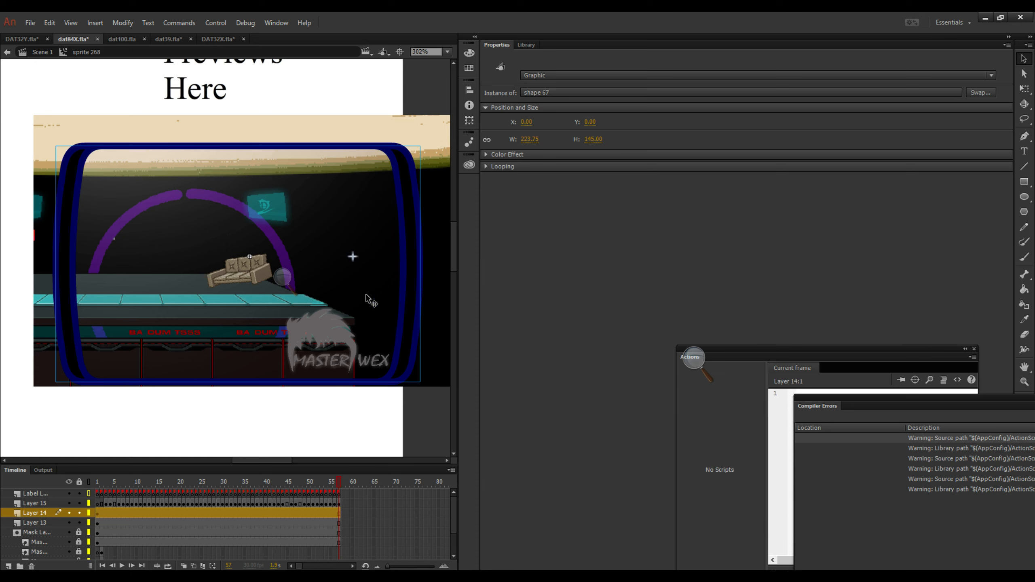
pyautogui.click(79, 512)
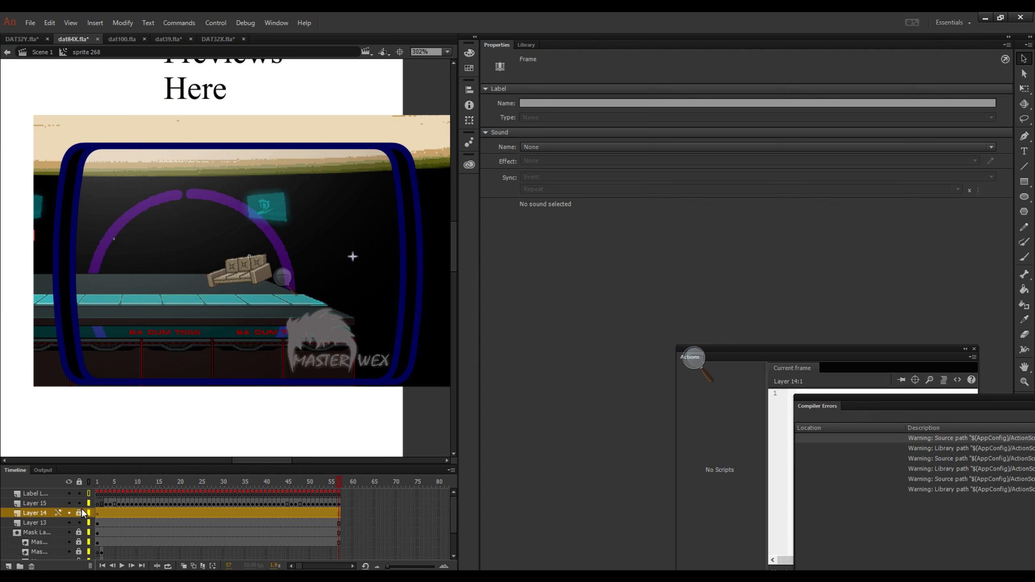
pyautogui.click(79, 503)
# Locate the stage bitmap stagepreview.PNG in the library and allow smoothing in its bitmap properties.
pyautogui.scroll(-4, 84, 528)
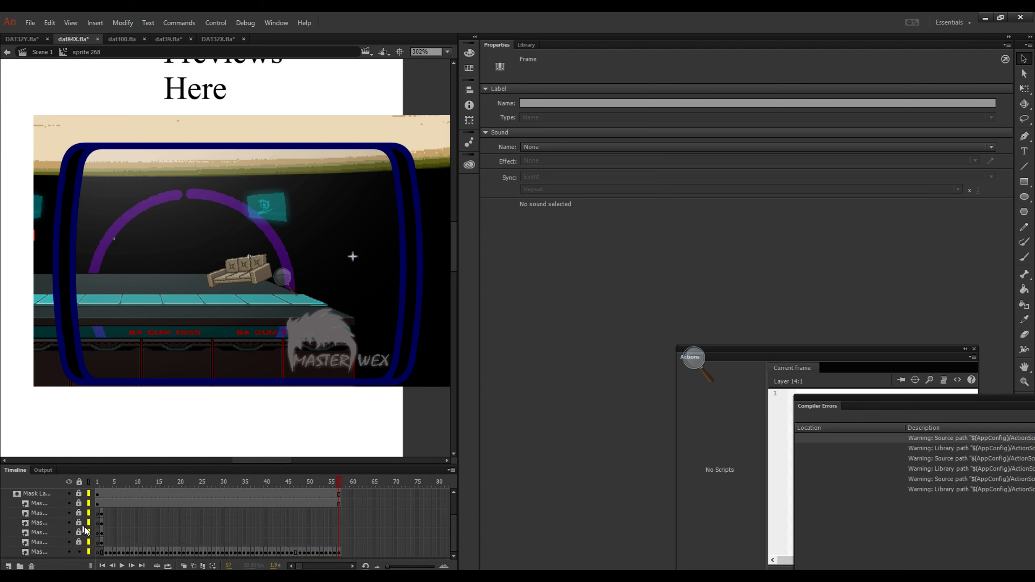
pyautogui.click(370, 232)
pyautogui.rightClick(373, 235)
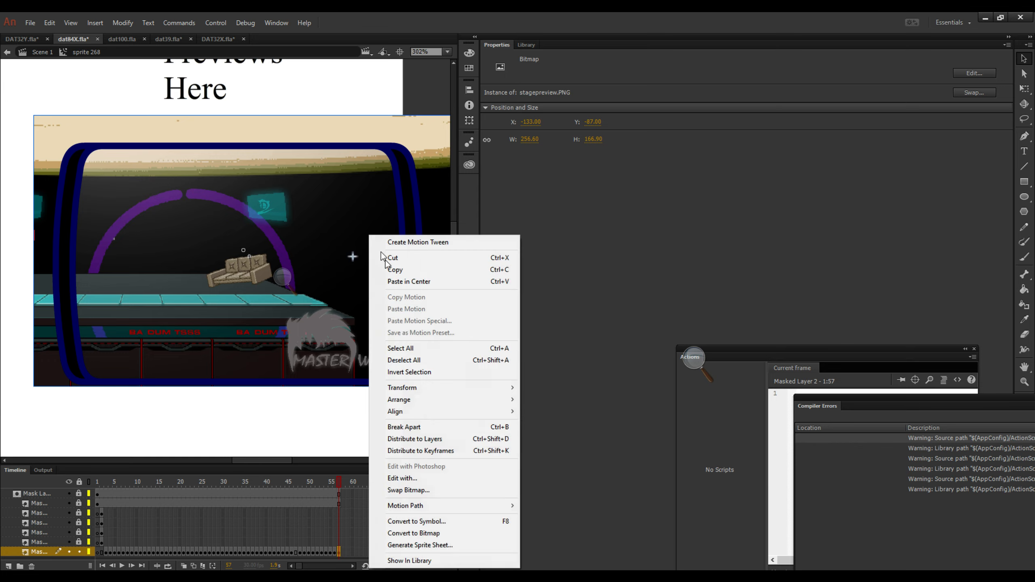
pyautogui.click(442, 559)
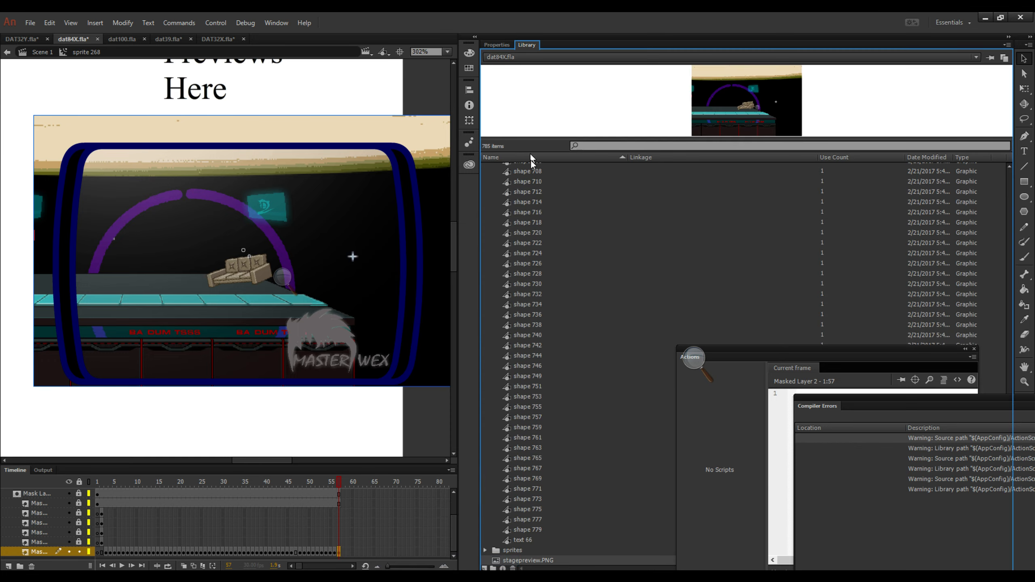
pyautogui.rightClick(533, 561)
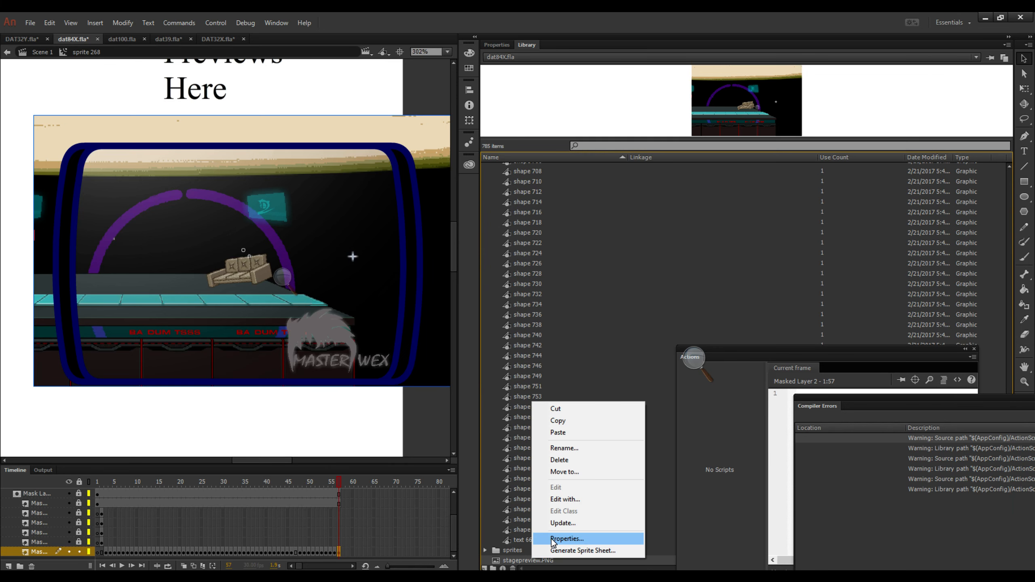
pyautogui.click(566, 538)
pyautogui.click(505, 283)
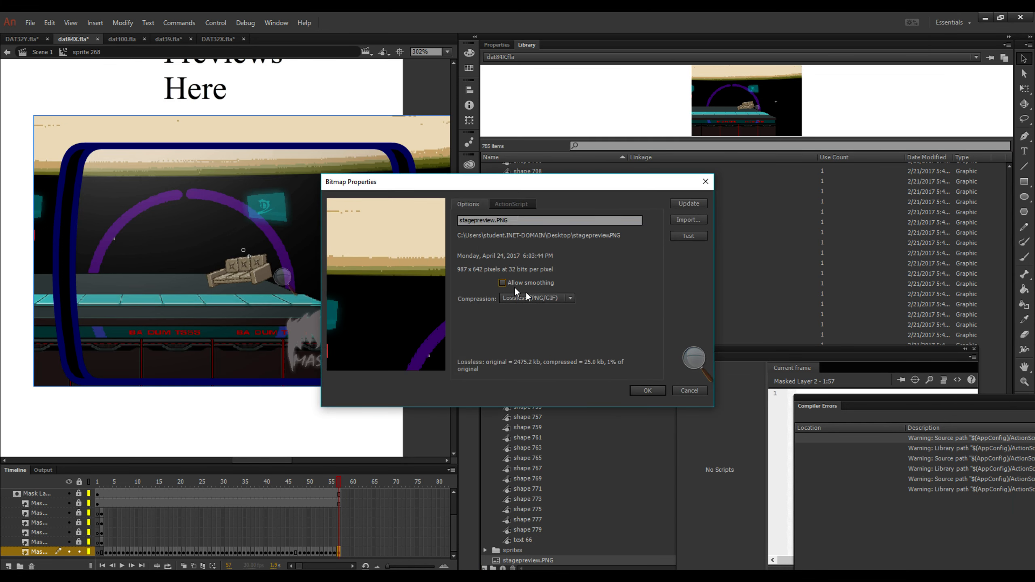
pyautogui.click(646, 390)
# Break the stage bitmap apart and erase all parts of it that extend outside the preview border.
pyautogui.scroll(-1, 230, 257)
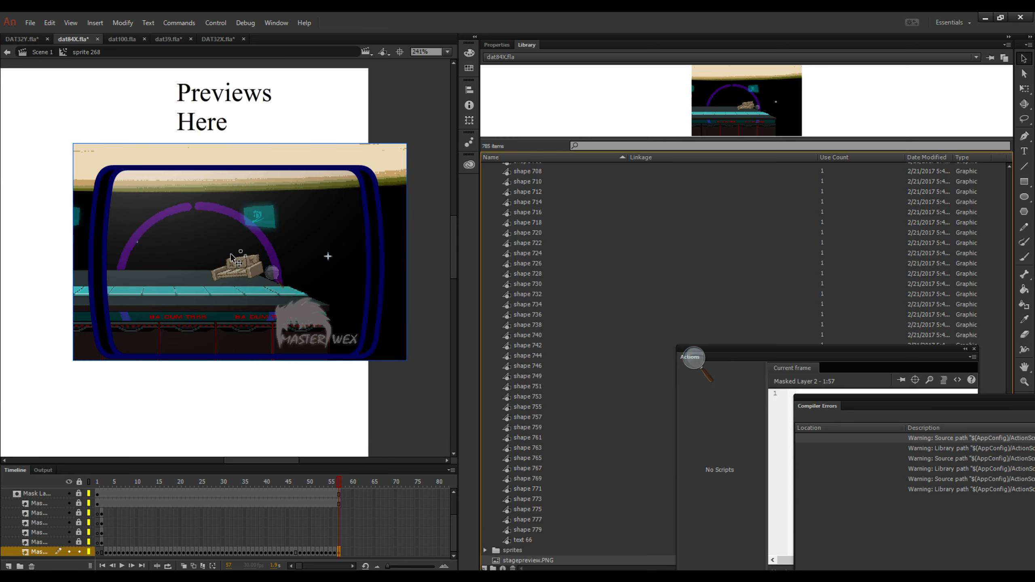
pyautogui.scroll(-1, 231, 258)
pyautogui.scroll(-1, 231, 256)
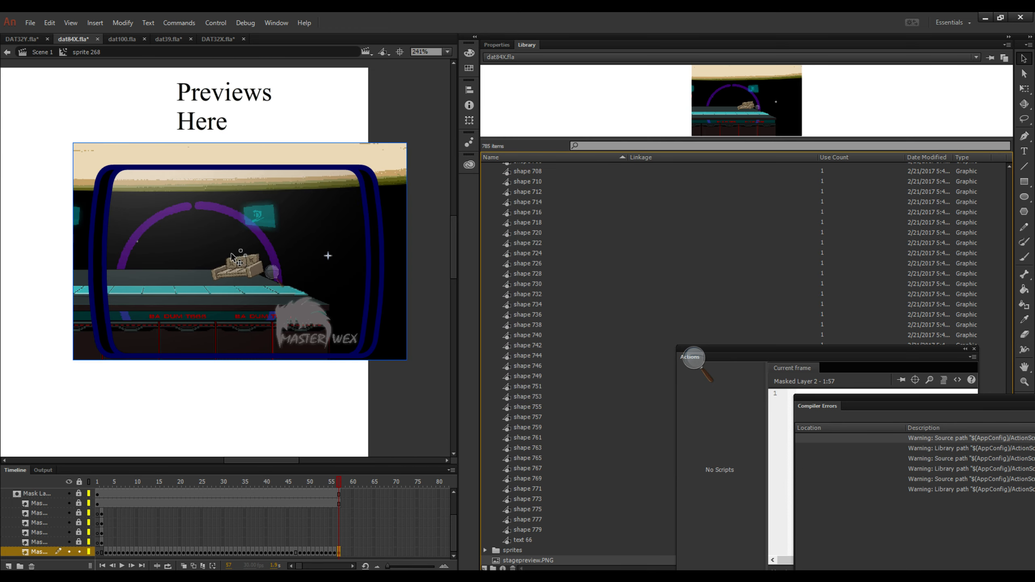
pyautogui.rightClick(387, 165)
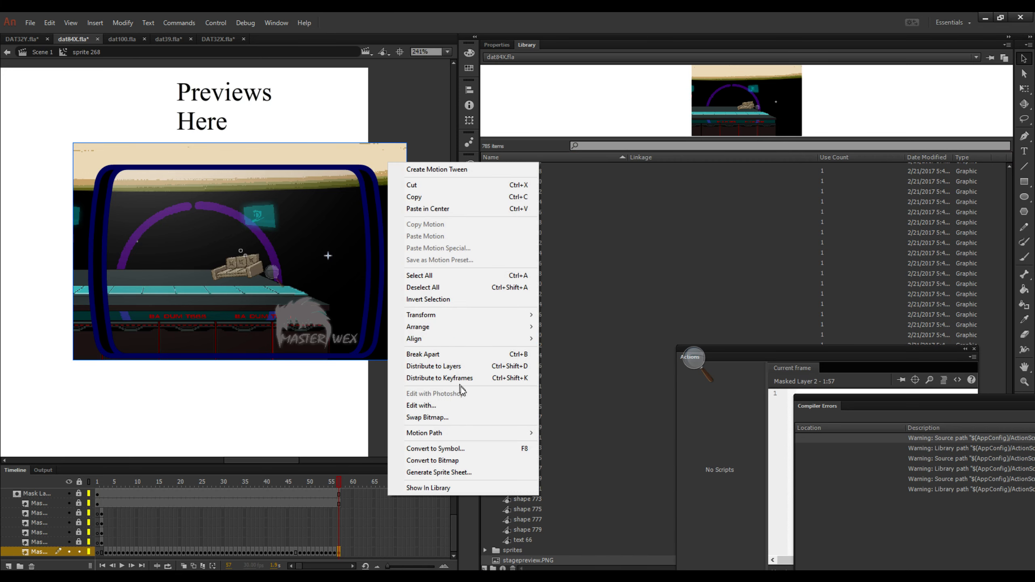
pyautogui.click(438, 353)
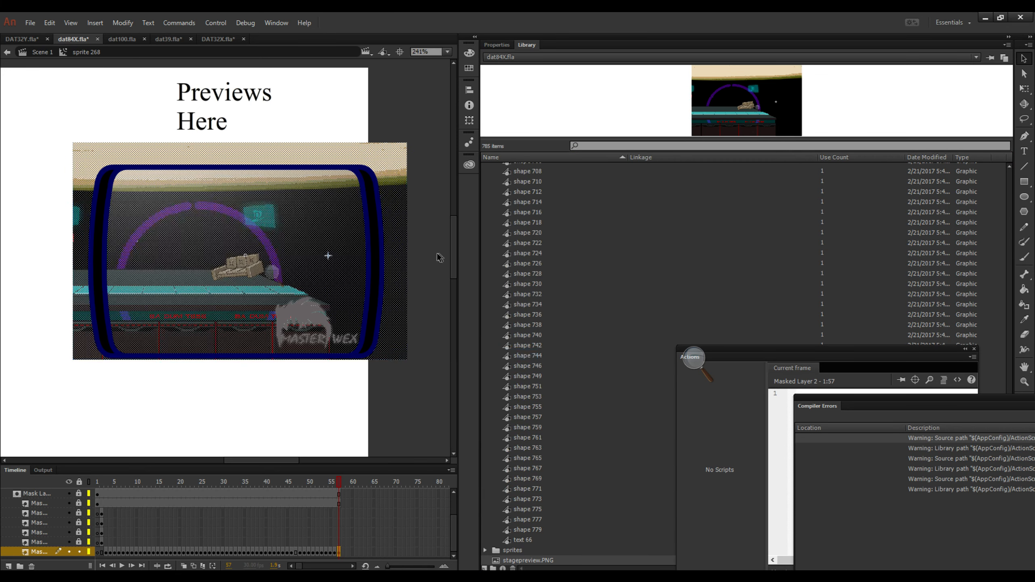
pyautogui.press('e')
pyautogui.moveTo(107, 147); pyautogui.dragTo(82, 212)
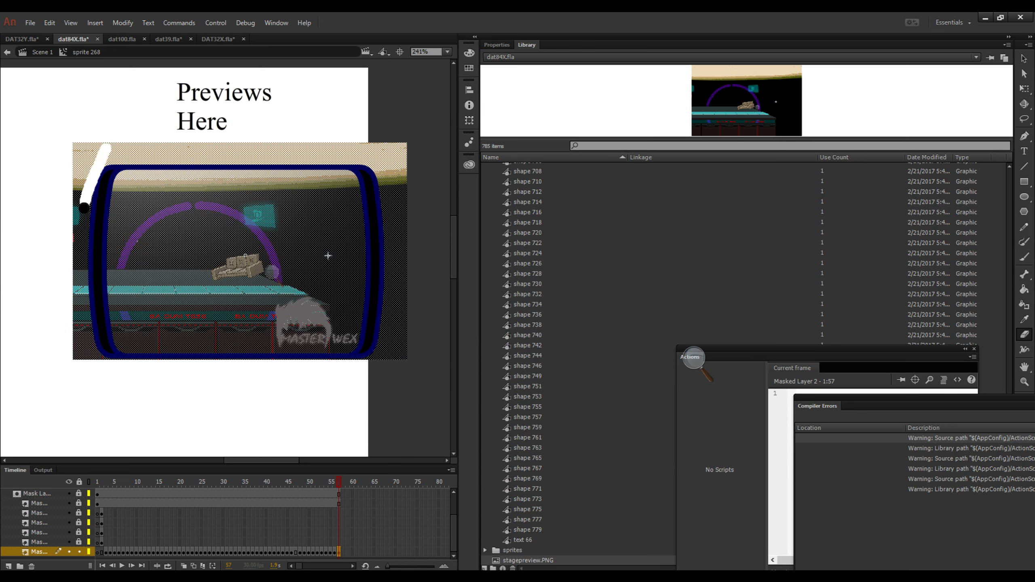
pyautogui.moveTo(97, 164)
pyautogui.mouseDown()
pyautogui.moveTo(76, 193)
pyautogui.moveTo(83, 135)
pyautogui.moveTo(77, 234)
pyautogui.moveTo(69, 223)
pyautogui.moveTo(77, 232)
pyautogui.moveTo(70, 207)
pyautogui.moveTo(77, 262)
pyautogui.moveTo(85, 218)
pyautogui.moveTo(68, 355)
pyautogui.moveTo(78, 270)
pyautogui.moveTo(78, 367)
pyautogui.moveTo(72, 348)
pyautogui.moveTo(79, 370)
pyautogui.moveTo(86, 280)
pyautogui.moveTo(101, 378)
pyautogui.moveTo(93, 343)
pyautogui.moveTo(105, 356)
pyautogui.moveTo(79, 354)
pyautogui.moveTo(176, 364)
pyautogui.moveTo(379, 361)
pyautogui.moveTo(404, 341)
pyautogui.moveTo(405, 362)
pyautogui.moveTo(401, 125)
pyautogui.moveTo(408, 225)
pyautogui.moveTo(397, 356)
pyautogui.moveTo(395, 146)
pyautogui.moveTo(383, 137)
pyautogui.moveTo(396, 228)
pyautogui.moveTo(382, 354)
pyautogui.moveTo(390, 322)
pyautogui.moveTo(393, 350)
pyautogui.moveTo(373, 359)
pyautogui.moveTo(389, 261)
pyautogui.moveTo(386, 169)
pyautogui.moveTo(349, 129)
pyautogui.moveTo(380, 184)
pyautogui.moveTo(386, 247)
pyautogui.moveTo(393, 152)
pyautogui.moveTo(333, 142)
pyautogui.moveTo(92, 145)
pyautogui.moveTo(219, 139)
pyautogui.moveTo(97, 156)
pyautogui.moveTo(322, 150)
pyautogui.moveTo(374, 163)
pyautogui.moveTo(201, 155)
pyautogui.moveTo(104, 165)
pyautogui.moveTo(342, 161)
pyautogui.mouseUp()
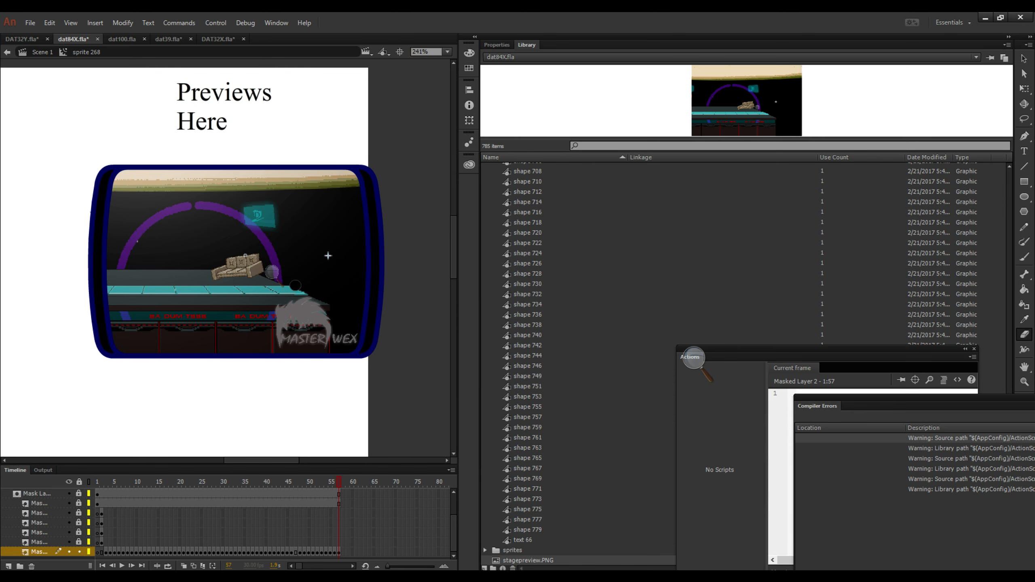
# Compare the trimmed stage preview on frame 57 with the existing stage previews on frames 55 and 56.
pyautogui.scroll(-2, 295, 285)
pyautogui.scroll(-2, 295, 281)
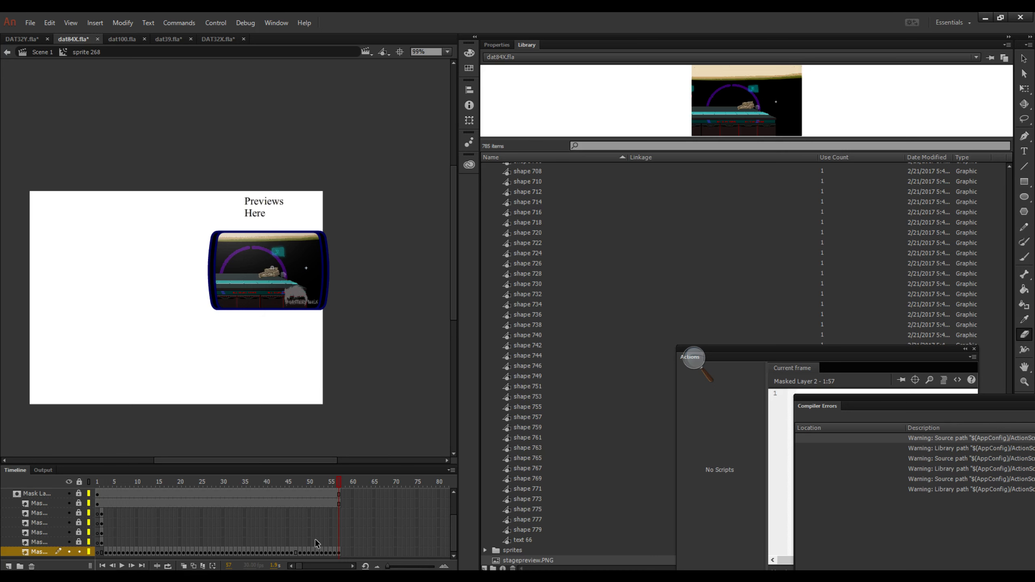
pyautogui.click(488, 44)
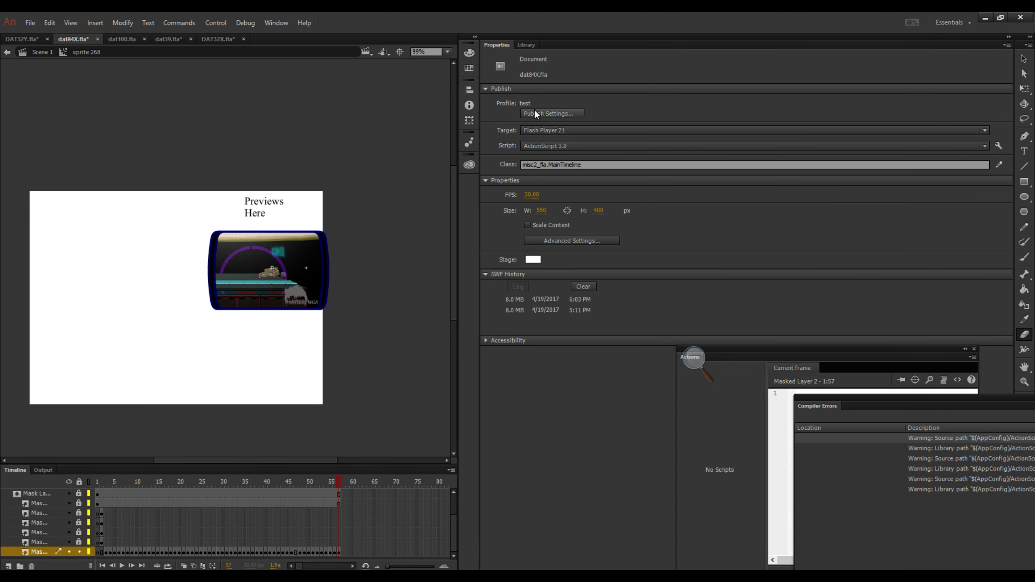
pyautogui.press('v')
pyautogui.click(334, 552)
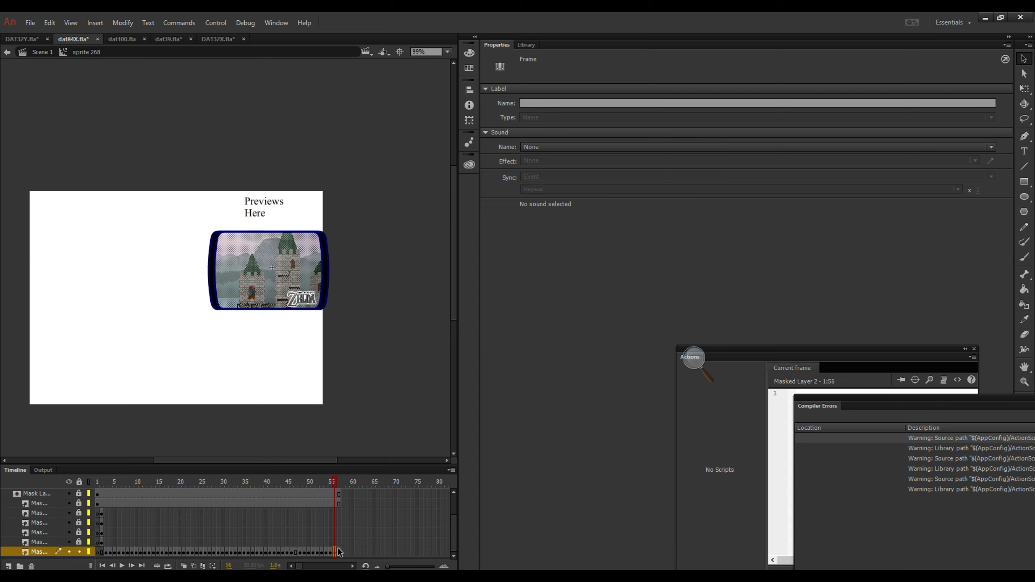
pyautogui.click(339, 552)
pyautogui.scroll(2, 340, 515)
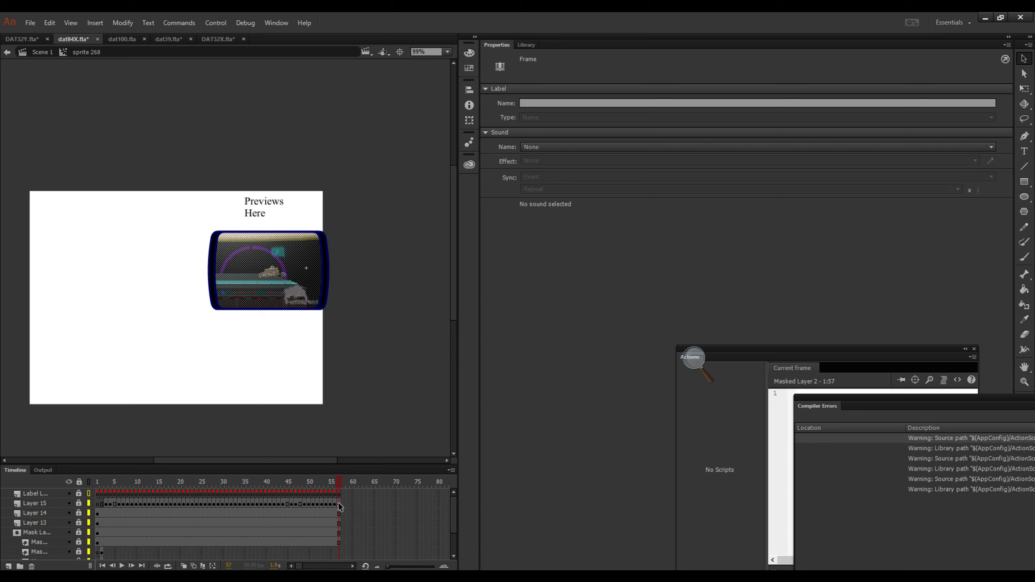
pyautogui.click(338, 502)
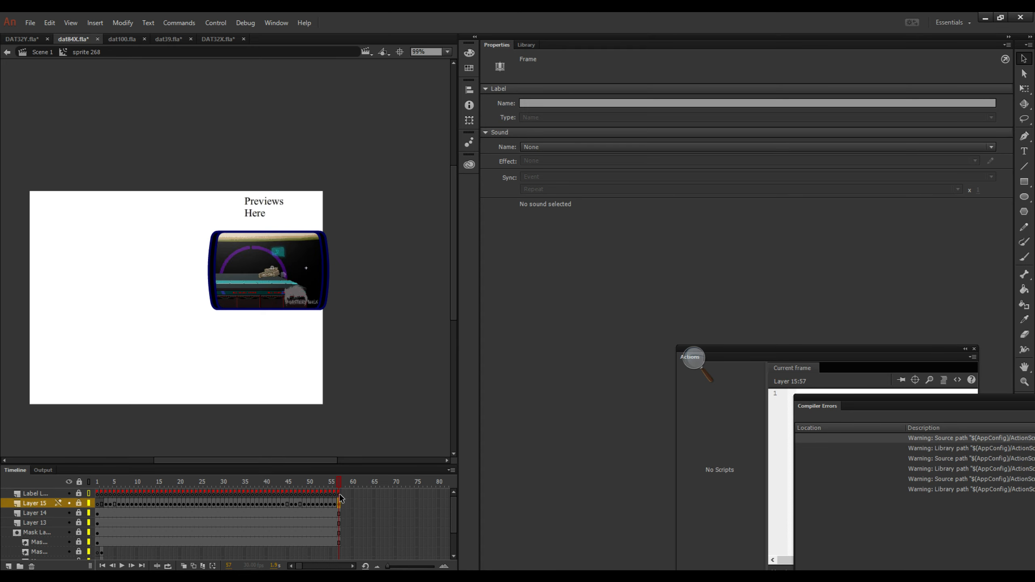
pyautogui.click(340, 493)
pyautogui.click(330, 503)
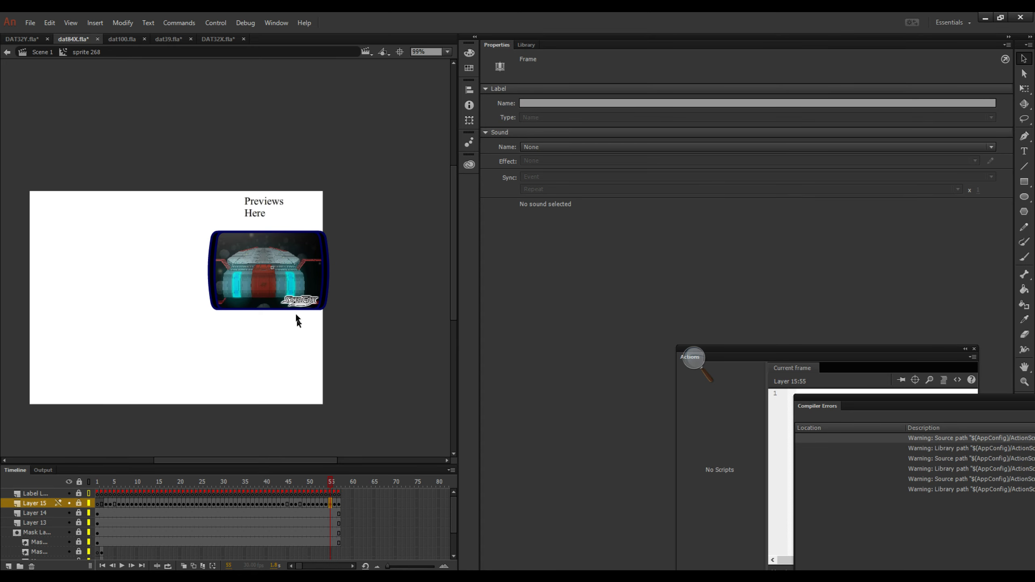
pyautogui.click(293, 266)
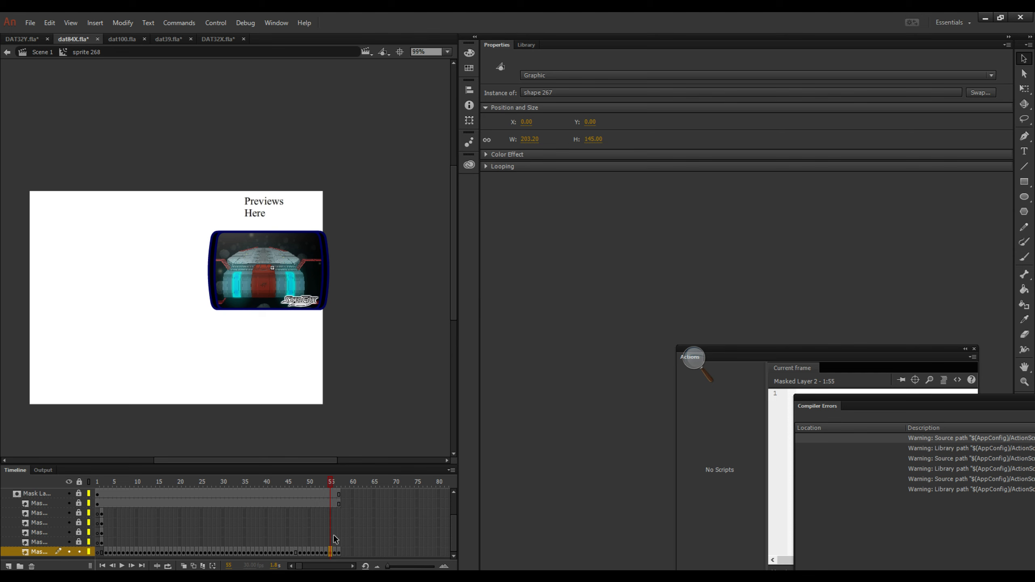
pyautogui.scroll(2, 330, 526)
pyautogui.click(338, 502)
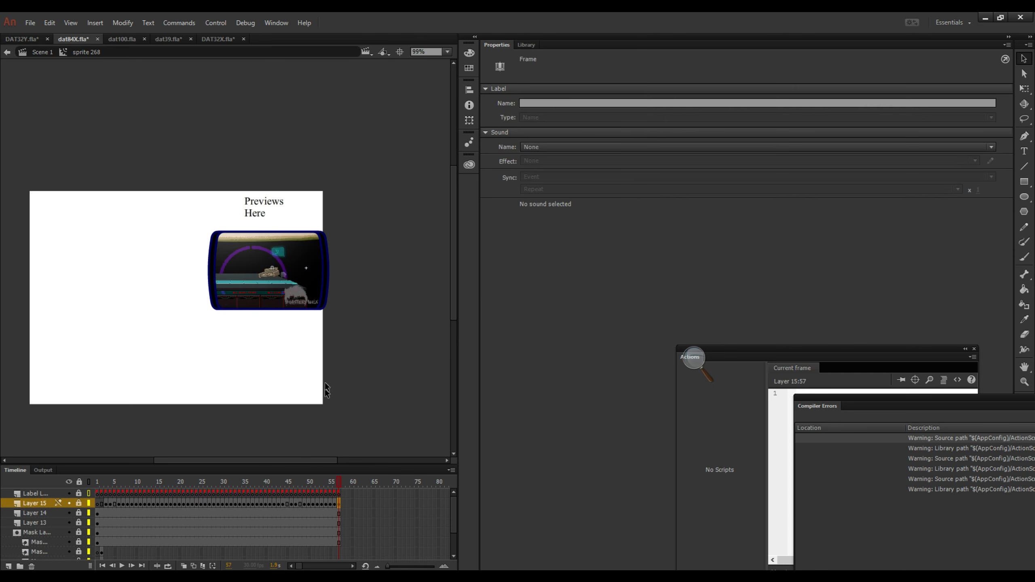
pyautogui.scroll(5, 312, 298)
pyautogui.scroll(-5, 313, 298)
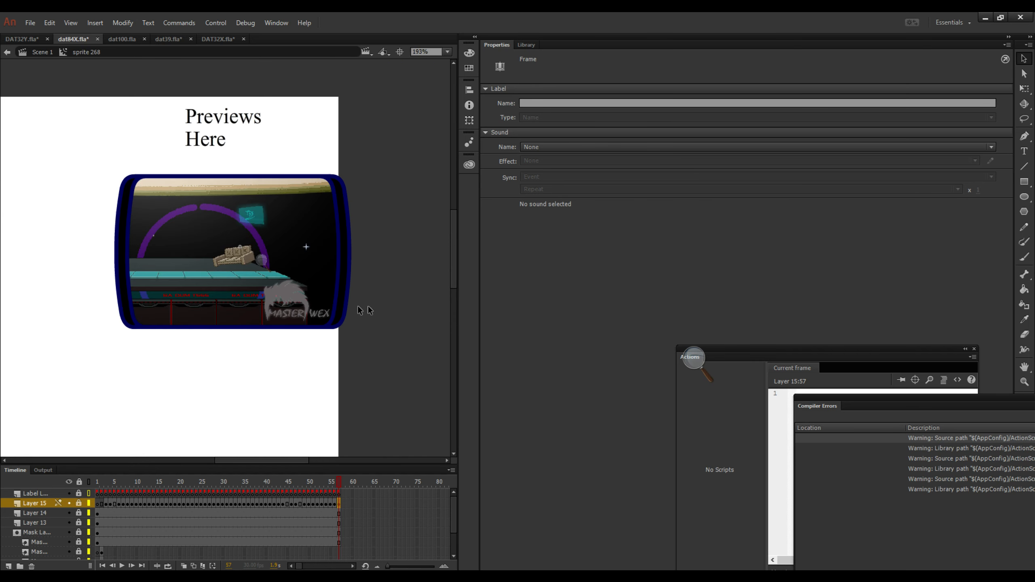
# Unlock Layer 14 containing the preview border and undo the accidental unlocking of the other layers.
pyautogui.click(351, 232)
pyautogui.click(349, 234)
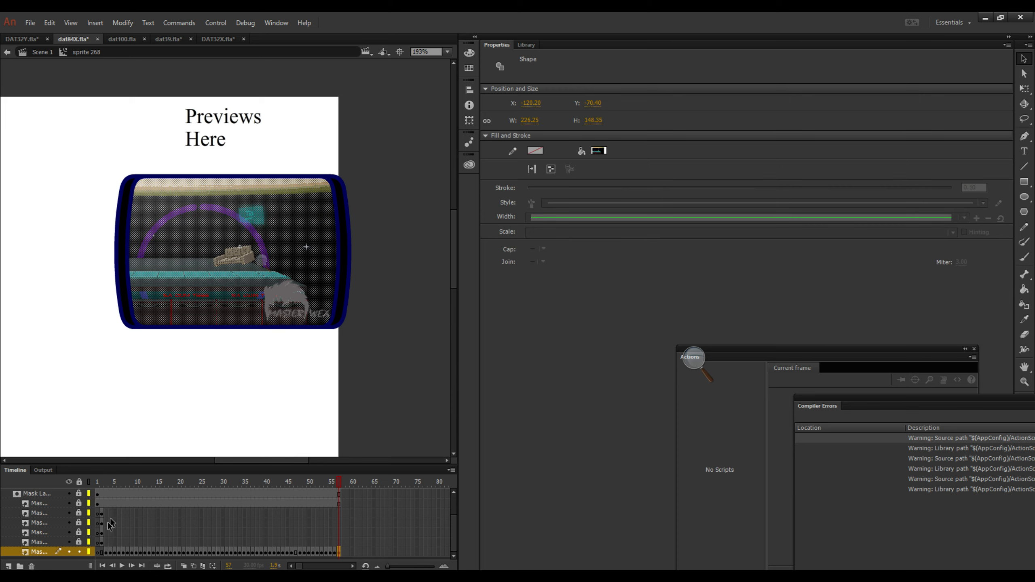
pyautogui.scroll(2, 72, 526)
pyautogui.click(79, 505)
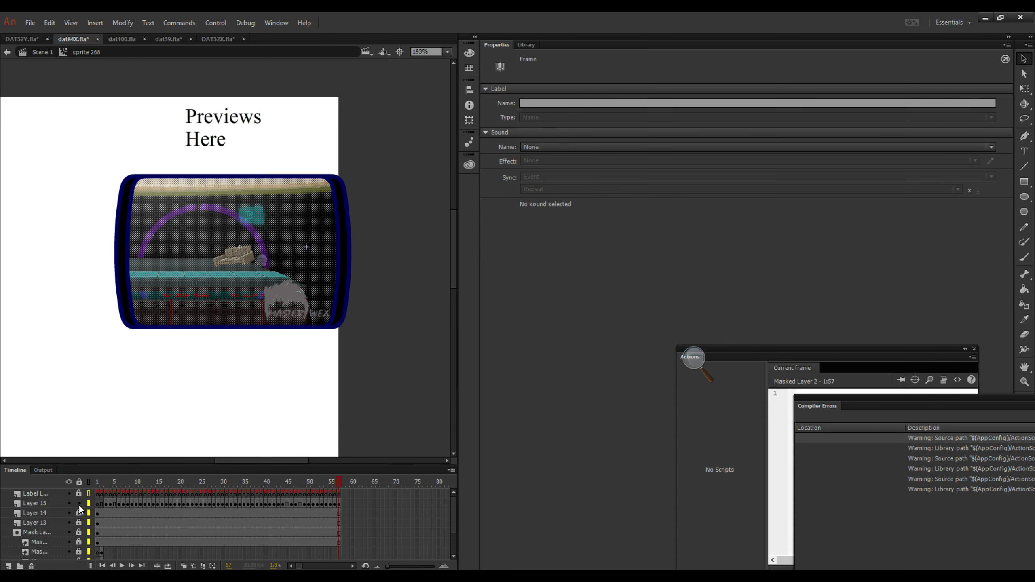
pyautogui.click(79, 512)
pyautogui.moveTo(79, 495); pyautogui.dragTo(79, 541)
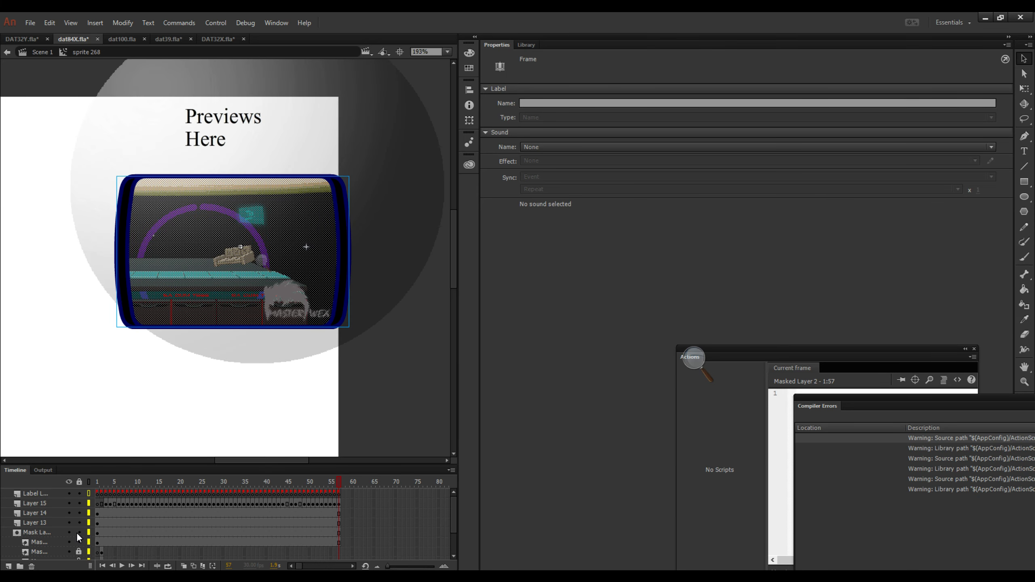
pyautogui.hotkey('ctrl', 'z')
pyautogui.scroll(2, 75, 529)
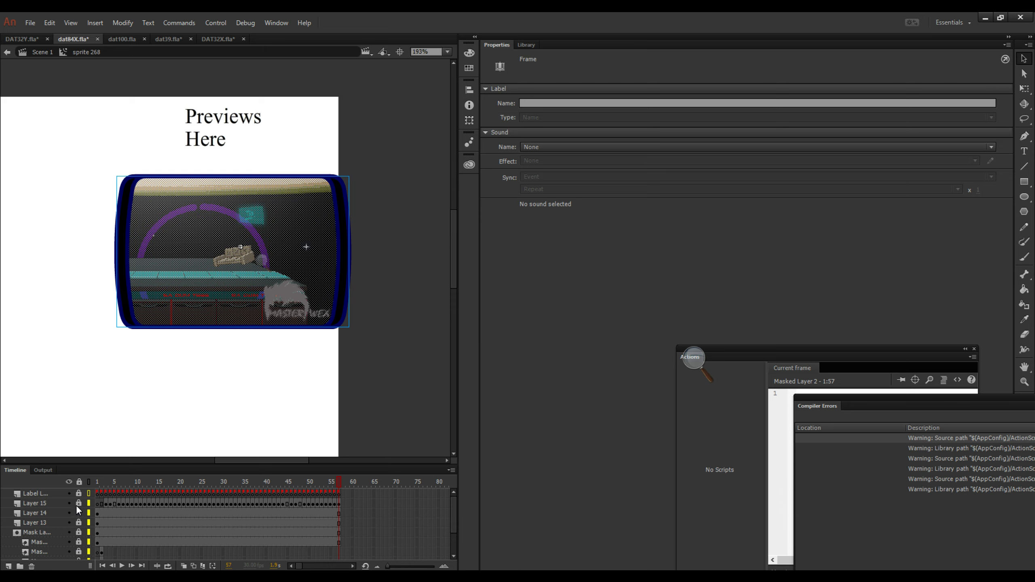
# Set the preview border's stroke back to black (#000000), return to sprite 268, and deselect everything.
pyautogui.doubleClick(347, 301)
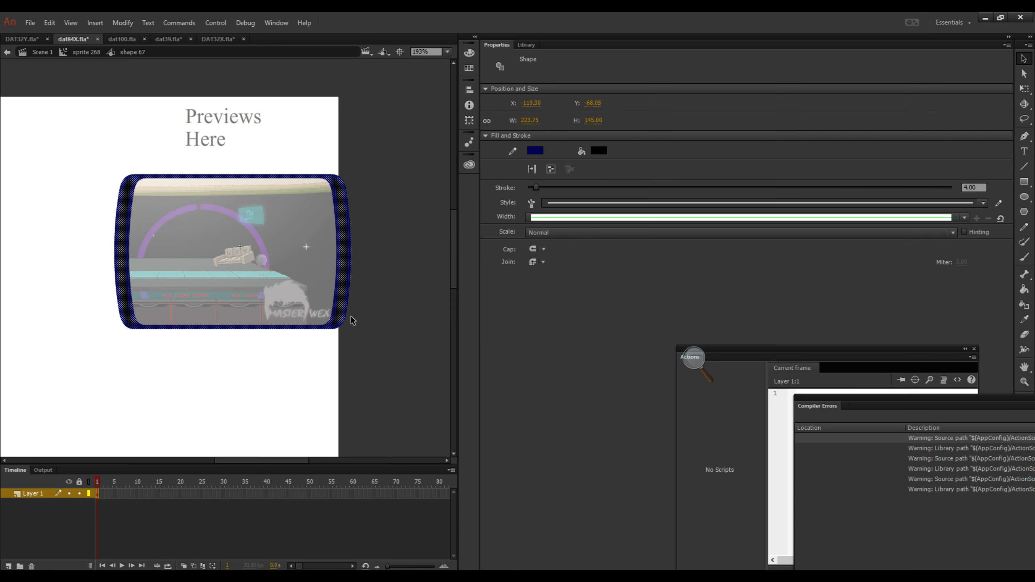
pyautogui.click(540, 152)
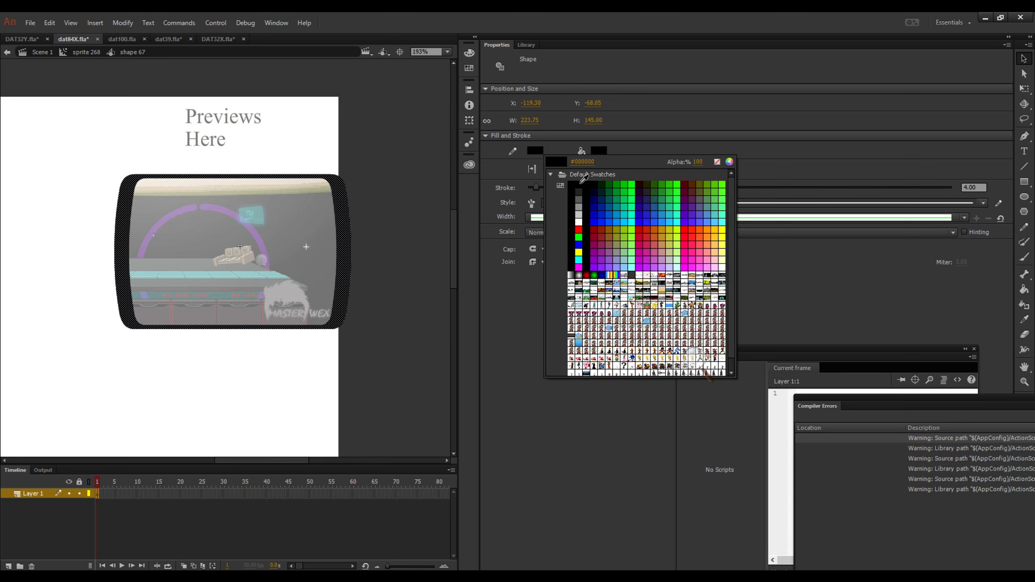
pyautogui.click(580, 184)
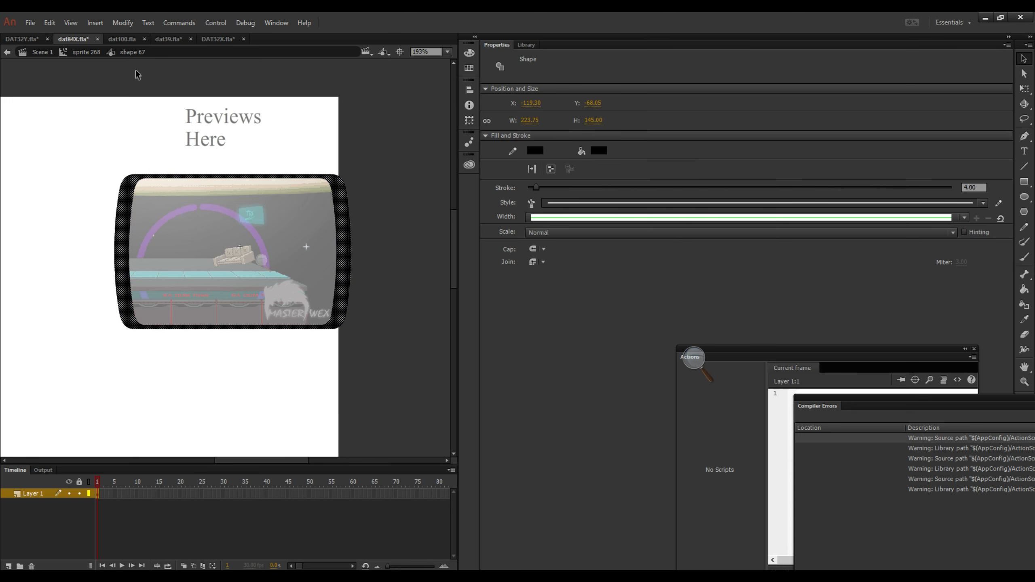
pyautogui.click(92, 53)
pyautogui.click(369, 200)
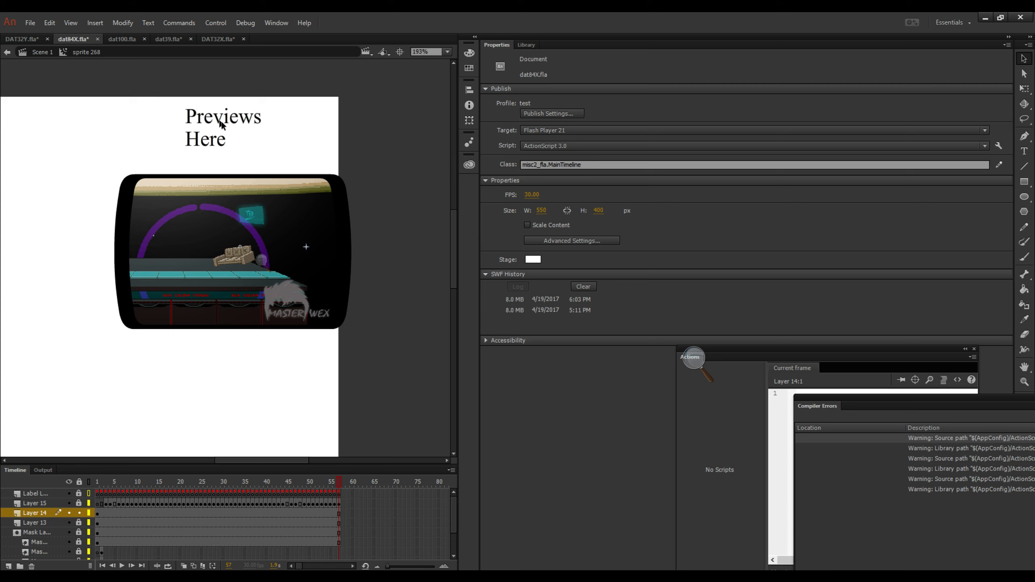
pyautogui.click(31, 22)
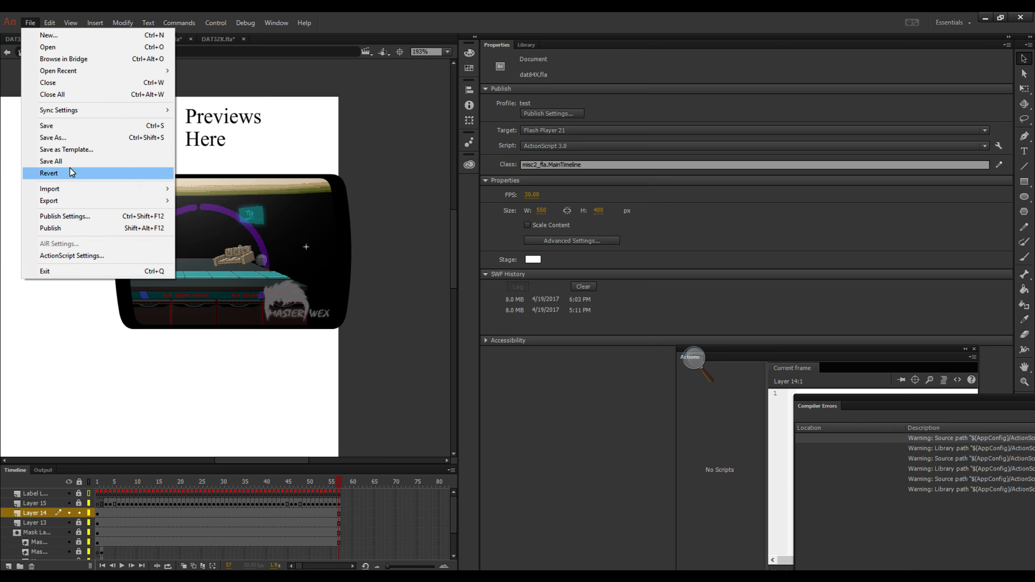
pyautogui.moveTo(98, 206)
pyautogui.click(251, 217)
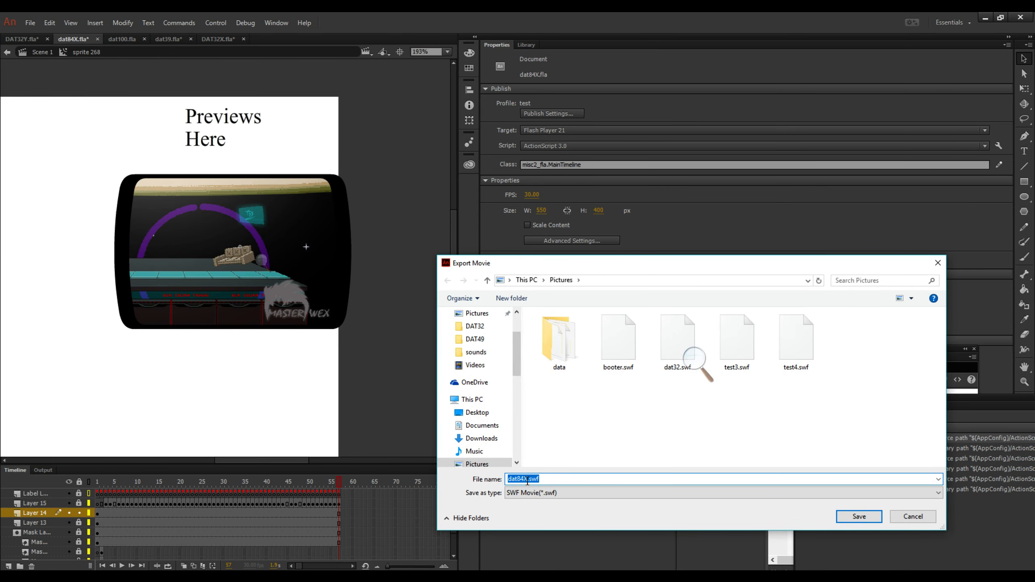
pyautogui.click(527, 481)
pyautogui.click(859, 516)
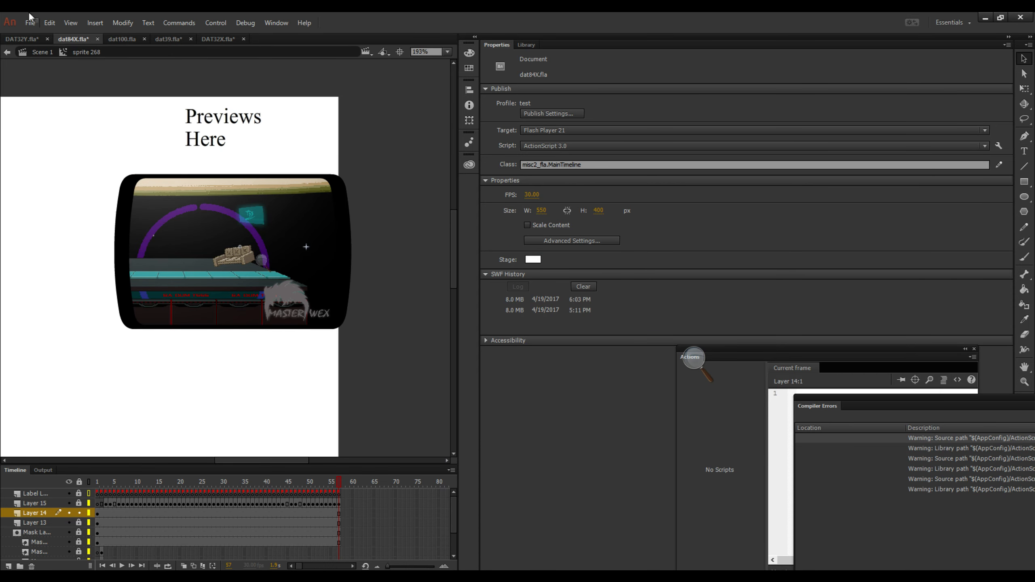
# Set the publish target of dat84X.fla to Flash Player 10.3.
pyautogui.click(30, 21)
pyautogui.click(44, 216)
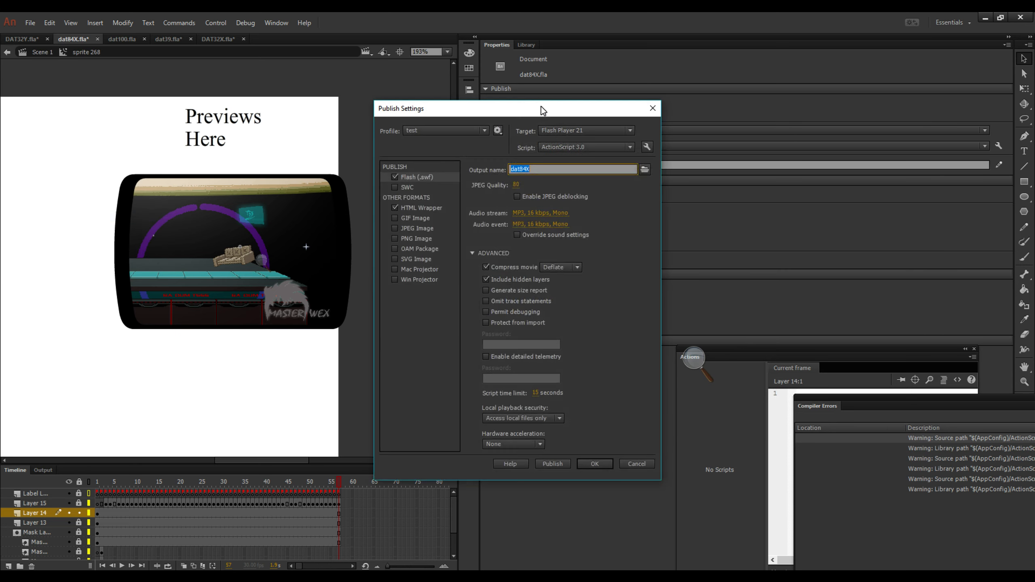
pyautogui.click(557, 128)
pyautogui.click(558, 142)
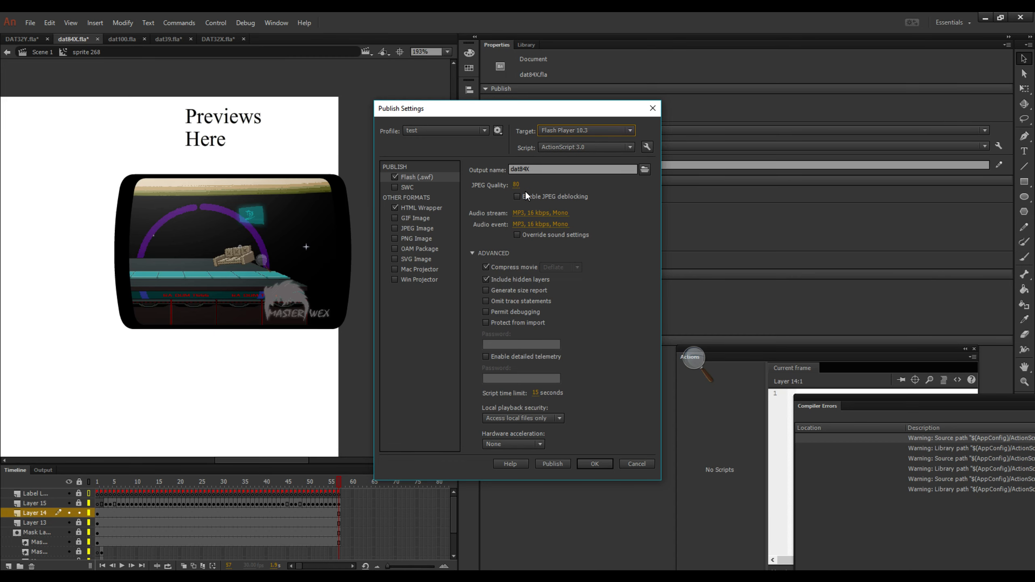
pyautogui.click(587, 463)
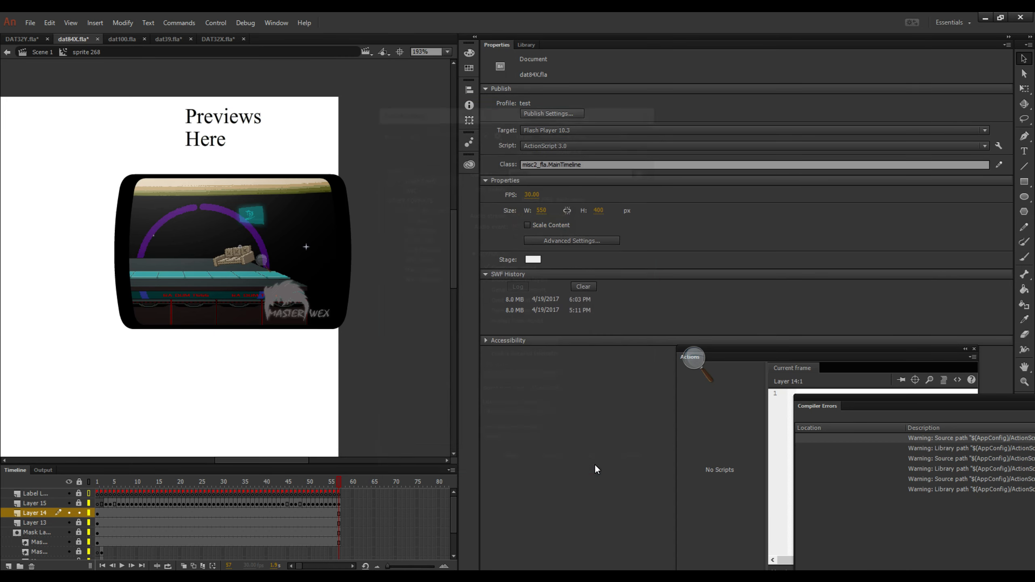
# Export the stage preview document as an SWF movie into the Pictures folder.
pyautogui.click(30, 22)
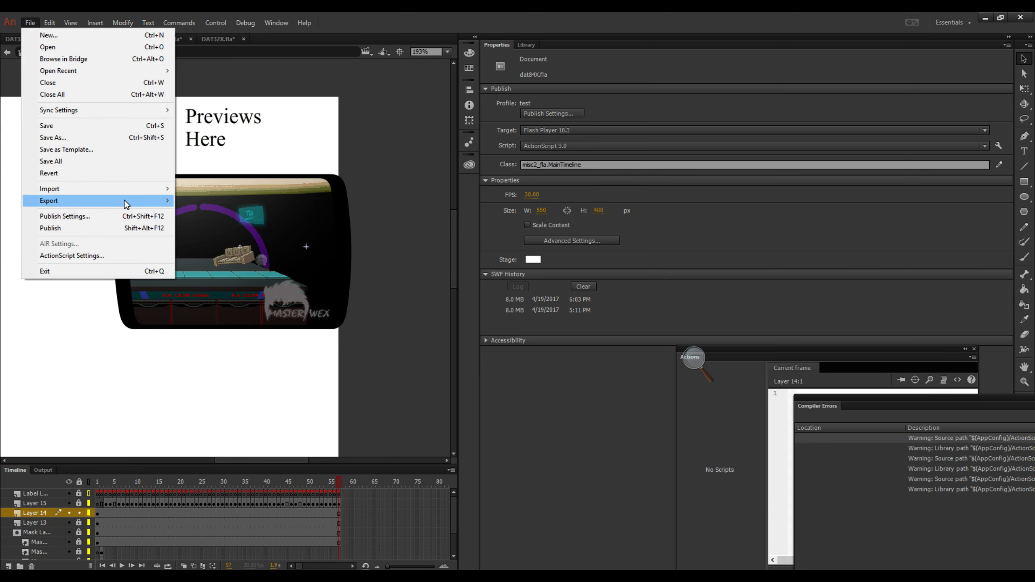
pyautogui.moveTo(165, 200)
pyautogui.click(250, 215)
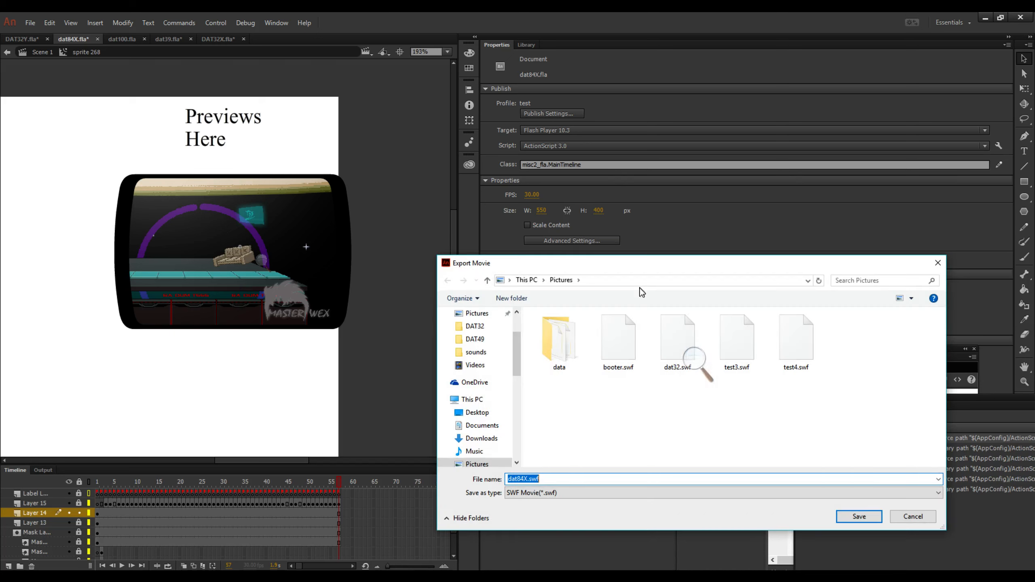
pyautogui.click(527, 480)
pyautogui.press('Return')
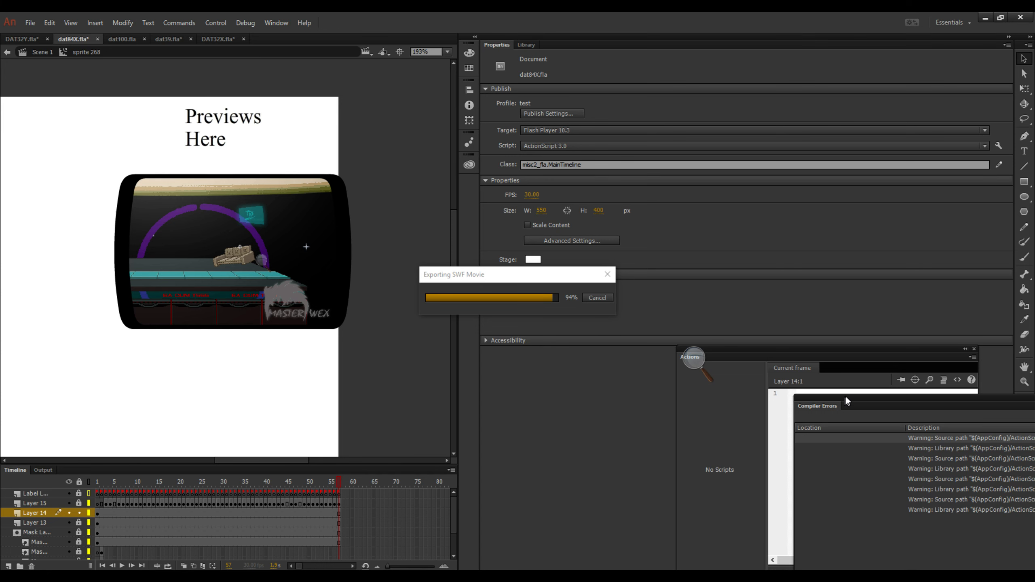
# Clear the compiler error list and move its floating window off the stage.
pyautogui.moveTo(849, 395); pyautogui.dragTo(233, 190)
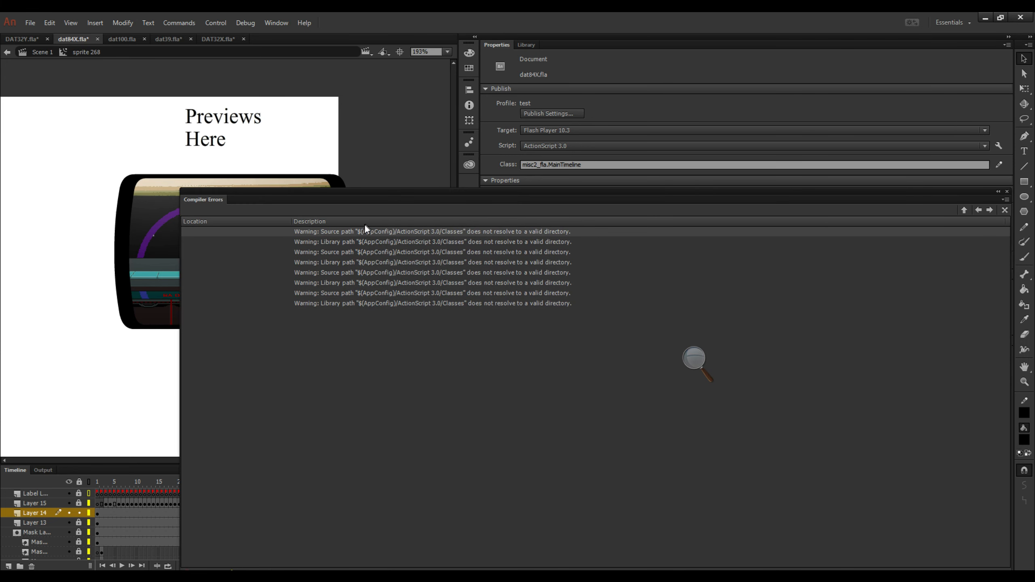
pyautogui.click(1004, 210)
pyautogui.moveTo(281, 193); pyautogui.dragTo(456, 161)
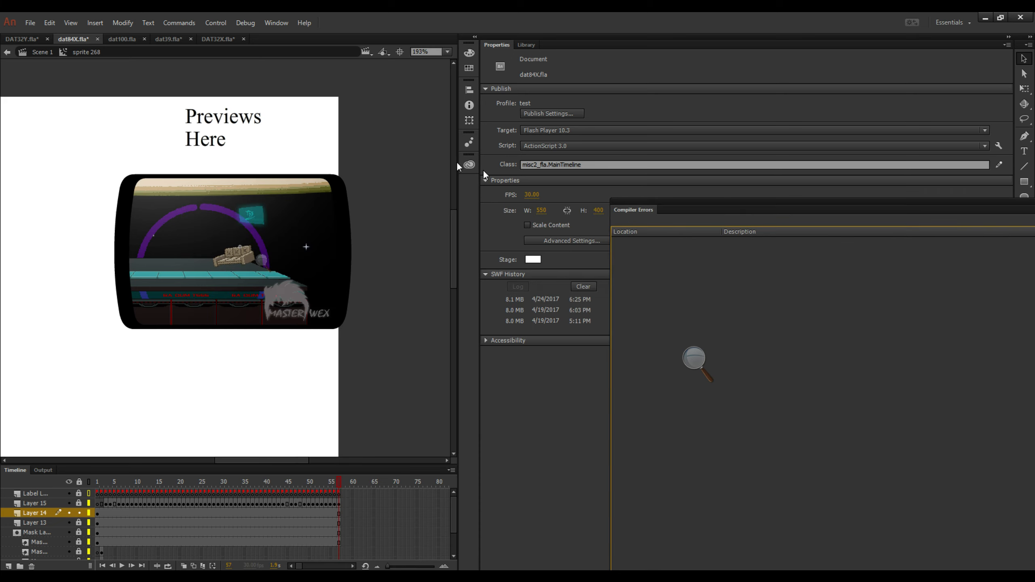
# Switch to dat100.fla, go to frame 2, and show and unlock Layer 9.
pyautogui.click(121, 39)
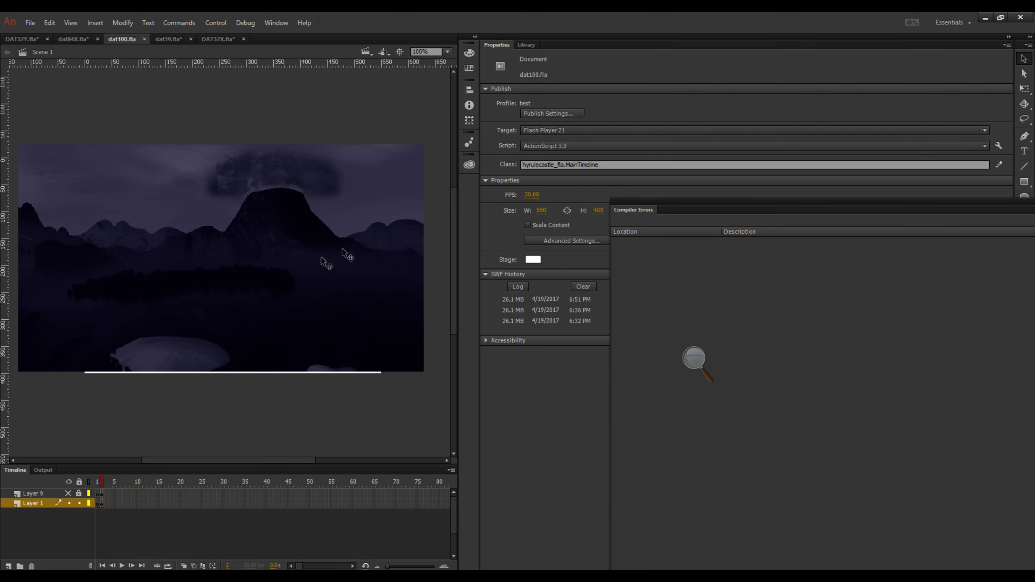
pyautogui.click(97, 482)
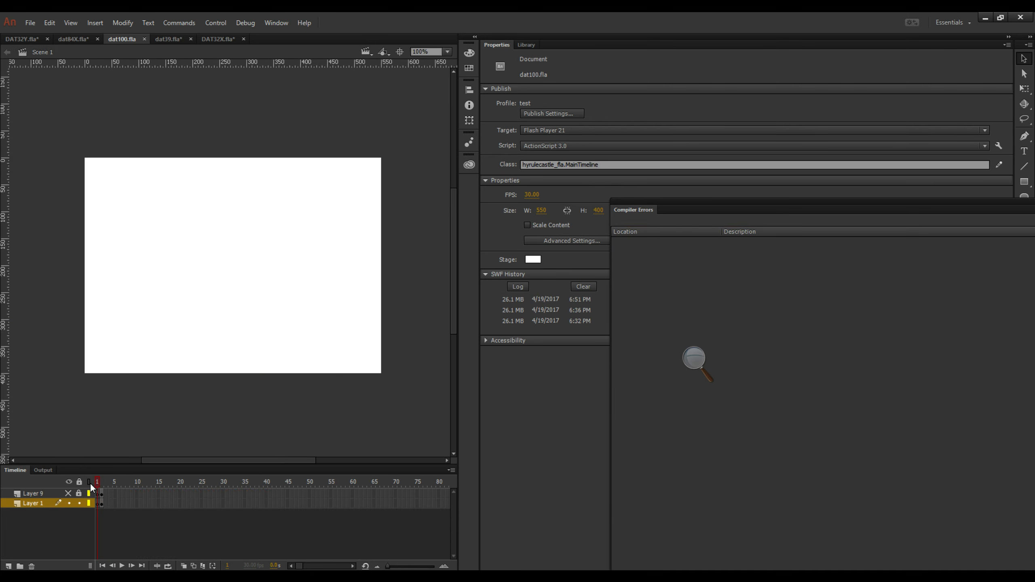
pyautogui.click(100, 484)
pyautogui.click(69, 492)
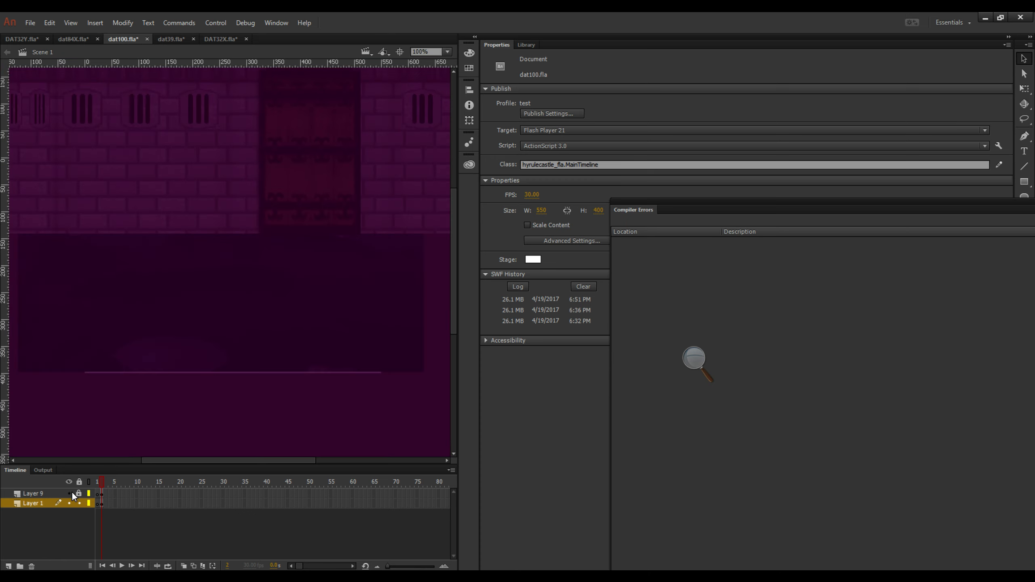
pyautogui.hotkey('ctrl', '-')
pyautogui.hotkey('ctrl', '-')
pyautogui.hotkey('ctrl', '-')
pyautogui.hotkey('ctrl', '-')
pyautogui.hotkey('ctrl', '-')
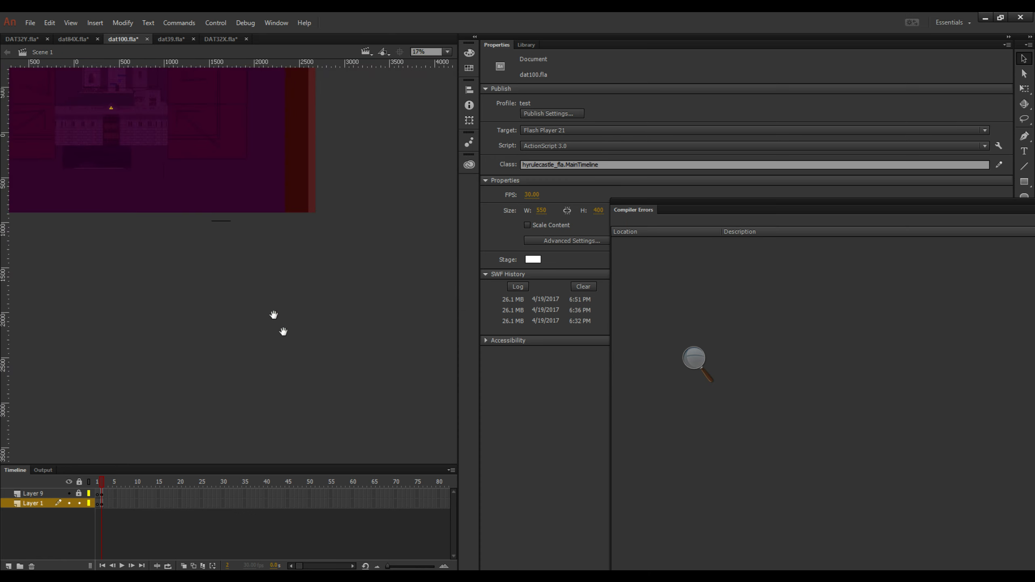
pyautogui.scroll(4, 143, 133)
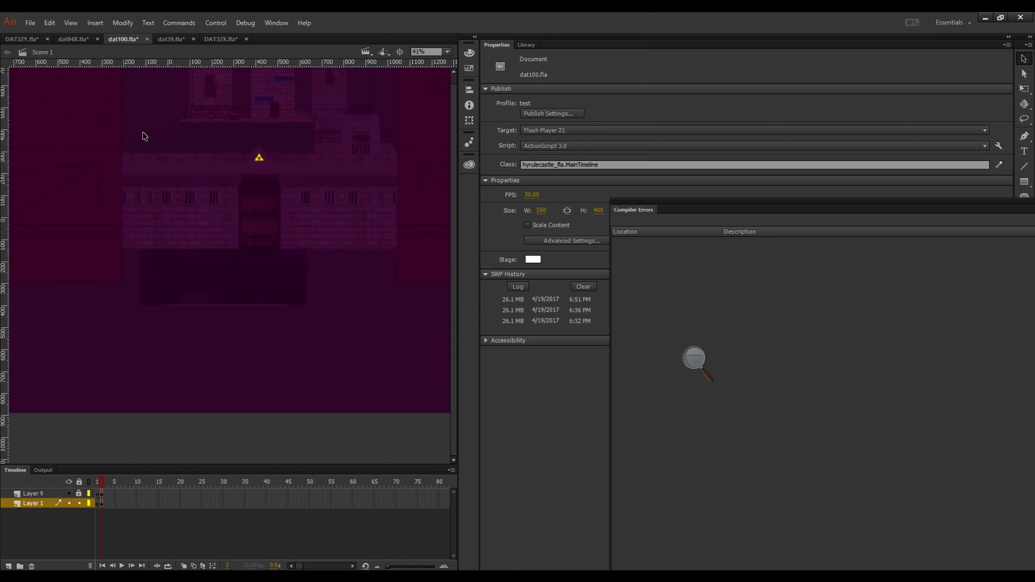
pyautogui.click(80, 493)
pyautogui.scroll(-4, 224, 362)
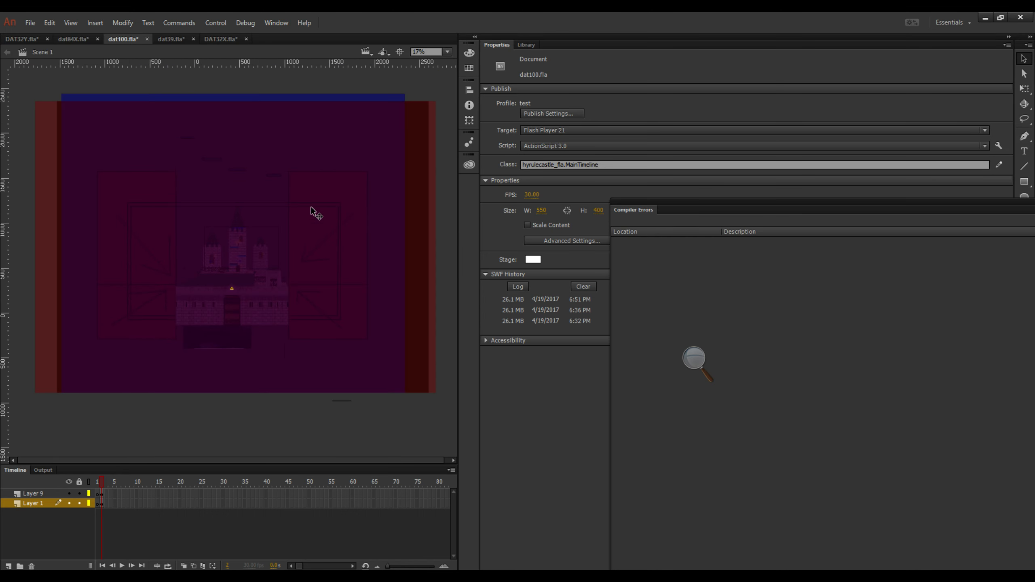
# View the stage layout in dat39.fla for comparison and return to dat100.fla.
pyautogui.click(171, 39)
pyautogui.scroll(-2, 245, 194)
pyautogui.scroll(1, 246, 197)
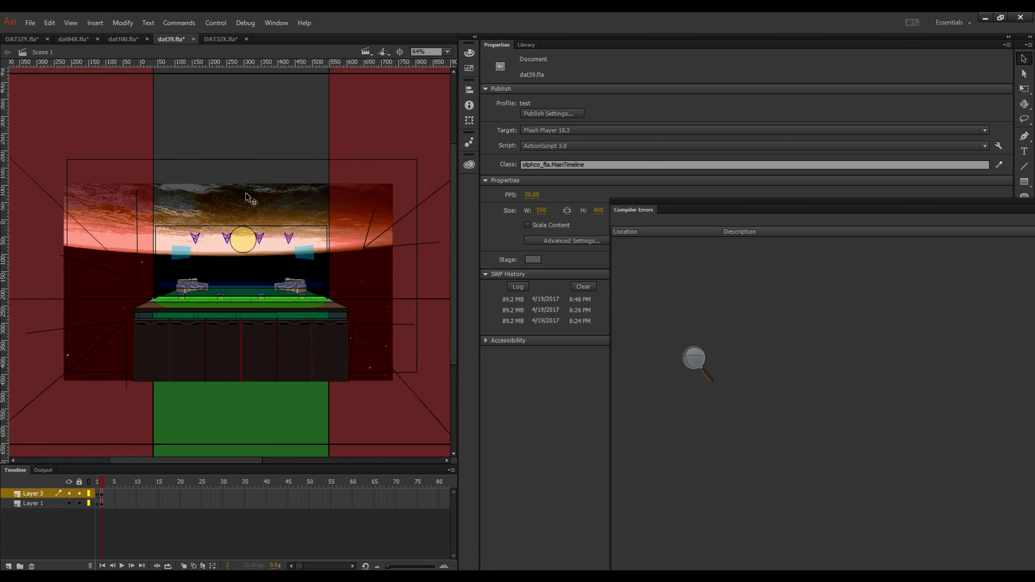
pyautogui.scroll(1, 246, 196)
pyautogui.click(127, 39)
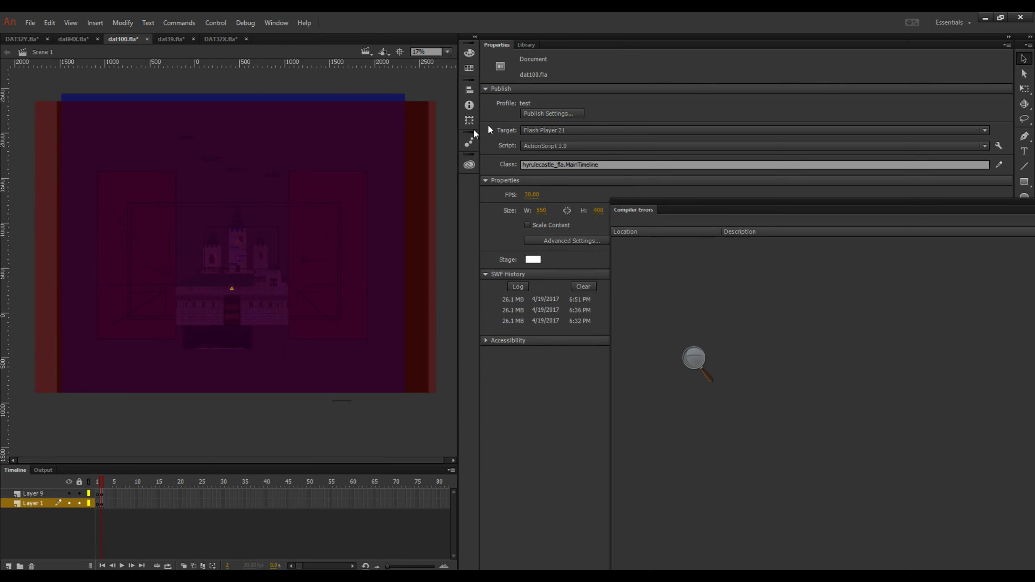
# Expand the sound folder in the dat100.fla library and examine the afternoon and evening tracks' linkages, moving the floating windows aside.
pyautogui.click(526, 45)
pyautogui.moveTo(721, 204); pyautogui.dragTo(996, 261)
pyautogui.click(485, 208)
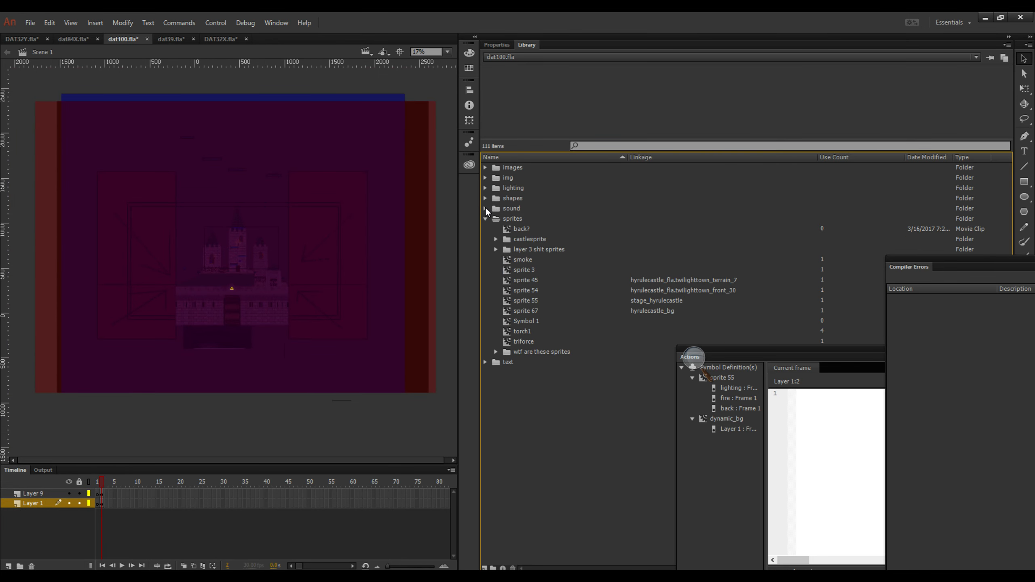
pyautogui.click(485, 208)
pyautogui.click(654, 219)
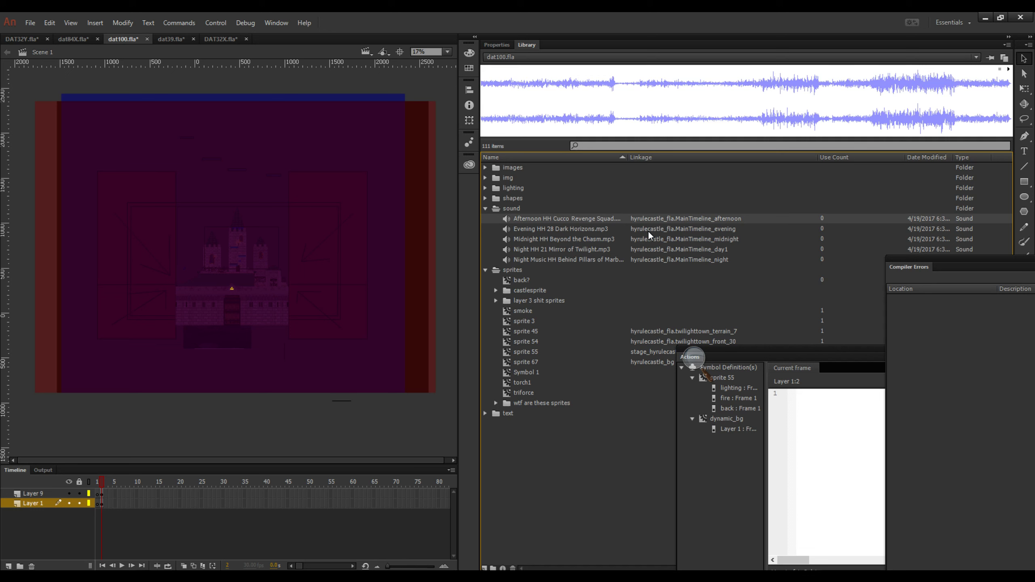
pyautogui.click(650, 229)
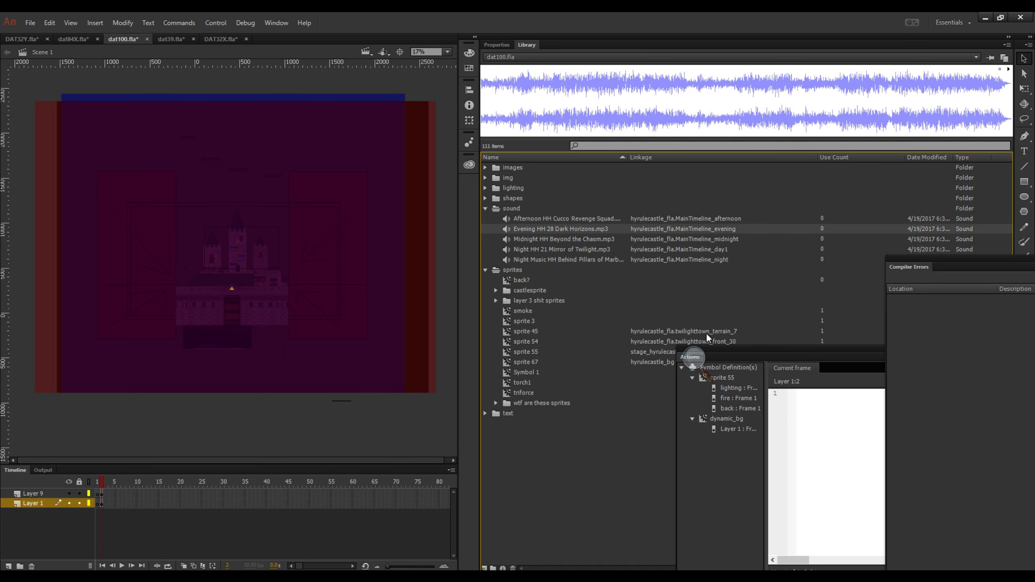
pyautogui.moveTo(713, 347); pyautogui.dragTo(823, 364)
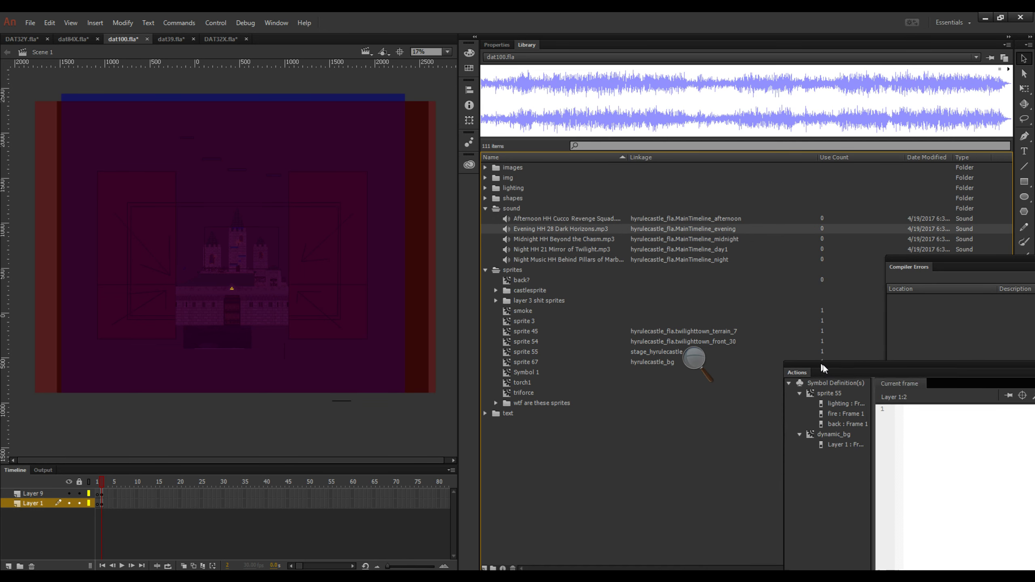
pyautogui.click(642, 218)
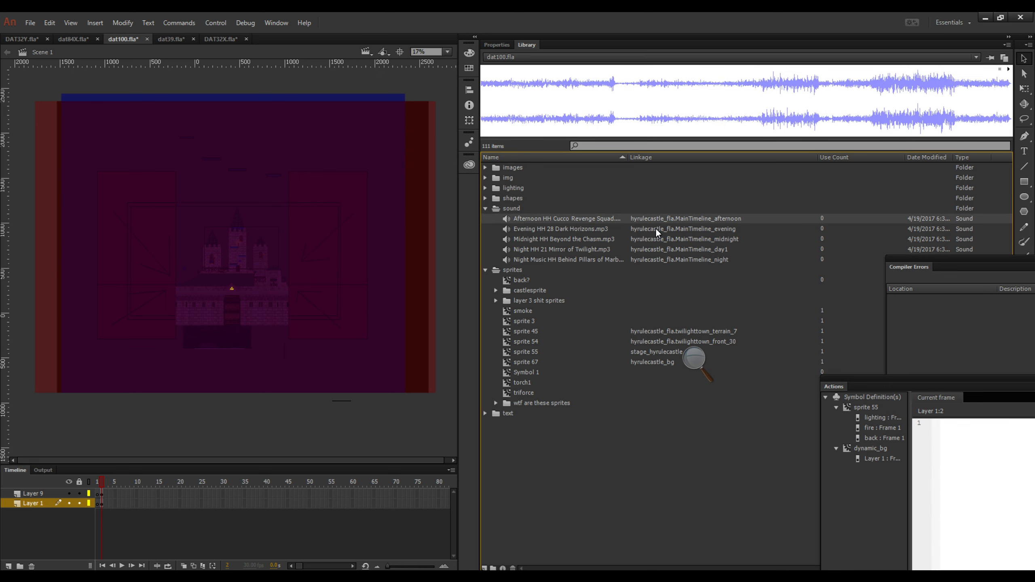
# Highlight the hyrulecastle_fla prefix in the afternoon track's linkage name without editing it.
pyautogui.doubleClick(646, 217)
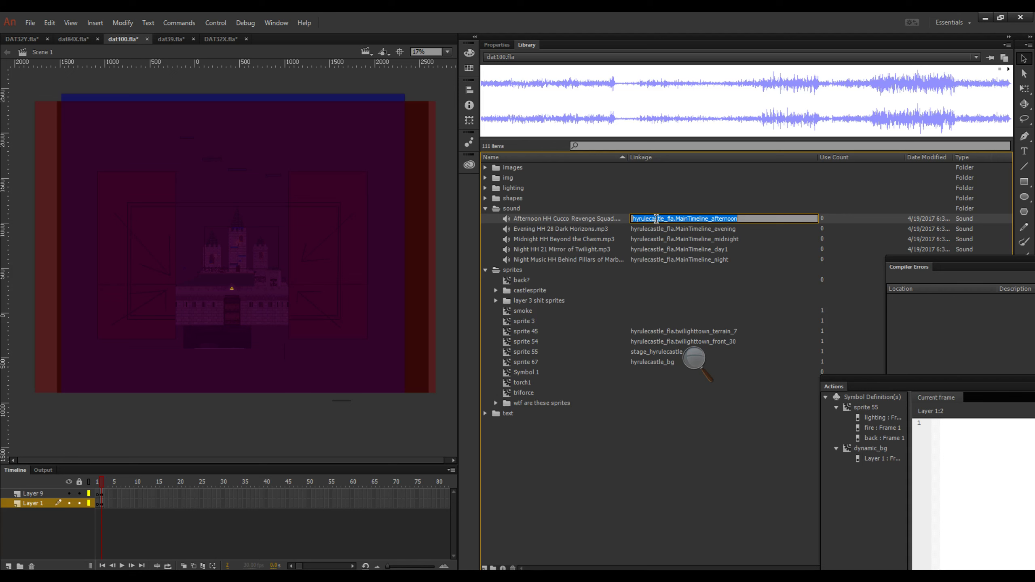
pyautogui.click(656, 219)
pyautogui.moveTo(668, 219); pyautogui.dragTo(615, 219)
pyautogui.click(600, 221)
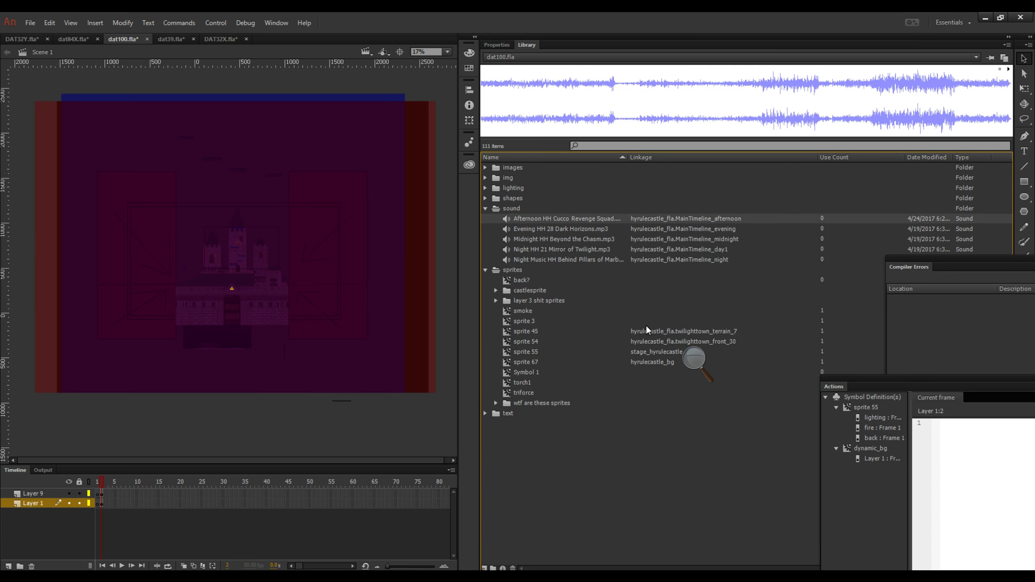
# Examine the linkage names of sprites 55, 67 and 45 and the night track, and collapse the sound and sprites folders.
pyautogui.click(648, 352)
pyautogui.click(650, 360)
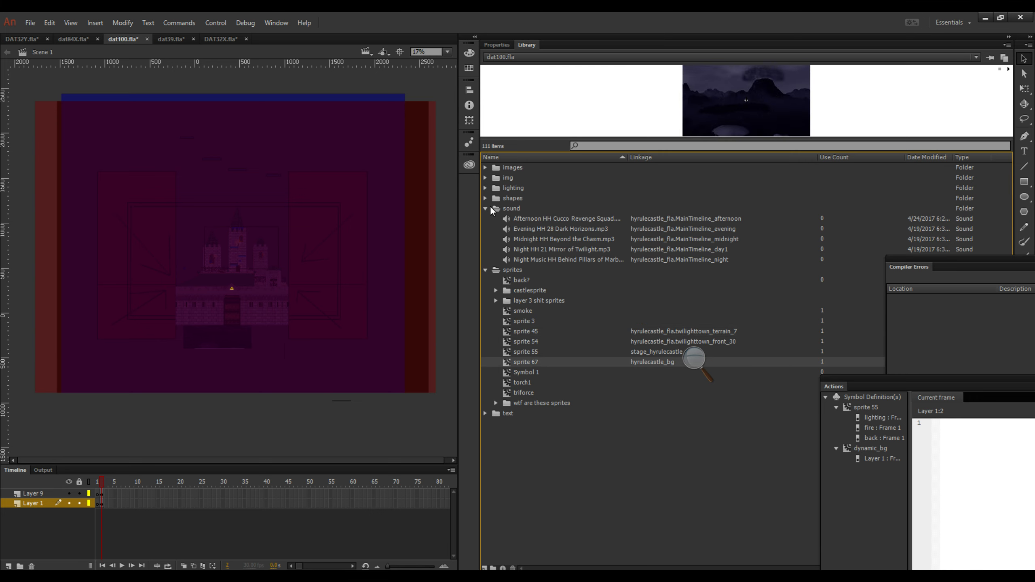
pyautogui.doubleClick(655, 330)
pyautogui.click(667, 331)
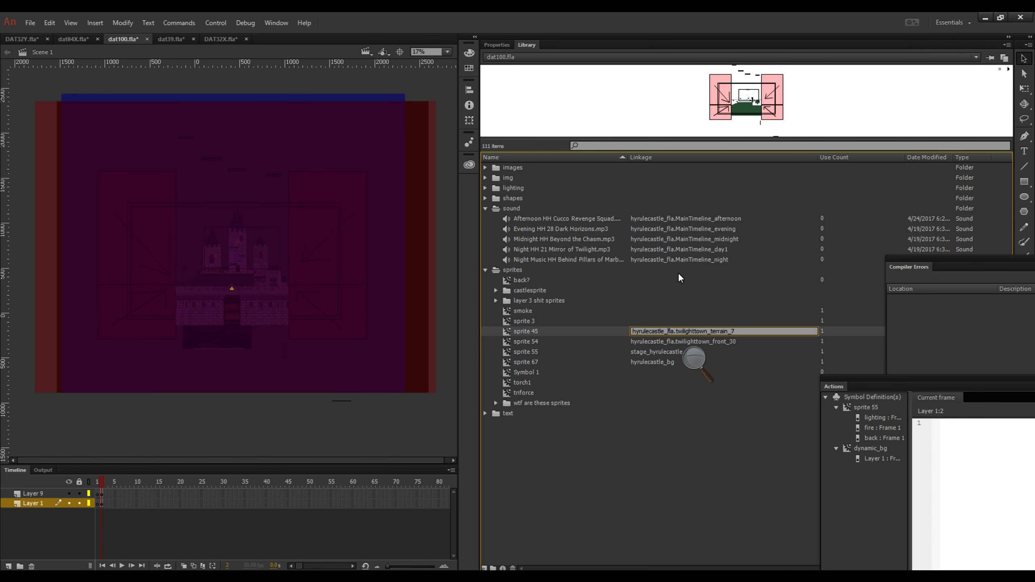
pyautogui.doubleClick(683, 260)
pyautogui.click(684, 260)
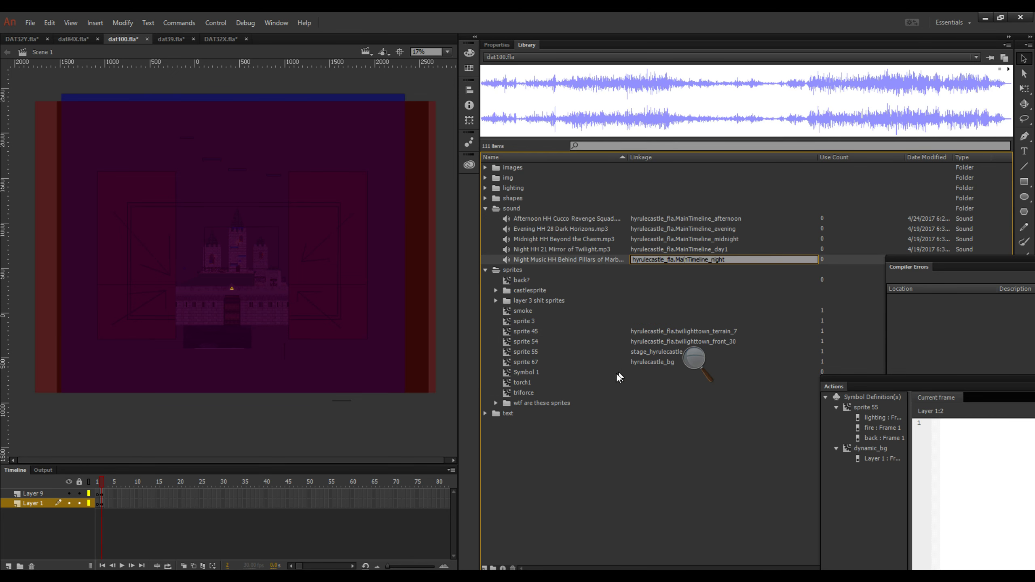
pyautogui.click(485, 208)
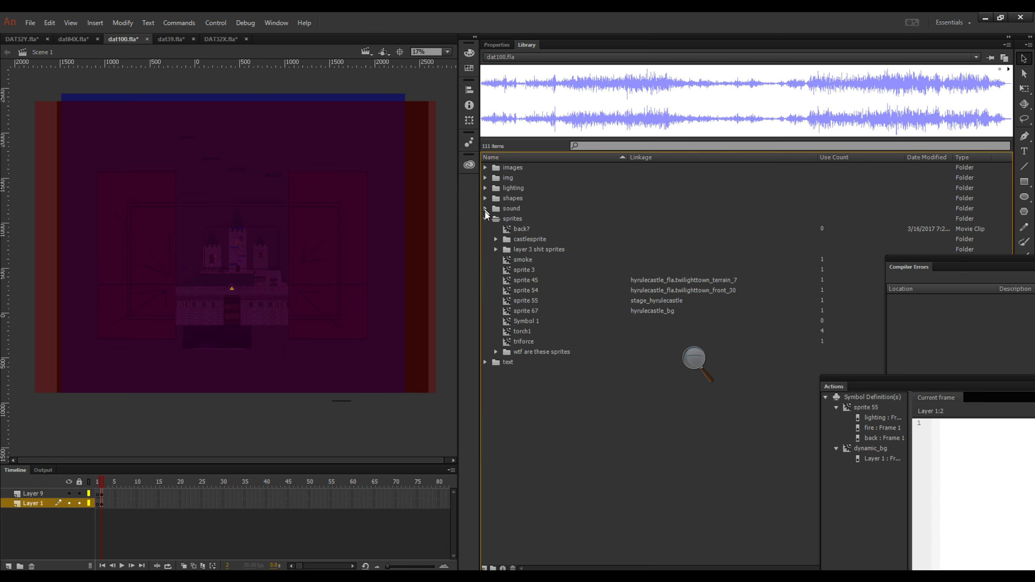
pyautogui.click(485, 219)
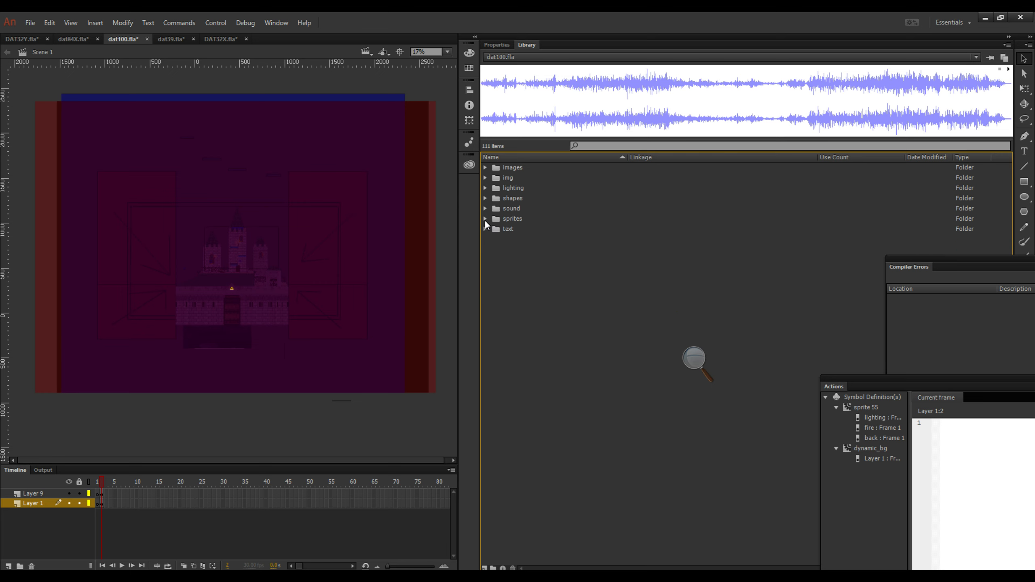
pyautogui.click(485, 219)
pyautogui.click(484, 219)
# Switch to the Desktop window in File Explorer, open the nested HyruleCastle folder, and select the hyrulecastle_fla folder.
pyautogui.moveTo(87, 576)
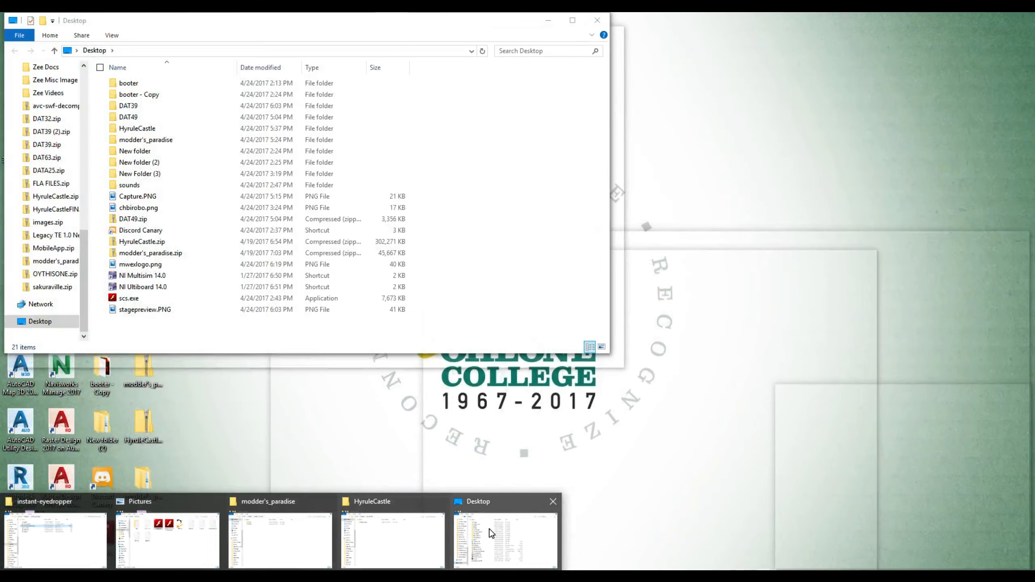
pyautogui.click(476, 530)
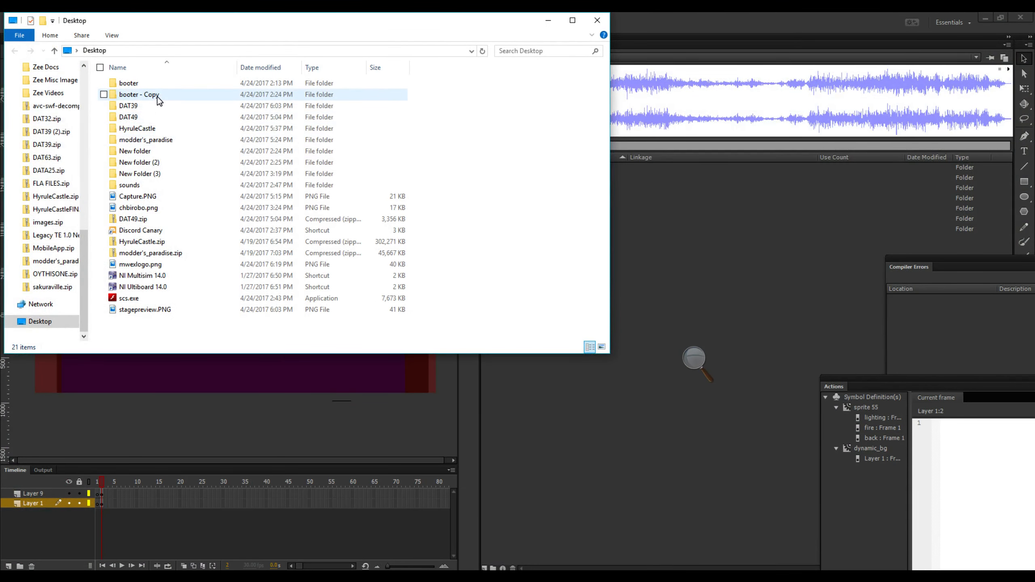
pyautogui.doubleClick(159, 129)
pyautogui.doubleClick(178, 81)
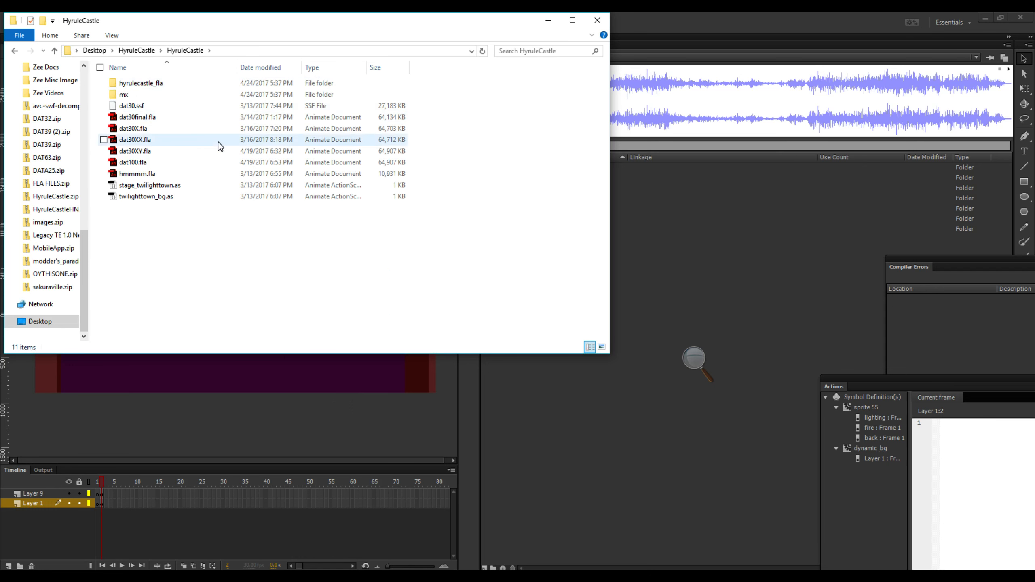
pyautogui.click(135, 85)
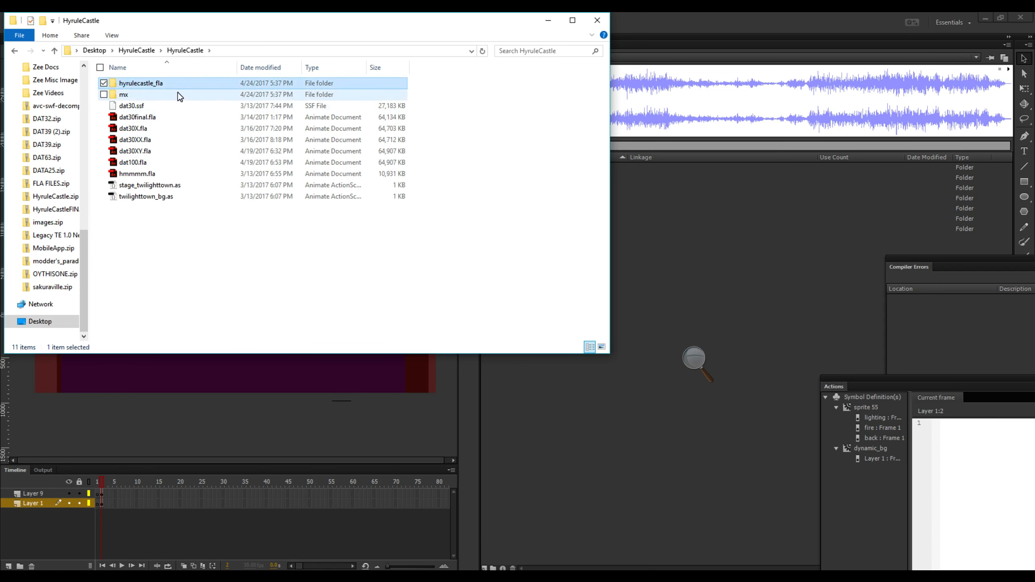
# Open the hyrulecastle_fla folder to examine its ActionScript files, return to the HyruleCastle folder, and minimize the window.
pyautogui.doubleClick(147, 86)
pyautogui.scroll(-1, 204, 122)
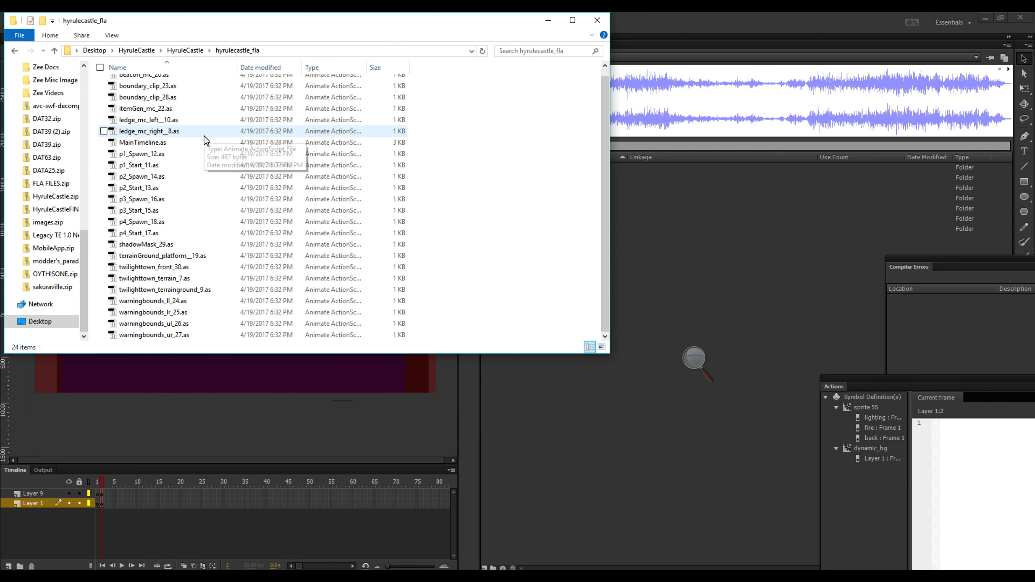
pyautogui.click(14, 50)
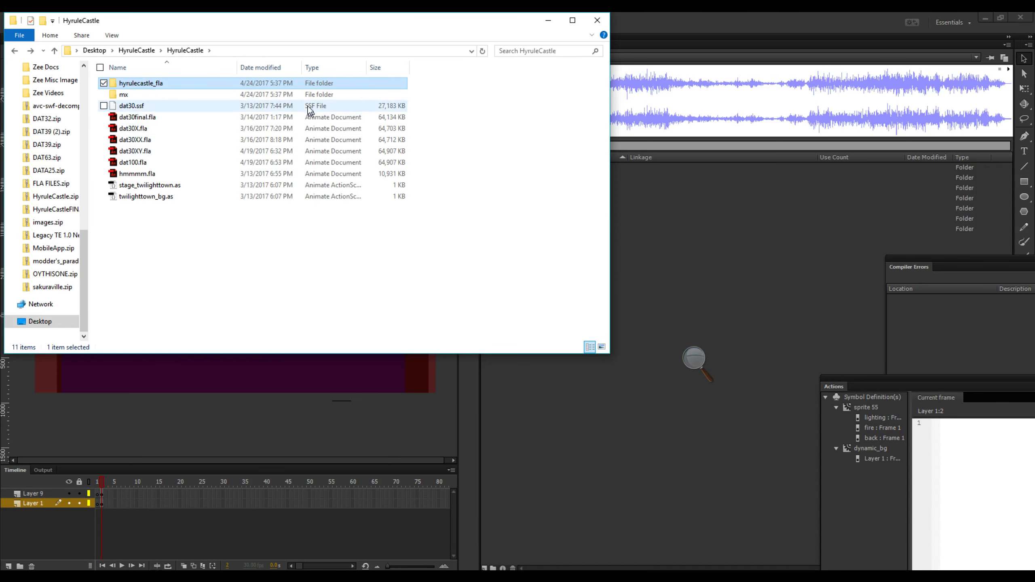
pyautogui.click(548, 20)
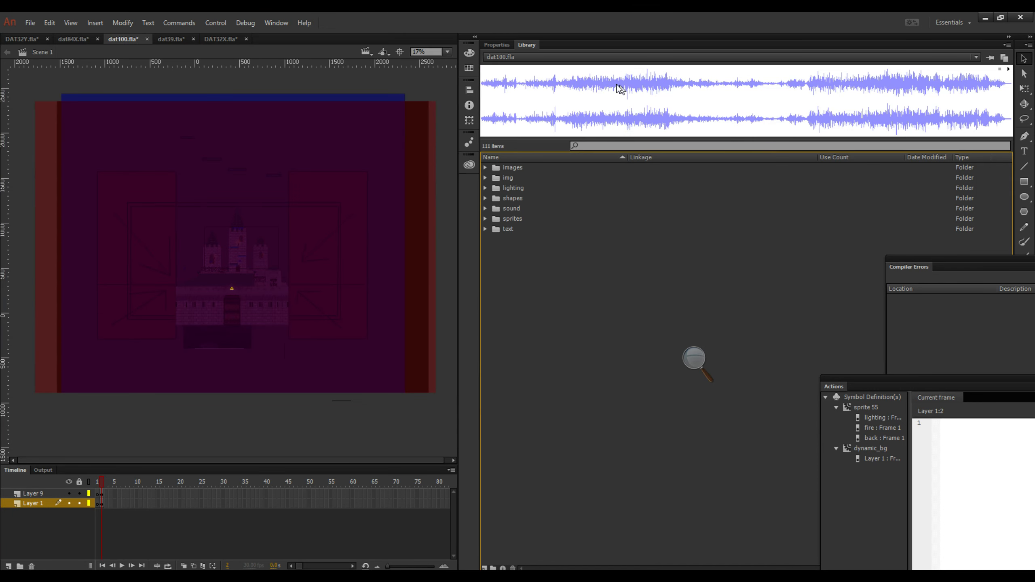
# Show dat100.fla's document properties, highlight the class hyrulecastle_fla.MainTimeline, and open that class for editing in Animate.
pyautogui.click(497, 48)
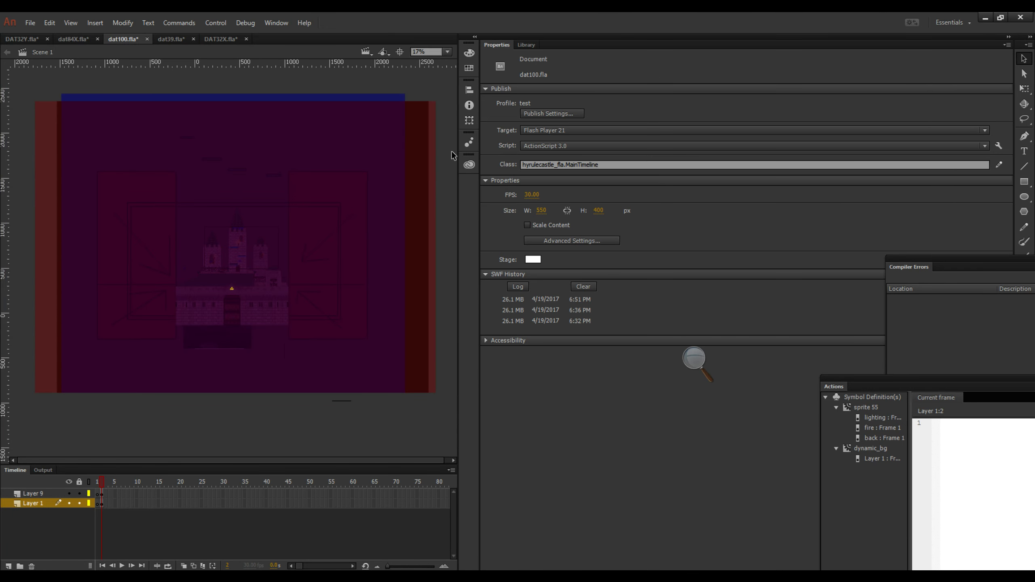
pyautogui.click(607, 164)
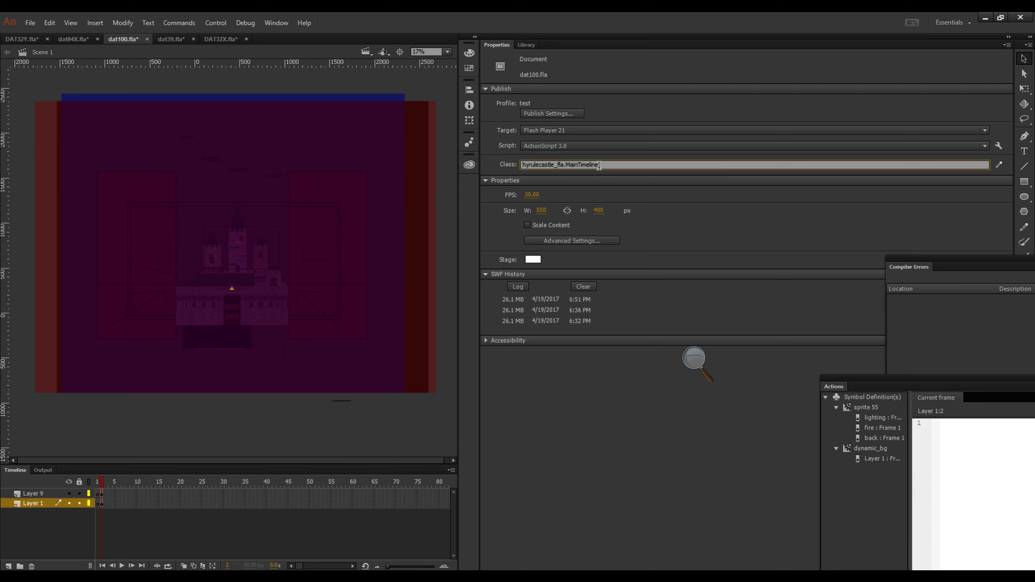
pyautogui.moveTo(590, 165); pyautogui.dragTo(508, 164)
pyautogui.click(611, 163)
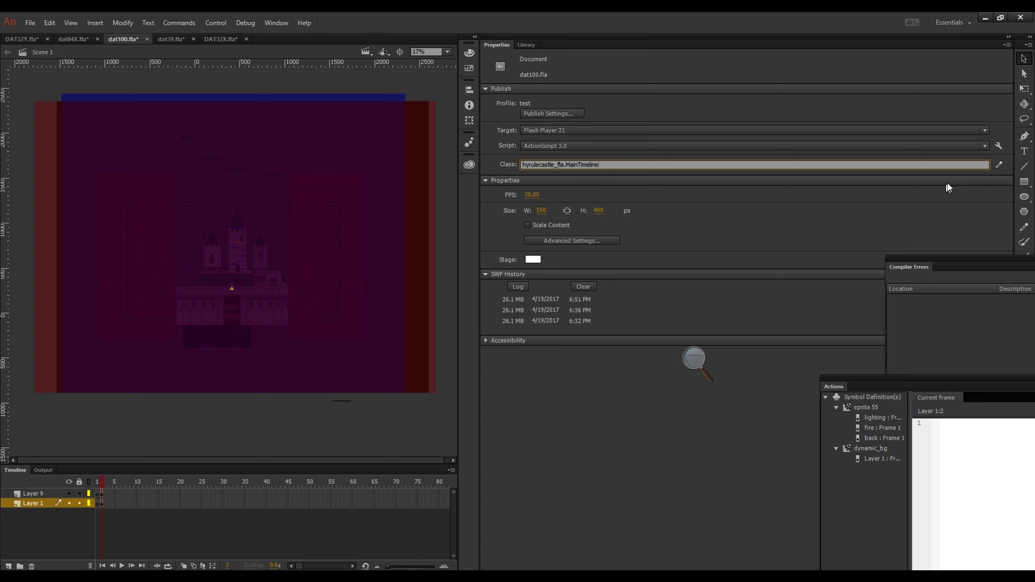
pyautogui.click(999, 165)
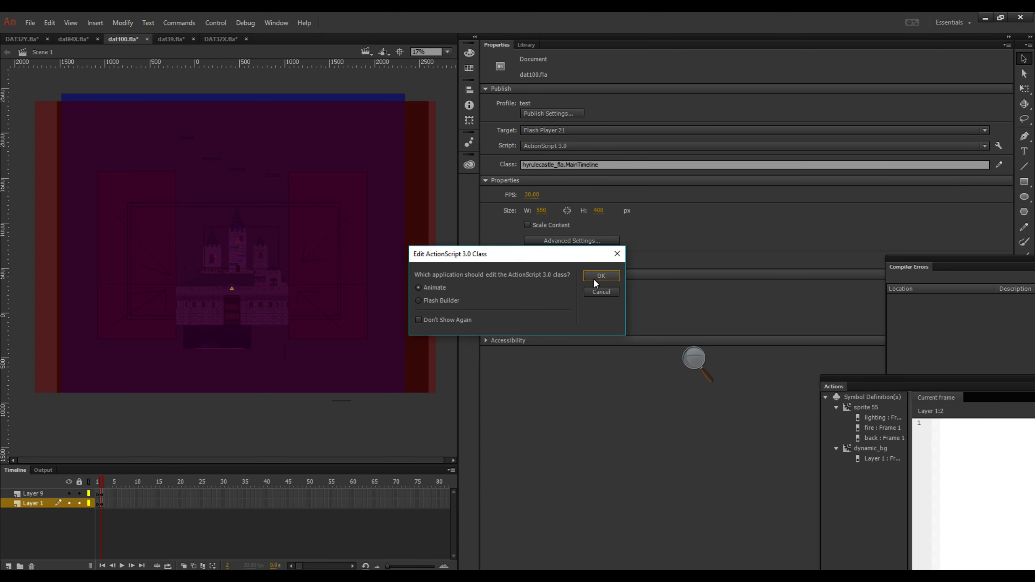
pyautogui.click(594, 279)
# Examine the time-of-day music cases, the camera parameters and the getGUID function in the MainTimeline.as script.
pyautogui.scroll(-6, 182, 305)
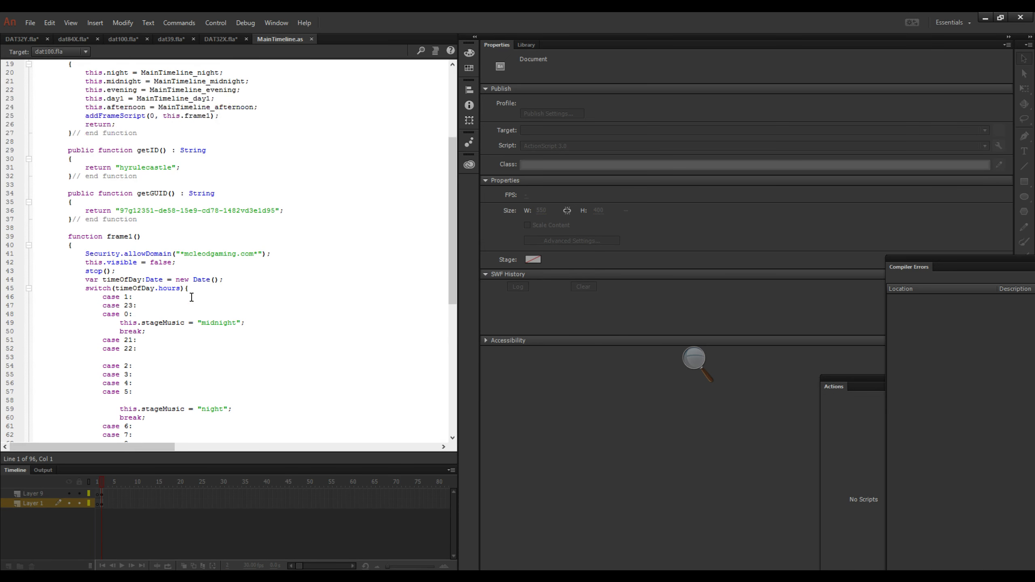
pyautogui.scroll(-11, 199, 291)
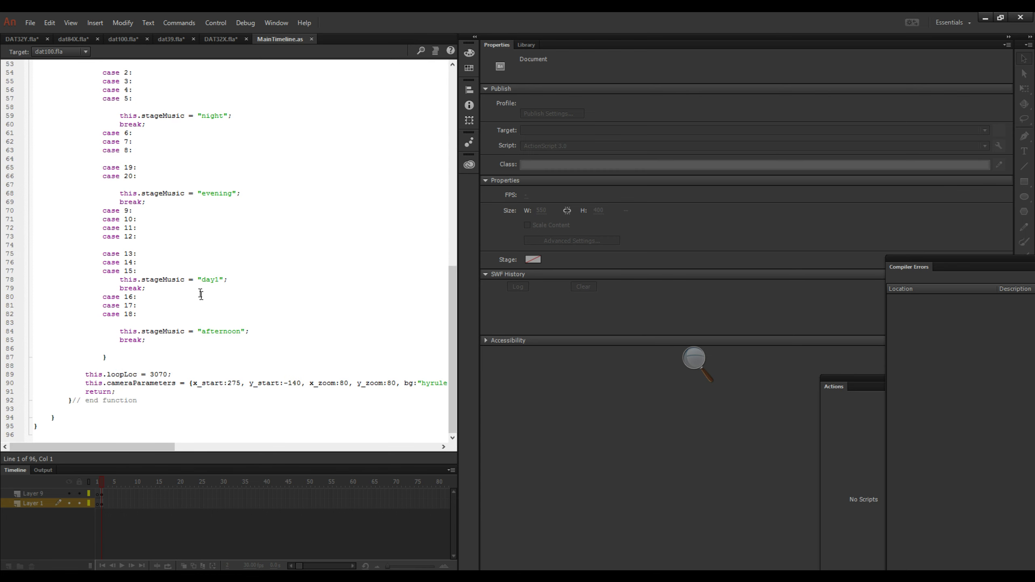
pyautogui.moveTo(150, 446); pyautogui.dragTo(76, 438)
pyautogui.click(264, 382)
pyautogui.scroll(10, 196, 187)
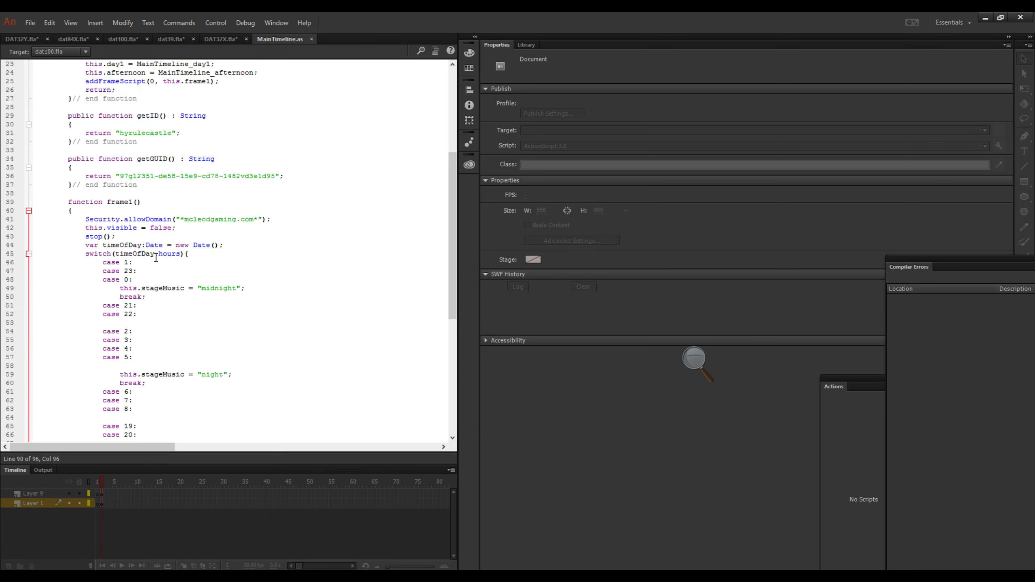
pyautogui.click(190, 176)
pyautogui.scroll(6, 243, 170)
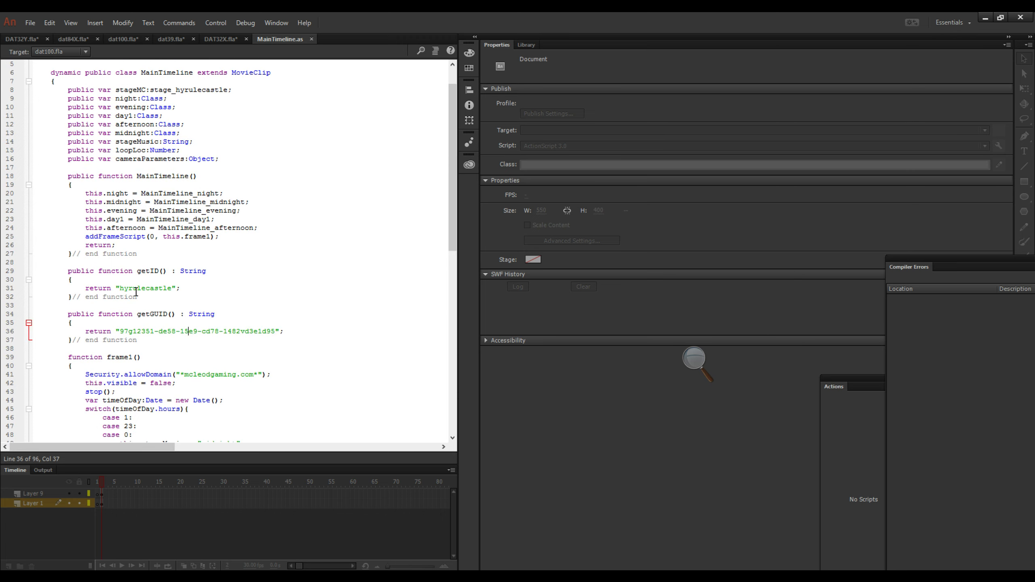
# Highlight the getID return string and the stageMC variable's type in MainTimeline.as, and close the script without editing it.
pyautogui.moveTo(124, 288); pyautogui.dragTo(185, 289)
pyautogui.click(167, 150)
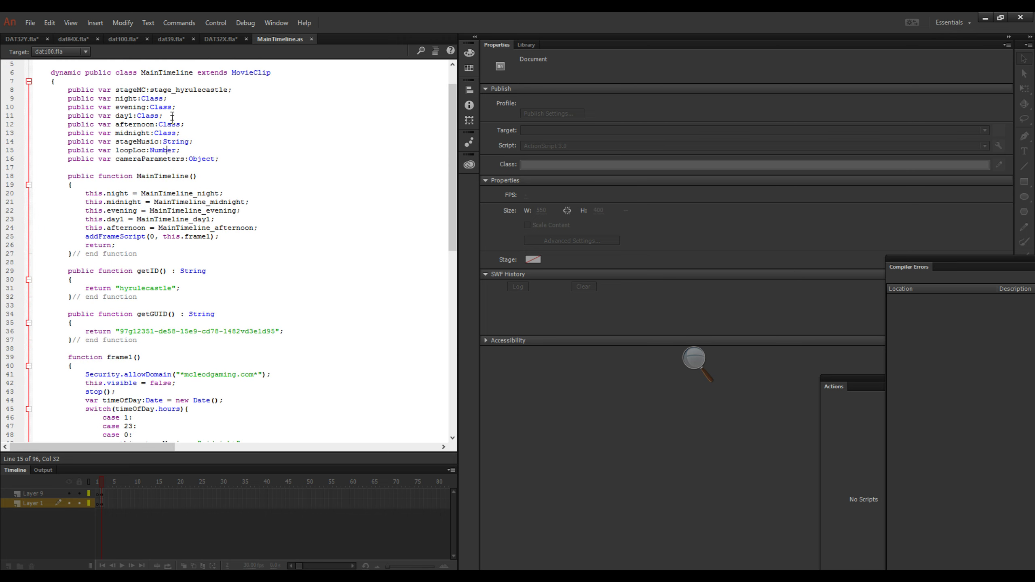
pyautogui.doubleClick(160, 89)
pyautogui.click(218, 132)
pyautogui.click(311, 39)
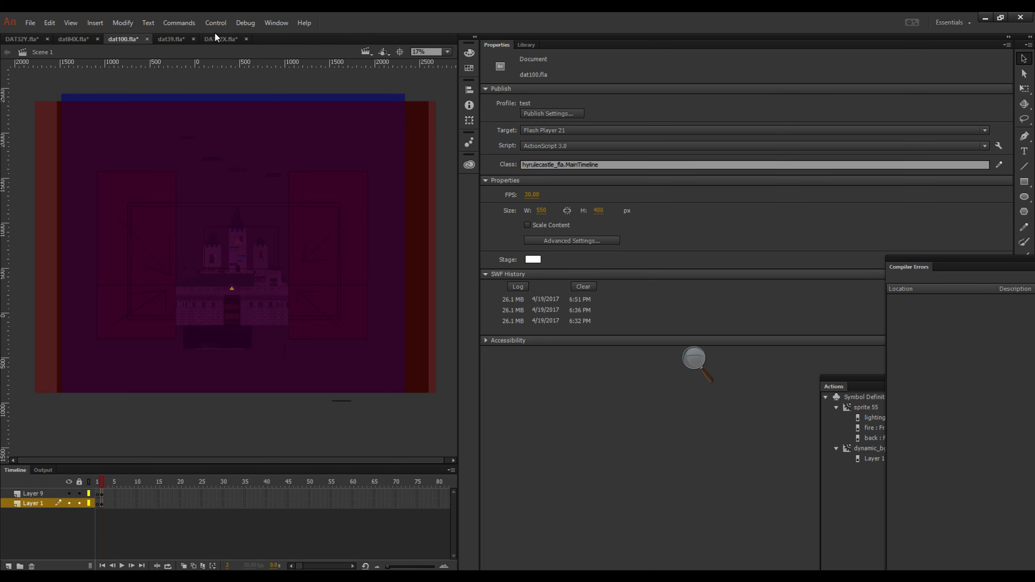
# Switch to the dat39.fla document, open the Desktop's DAT39 folder in File Explorer, and move the window clear of the stage.
pyautogui.click(178, 38)
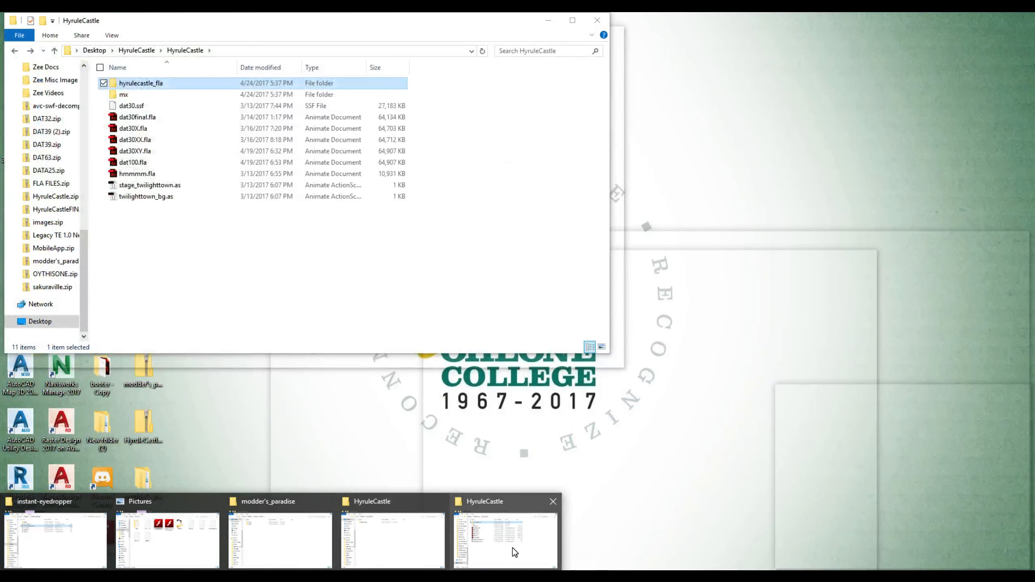
pyautogui.click(503, 546)
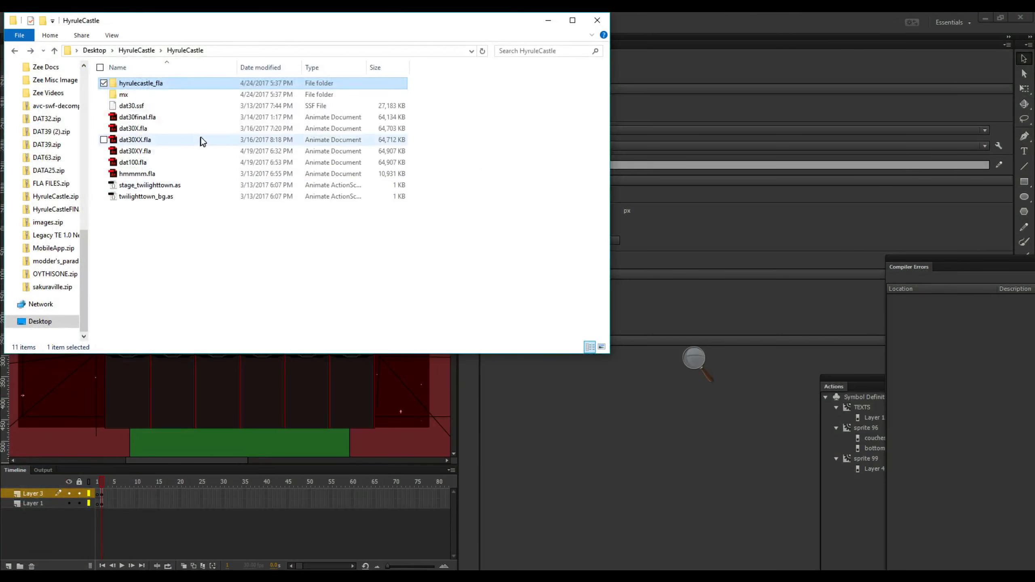
pyautogui.click(90, 52)
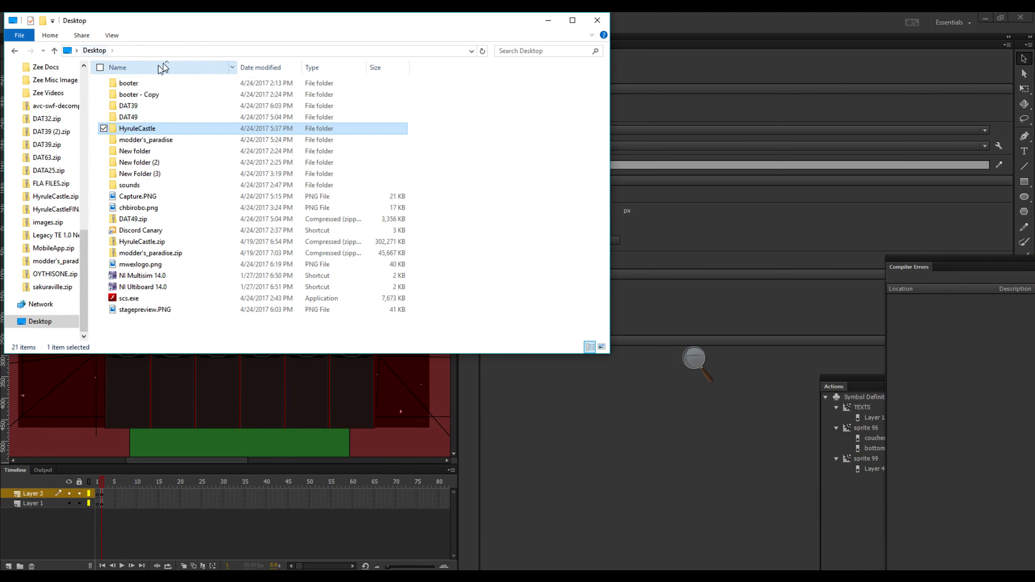
pyautogui.doubleClick(149, 107)
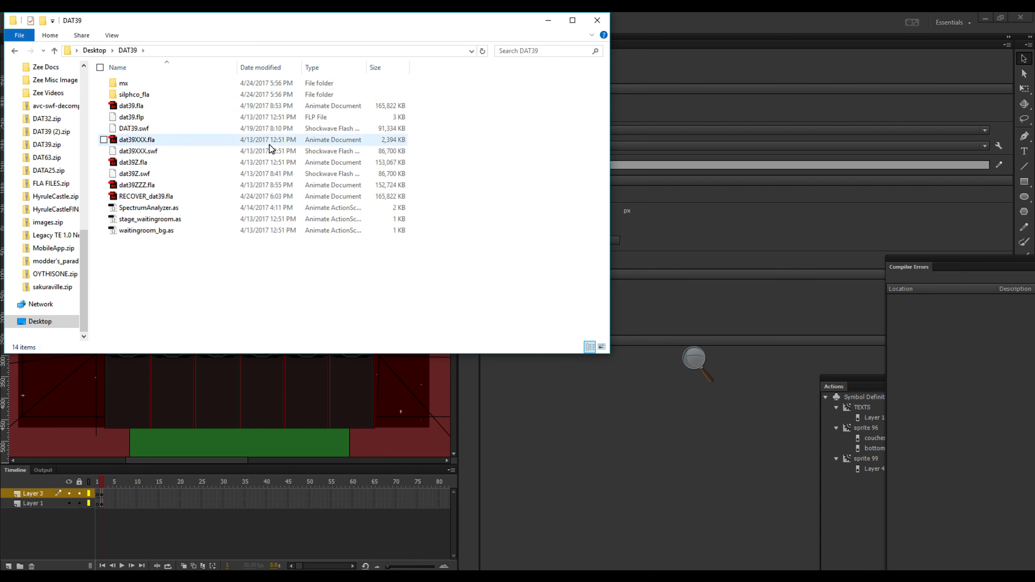
pyautogui.moveTo(194, 31); pyautogui.dragTo(648, 156)
# Rename the silphco_fla folder in the DAT39 folder as wroom_fla.
pyautogui.click(587, 221)
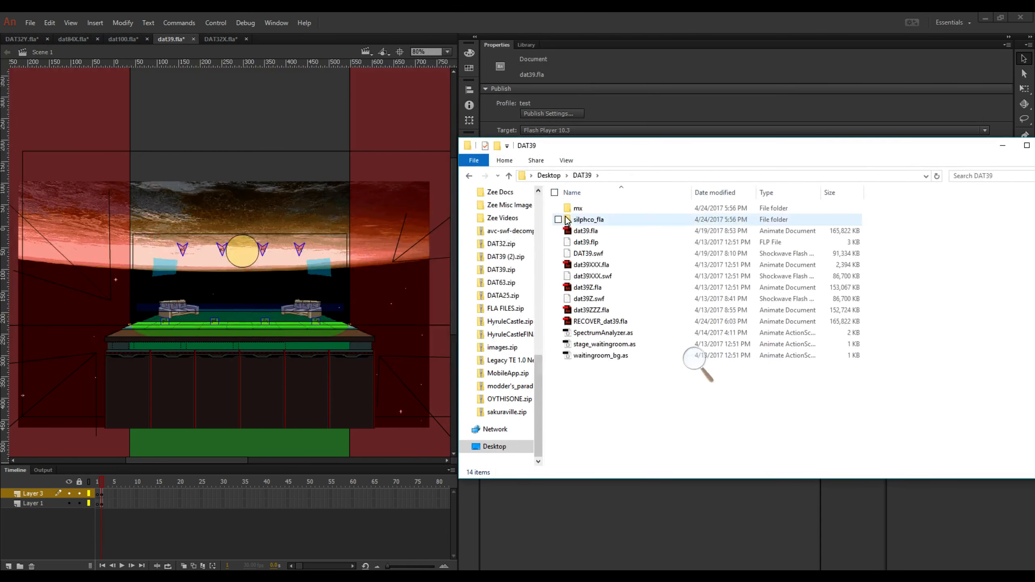
pyautogui.rightClick(595, 221)
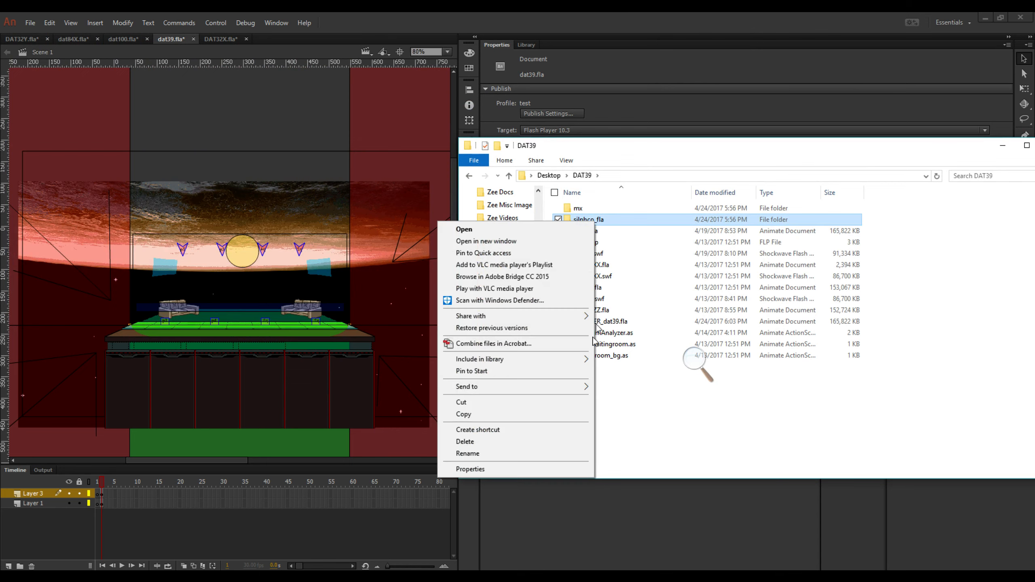
pyautogui.click(497, 454)
pyautogui.press('Left')
pyautogui.press('Left')
pyautogui.press('Left')
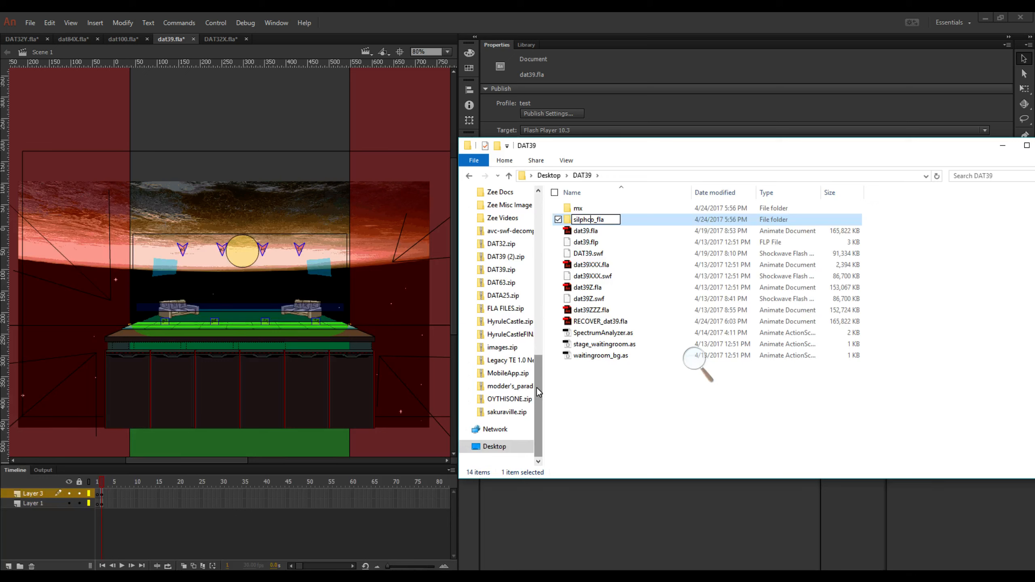
pyautogui.press('BackSpace')
pyautogui.press('BackSpace')
pyautogui.press('BackSpace')
pyautogui.press('BackSpace')
pyautogui.press('BackSpace')
pyautogui.press('BackSpace')
pyautogui.press('BackSpace')
pyautogui.write('swf')
pyautogui.press('BackSpace')
pyautogui.press('BackSpace')
pyautogui.press('BackSpace')
pyautogui.write('wroom')
pyautogui.press('Return')
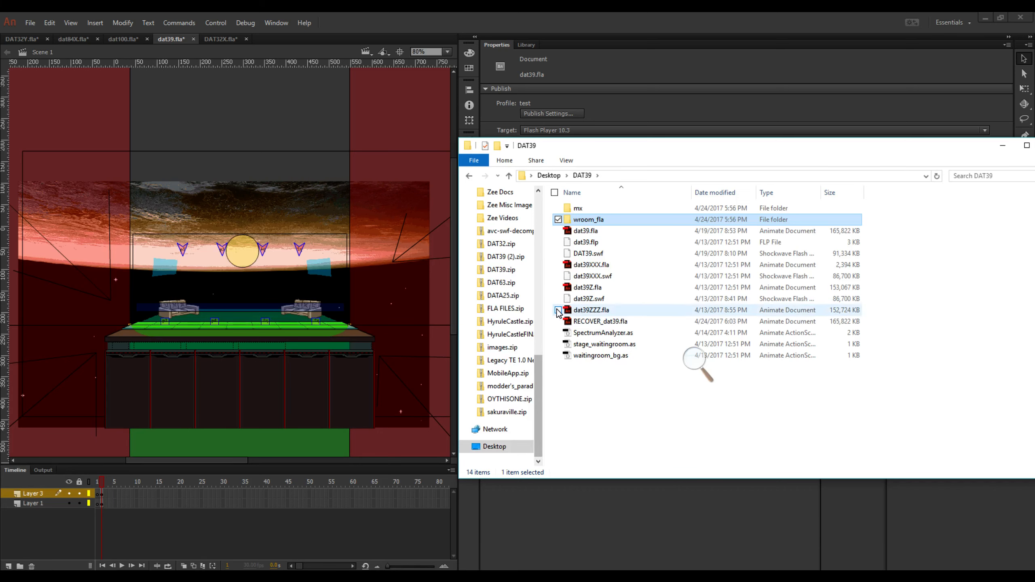
# Look inside the wroom_fla folder, go back to the DAT39 folder, and put the File Explorer window out of the way.
pyautogui.doubleClick(607, 224)
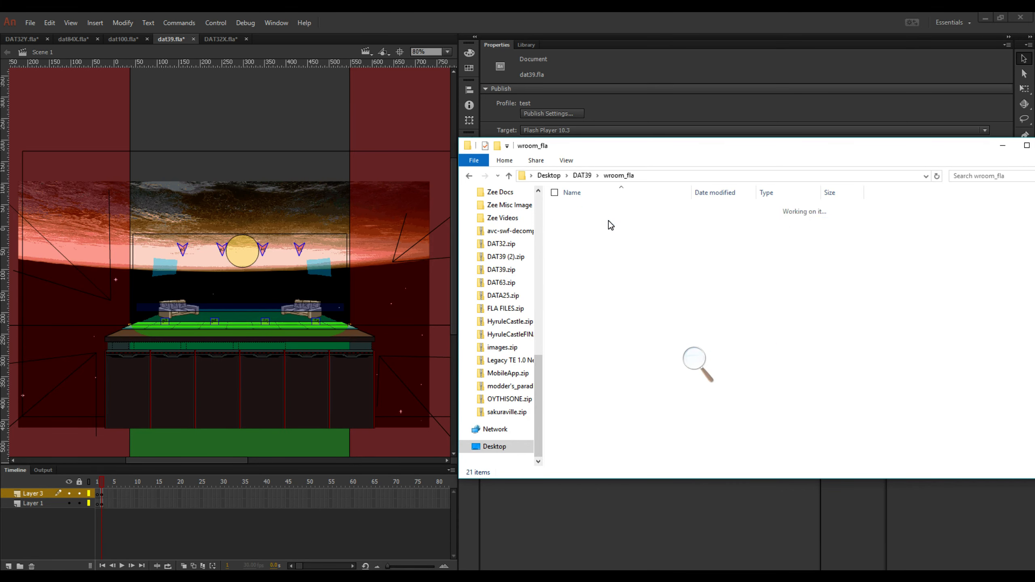
pyautogui.click(469, 176)
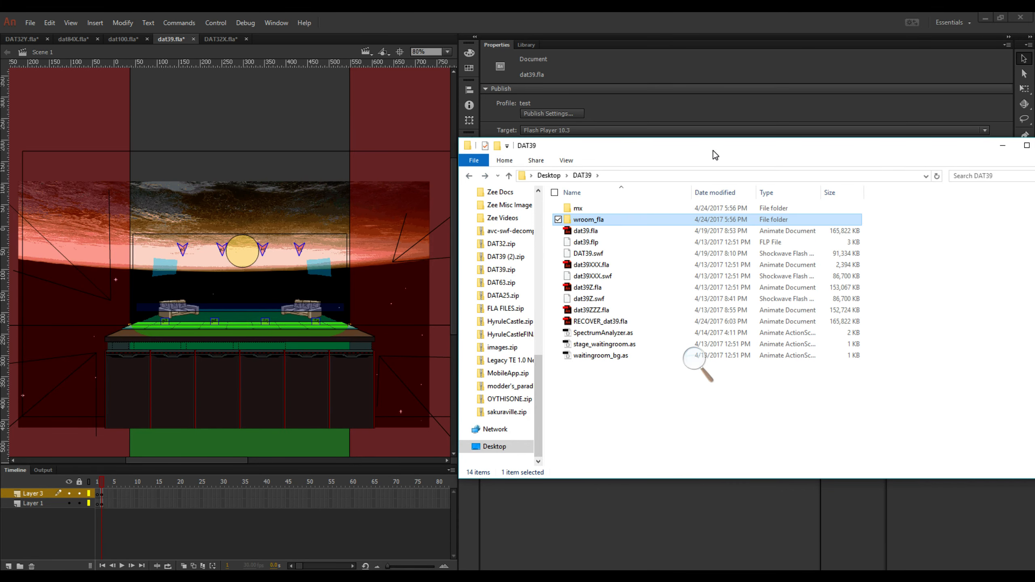
pyautogui.moveTo(712, 152); pyautogui.dragTo(393, 150)
pyautogui.click(671, 146)
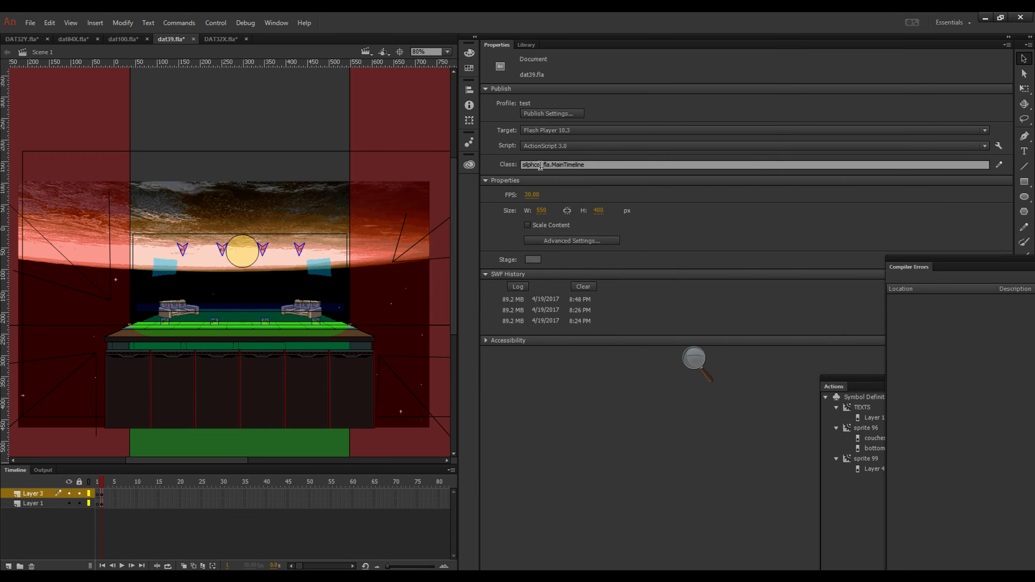
# Set dat39.fla's document class to wroom_fla.MainTimeline and open the class script for editing in Animate.
pyautogui.moveTo(541, 164); pyautogui.dragTo(485, 169)
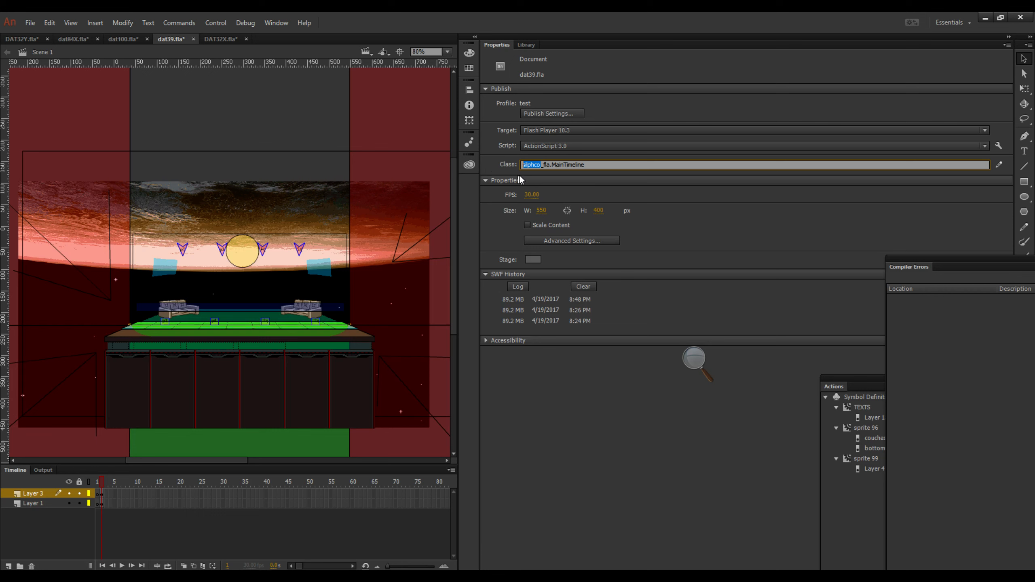
pyautogui.write('wroom')
pyautogui.click(998, 164)
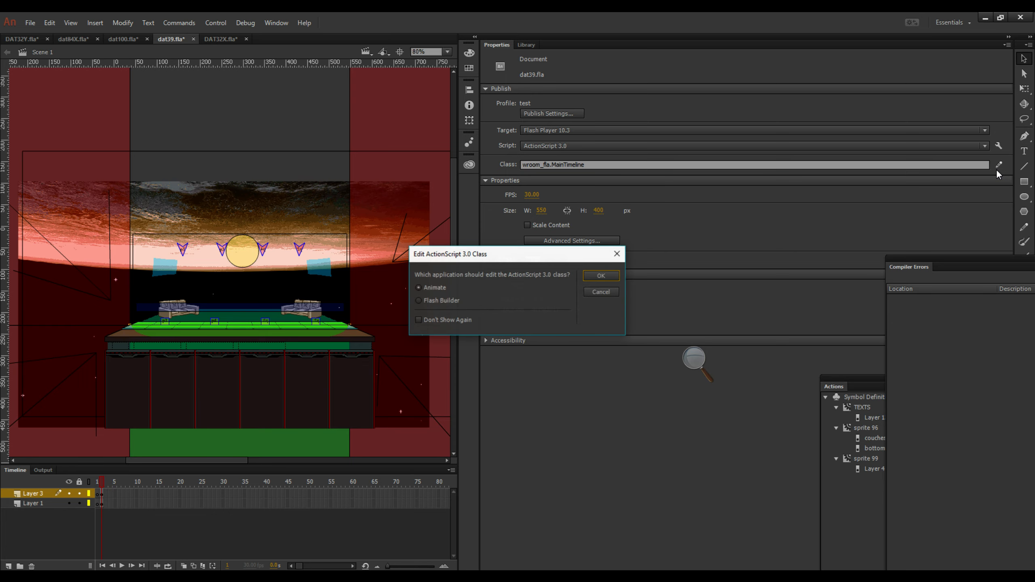
pyautogui.click(595, 277)
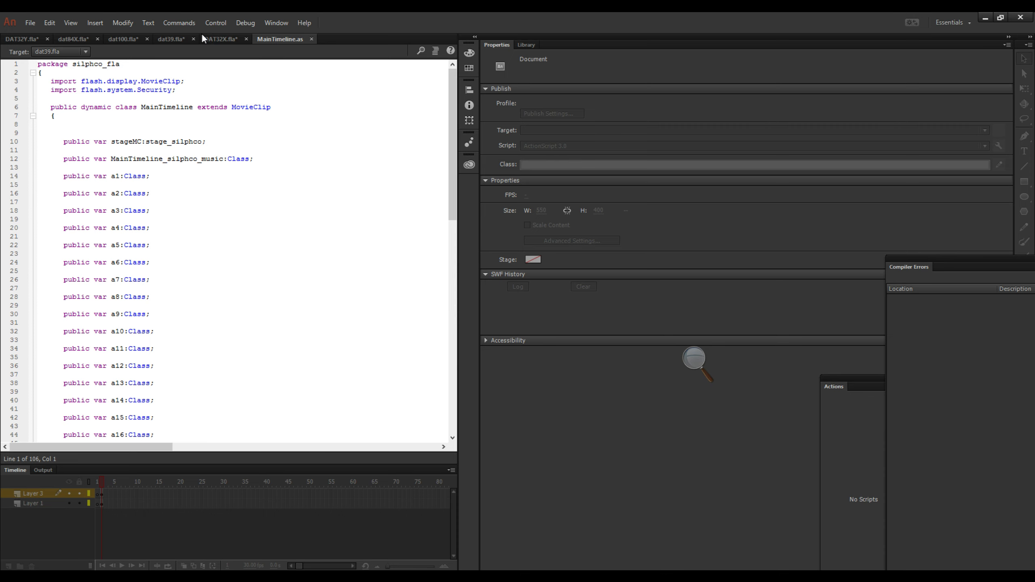
# Reorder the open documents so dat39.fla sits directly beside MainTimeline.as, and bring dat39.fla to the front.
pyautogui.click(214, 38)
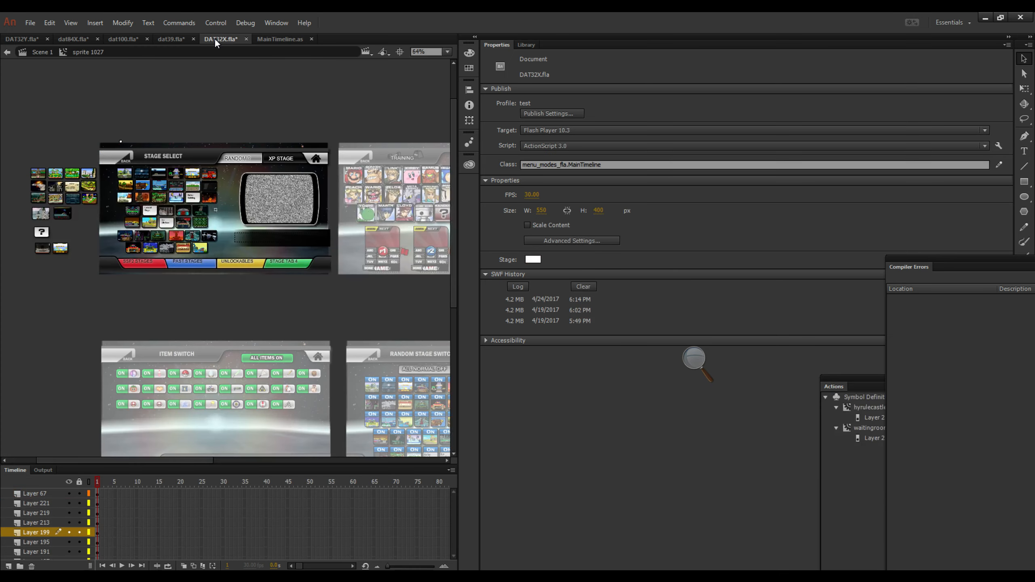
pyautogui.click(277, 38)
pyautogui.moveTo(176, 39); pyautogui.dragTo(236, 41)
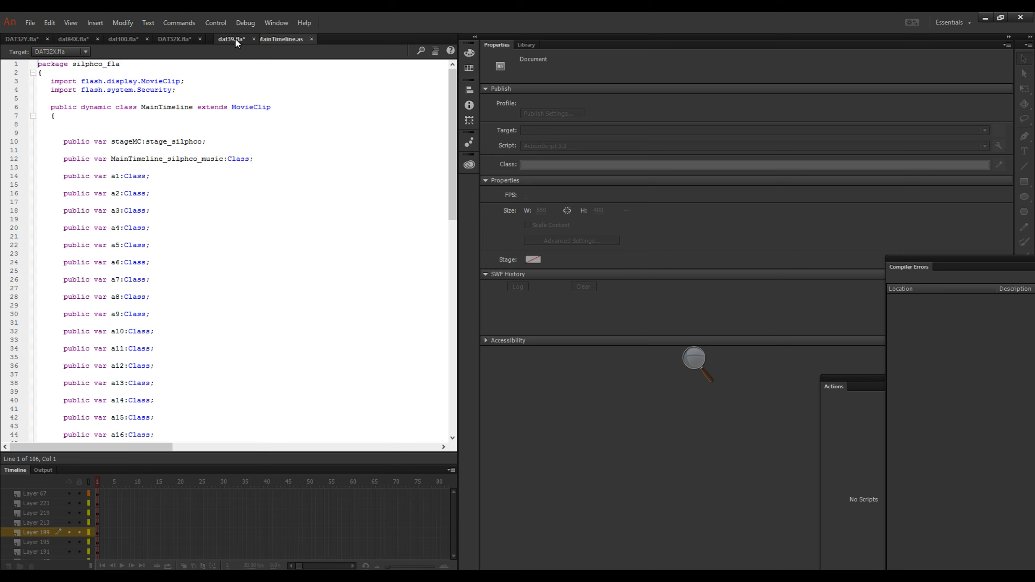
pyautogui.click(221, 41)
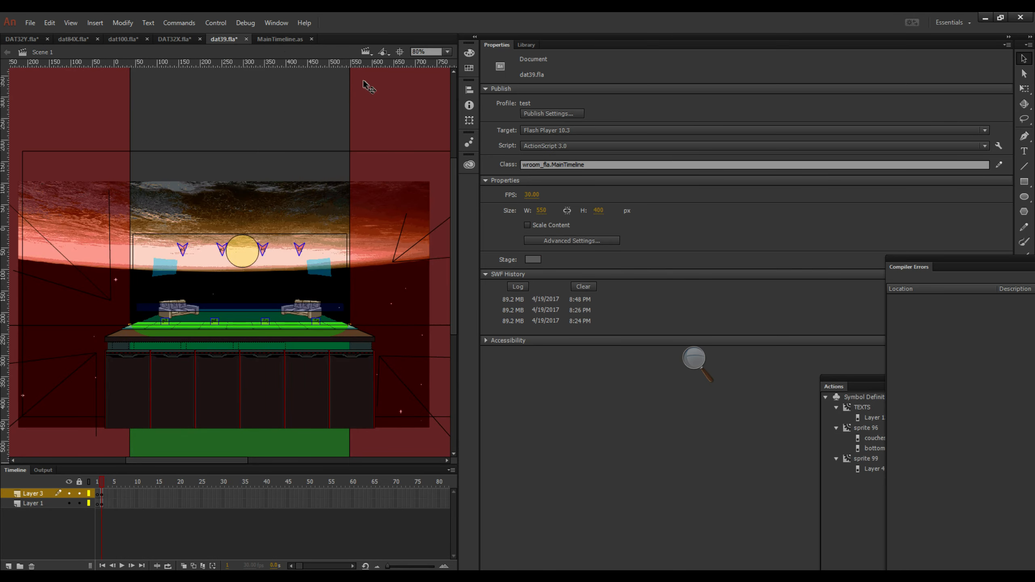
# Change the package name on the first line of dat39.fla's MainTimeline.as to wroom_fla and save the script.
pyautogui.click(293, 41)
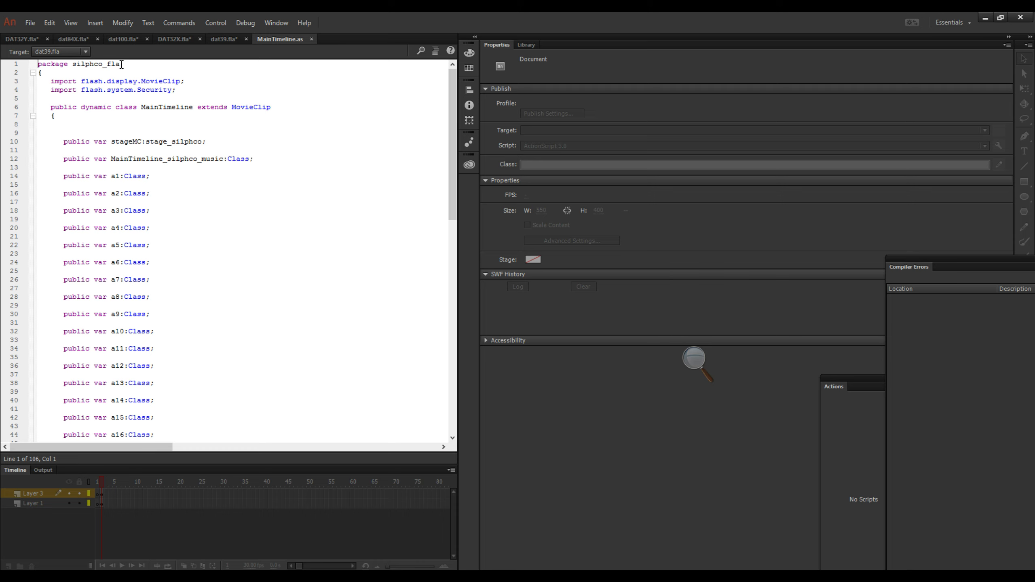
pyautogui.click(12, 65)
pyautogui.click(101, 68)
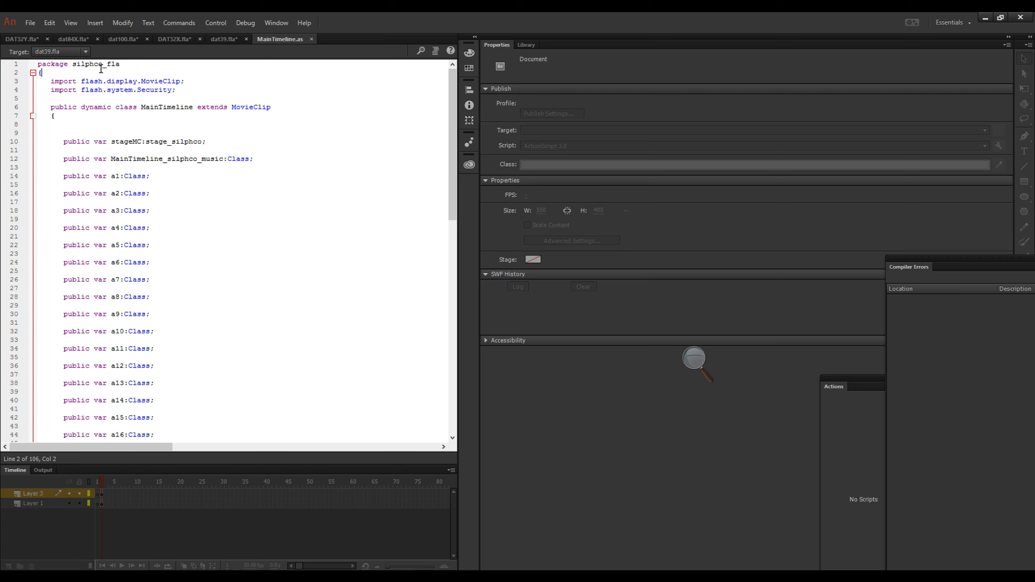
pyautogui.moveTo(103, 65); pyautogui.dragTo(72, 65)
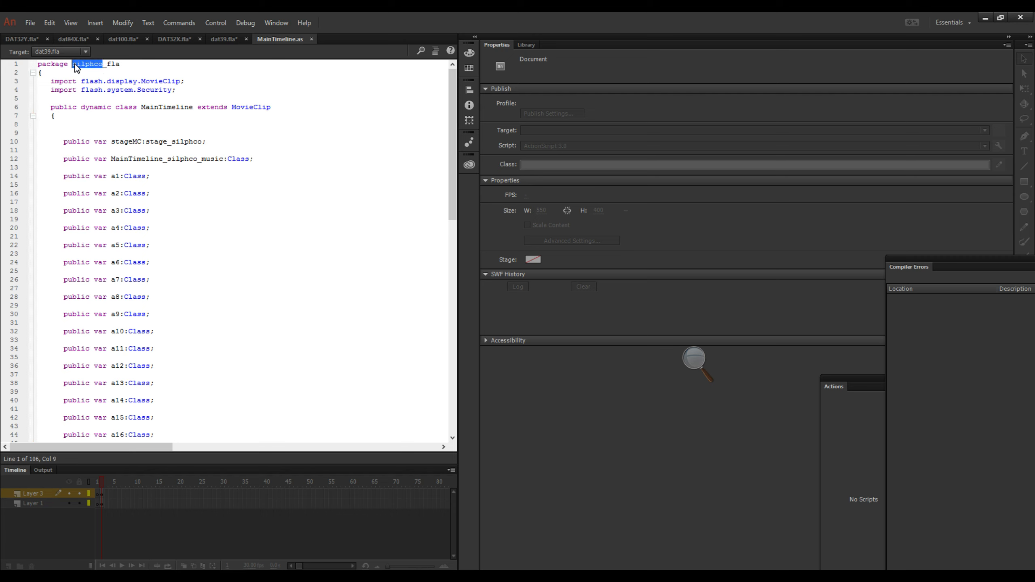
pyautogui.write('wroom')
pyautogui.click(23, 20)
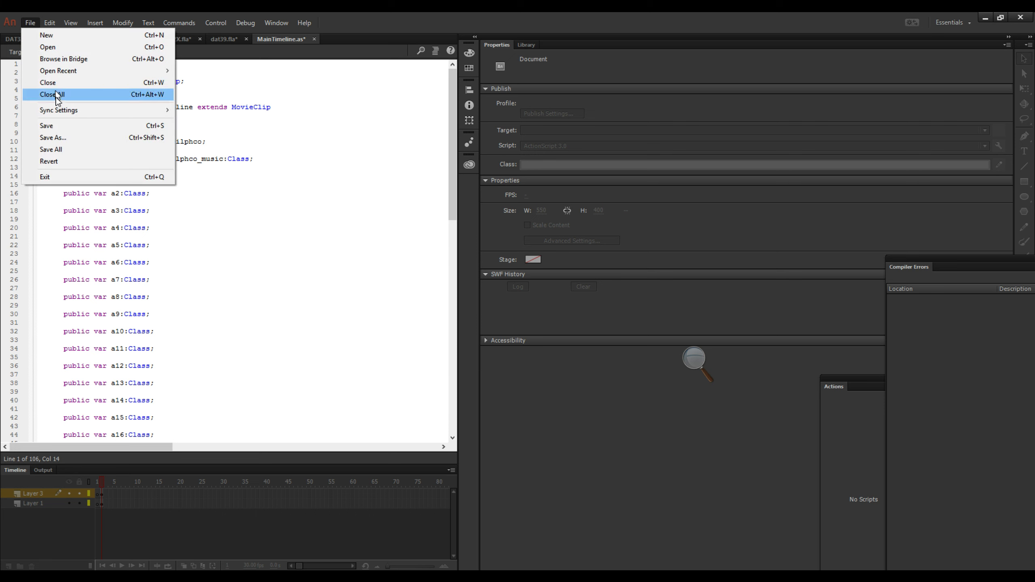
pyautogui.click(58, 125)
pyautogui.scroll(-15, 268, 215)
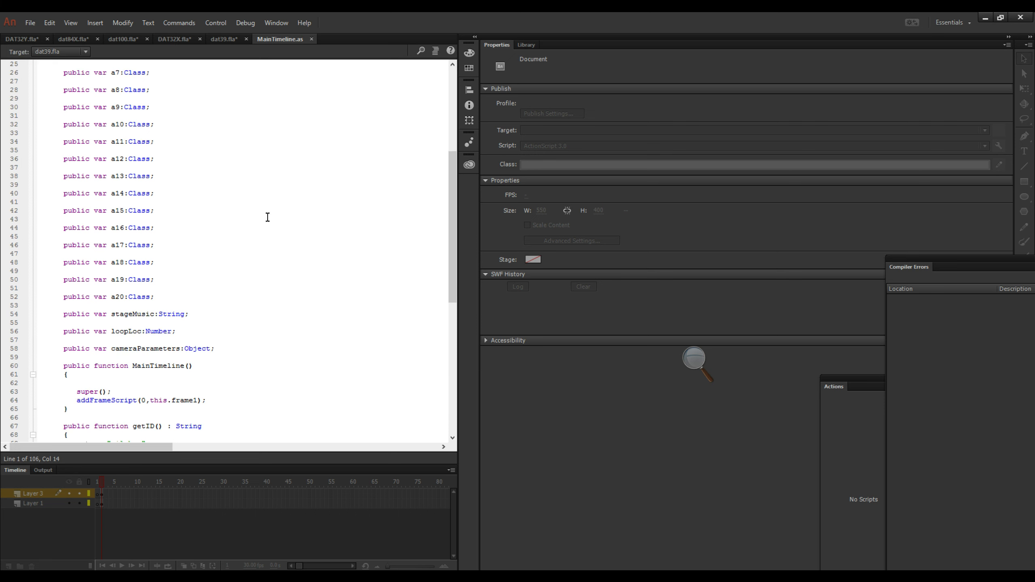
# Open a blank Notepad window and return to the MainTimeline.as script in Animate.
pyautogui.scroll(15, 268, 196)
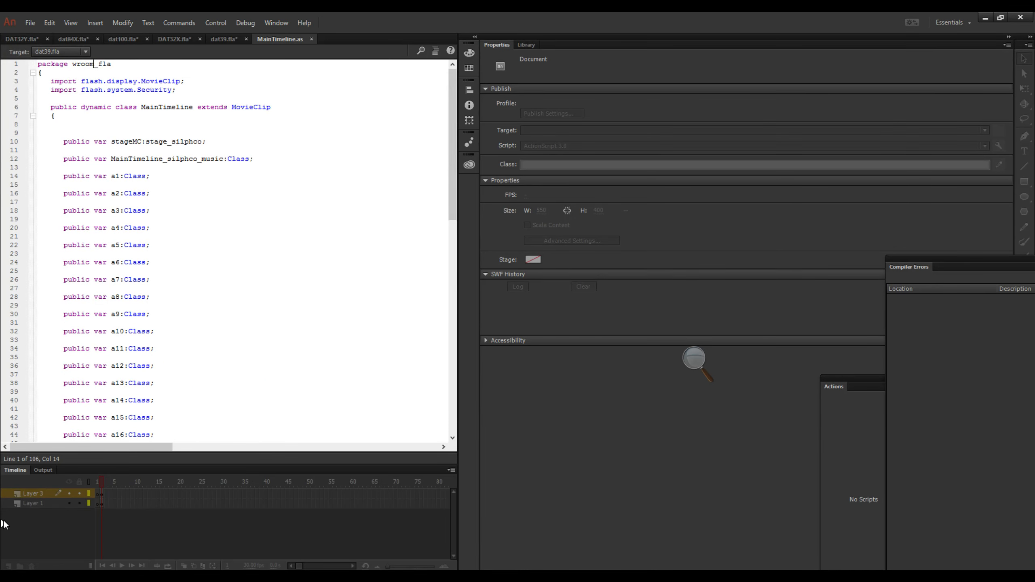
pyautogui.press('super')
pyautogui.write('notepa')
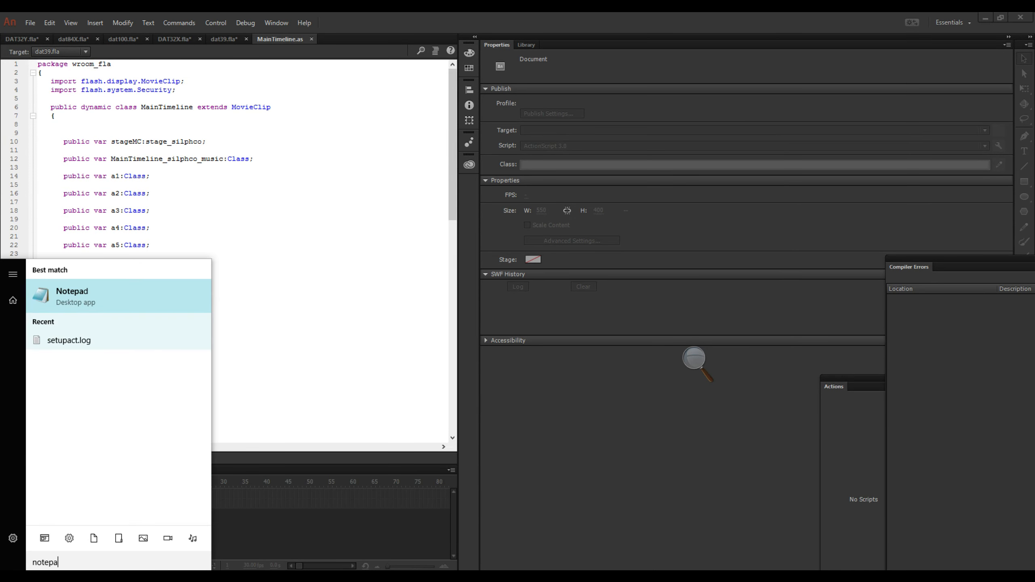
pyautogui.write('d')
pyautogui.press('Return')
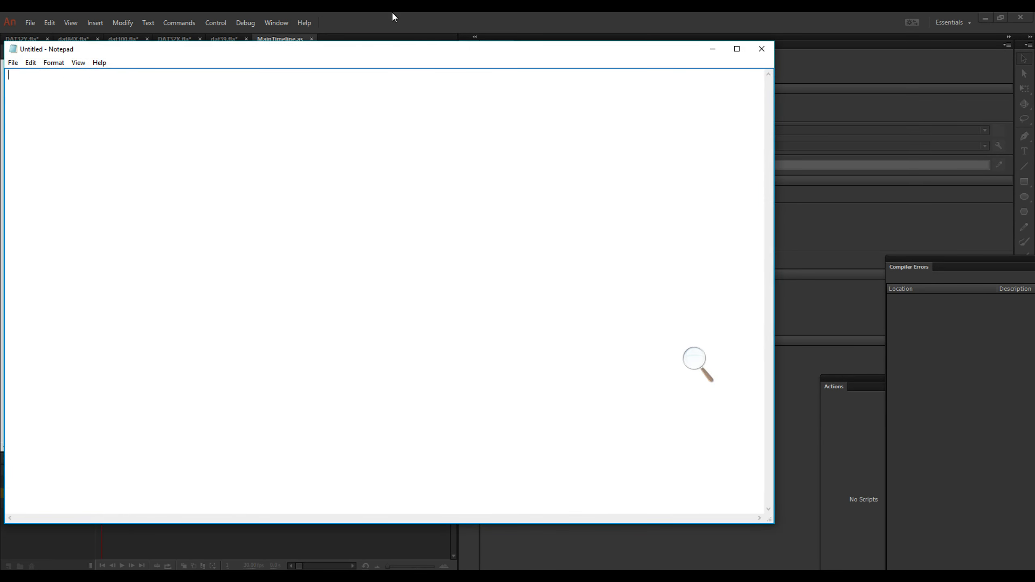
pyautogui.click(393, 13)
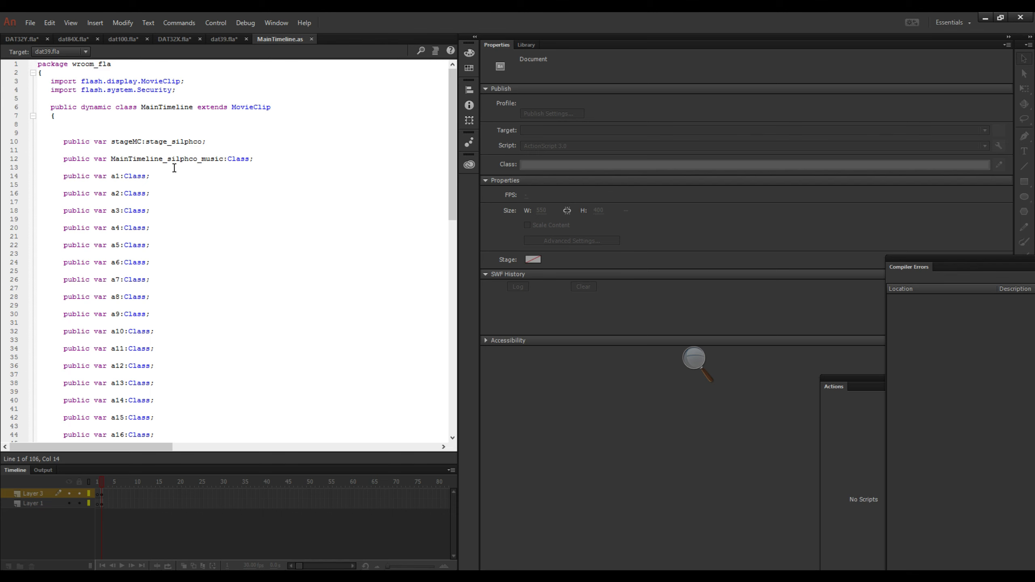
# Replace silphco with wroom in the stageMC type on line 10 and the MainTimeline music variable name on line 12.
pyautogui.moveTo(174, 142); pyautogui.dragTo(205, 143)
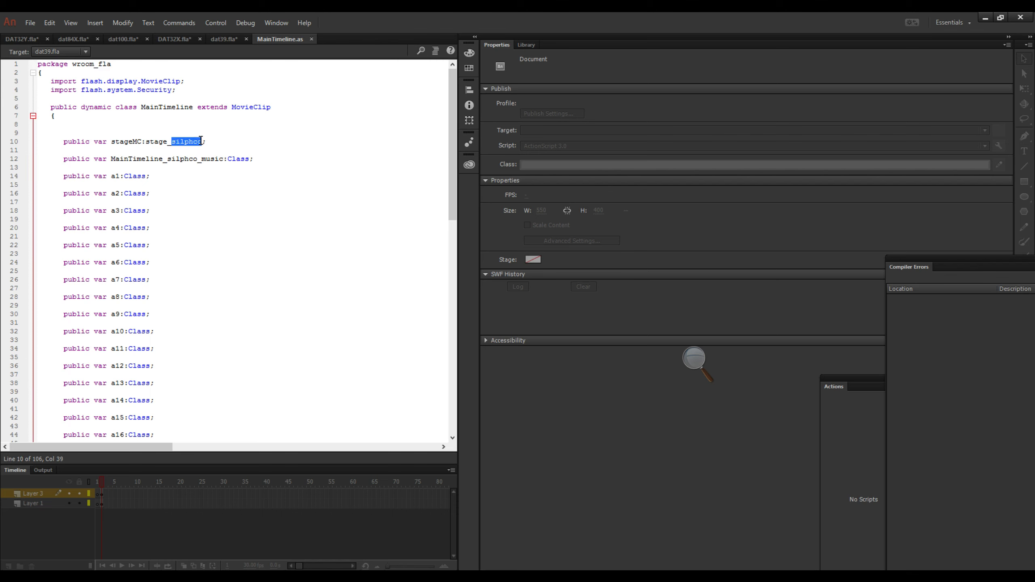
pyautogui.press('Delete')
pyautogui.moveTo(170, 159); pyautogui.dragTo(198, 159)
pyautogui.write('wroom')
# Make getID return "wroom" and set the bg value in cameraParameters to "wroom_bg".
pyautogui.scroll(-13, 313, 184)
pyautogui.scroll(-4, 235, 304)
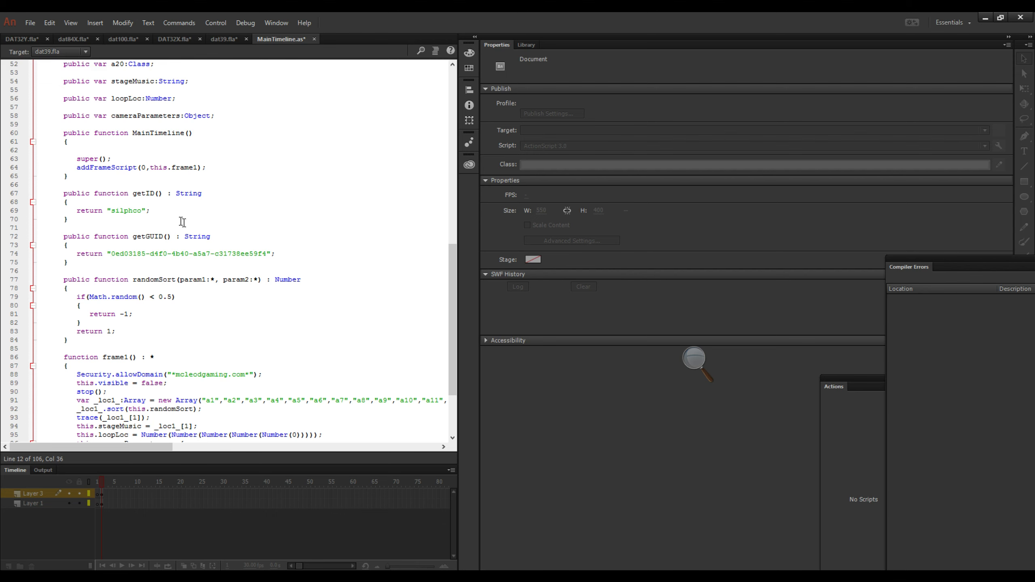
pyautogui.moveTo(141, 210); pyautogui.dragTo(111, 212)
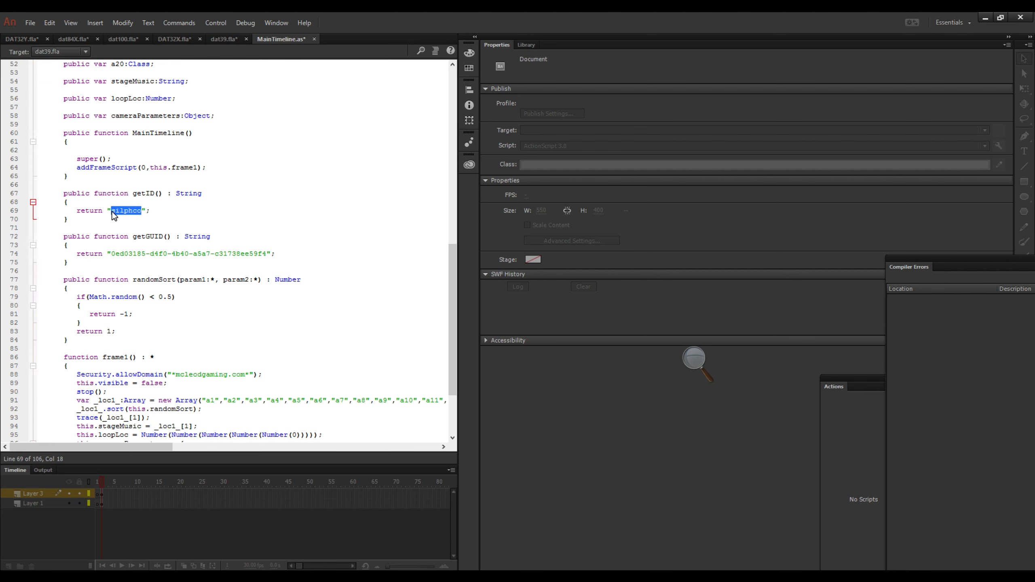
pyautogui.write('vroom')
pyautogui.scroll(-4, 120, 216)
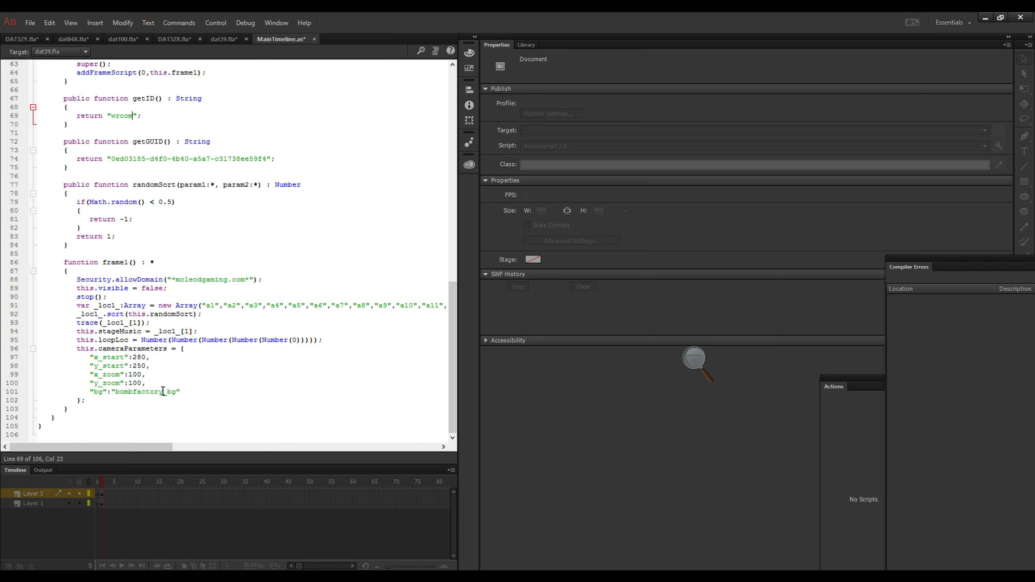
pyautogui.moveTo(163, 391); pyautogui.dragTo(118, 393)
pyautogui.write('wroom')
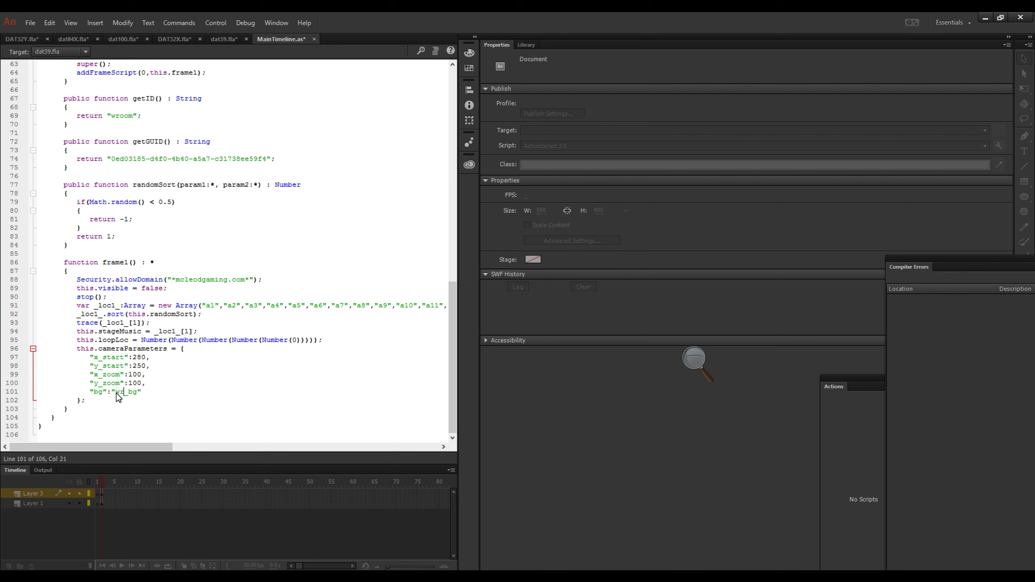